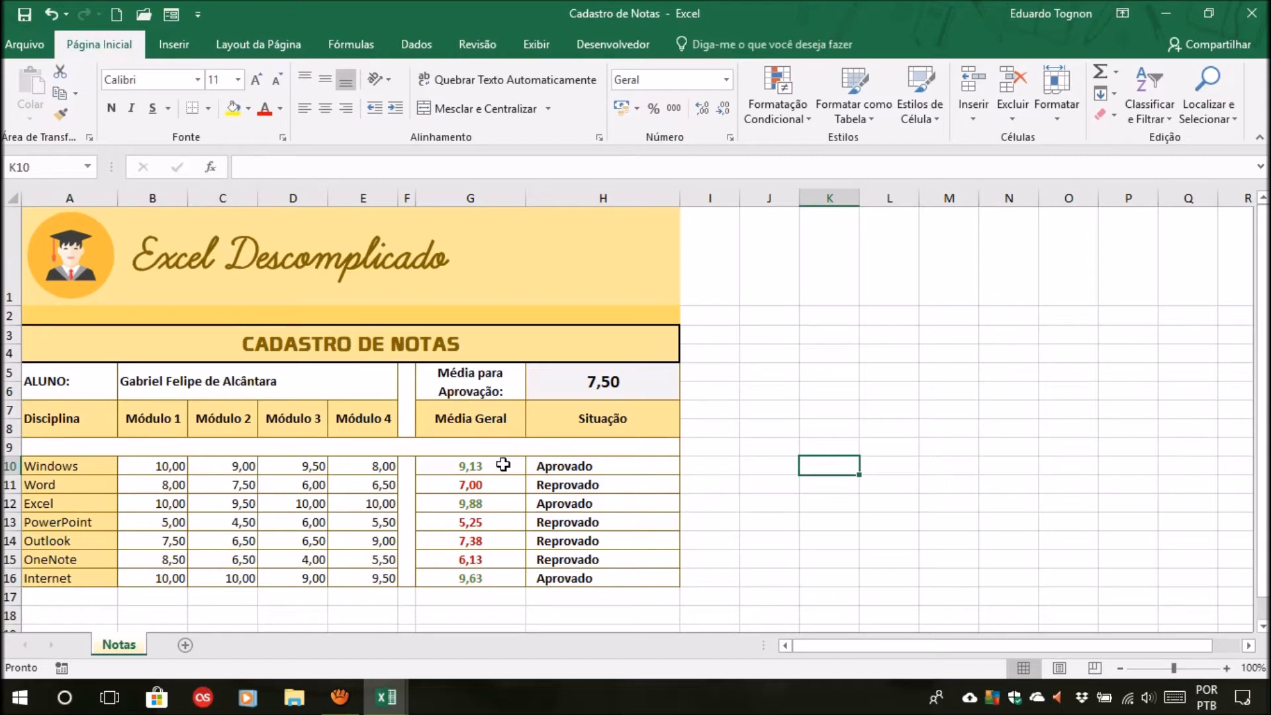
Examine the Média Geral averages in G10:G16 and the first Situação formula in H10.
left_click(504, 464)
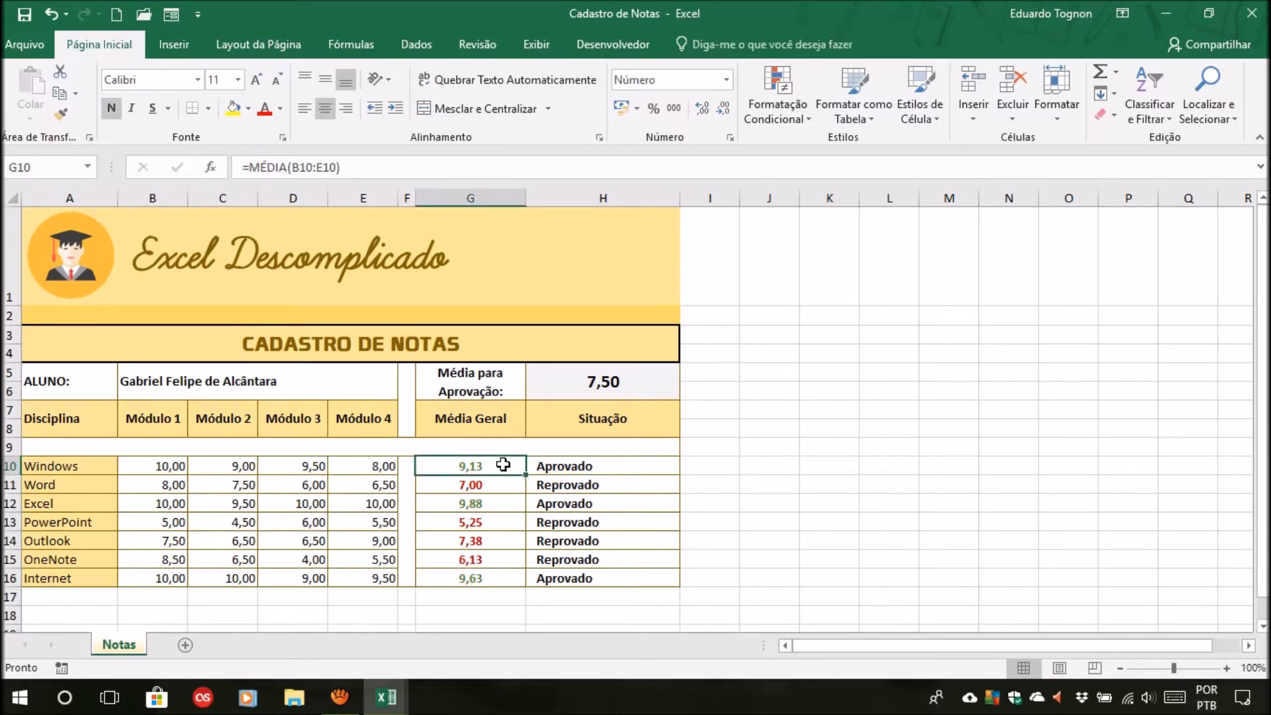
left_click_drag(488, 471, 488, 564)
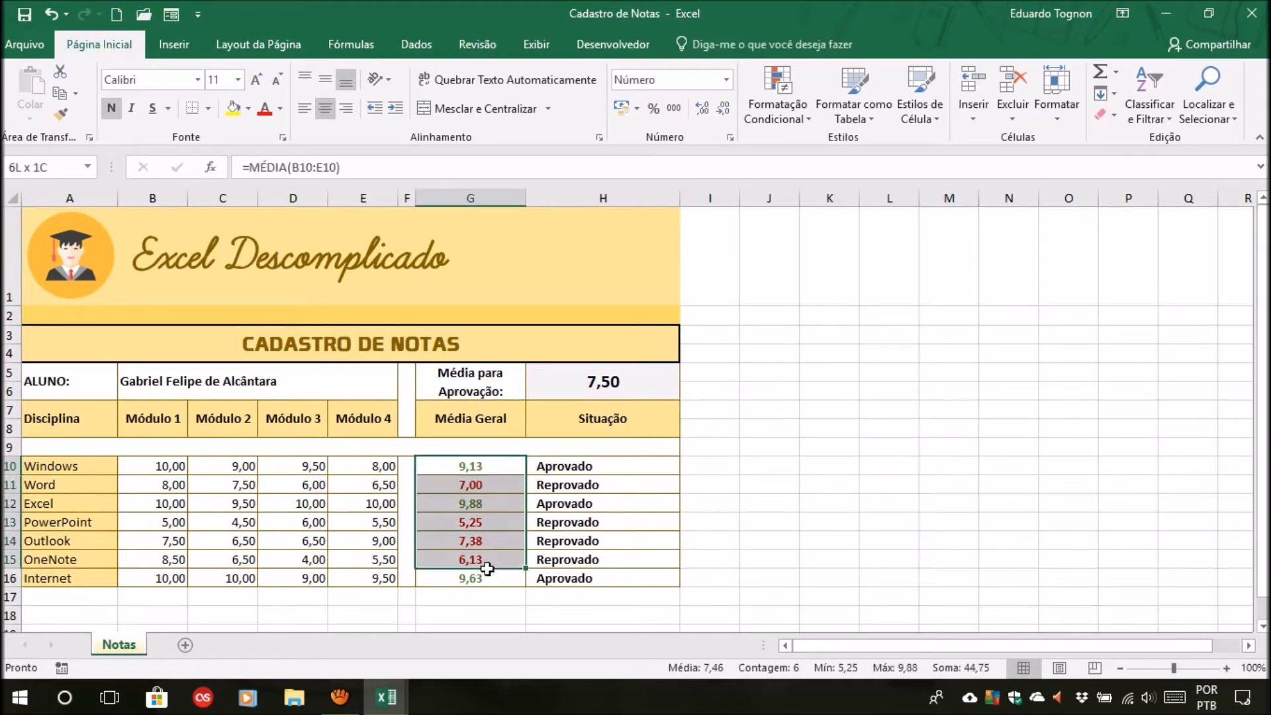
left_click(488, 483)
left_click(489, 467)
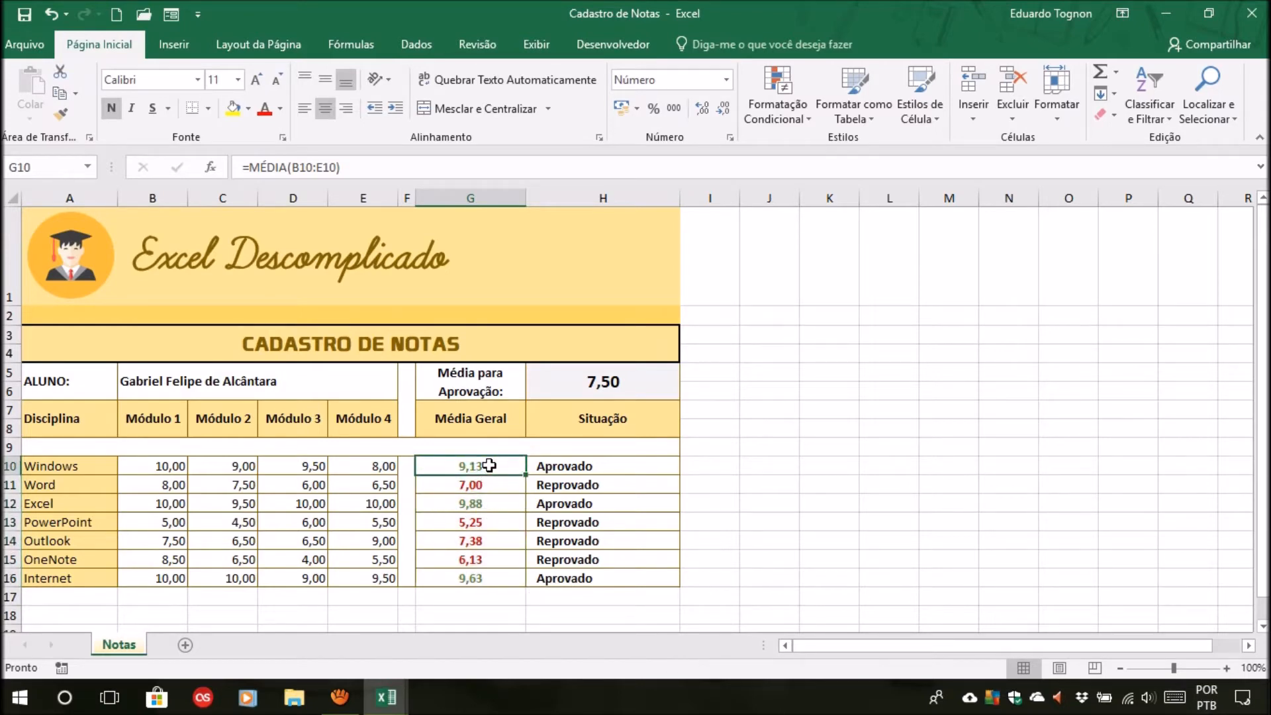
left_click(591, 461)
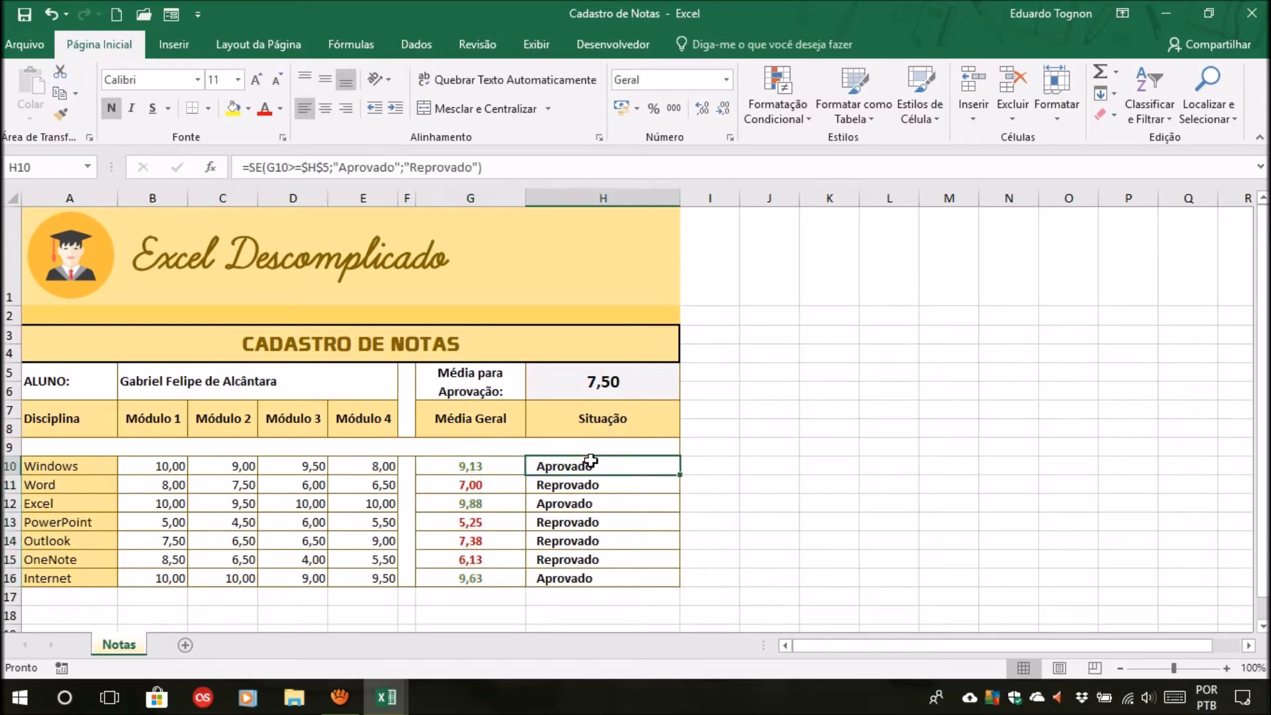
left_click(478, 466)
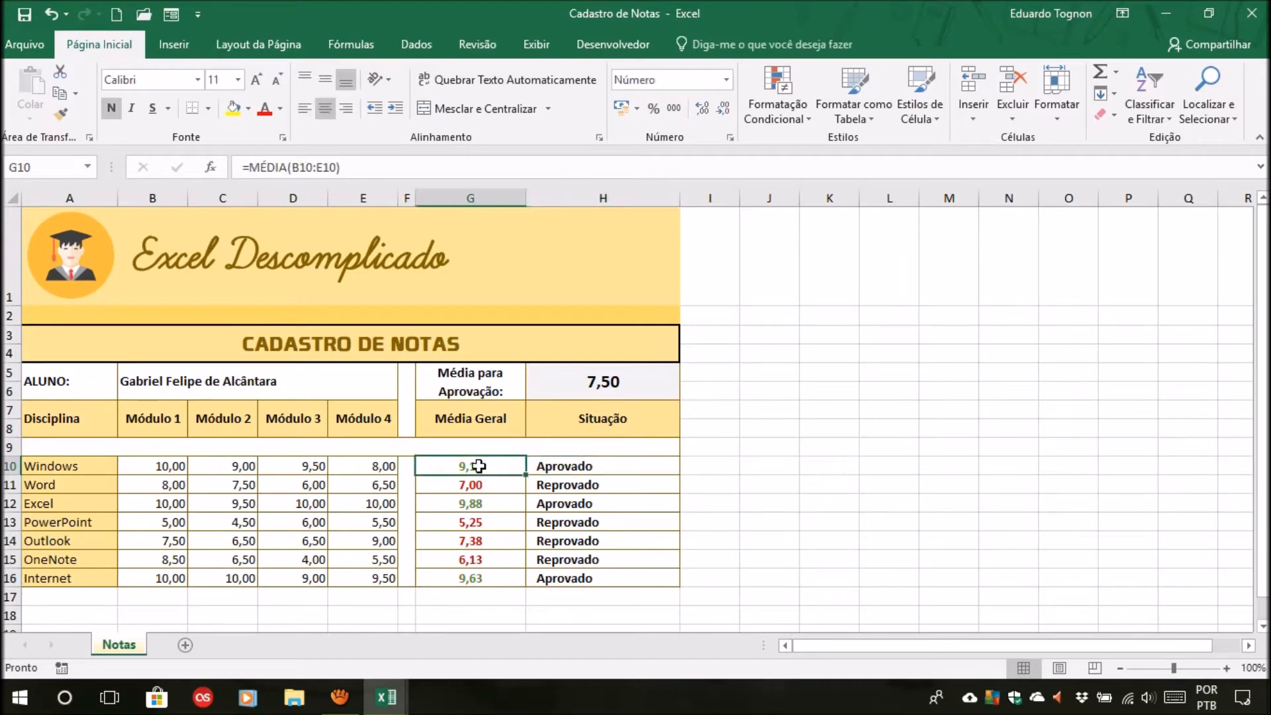
left_click_drag(479, 466, 481, 575)
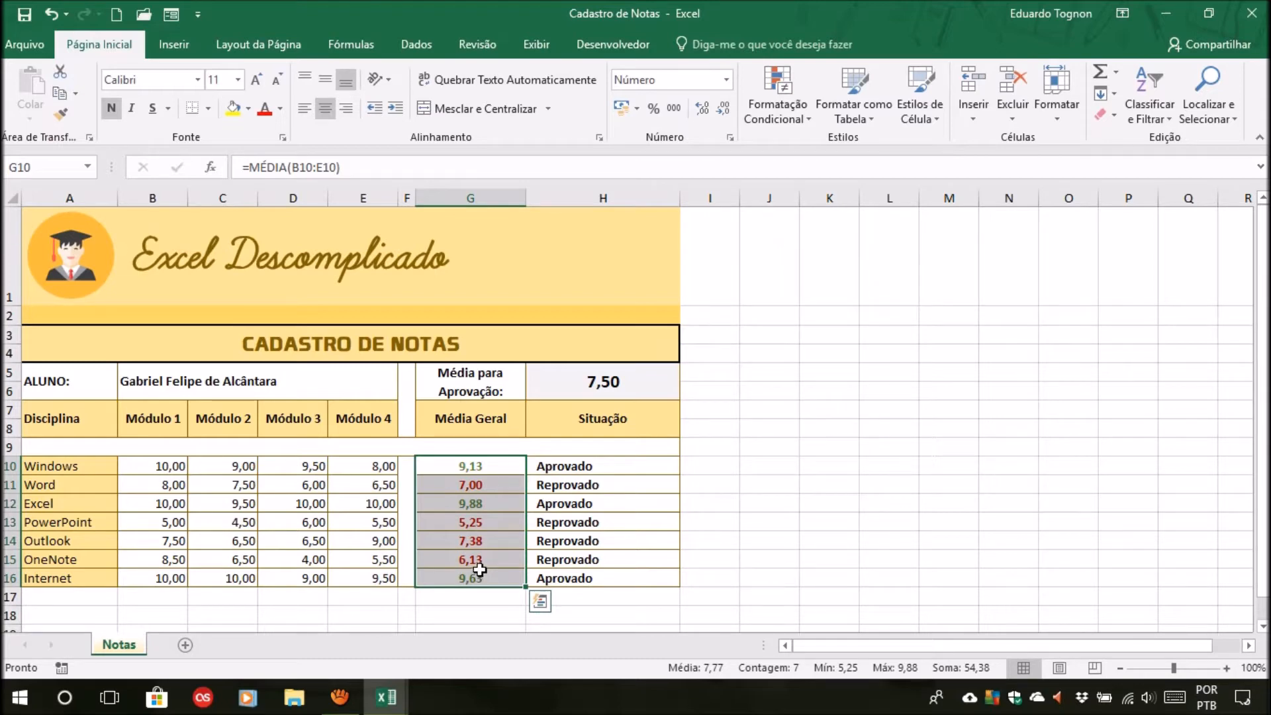
left_click(754, 507)
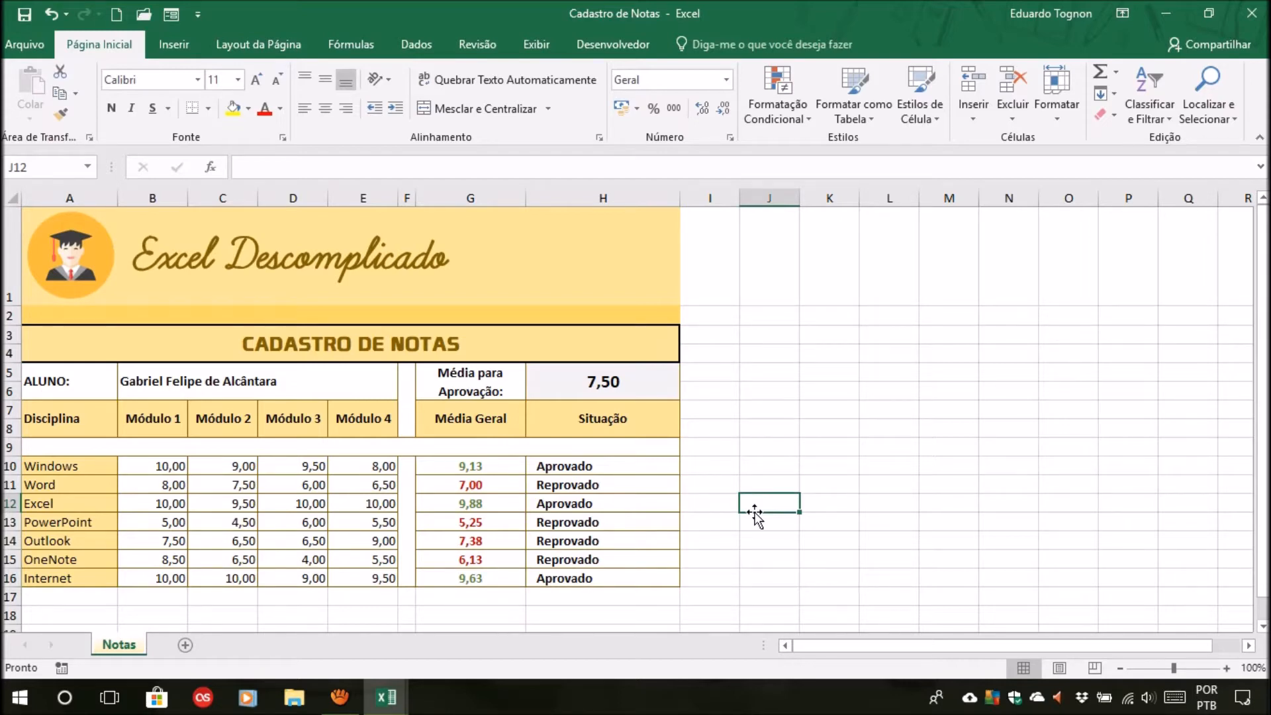
left_click(815, 430)
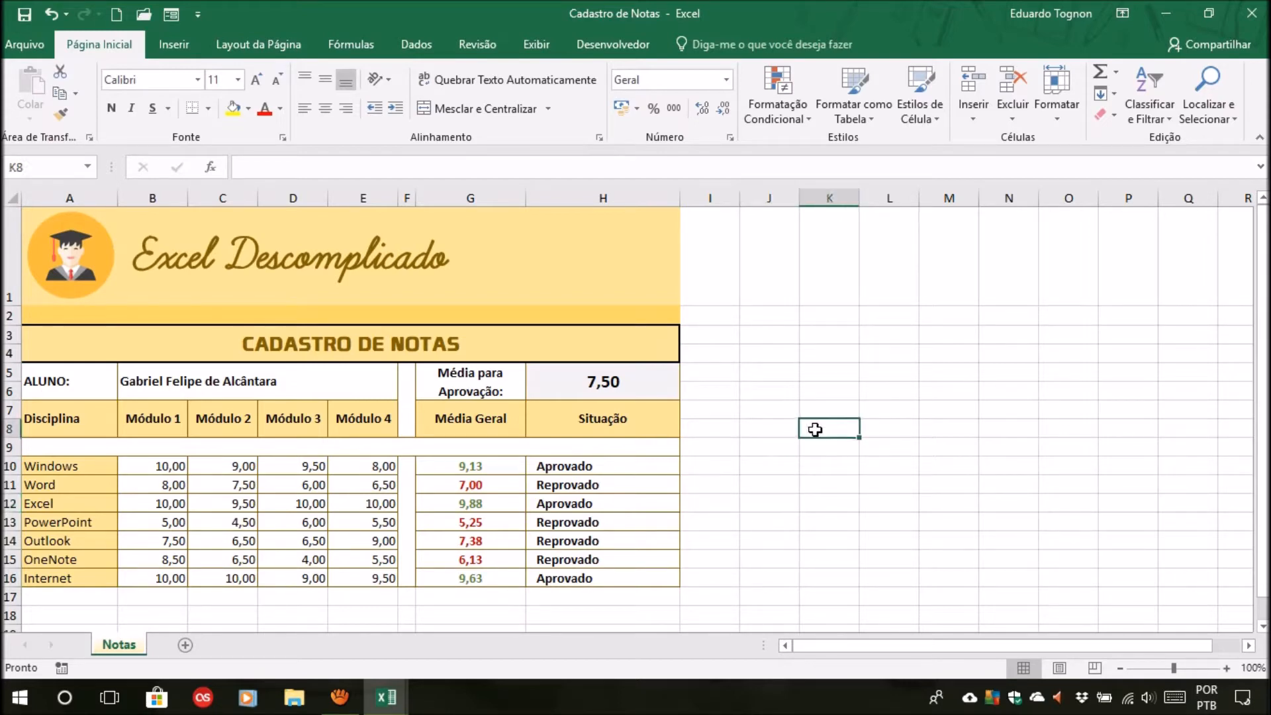
left_click(609, 467)
left_click(512, 467)
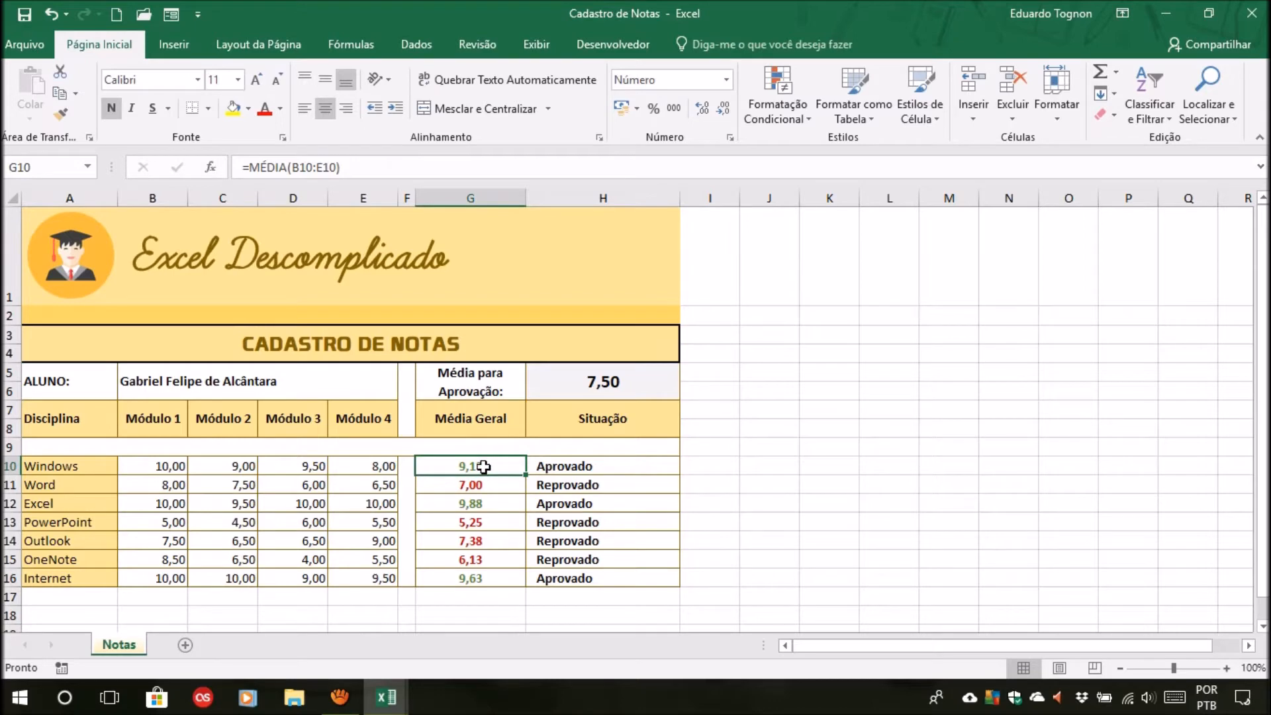
left_click(603, 466)
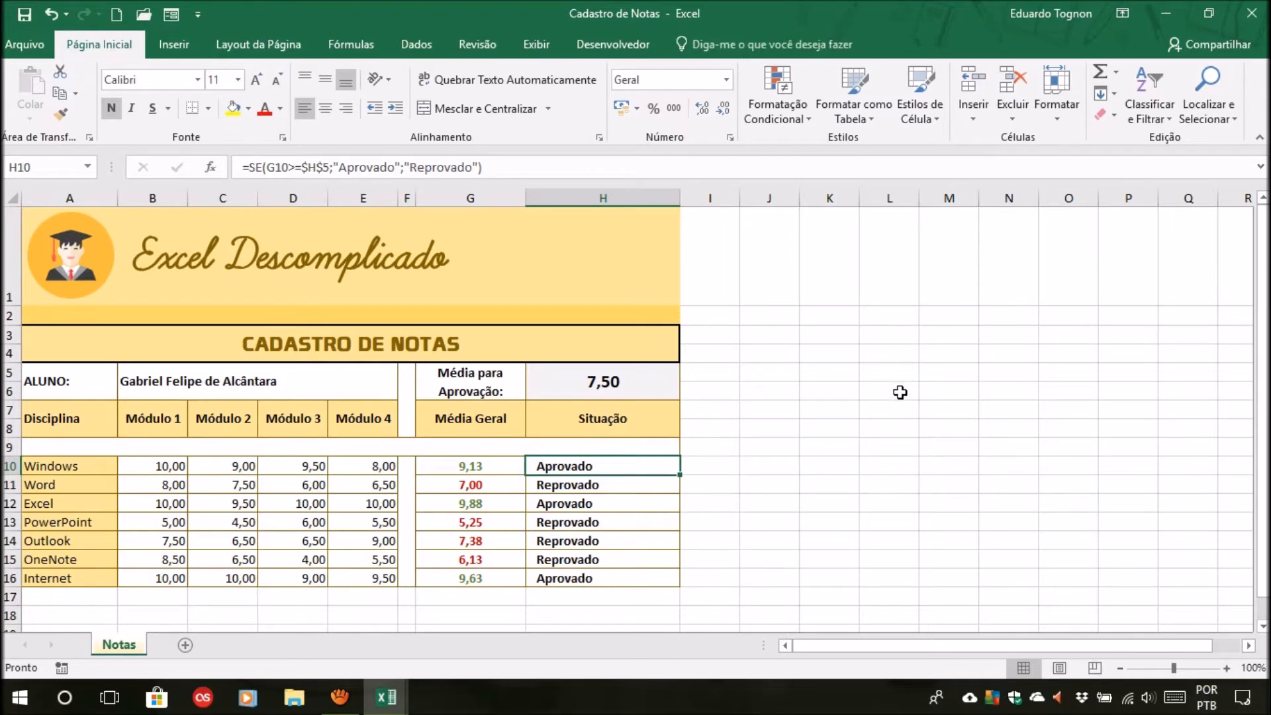
Compare the Situação results in column H with the corresponding Média Geral values in column G.
left_click(634, 490)
left_click(621, 512)
left_click(603, 523)
left_click(485, 523)
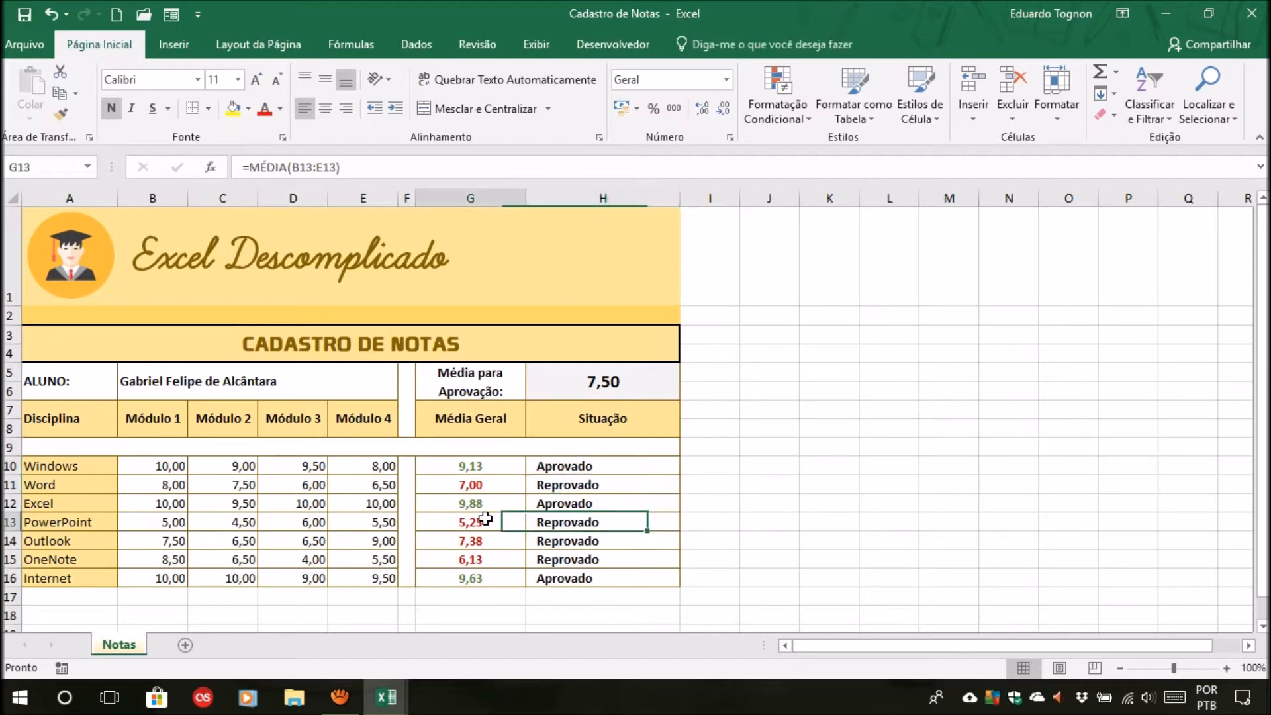
left_click(563, 523)
left_click(617, 541)
left_click(609, 562)
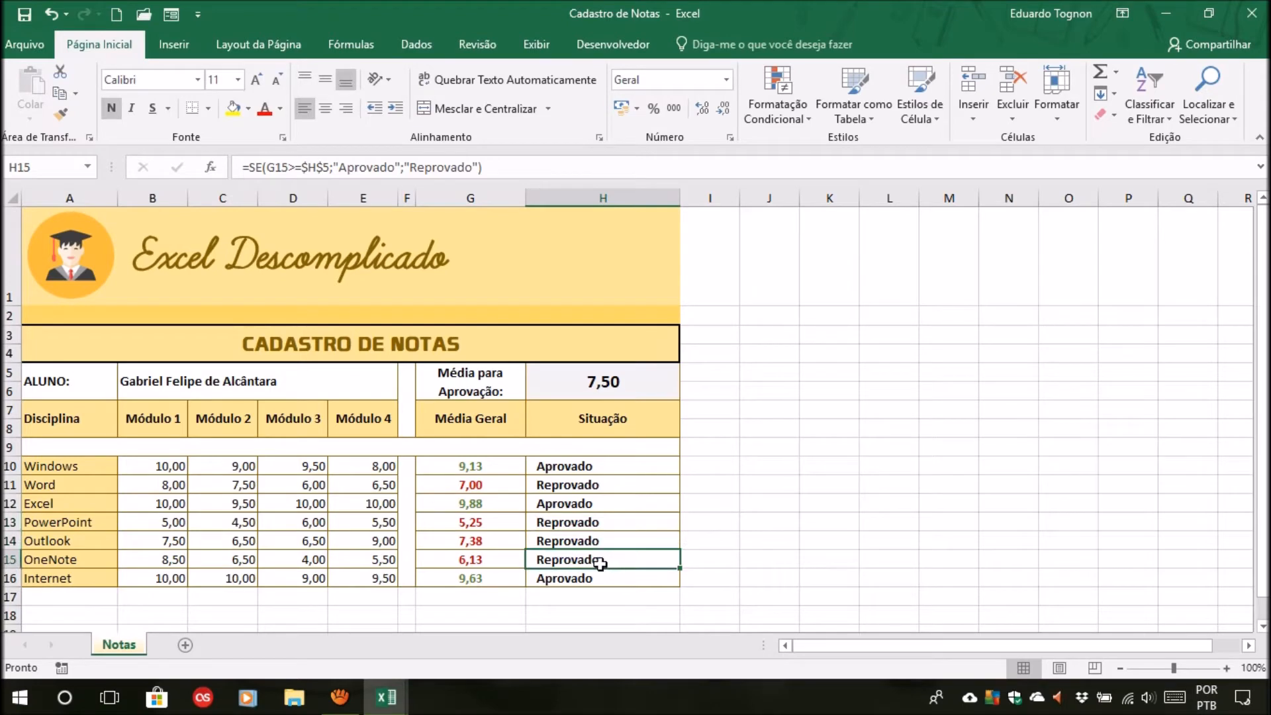
left_click(607, 469)
left_click(608, 485)
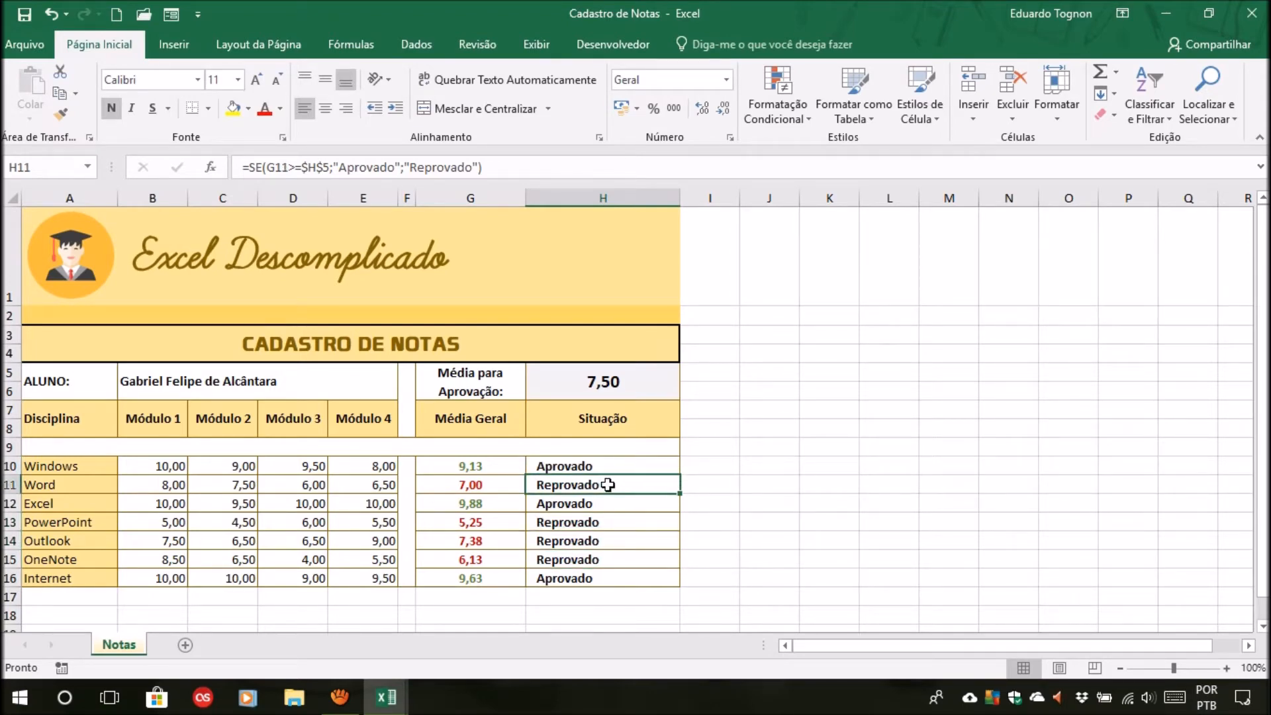
left_click(609, 464)
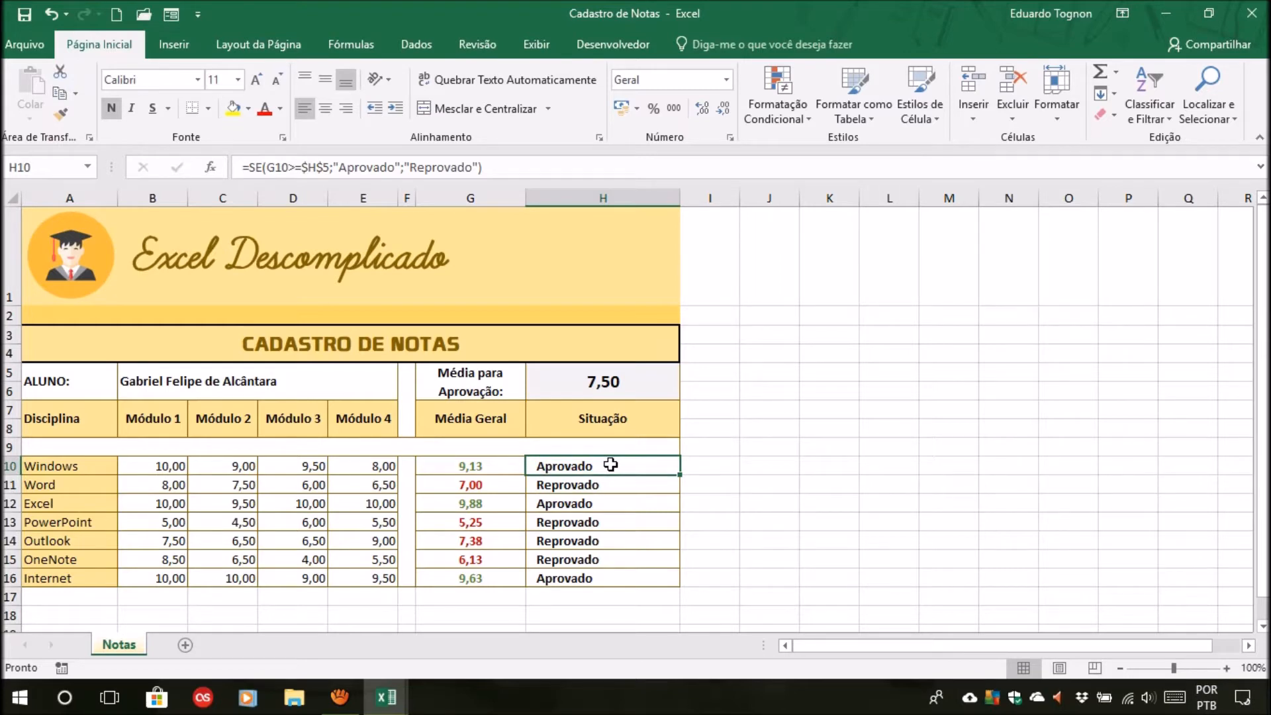
left_click(505, 467)
left_click(604, 462)
left_click(509, 465)
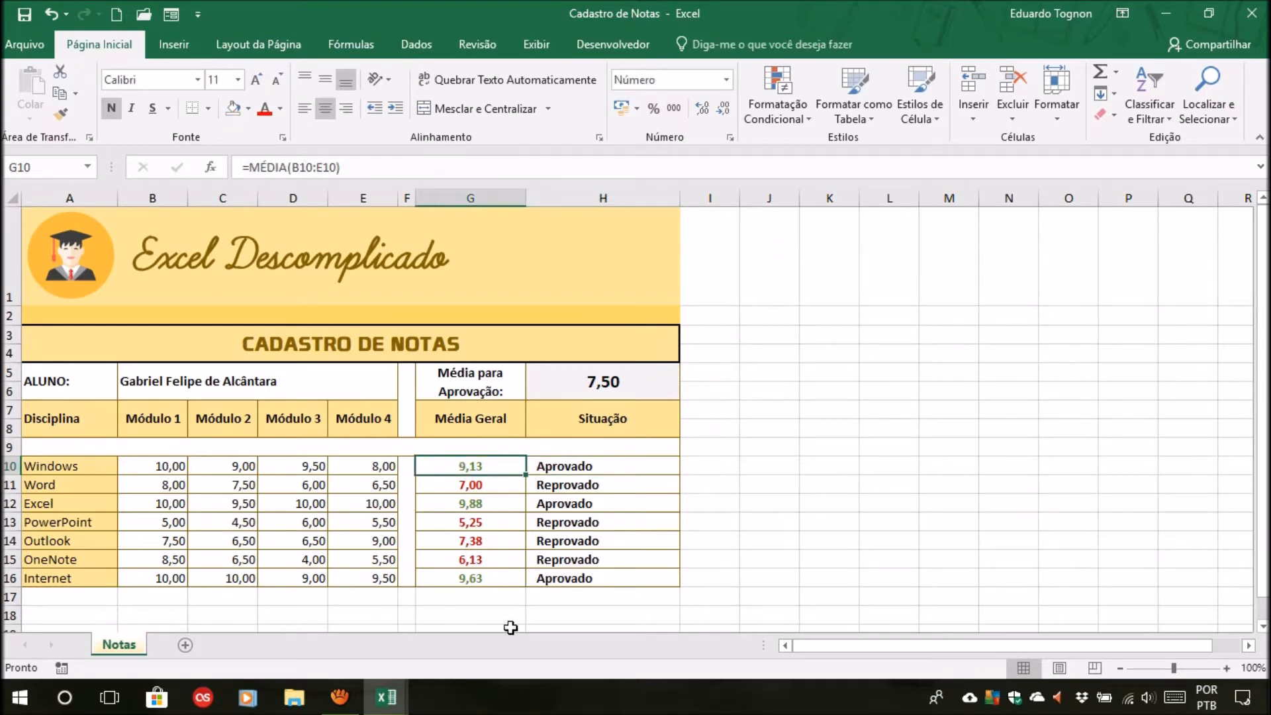
Switch to the Cadastro de Interessados workbook and inspect the Ticket and Nome search cells, E3 and H3.
left_click(390, 695)
left_click(457, 619)
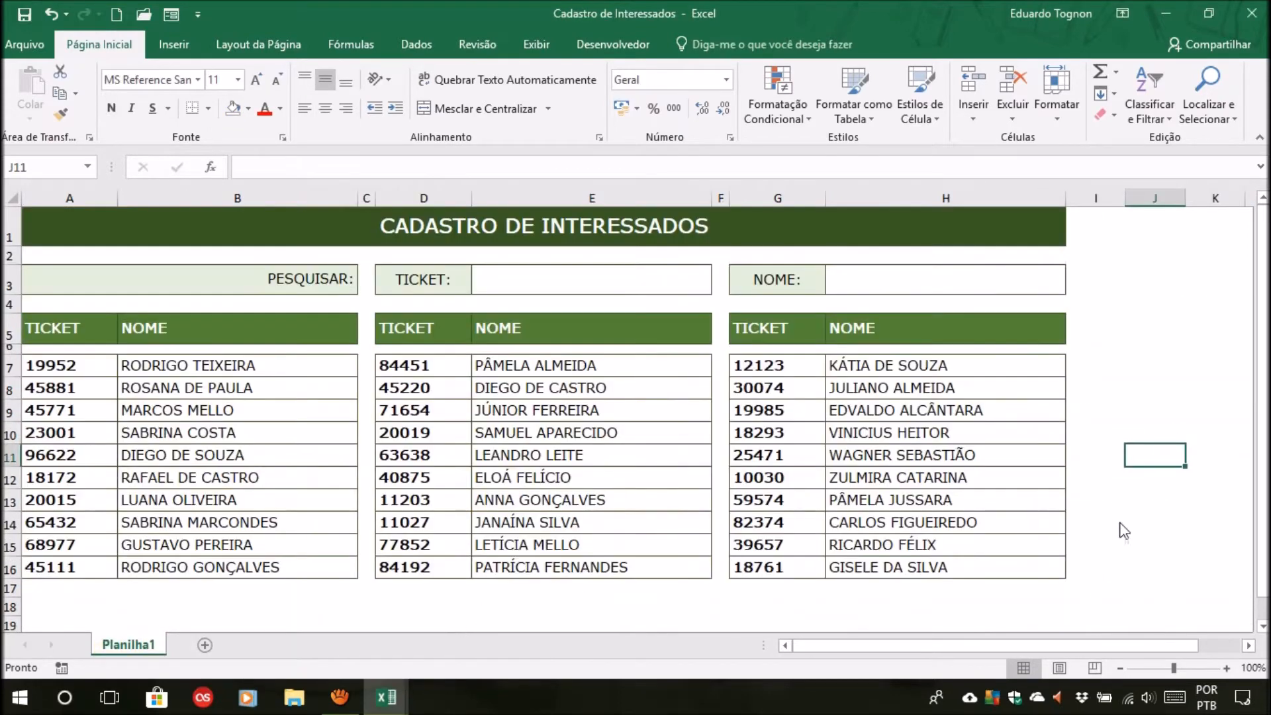
left_click(516, 282)
left_click(864, 283)
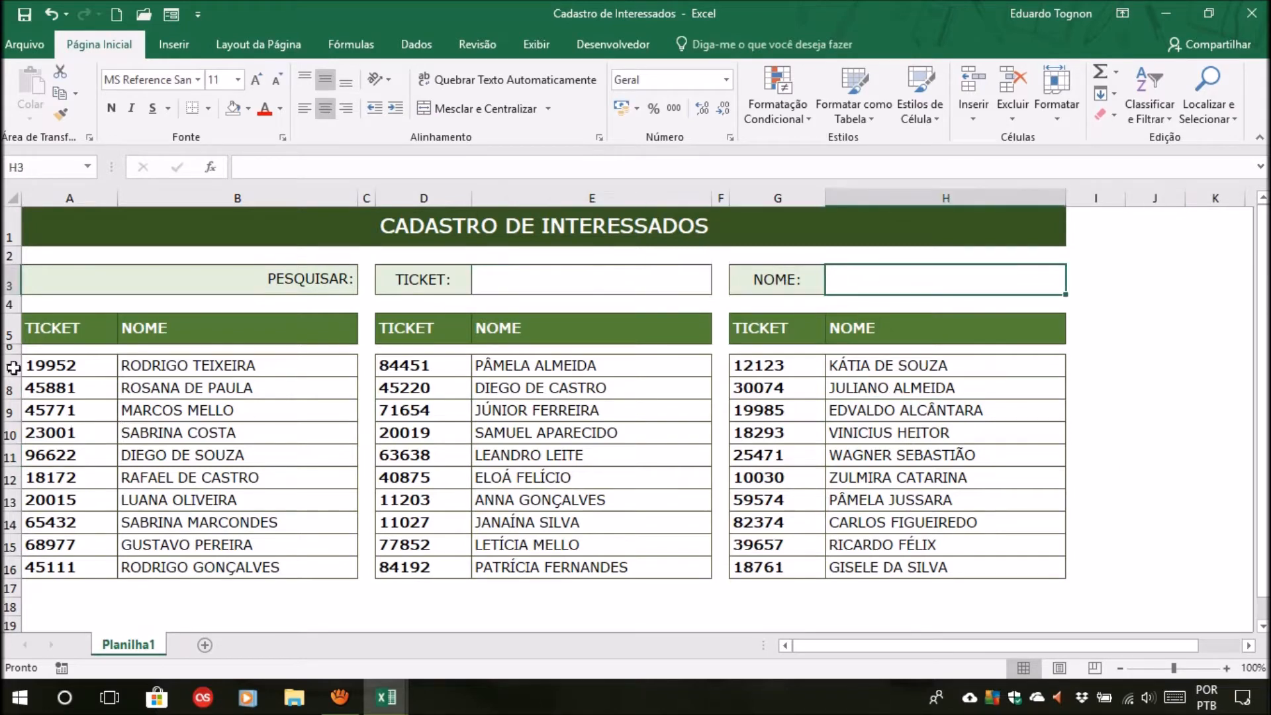
left_click(554, 283)
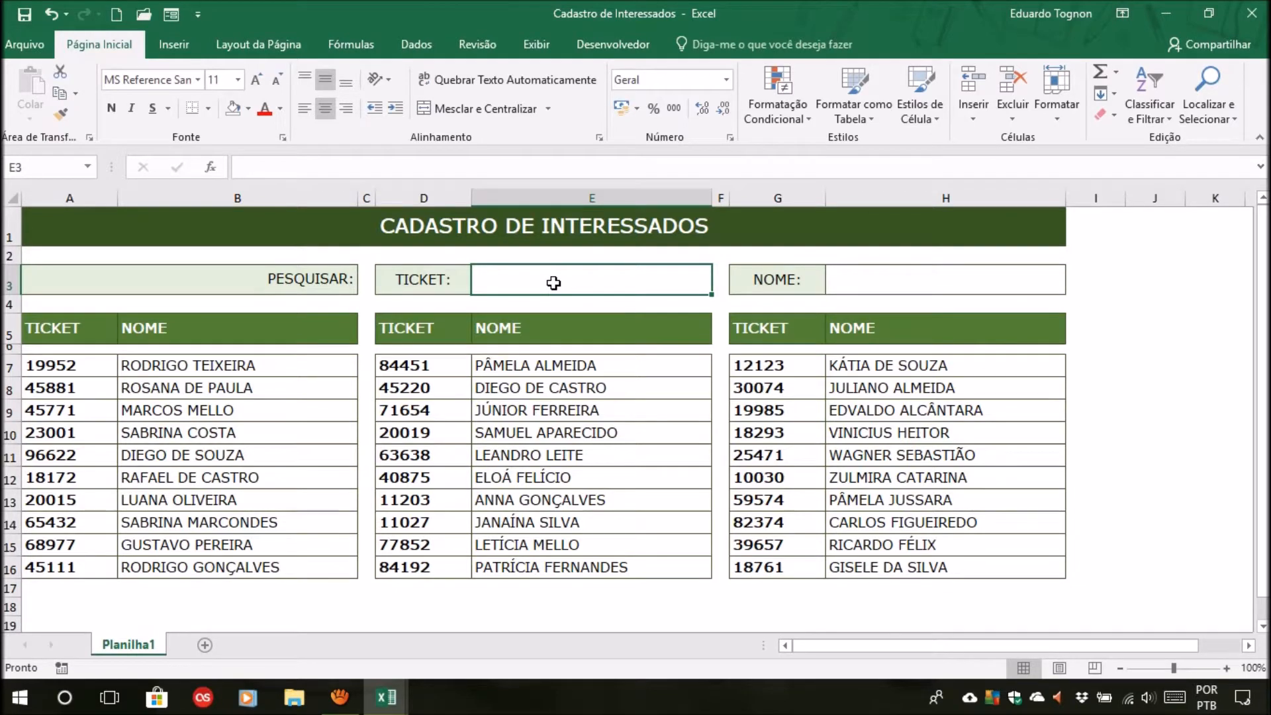
left_click(888, 286)
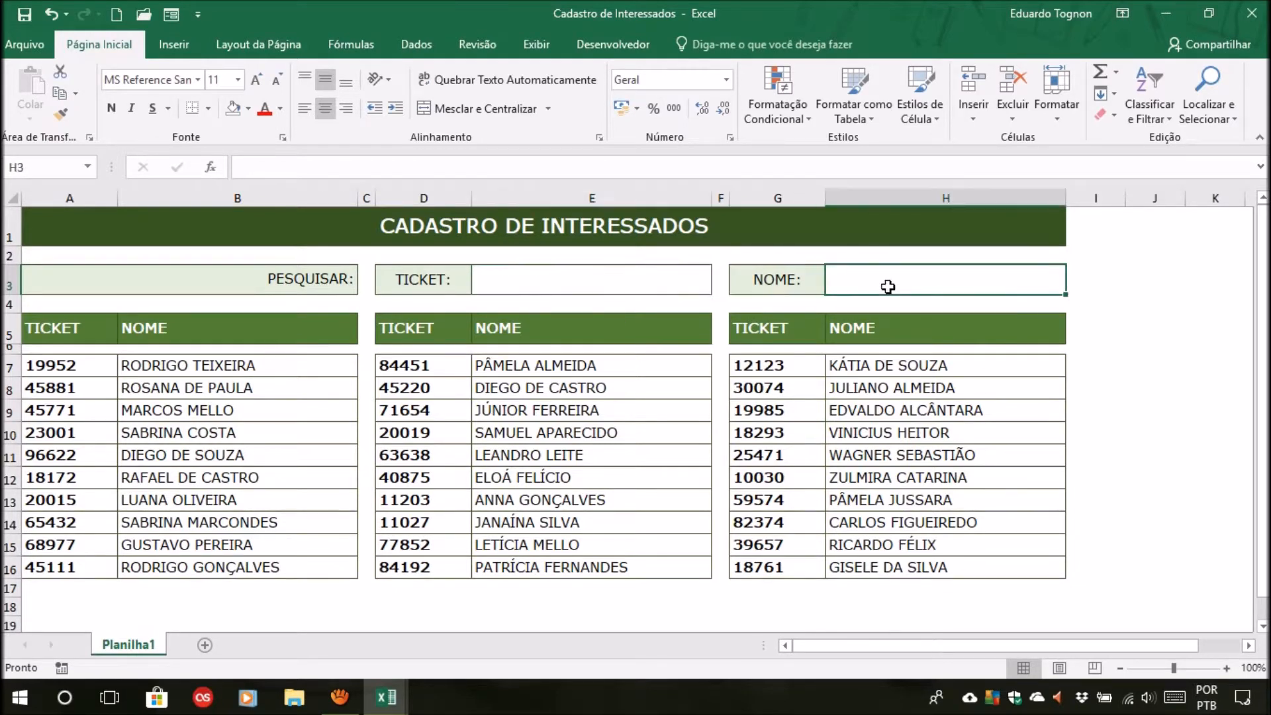
Return to the Cadastro de Notas workbook and review the Situação results in H10:H16.
mouse_move(407, 694)
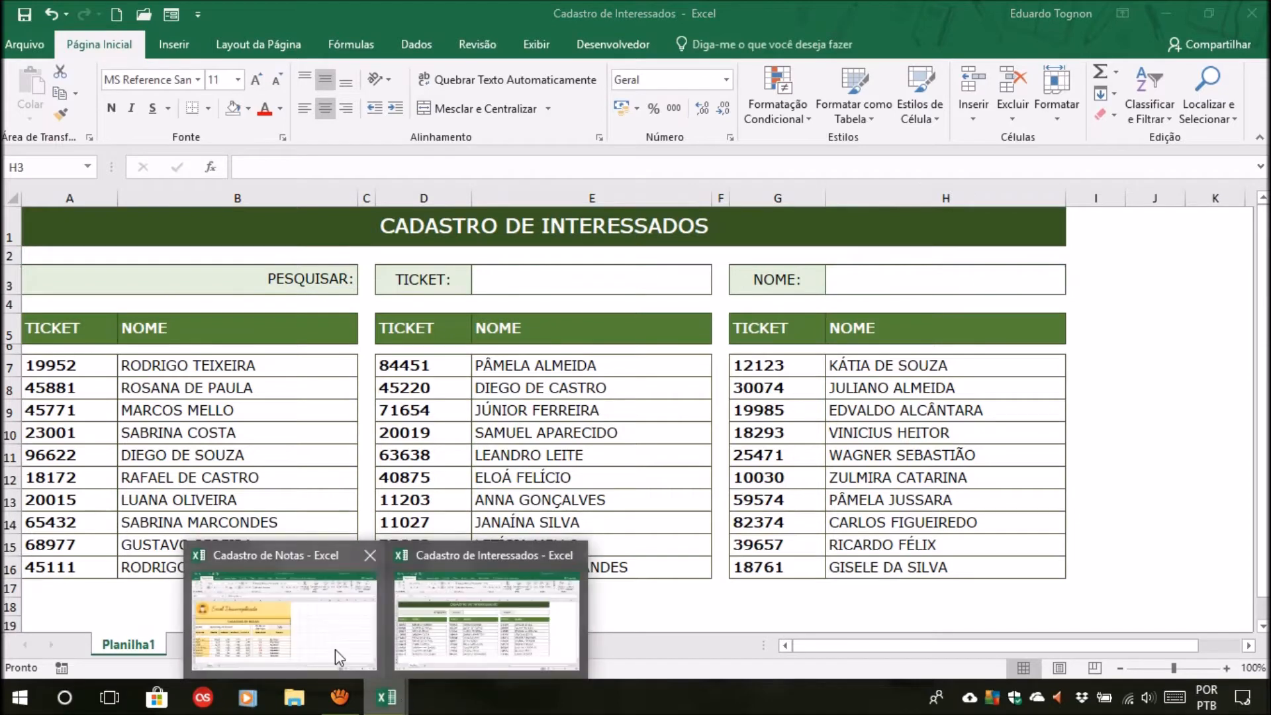
left_click(303, 633)
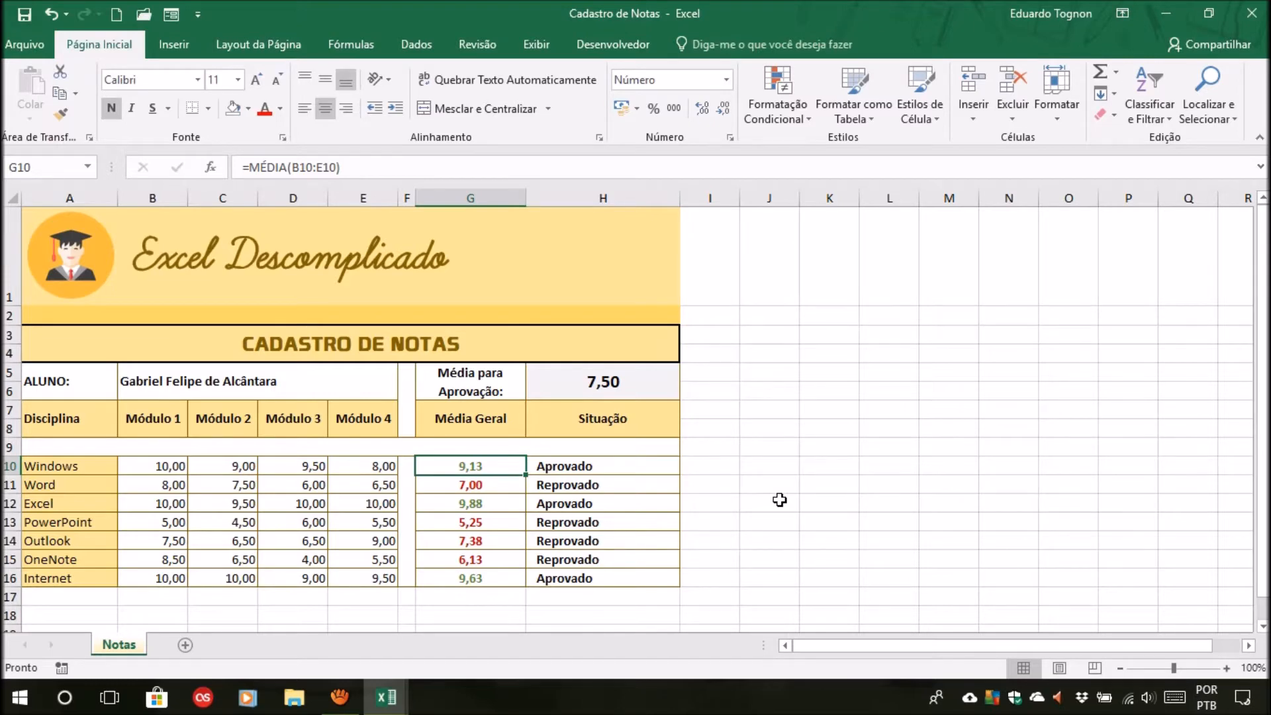
left_click_drag(565, 463, 559, 582)
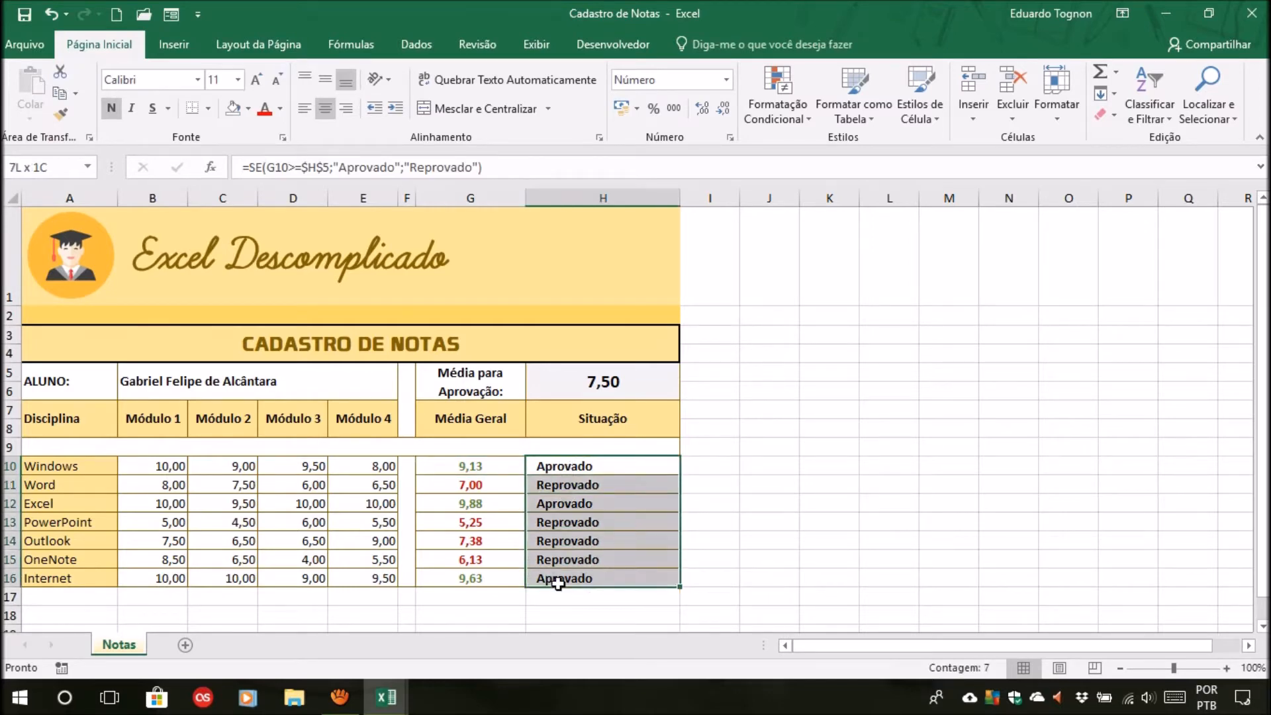
left_click(768, 503)
Start a new conditional formatting rule for cell H10 using the type "Formatar apenas células que contenham".
left_click(607, 463)
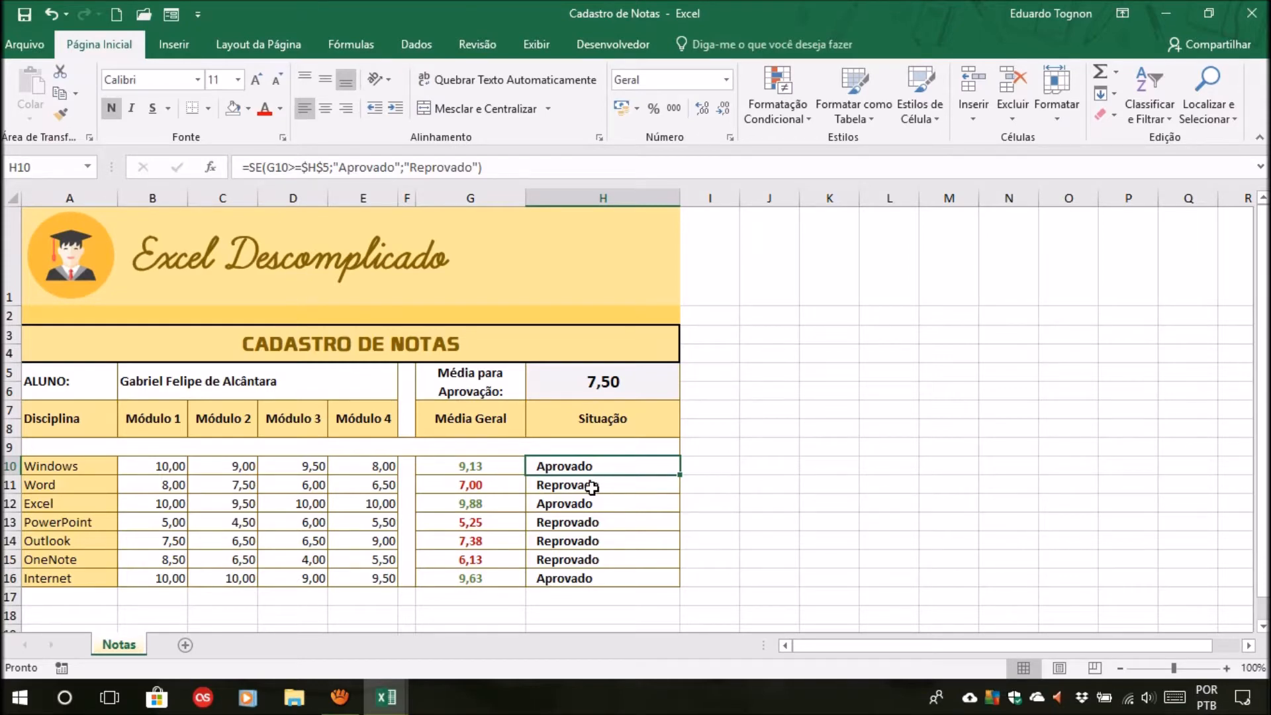
left_click(772, 115)
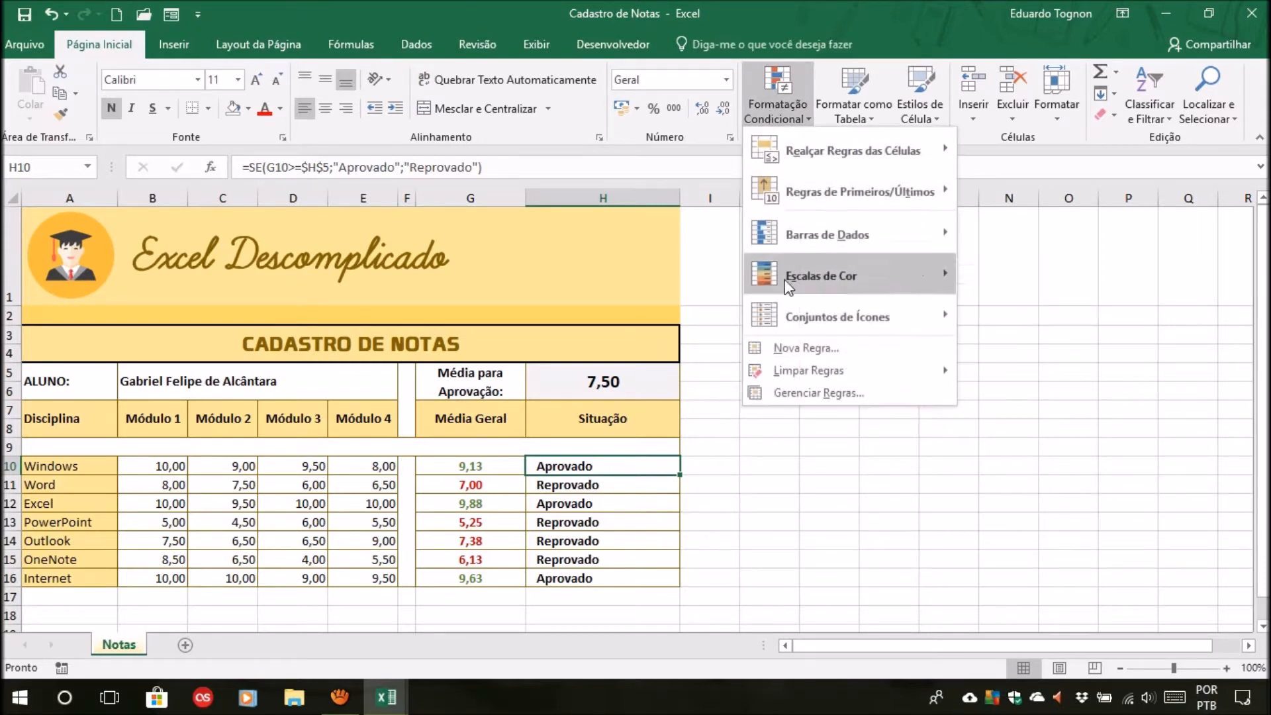
left_click(803, 351)
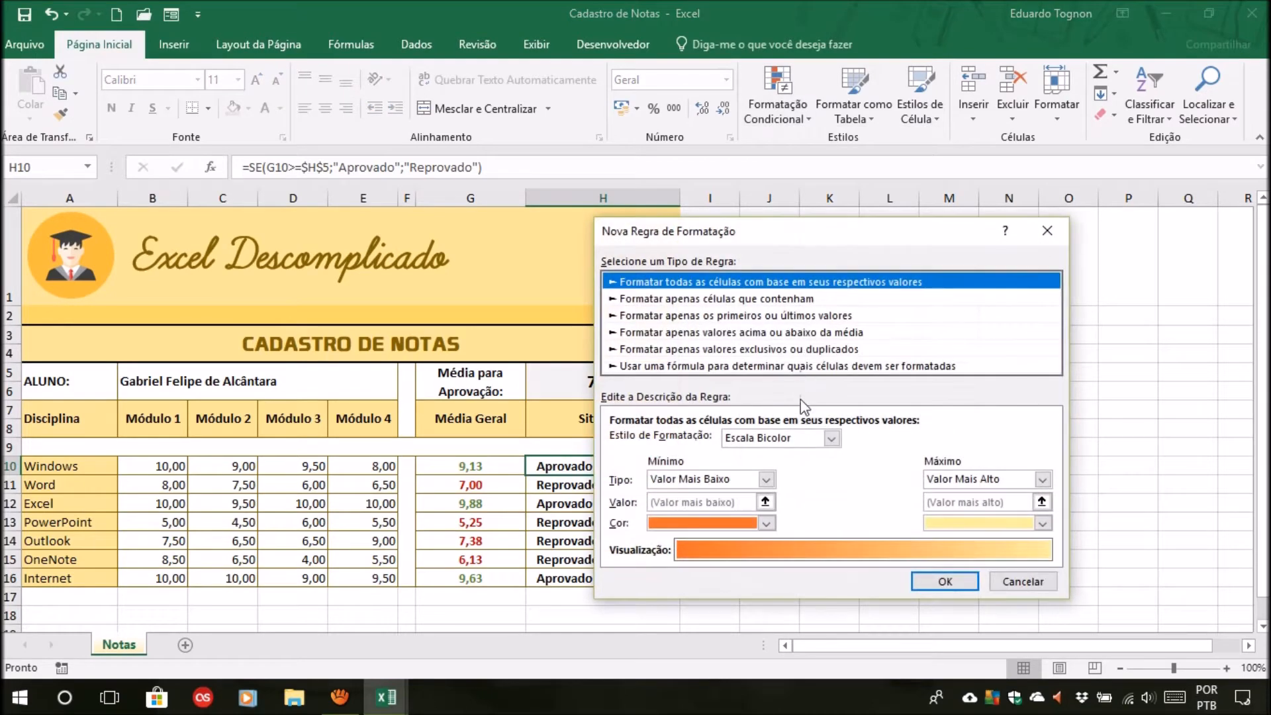
left_click_drag(968, 215, 921, 218)
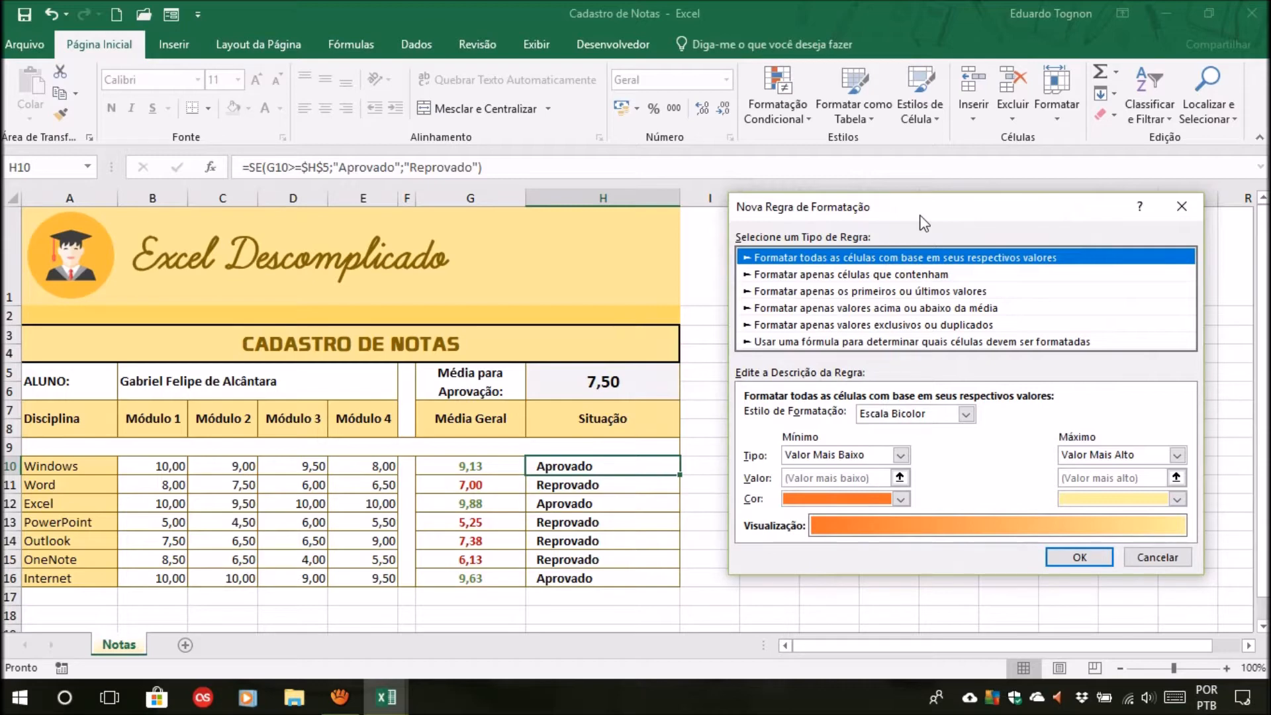
left_click(819, 276)
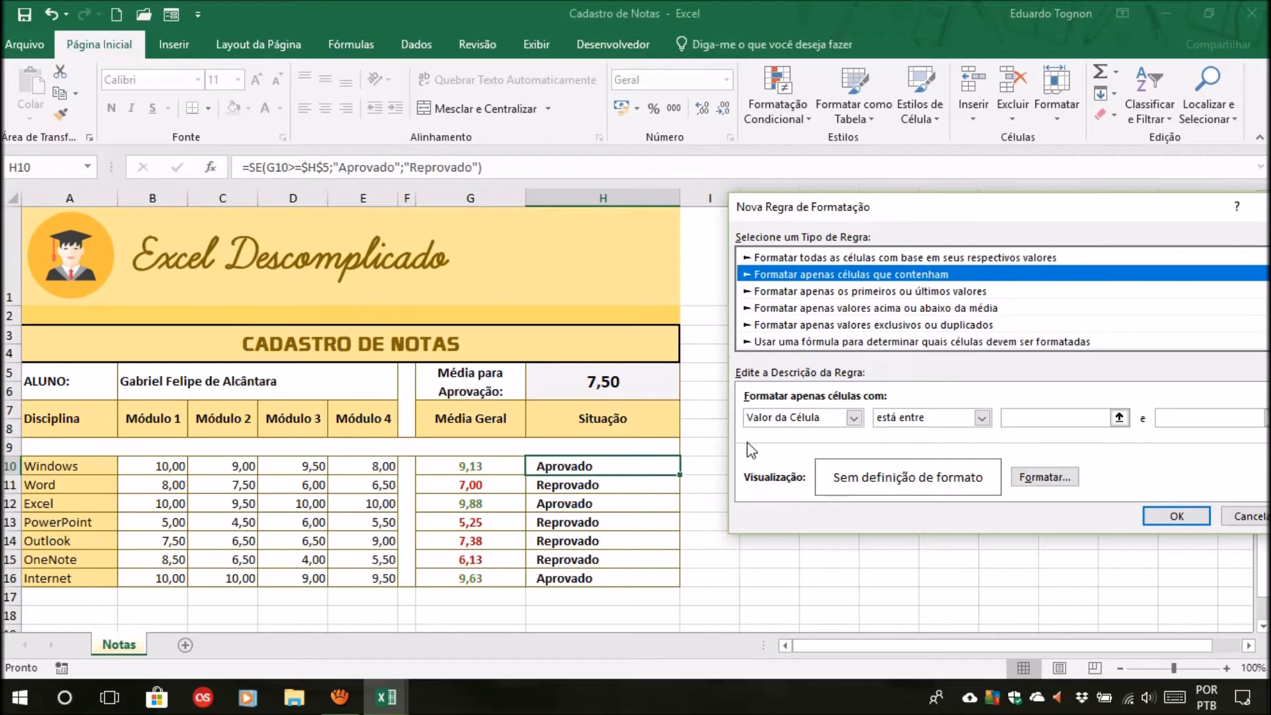
Try the Texto Específico condition for the new rule and set it back to Valor da Célula.
left_click(853, 418)
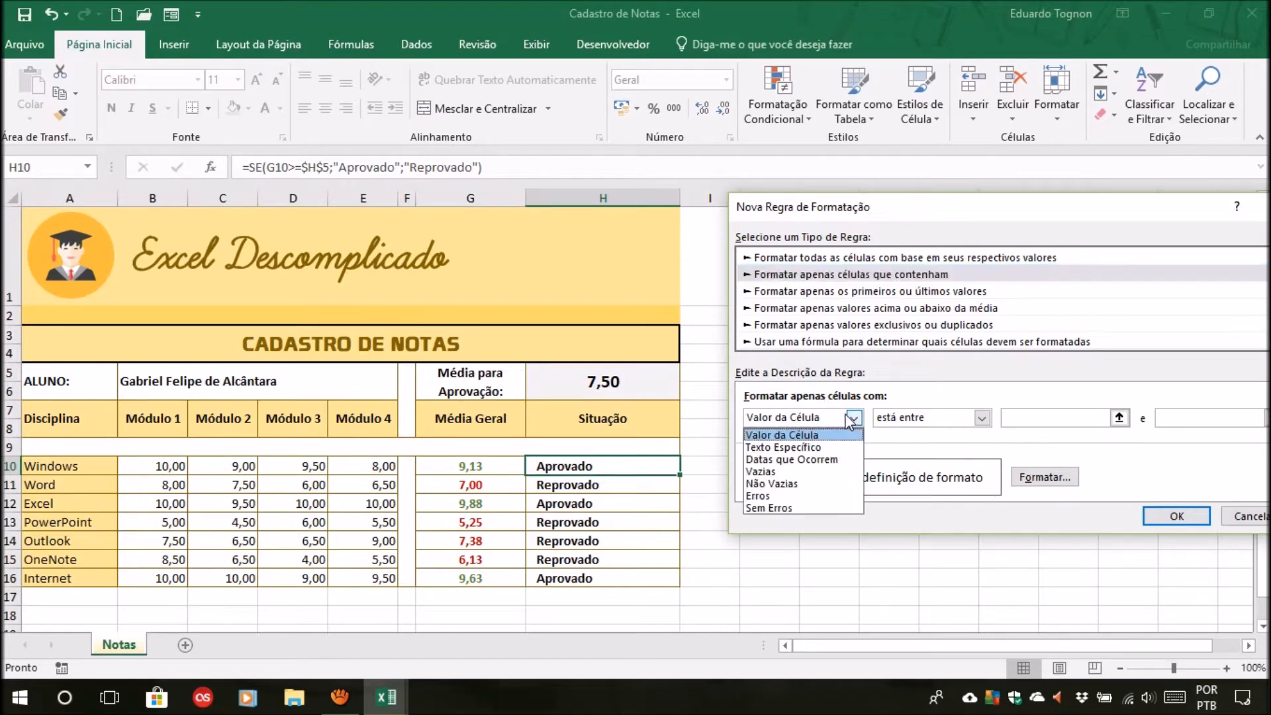
left_click(820, 449)
left_click(843, 417)
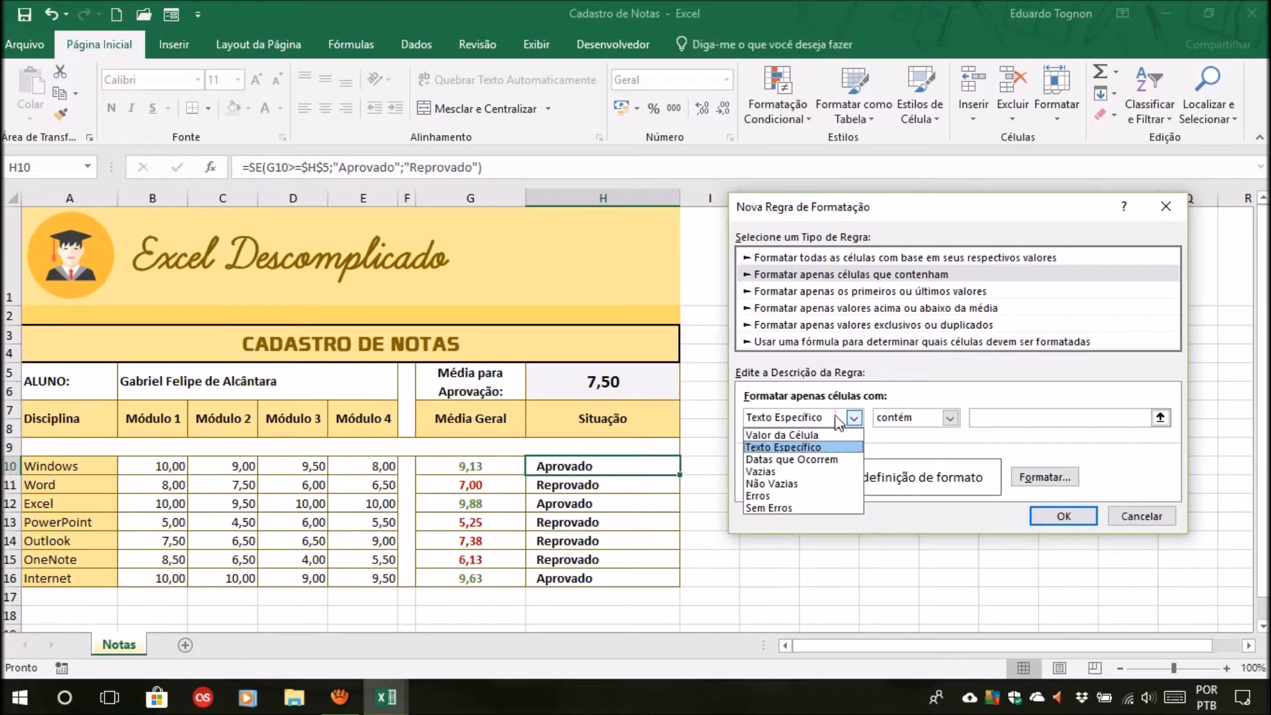
left_click(812, 435)
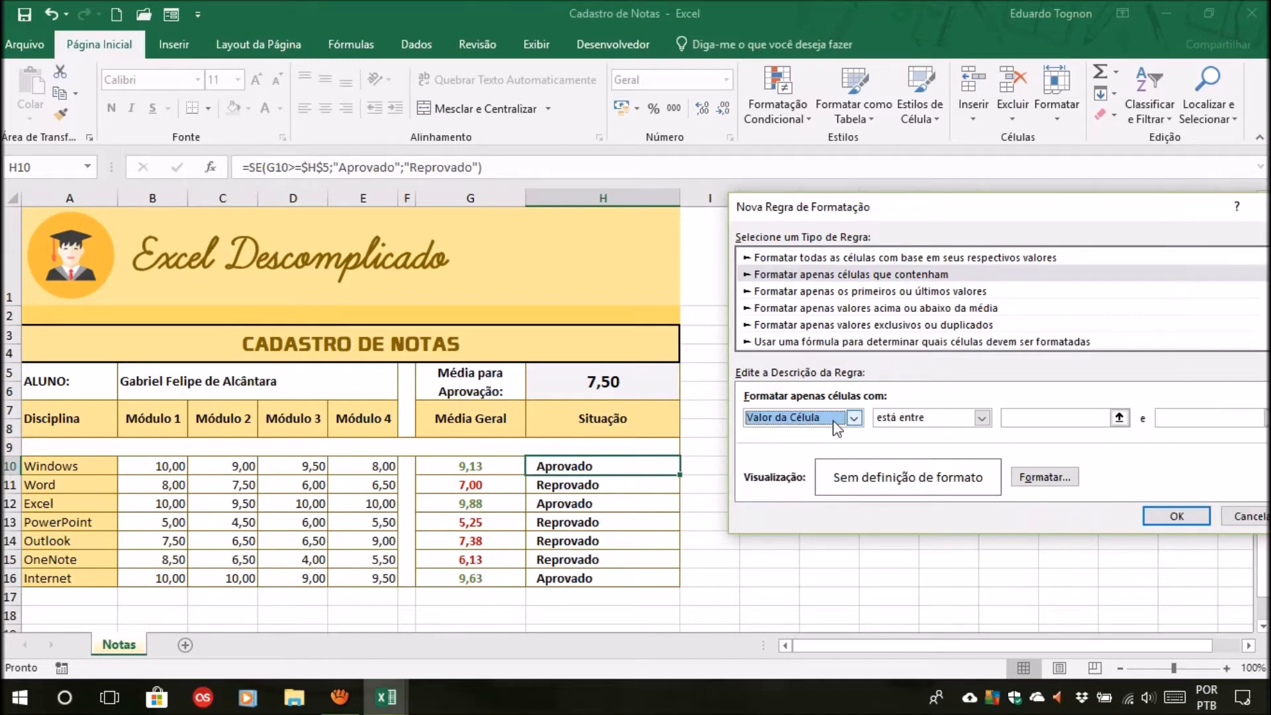
left_click(835, 418)
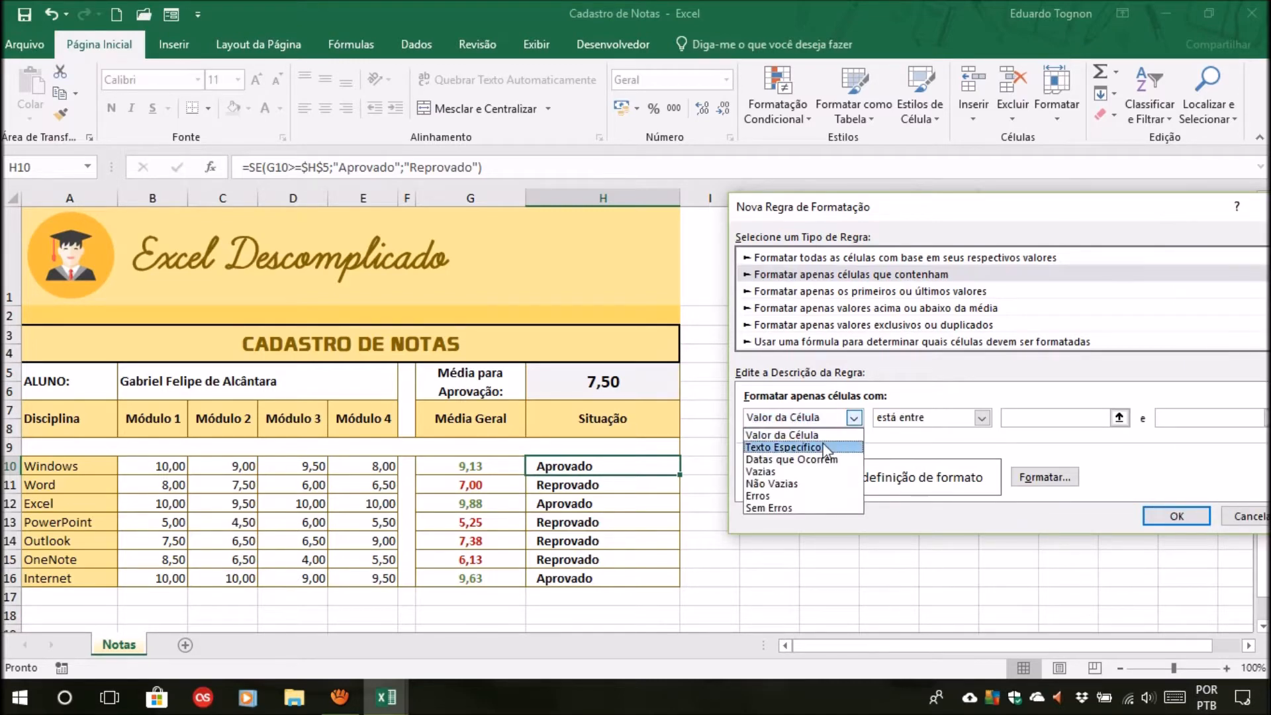
left_click(821, 448)
left_click(825, 418)
left_click(820, 436)
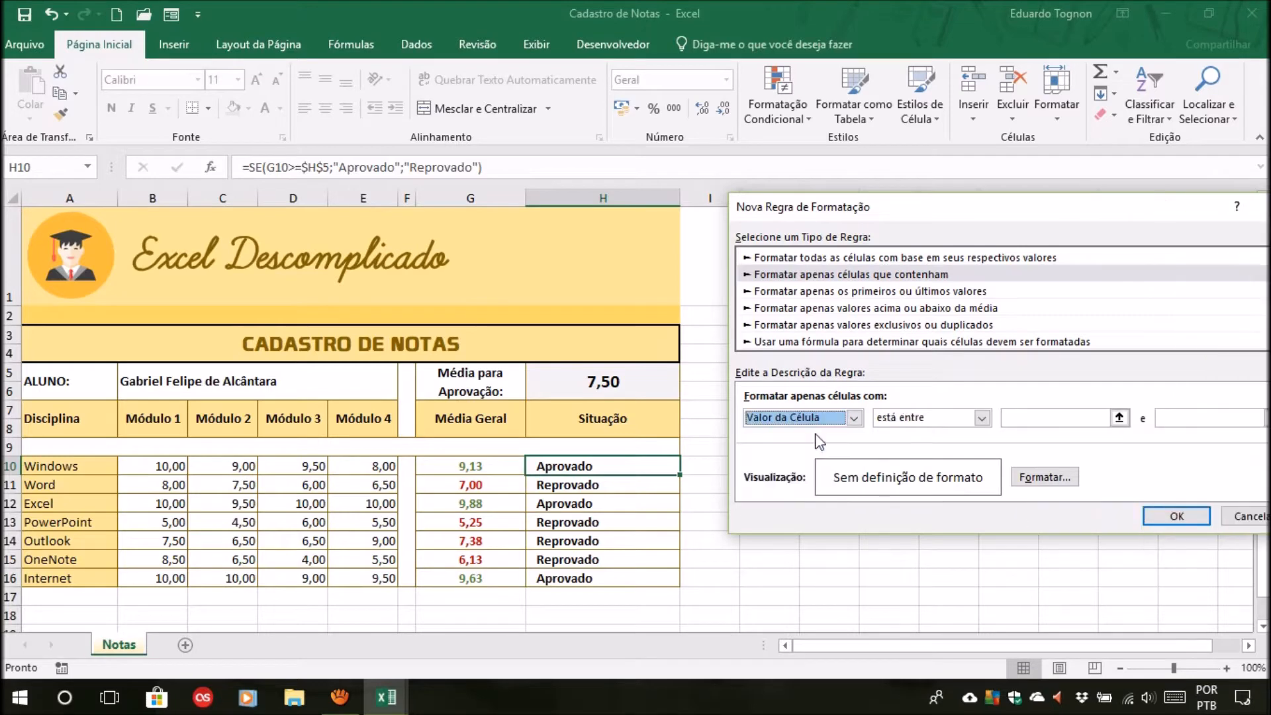
left_click_drag(872, 210, 825, 215)
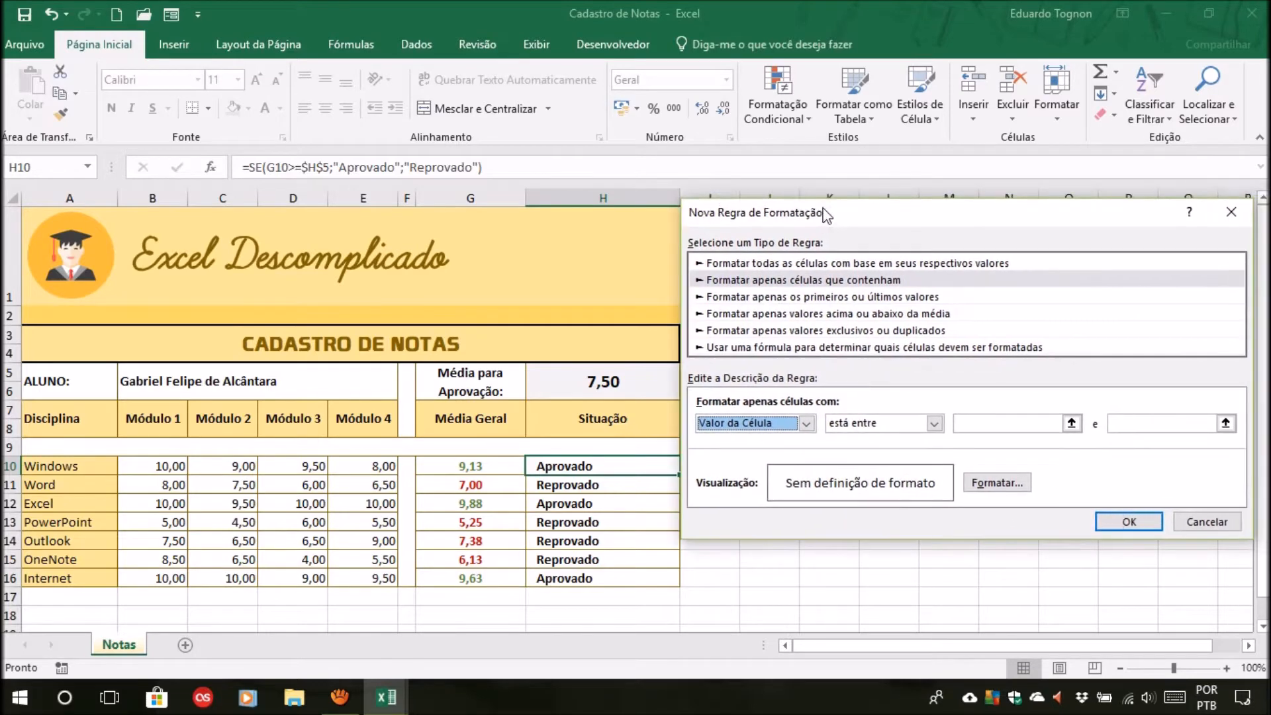
left_click(771, 425)
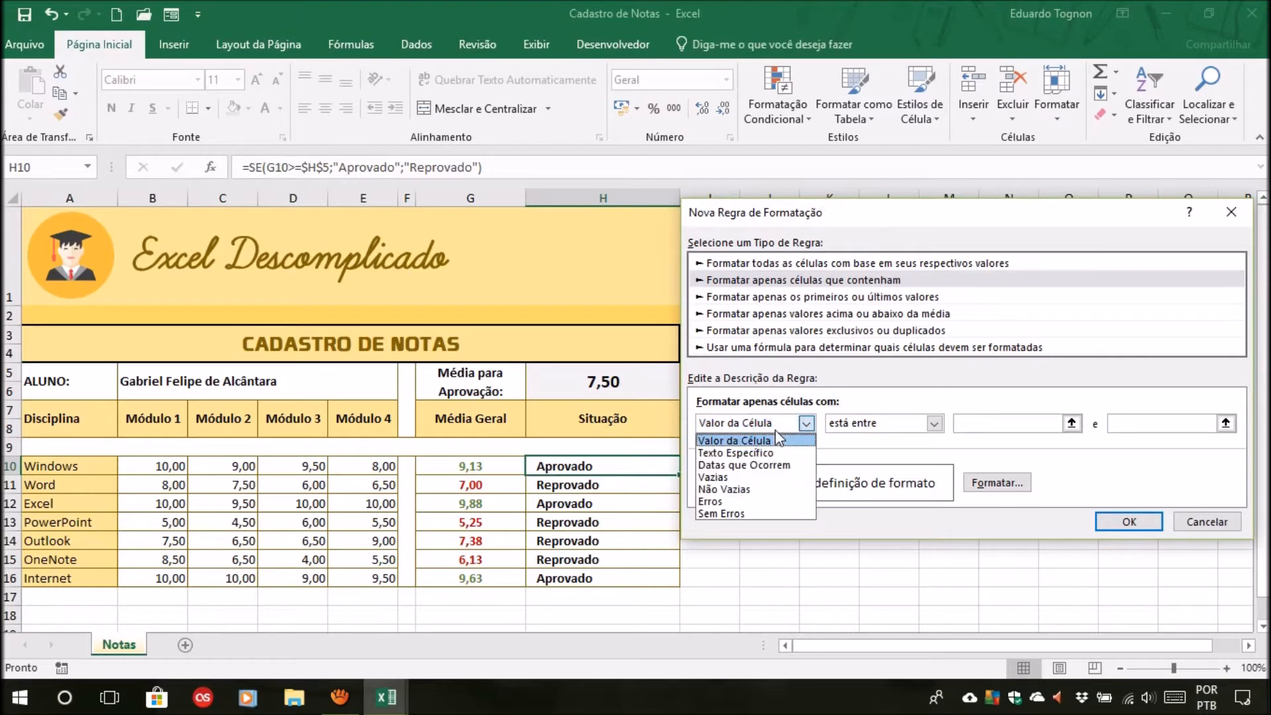
left_click(755, 442)
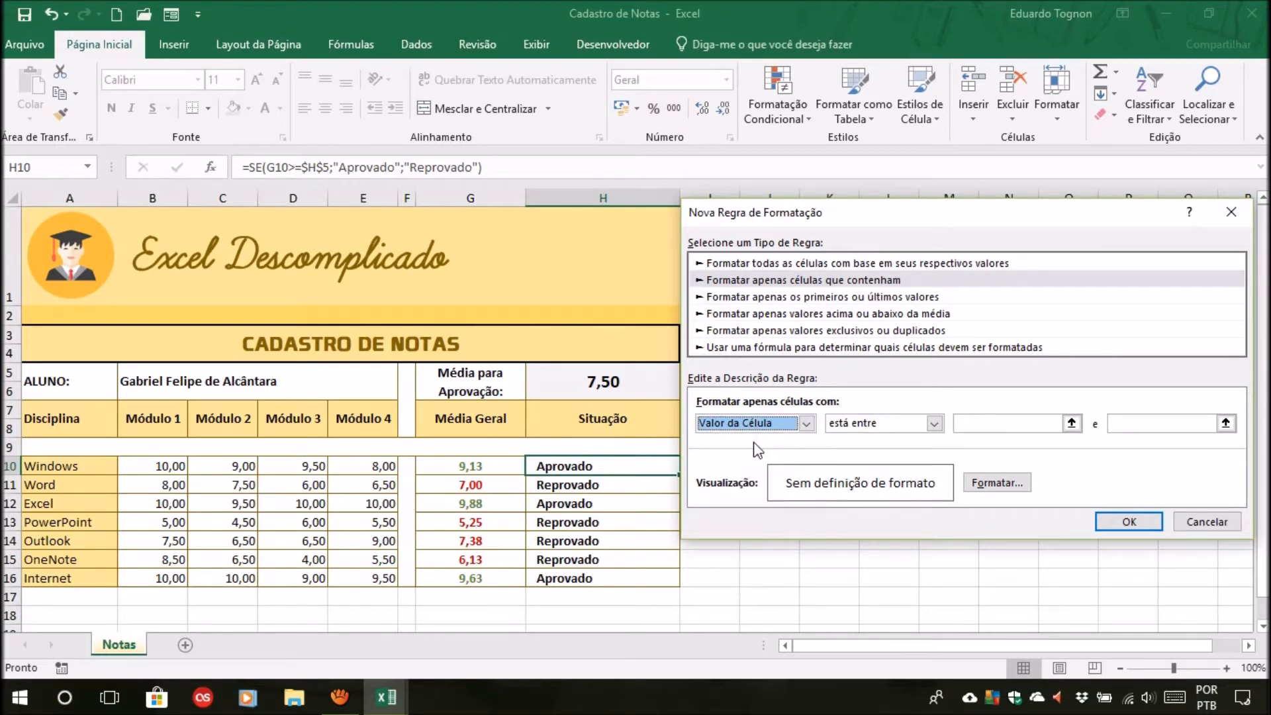
Compare the operators offered by the Valor da Célula and Texto Específico conditions of the new rule.
left_click(881, 425)
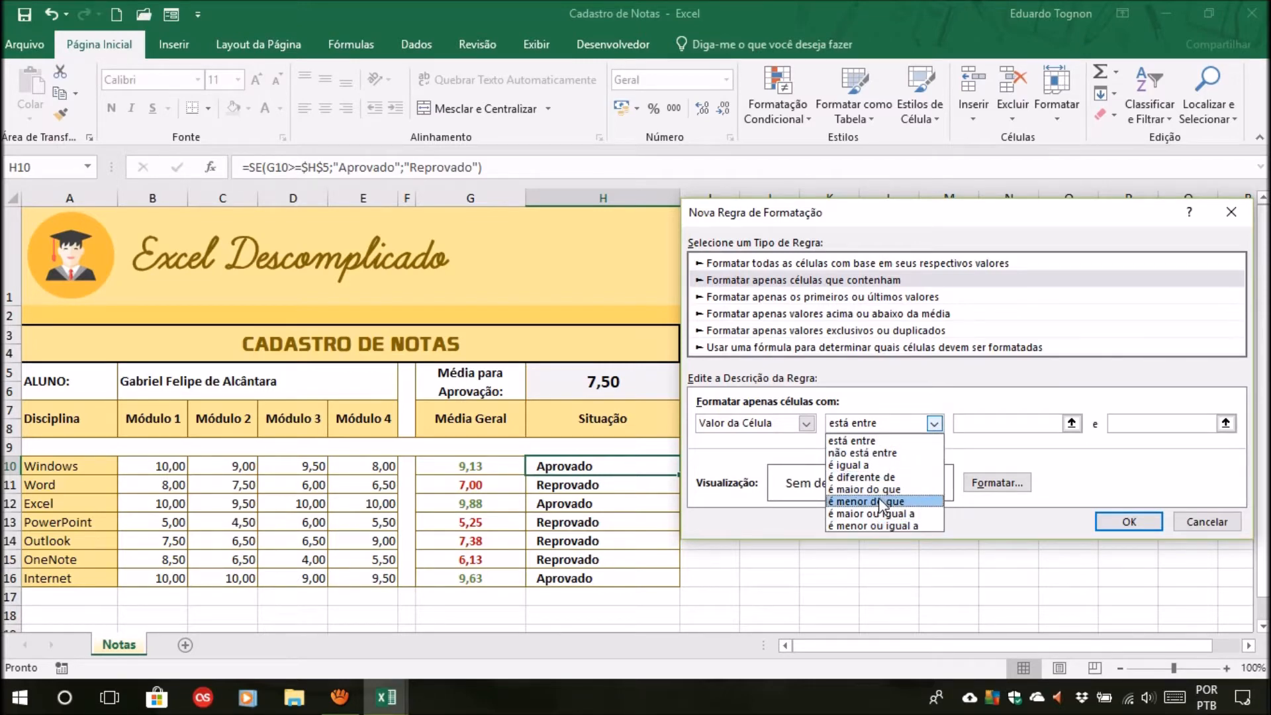
left_click(890, 428)
left_click(890, 428)
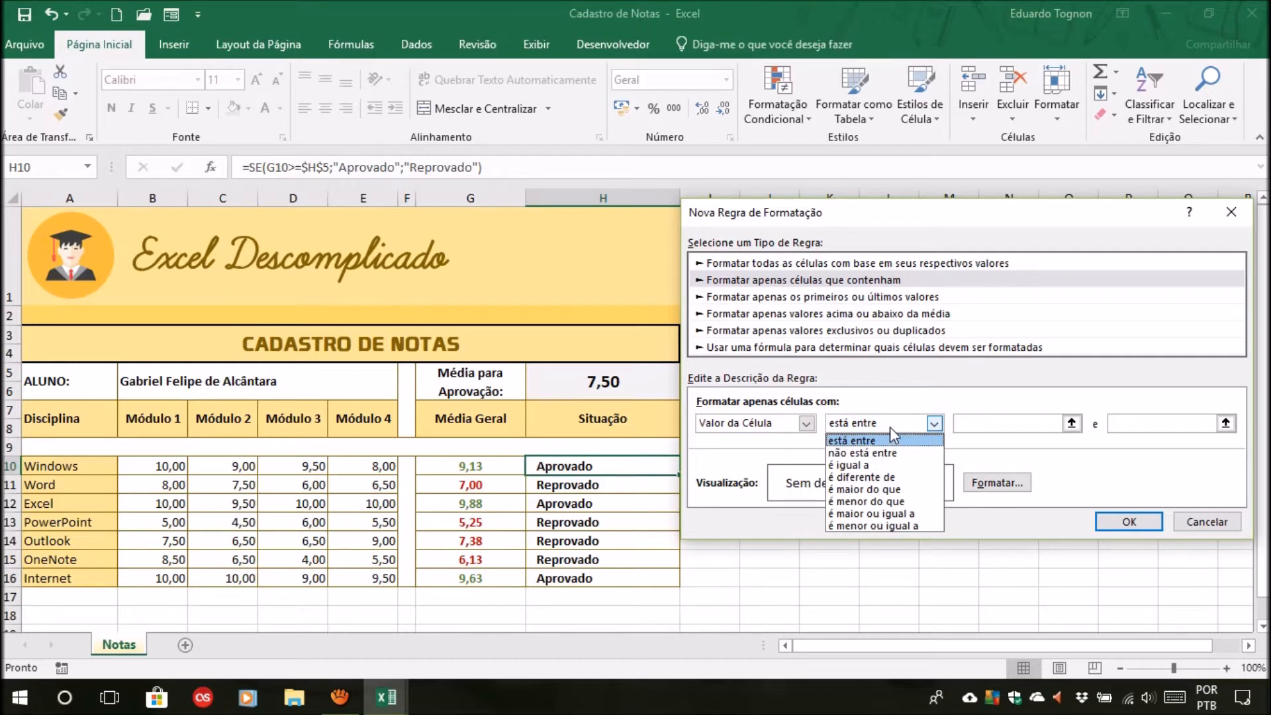
left_click(890, 427)
left_click(791, 423)
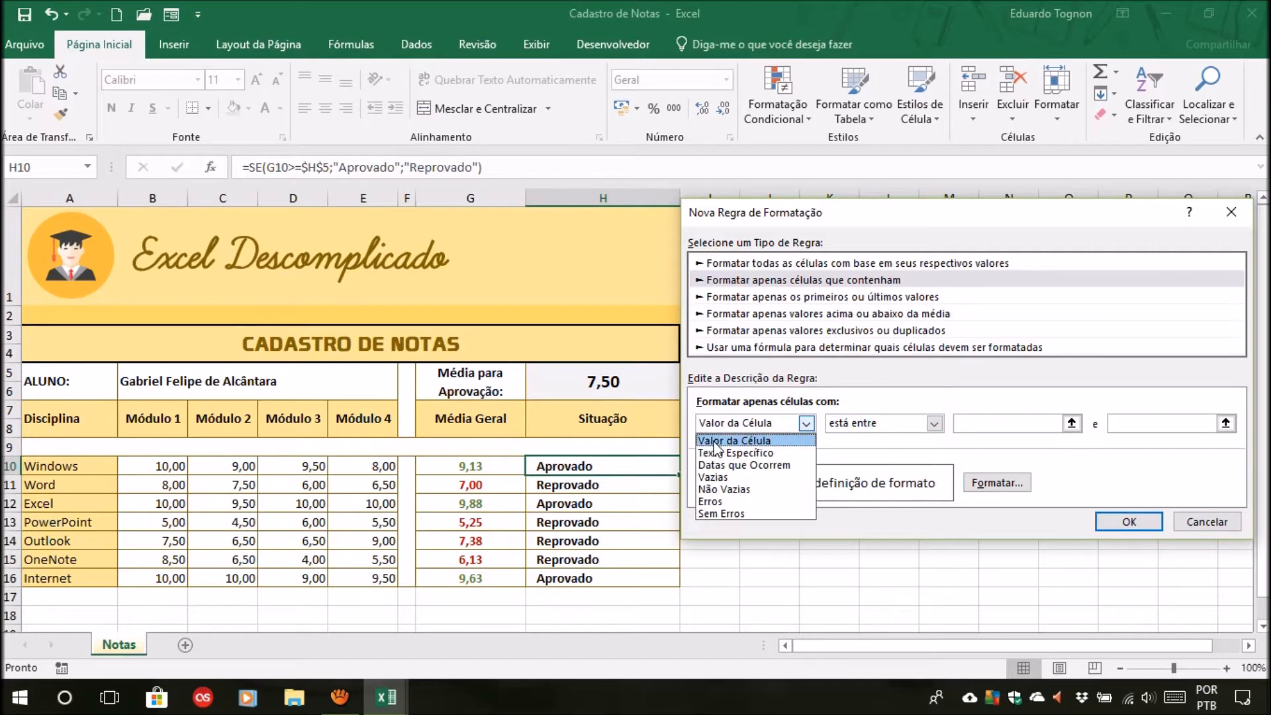
left_click(740, 456)
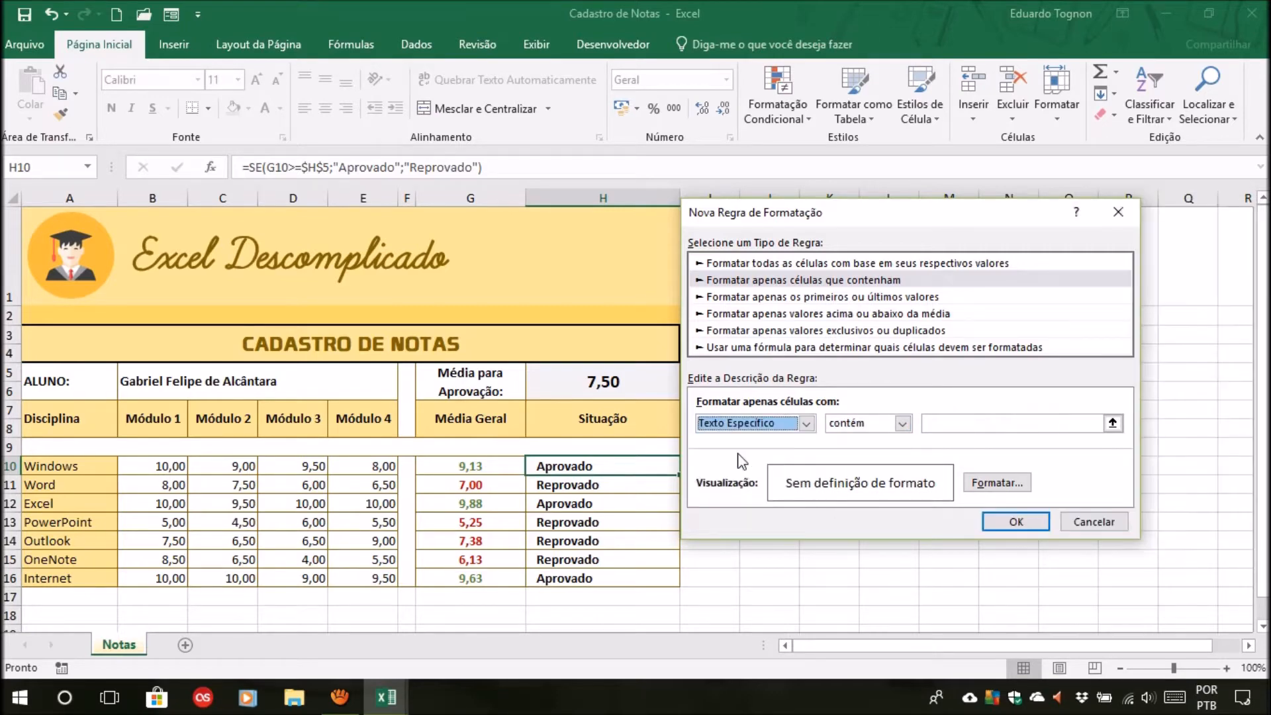
left_click(871, 422)
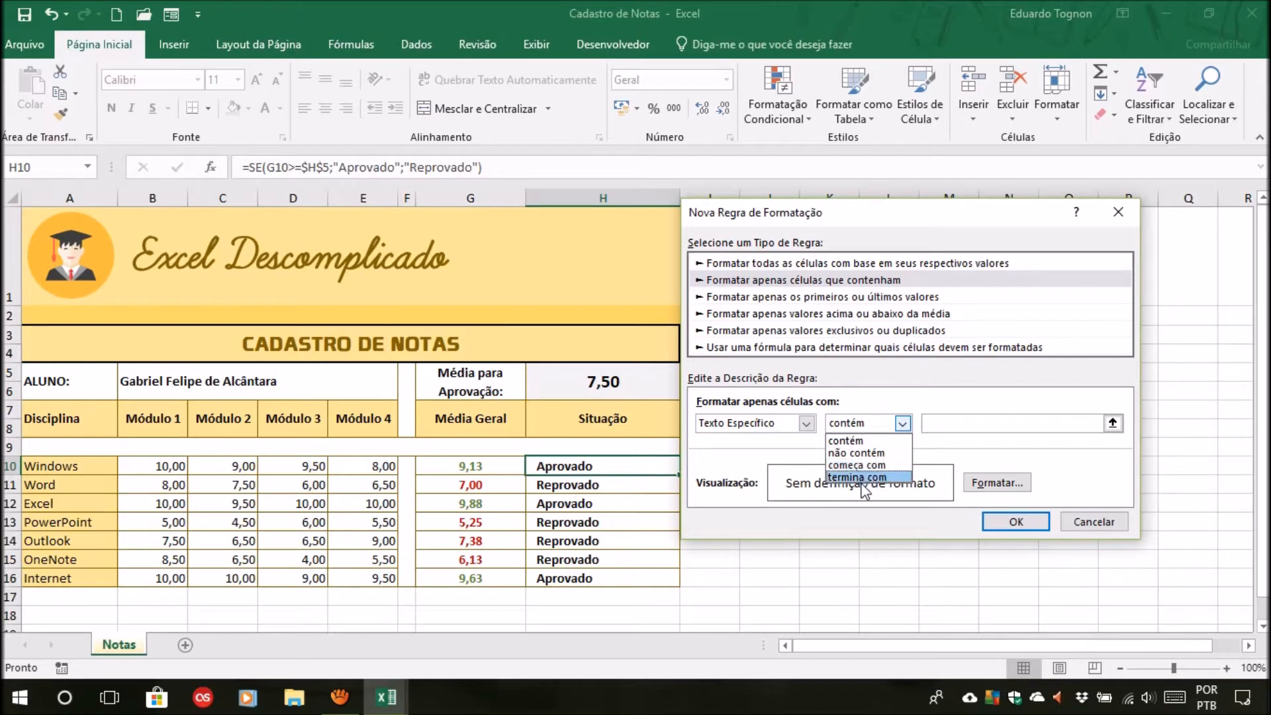
left_click(866, 401)
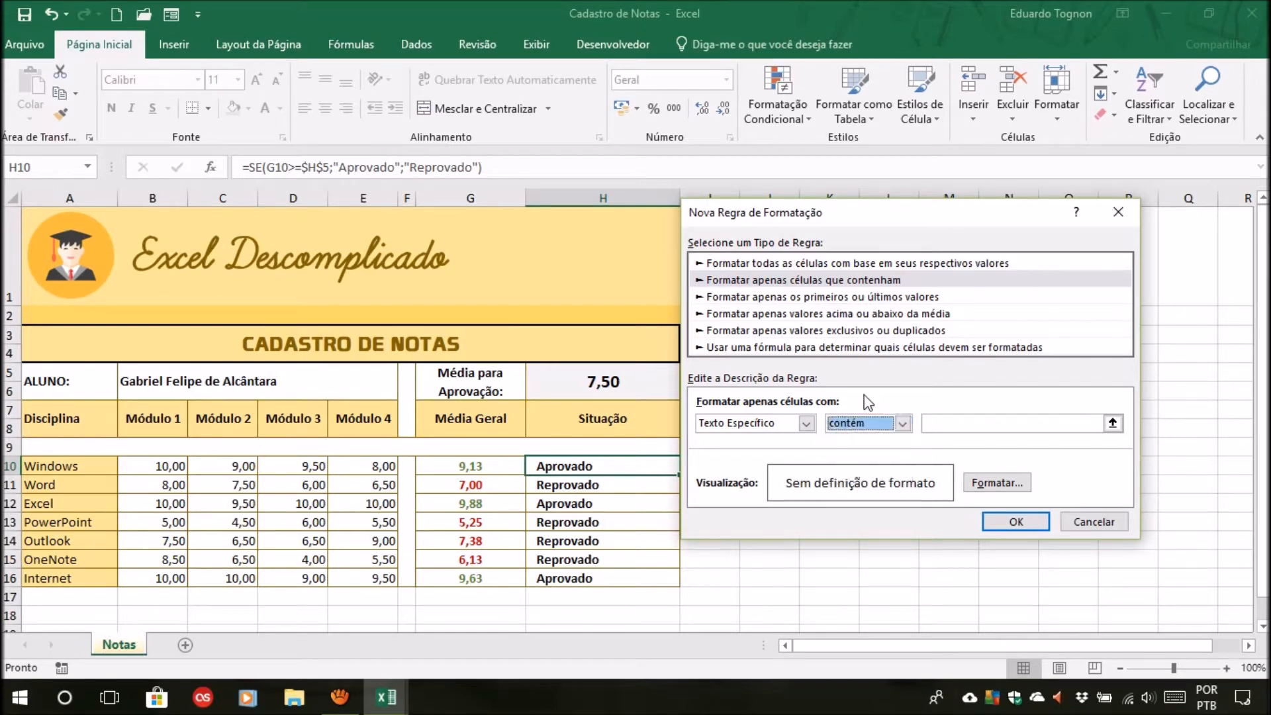
Try the Valor da Célula condition with the operator "é igual a" for the rule.
left_click(751, 431)
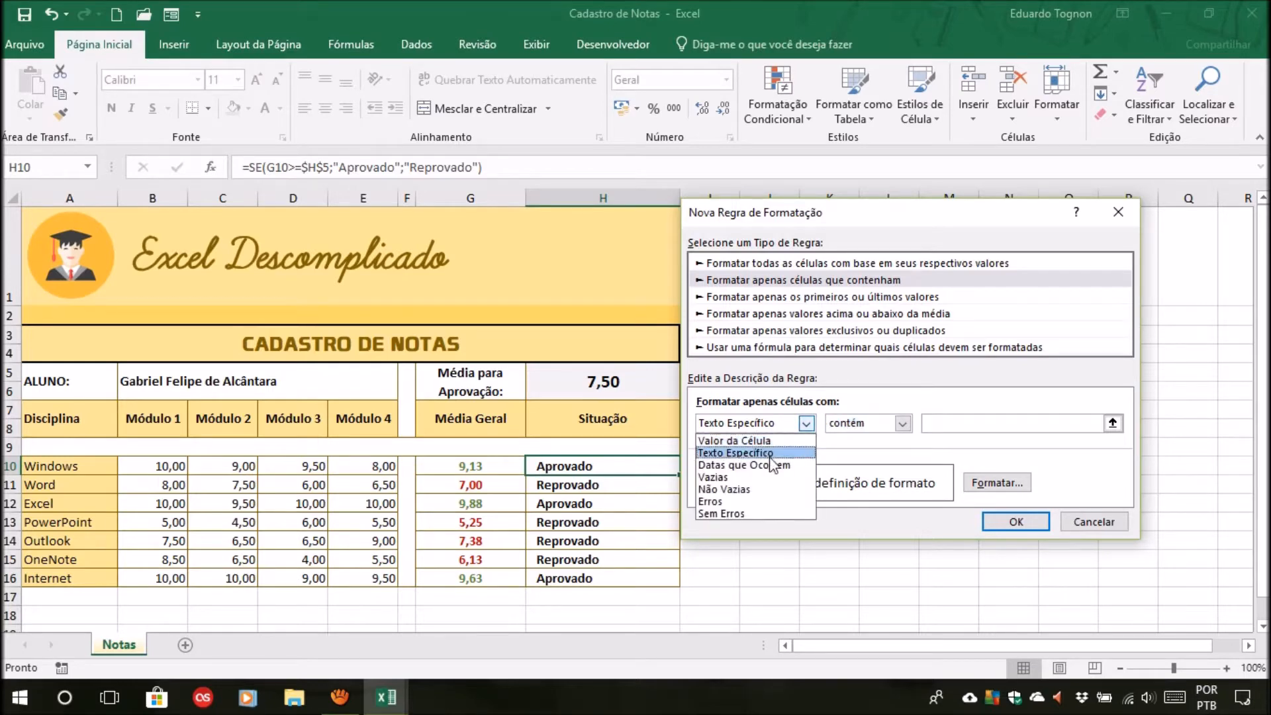
left_click(763, 441)
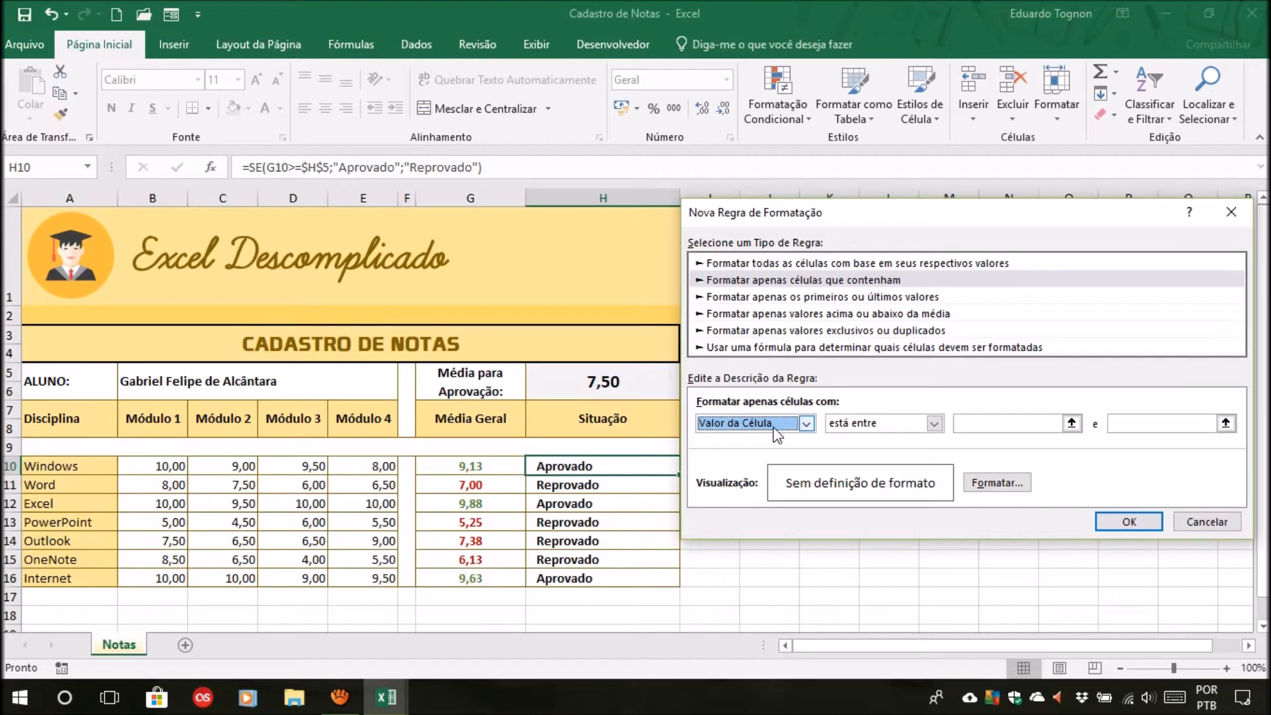
left_click(882, 425)
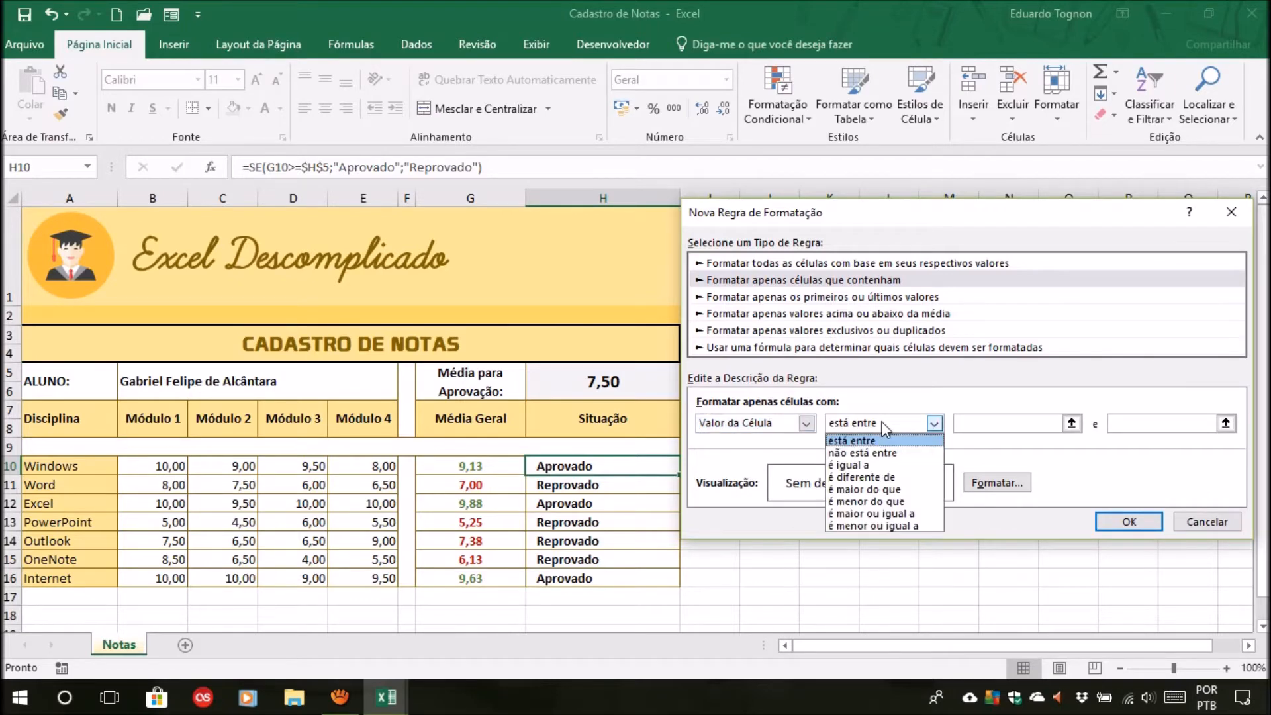
left_click(872, 466)
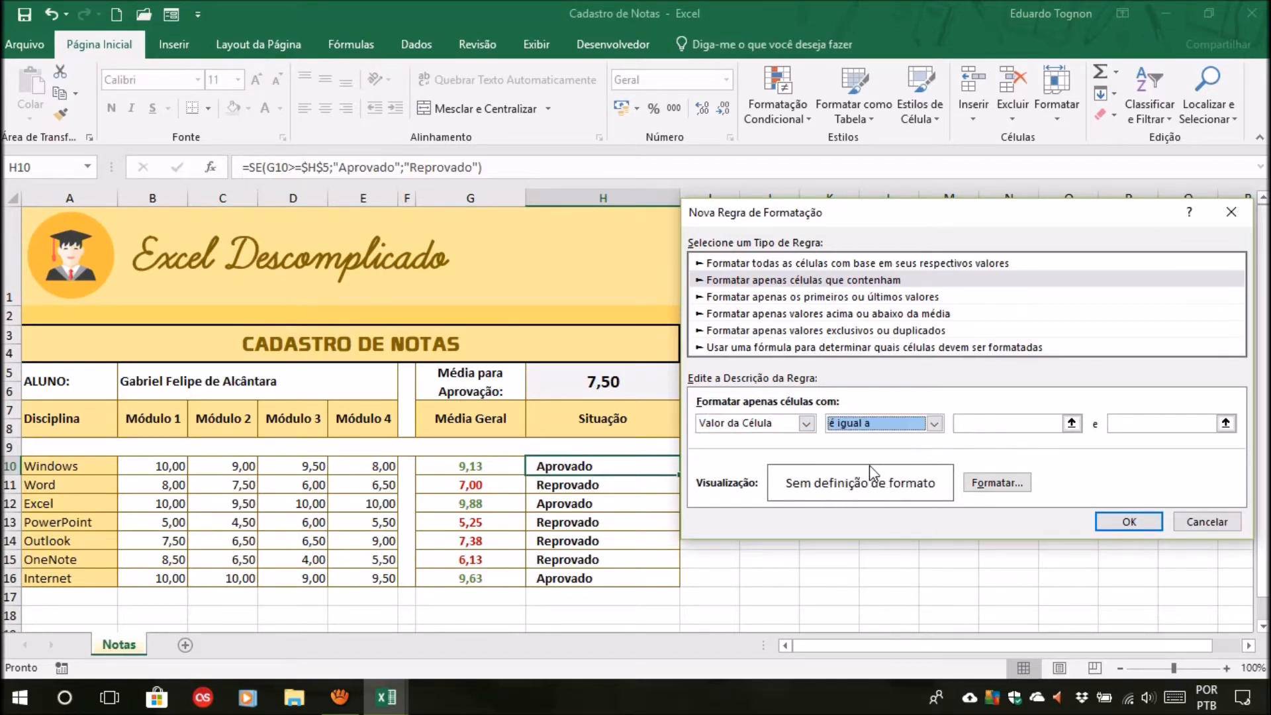
left_click(807, 424)
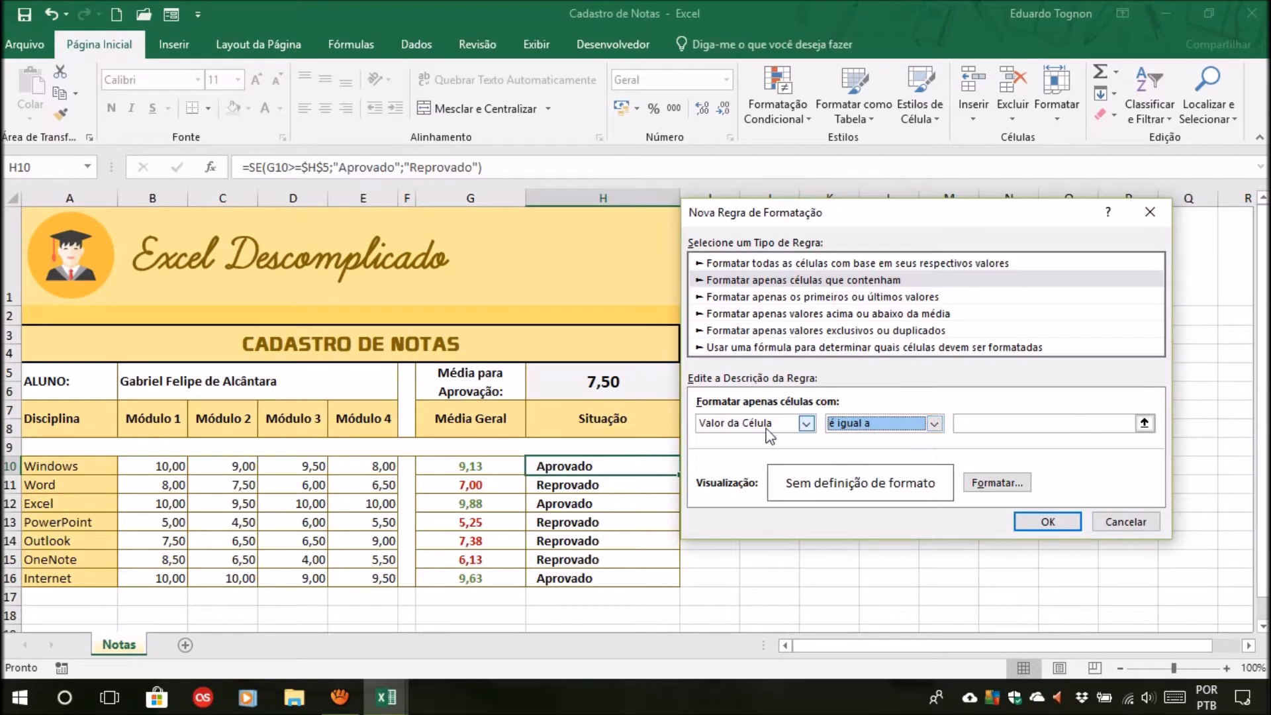
left_click(841, 433)
left_click(958, 423)
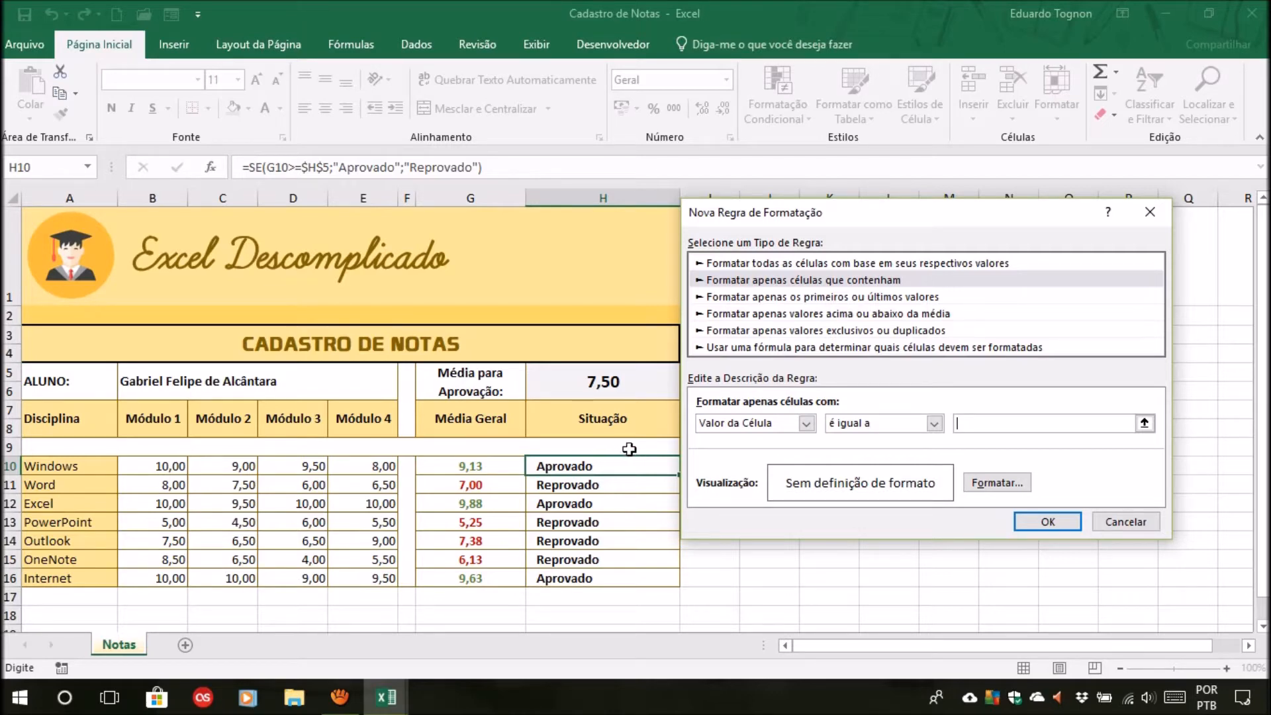
Try the operator "é diferente de" for the Valor da Célula condition.
left_click(792, 424)
left_click(792, 423)
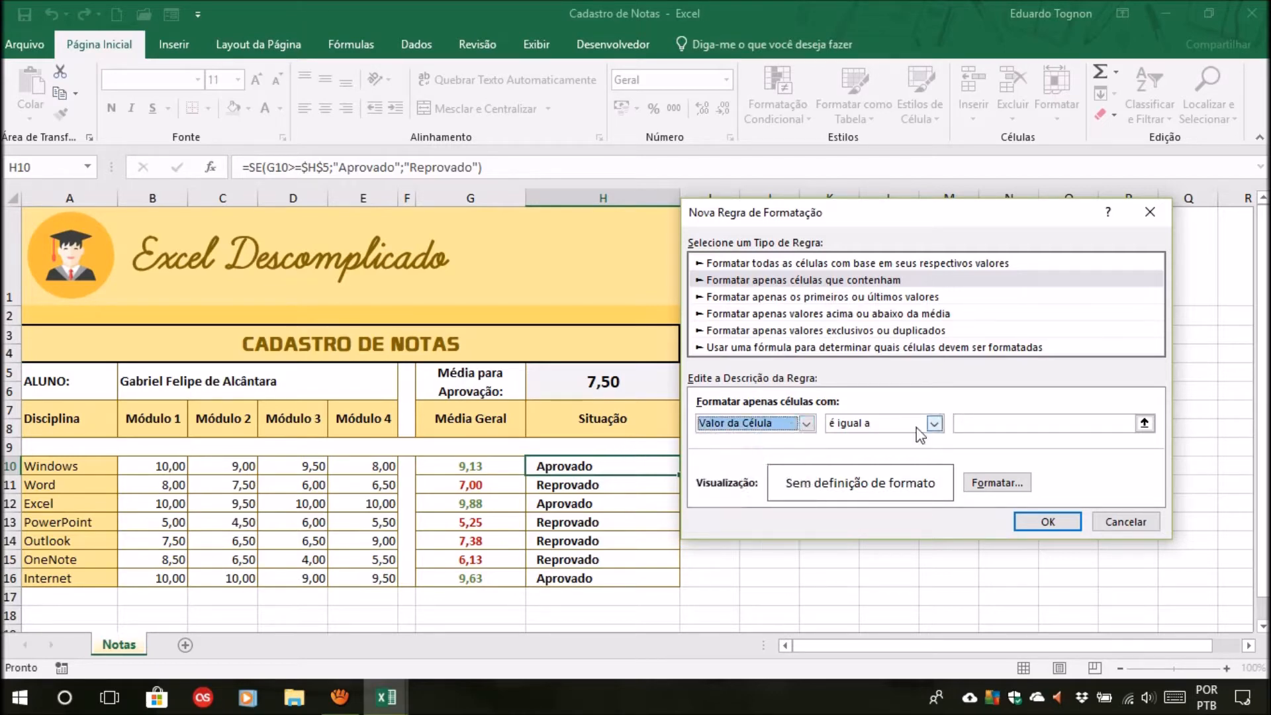
left_click(933, 424)
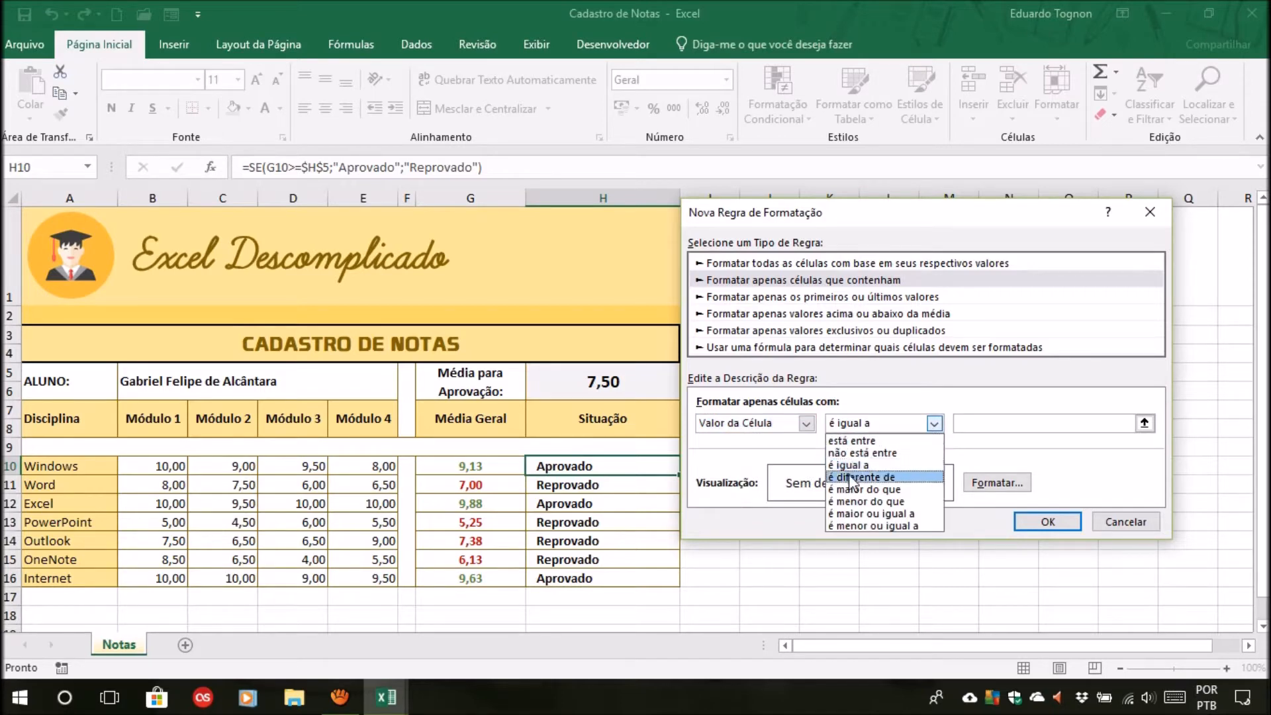
left_click(891, 478)
left_click(934, 423)
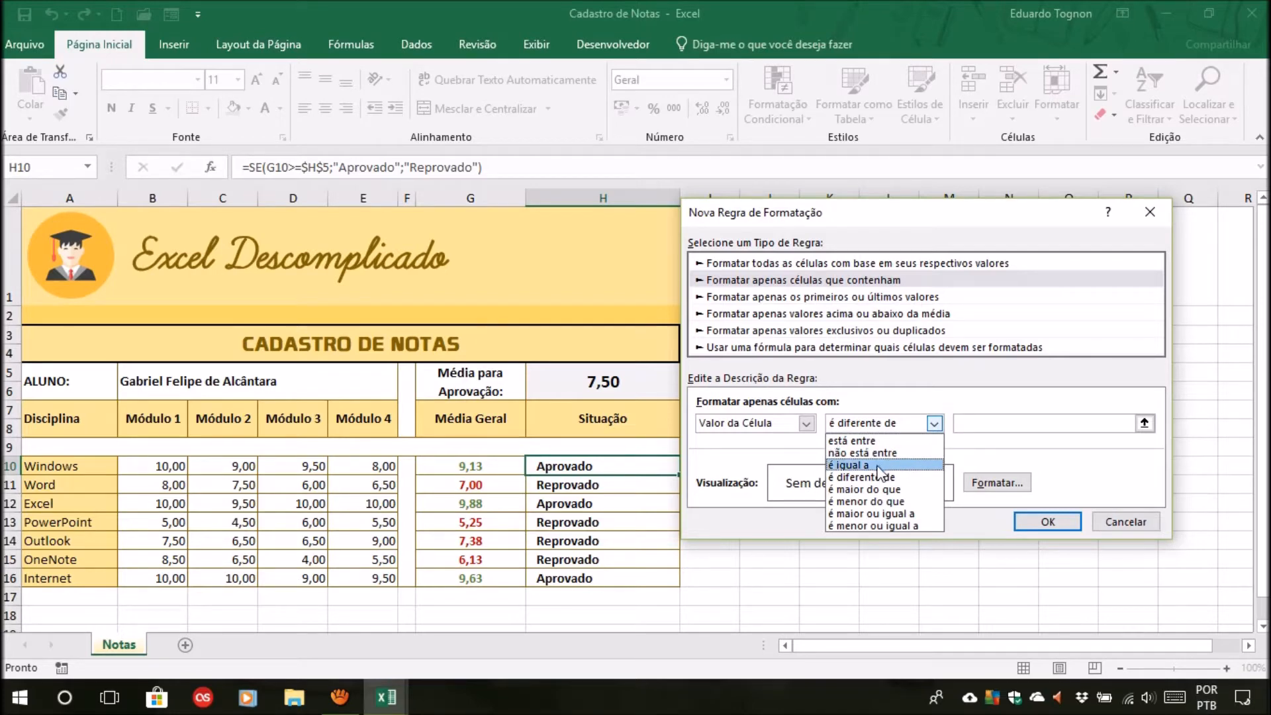
left_click(872, 405)
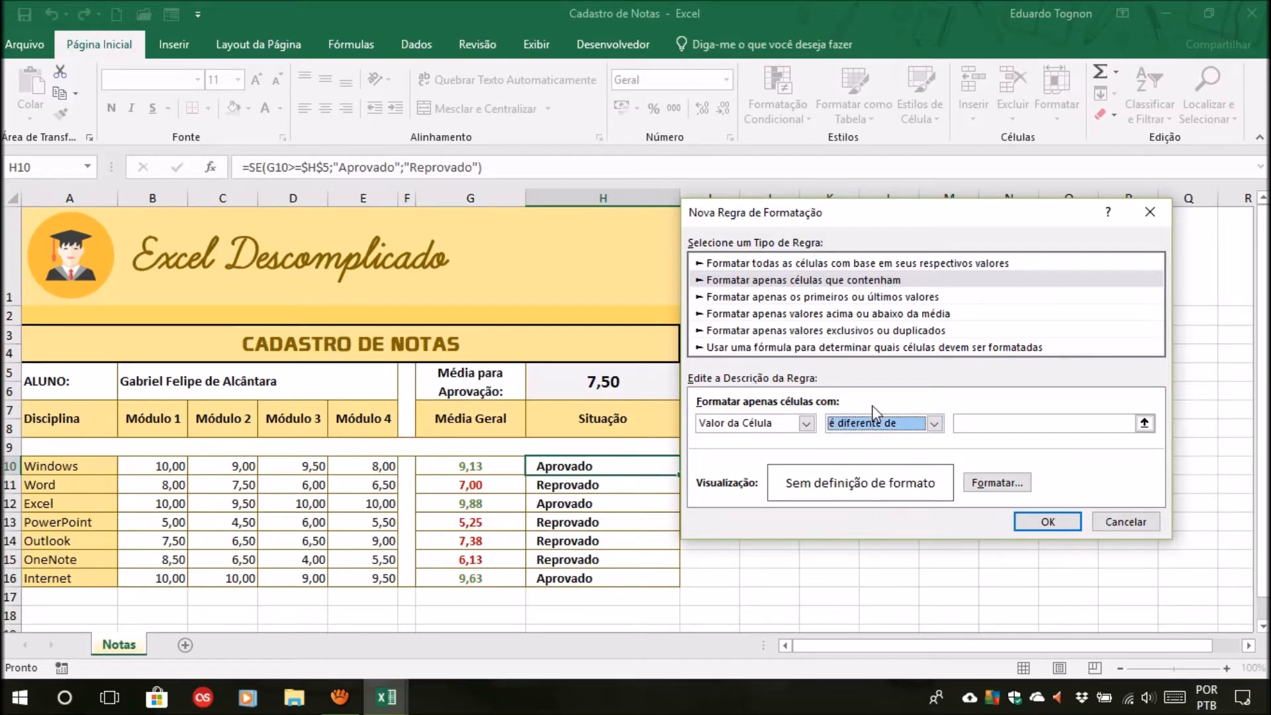
Set the rule's condition to Texto Específico with the operator "contém".
left_click(808, 429)
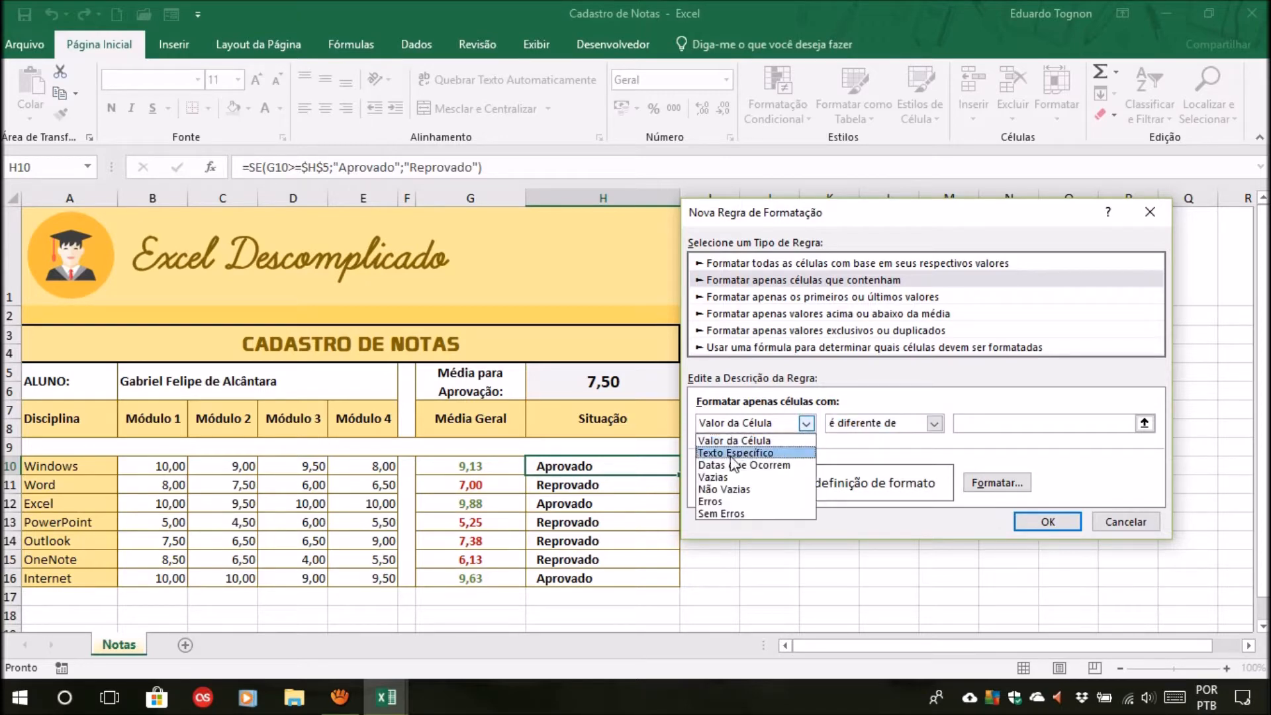
left_click(767, 456)
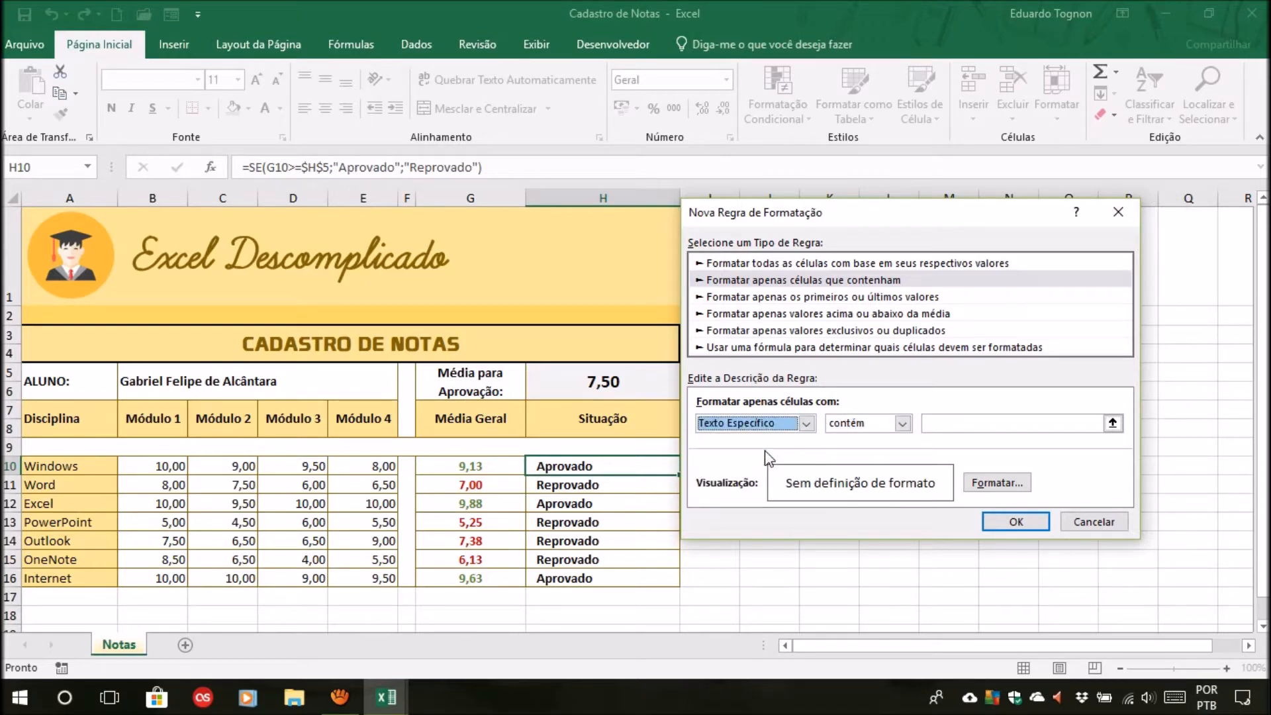
left_click(903, 424)
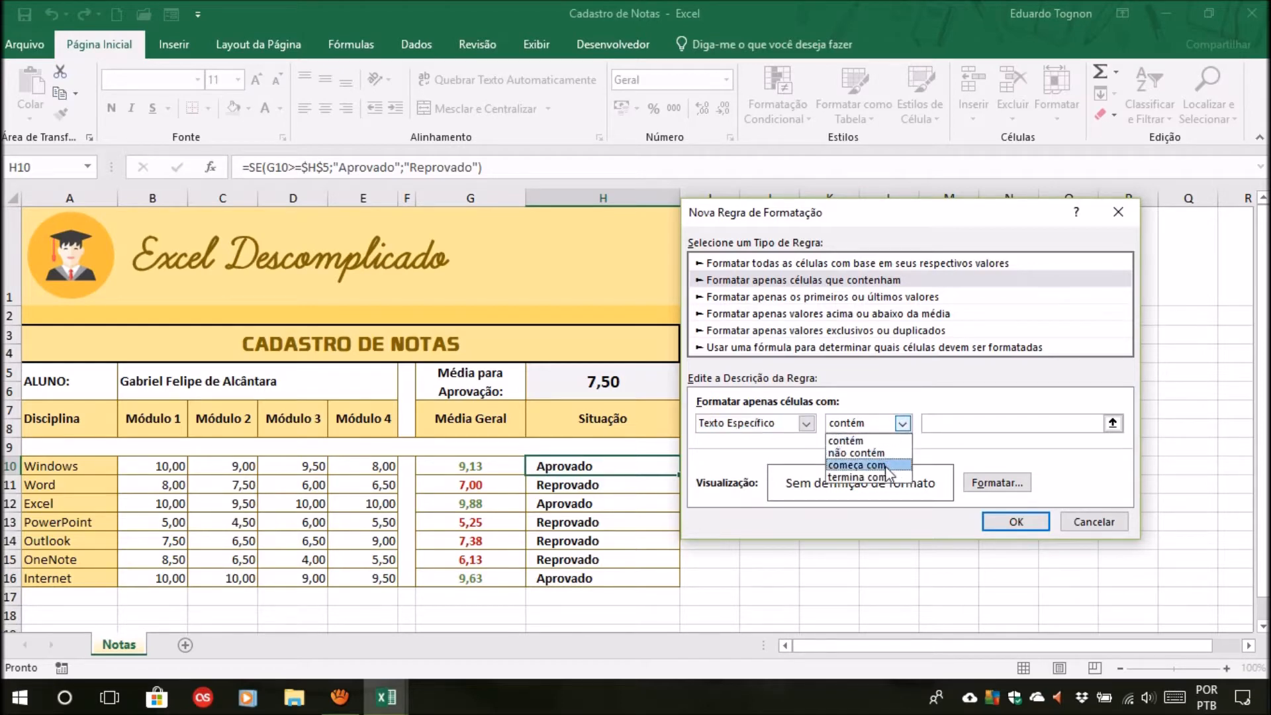
left_click(878, 441)
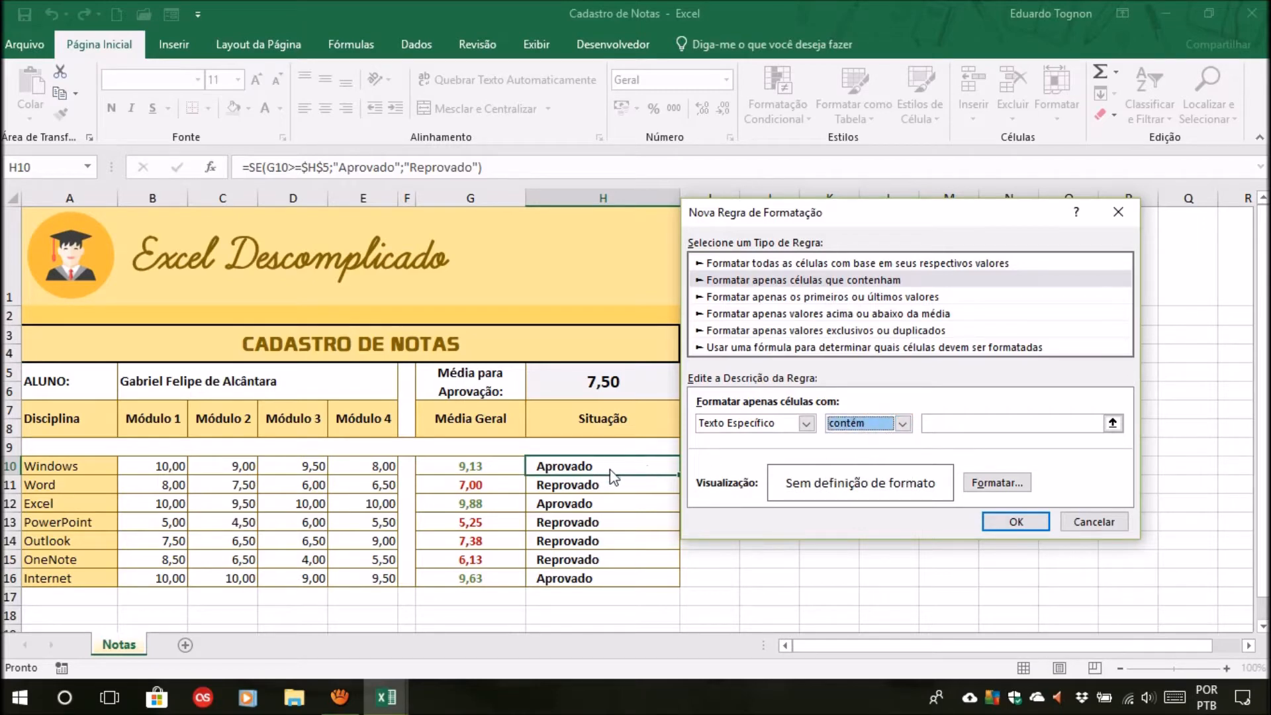
Try the text operators "não contém" and "começa com", and set the operator back to "contém".
left_click(858, 427)
left_click(860, 453)
left_click(874, 430)
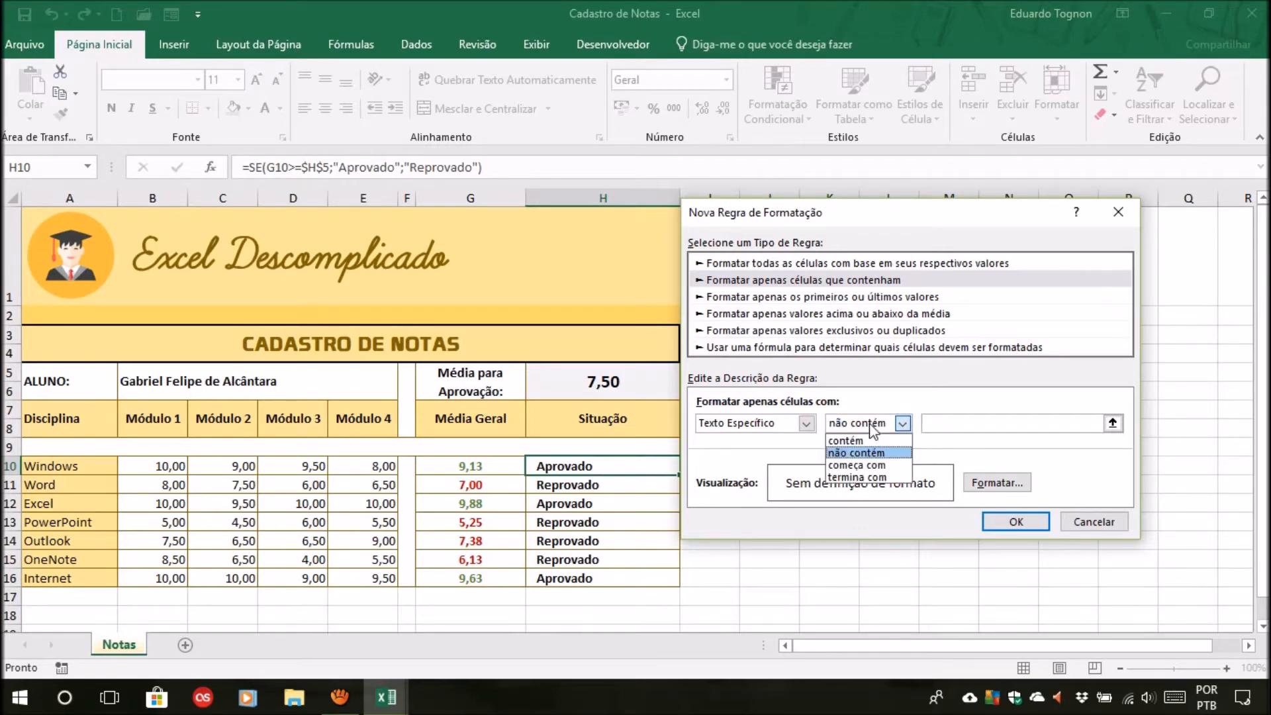
left_click(879, 465)
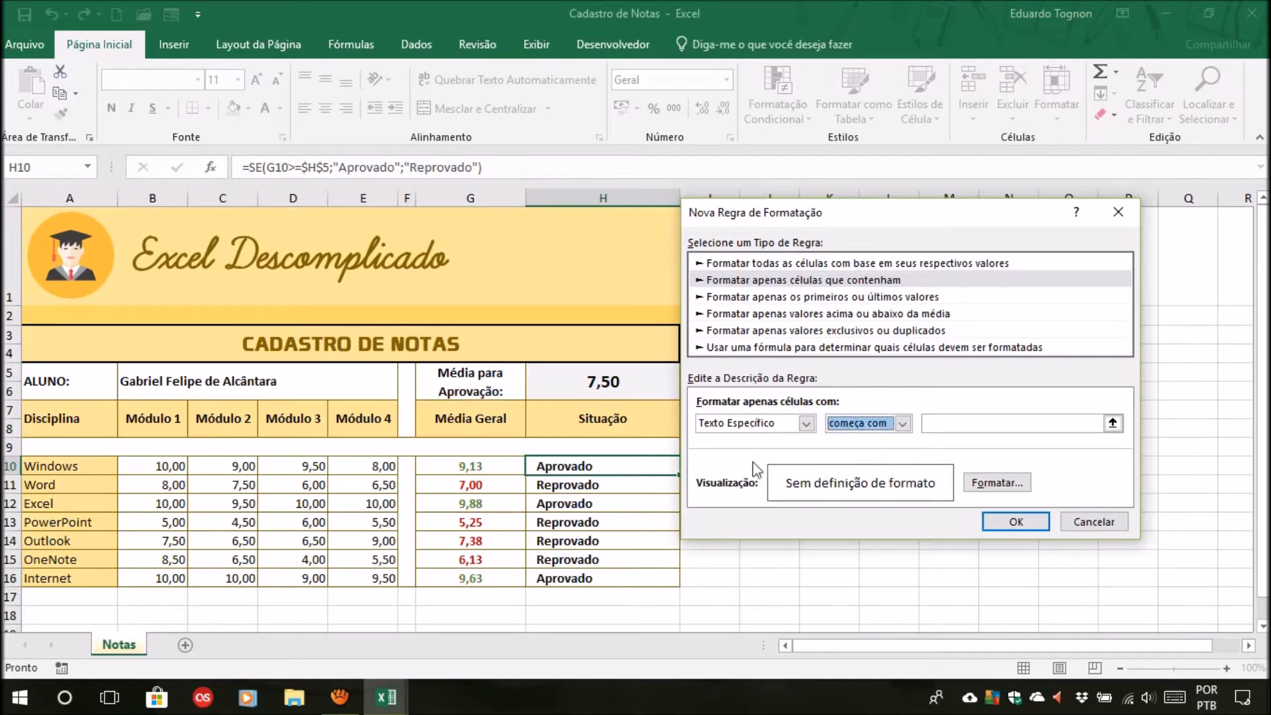
left_click(870, 431)
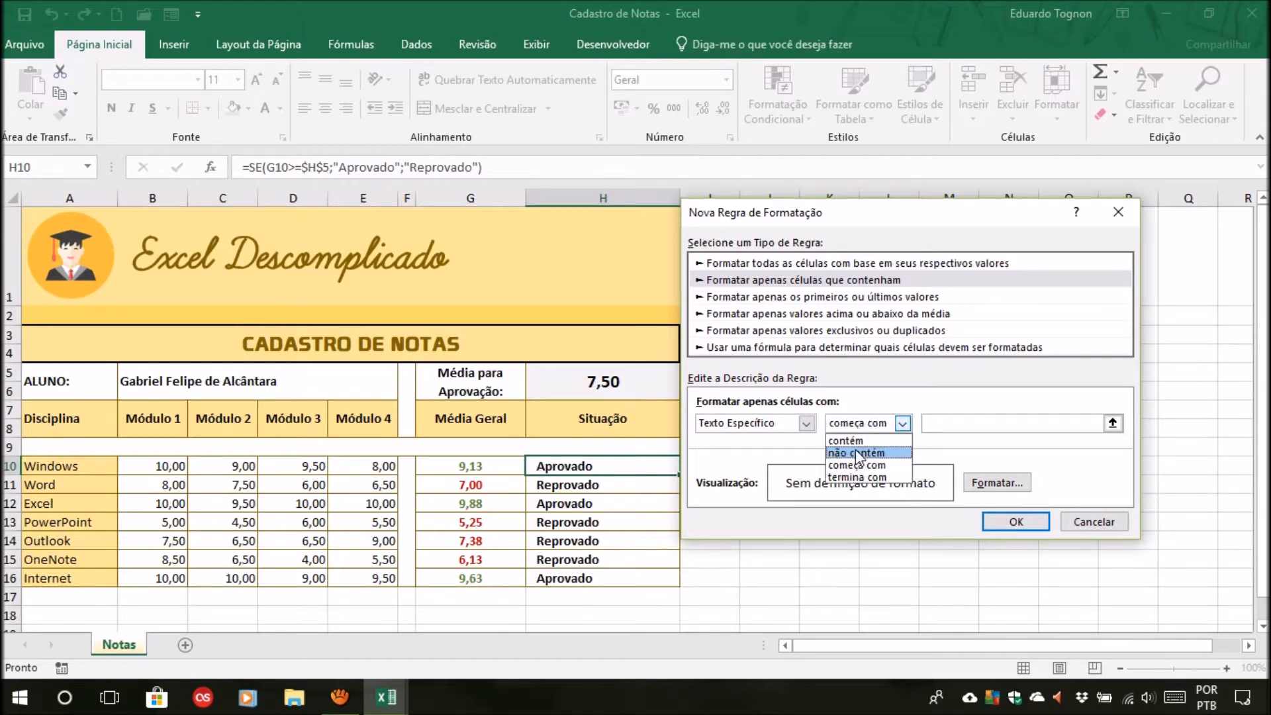
left_click(861, 445)
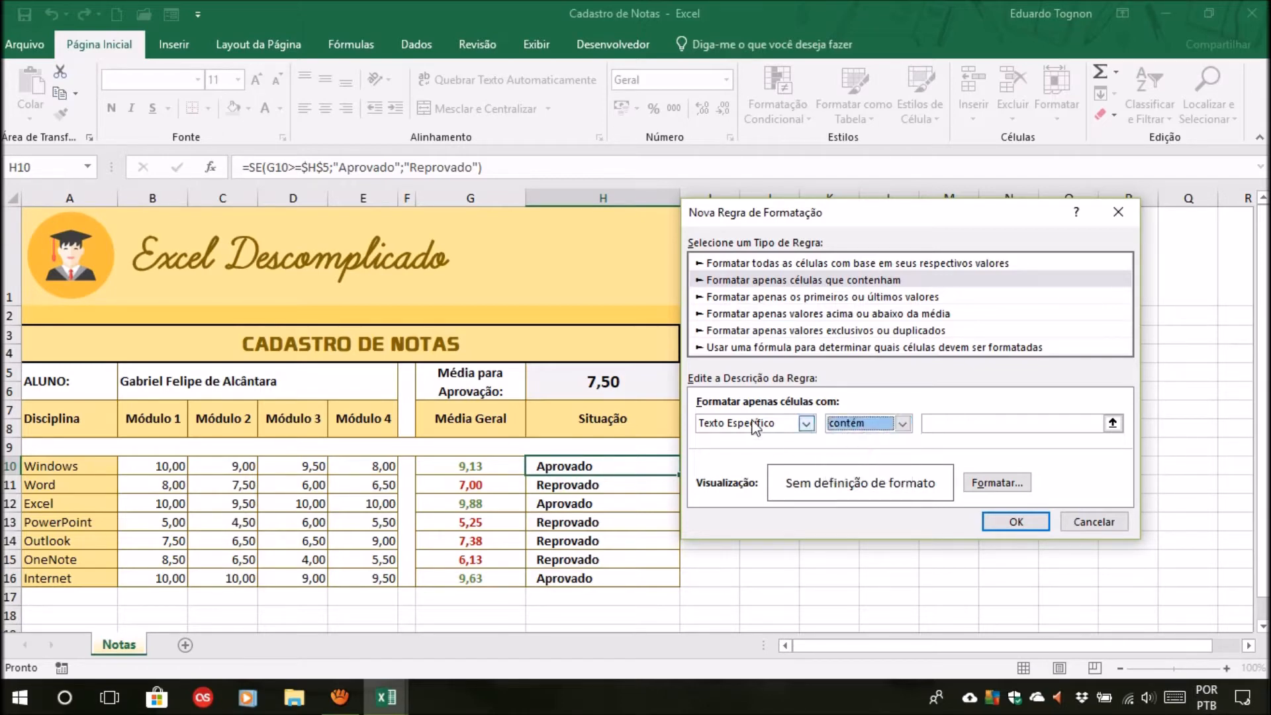
Try the text operators "começa com" and "termina com", and restore "contém" as the operator.
left_click(1005, 427)
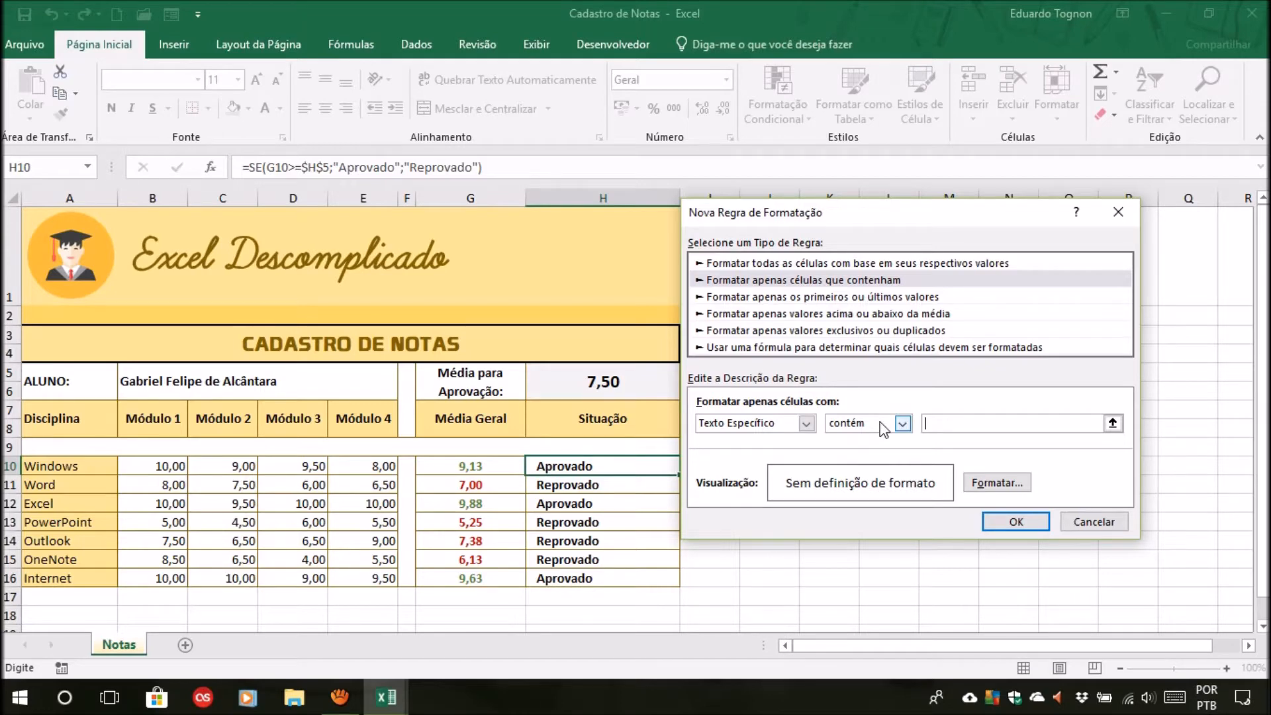
left_click(856, 424)
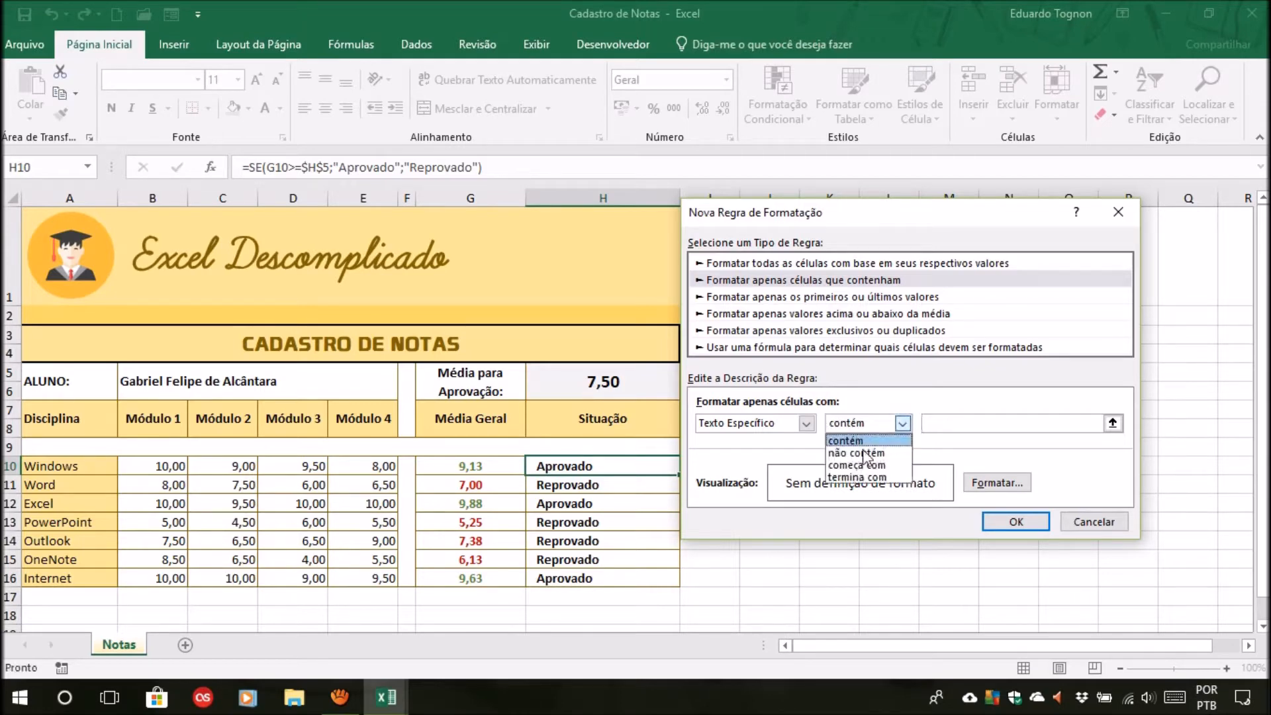
left_click(867, 465)
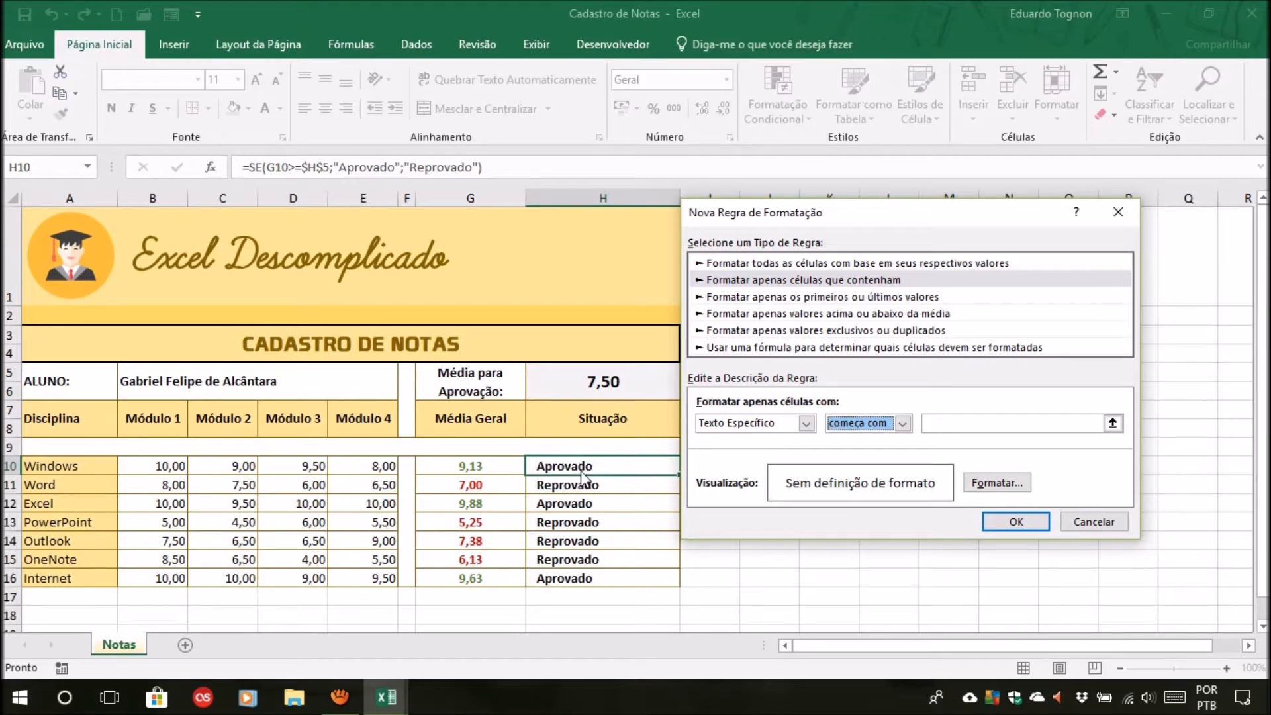
left_click(903, 423)
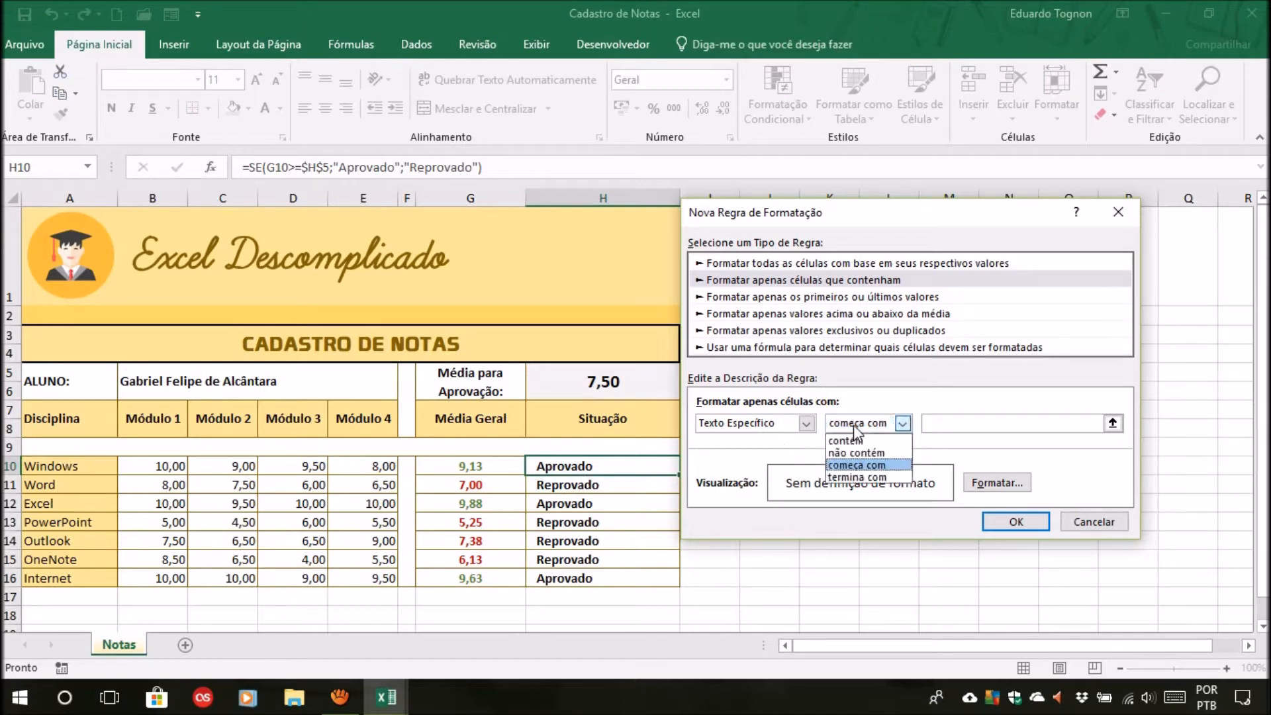
left_click(839, 477)
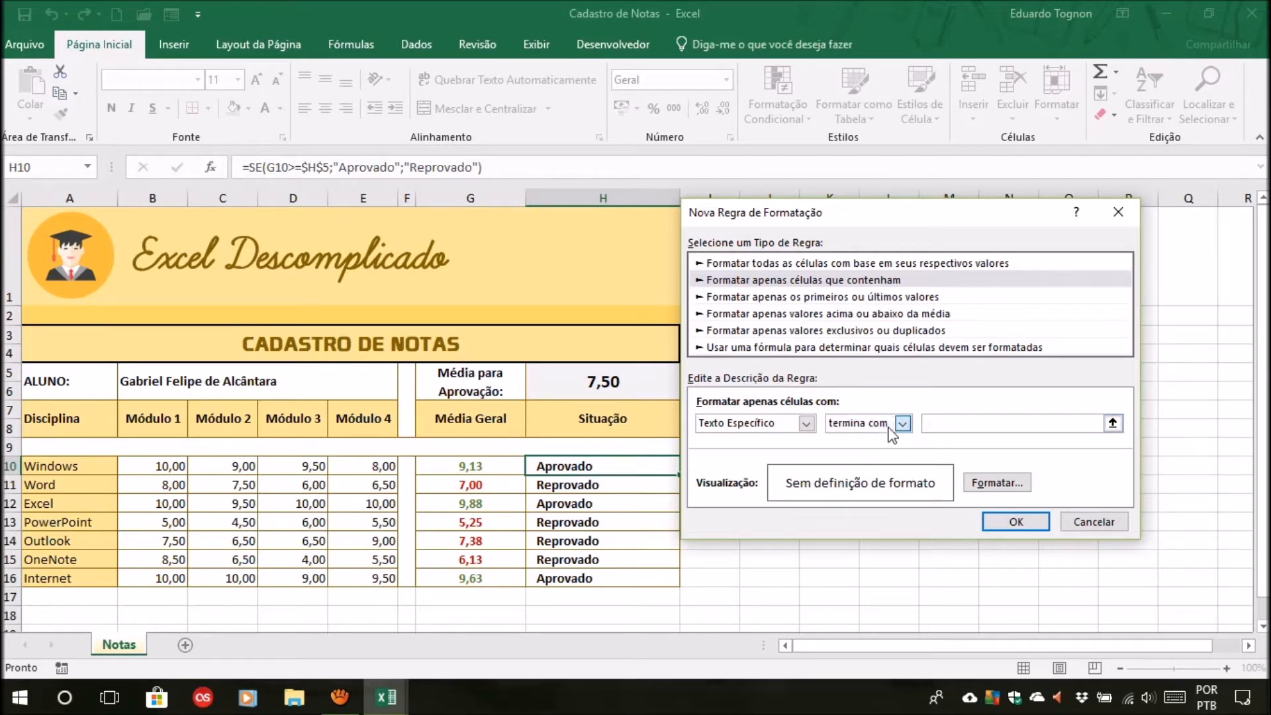
left_click(889, 428)
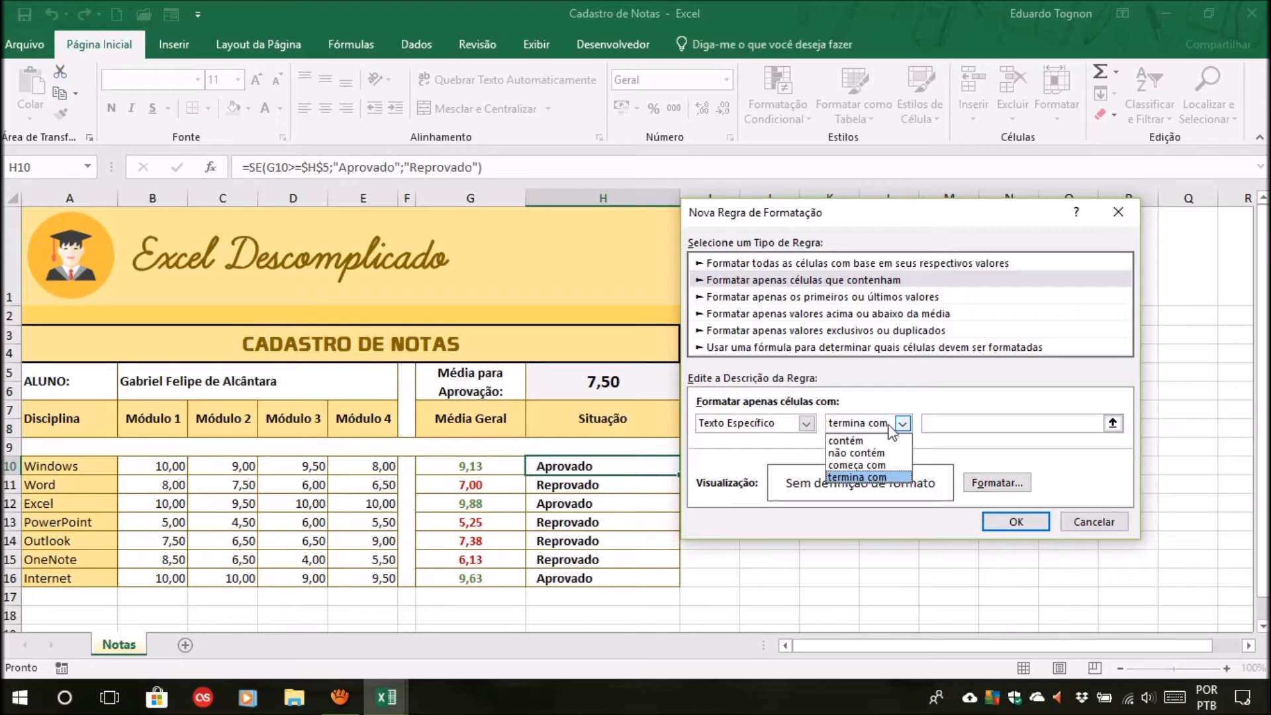
left_click(861, 441)
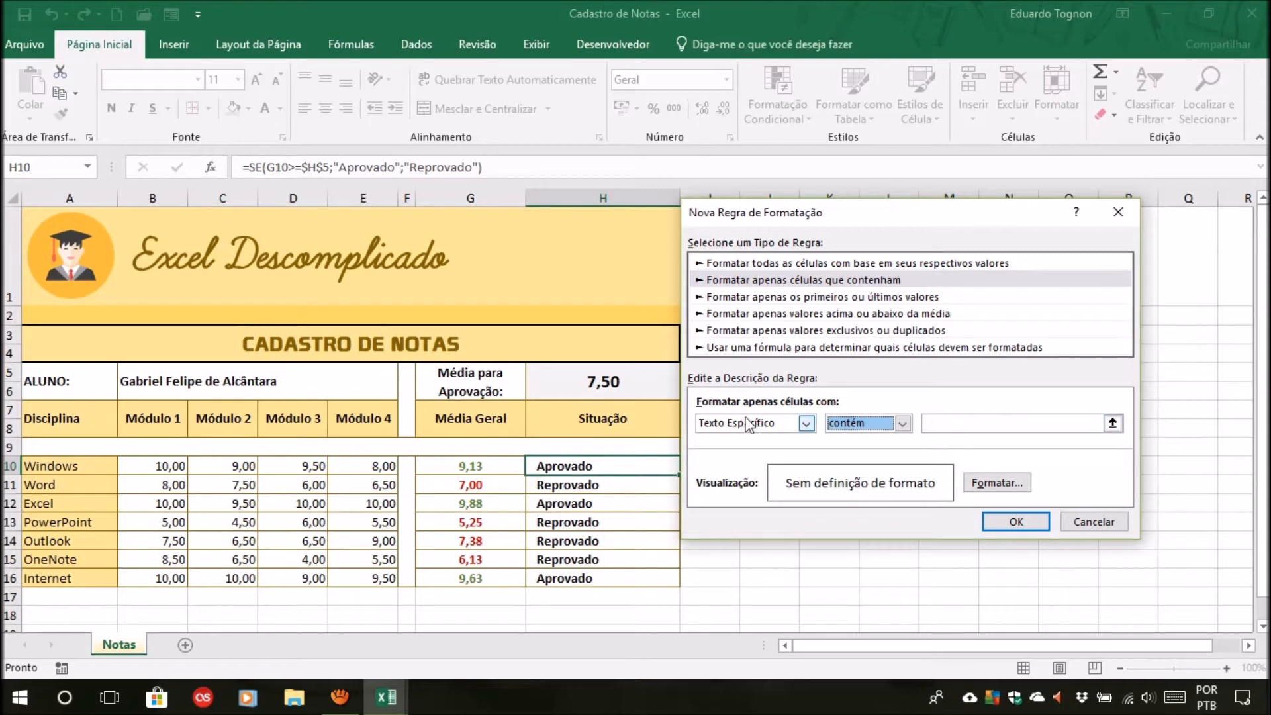
Enter "Aprovado" as the specific text the cells must contain.
left_click(985, 423)
type("Aprovadp")
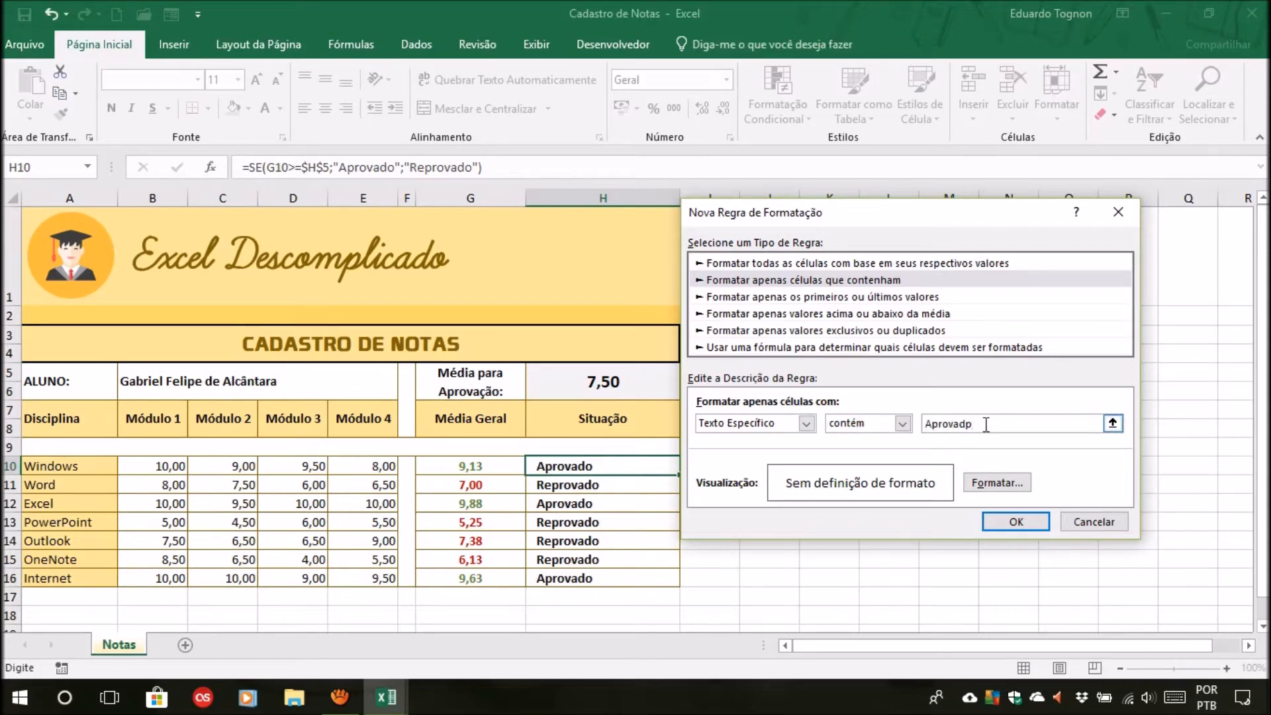
key("BackSpace")
type("ovado")
Give the Aprovado rule a light green cell fill and apply the new rule to cell H10.
left_click(1000, 483)
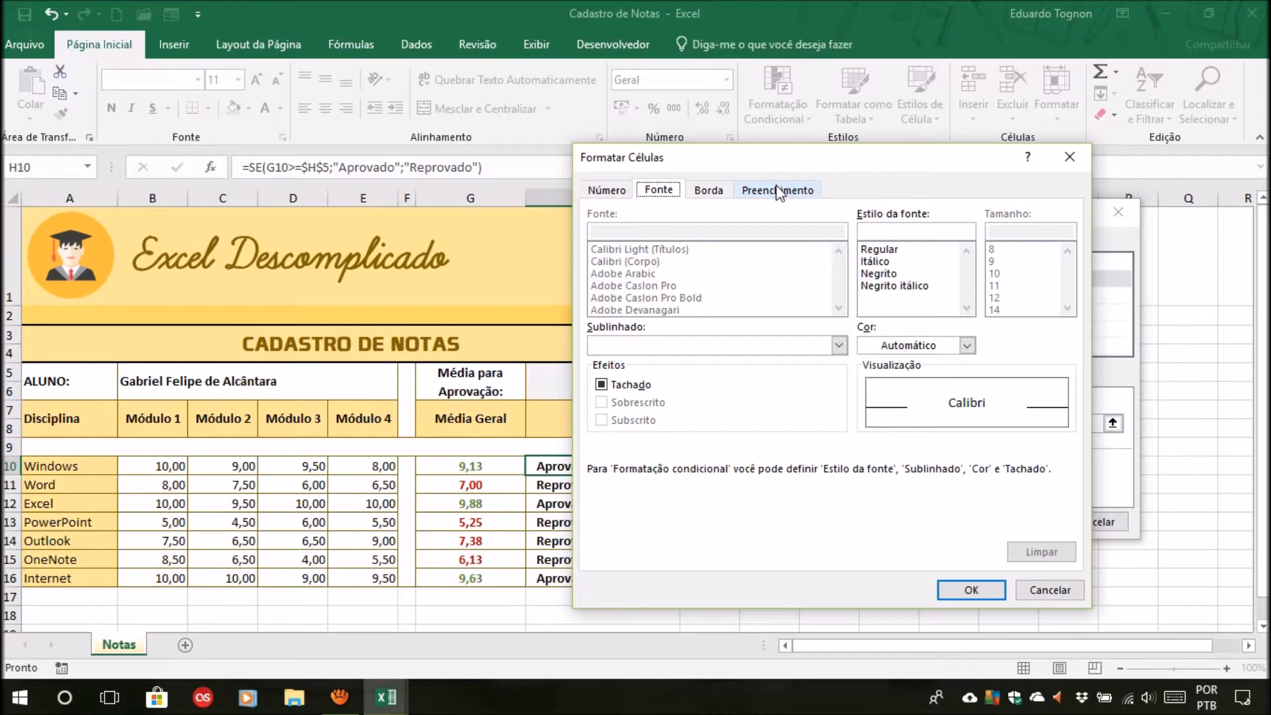
left_click(779, 191)
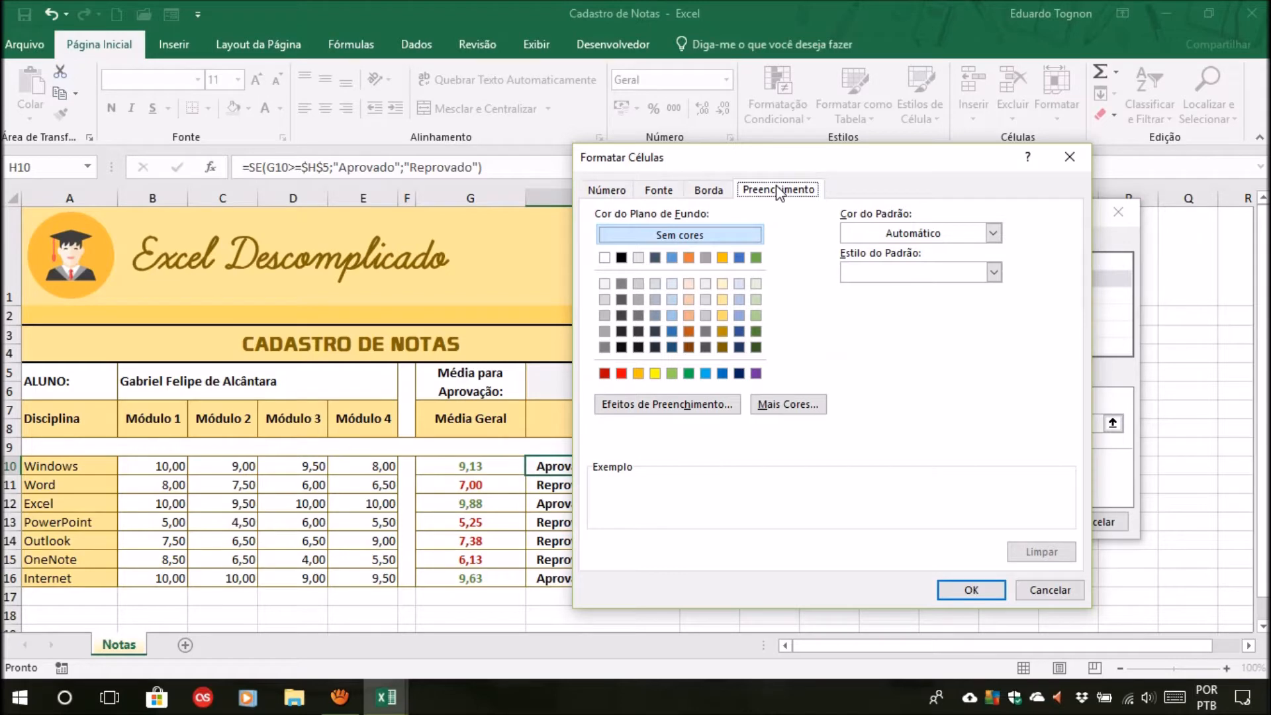
left_click(659, 191)
left_click(715, 192)
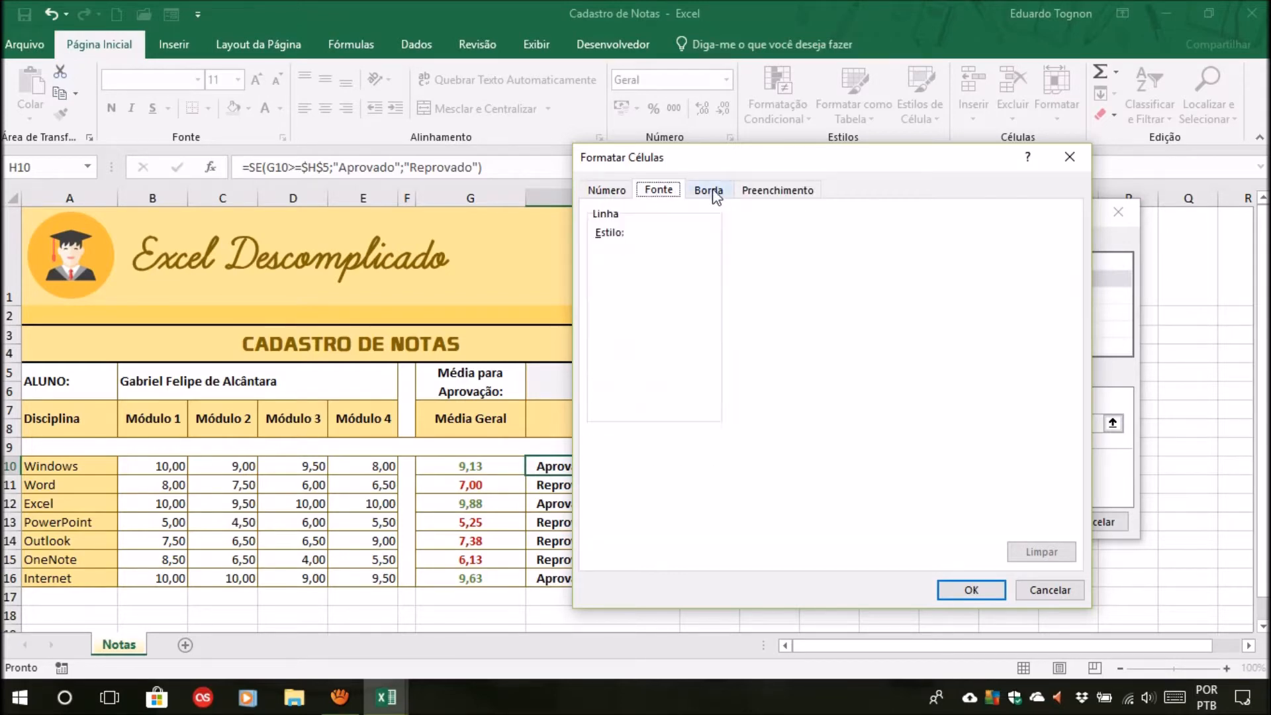
left_click(763, 190)
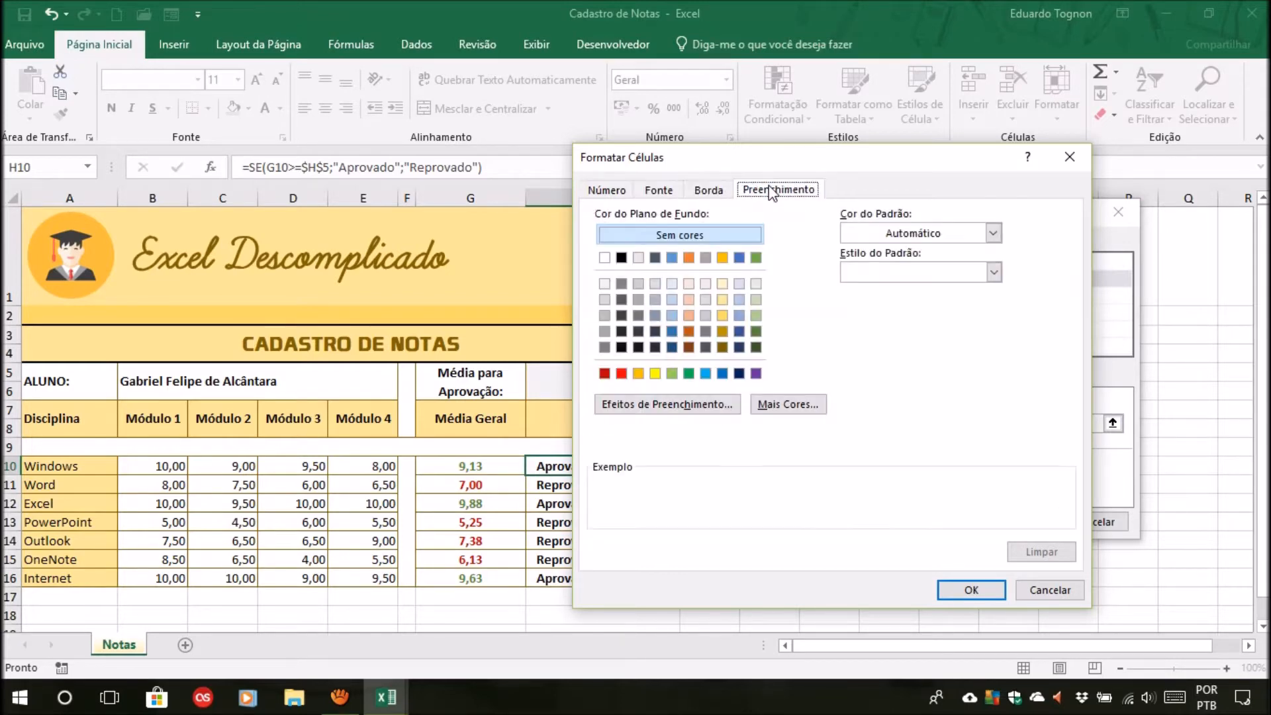
left_click(756, 283)
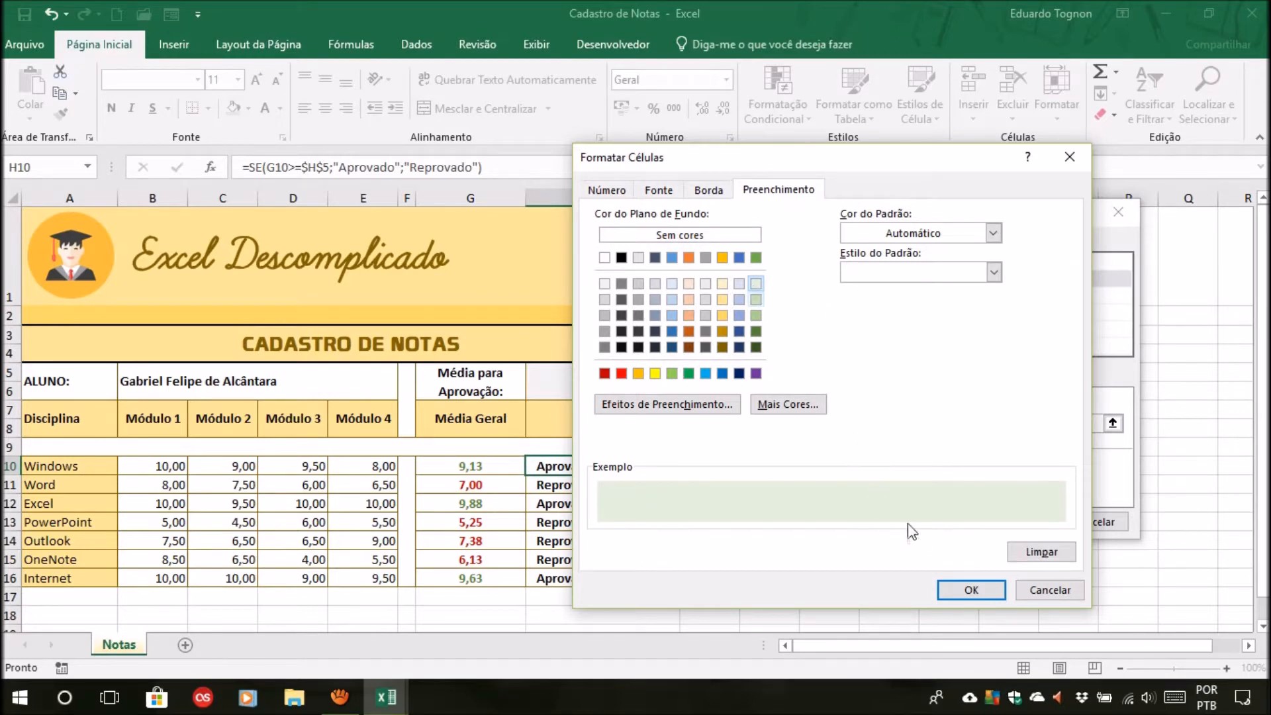
left_click(962, 594)
left_click(1015, 521)
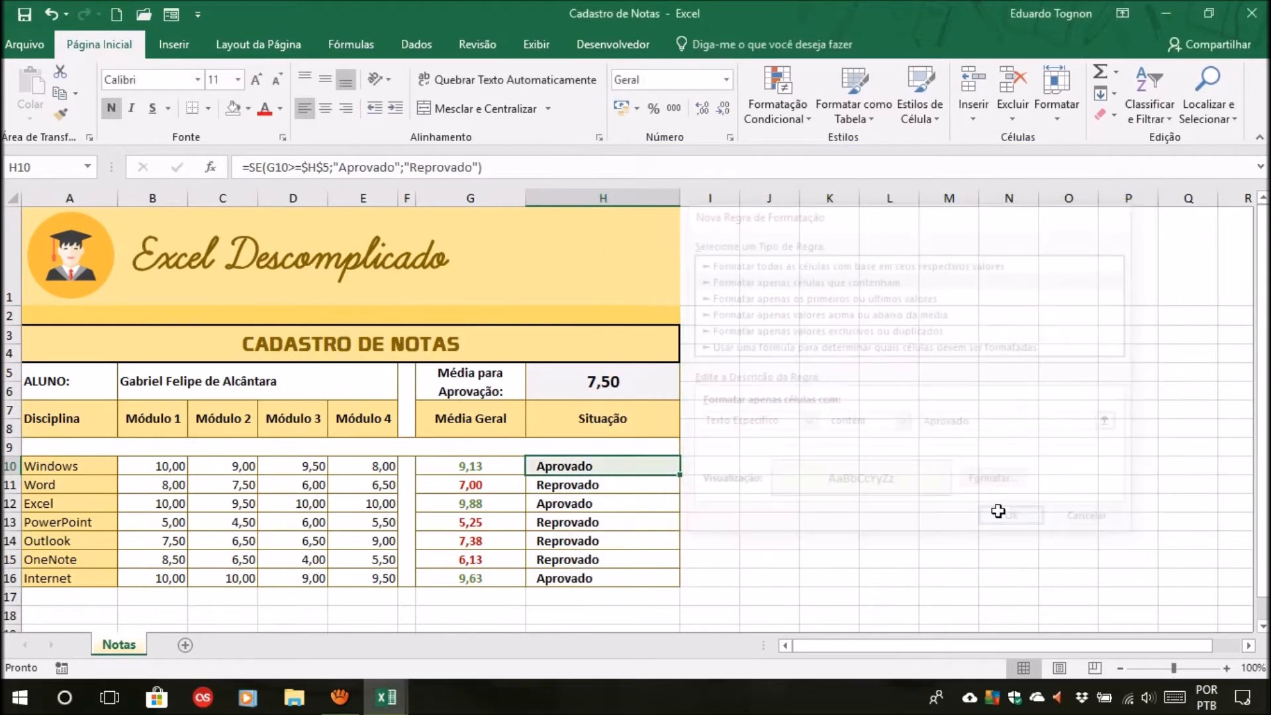
left_click(828, 484)
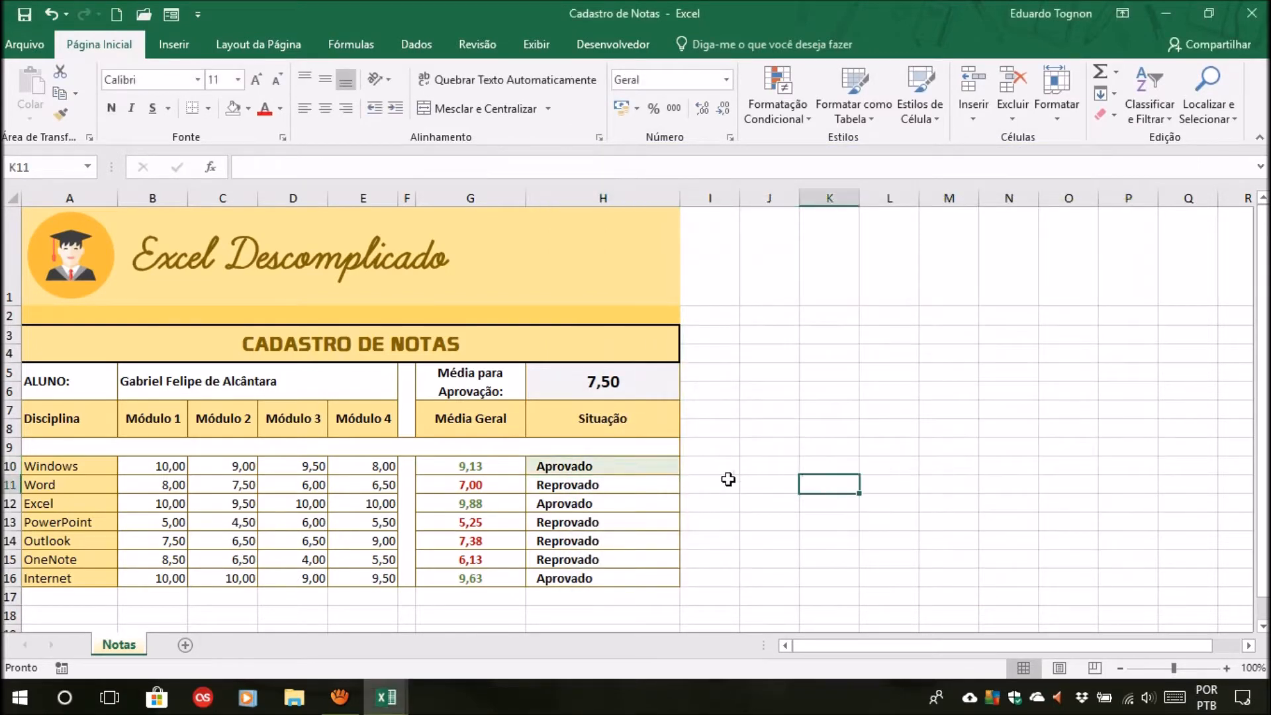
Start a second rule for H10 that formats only cells with Texto Específico, "contém", and the text "Reprovado".
left_click(649, 468)
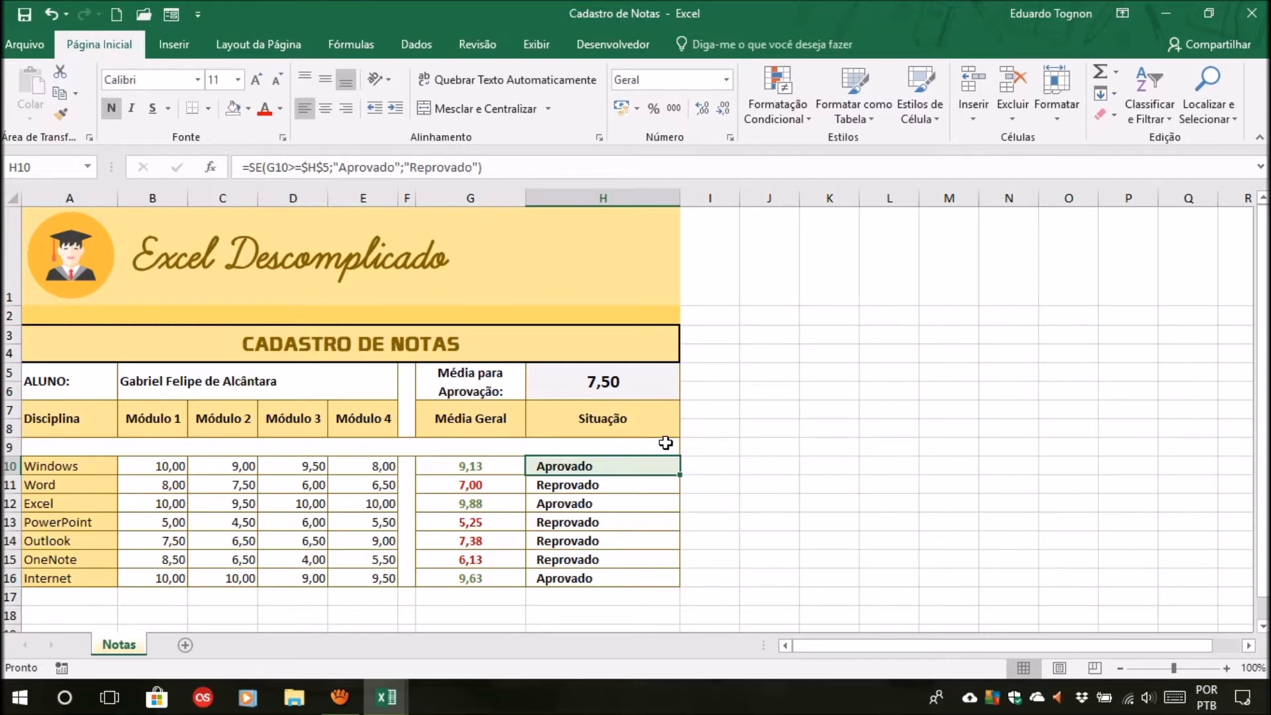
left_click(788, 107)
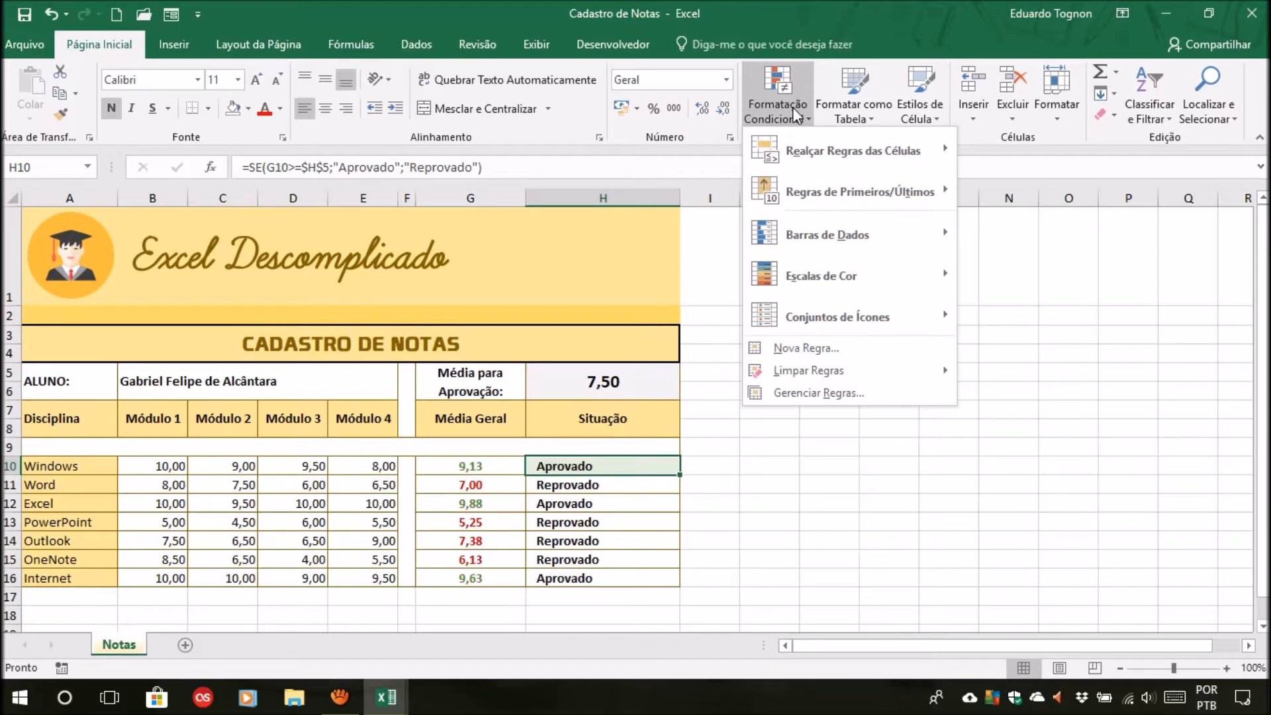
left_click(805, 347)
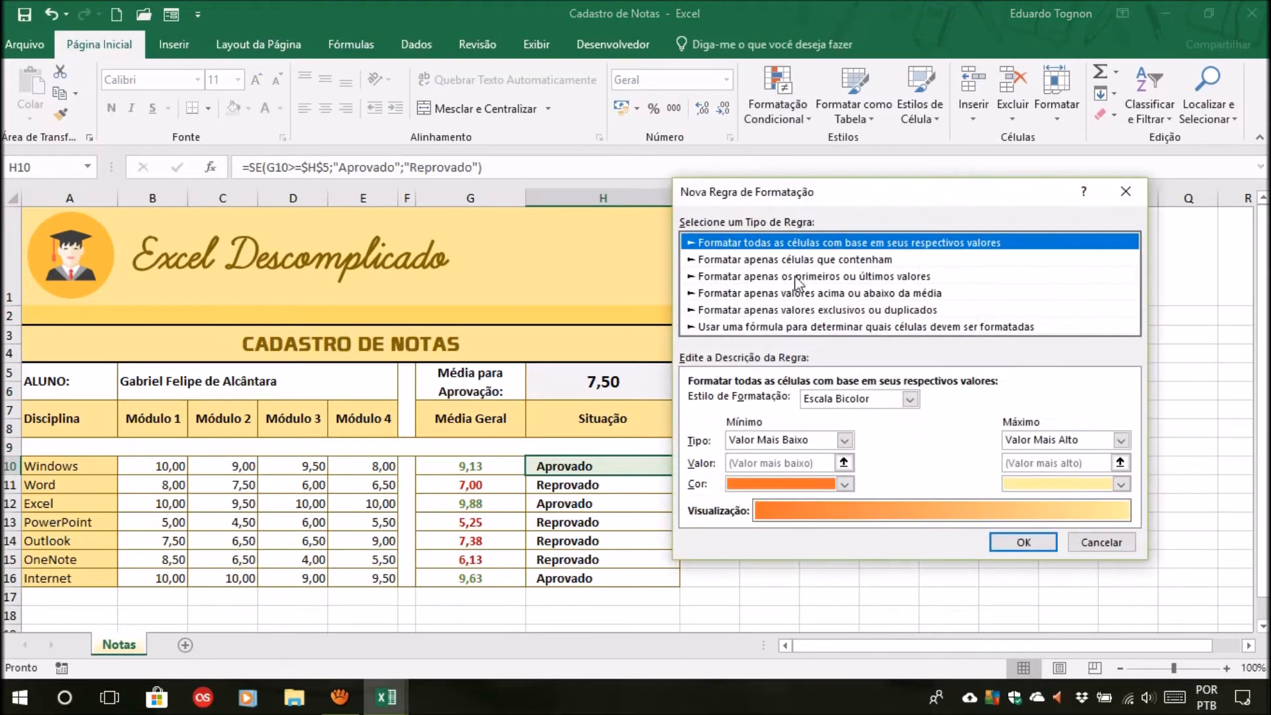
left_click(792, 260)
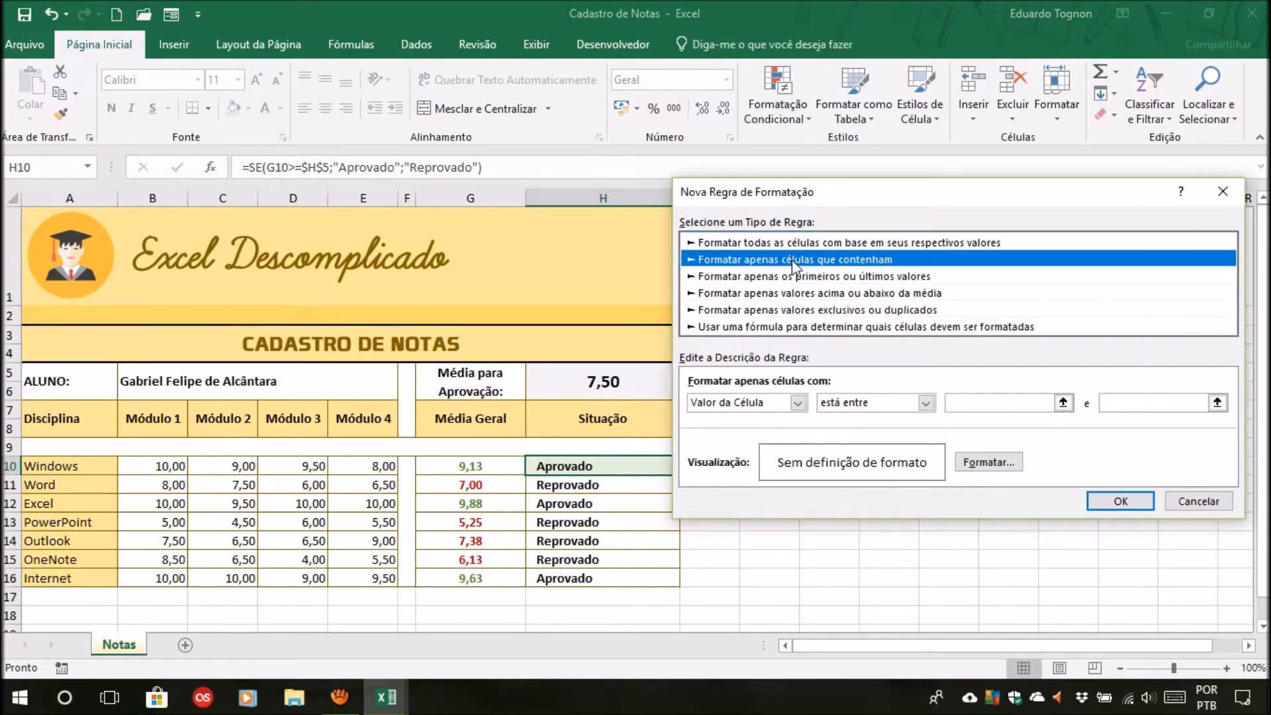
left_click(741, 405)
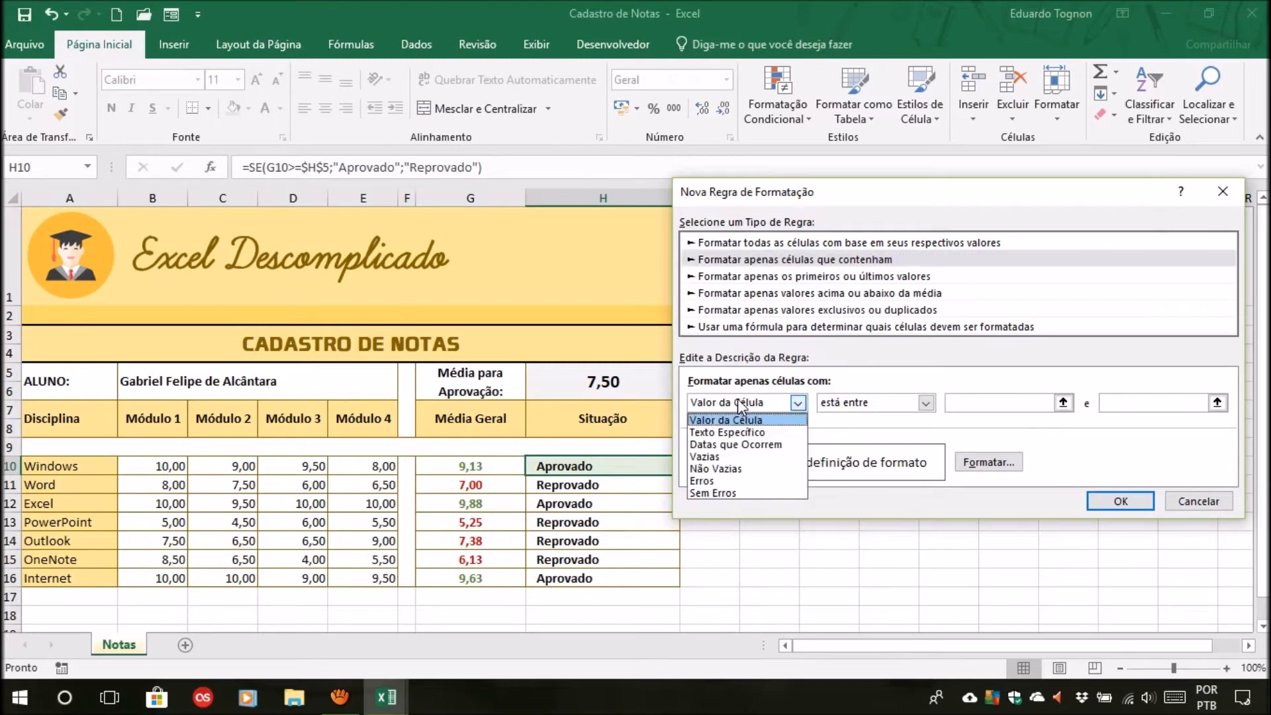
left_click(741, 434)
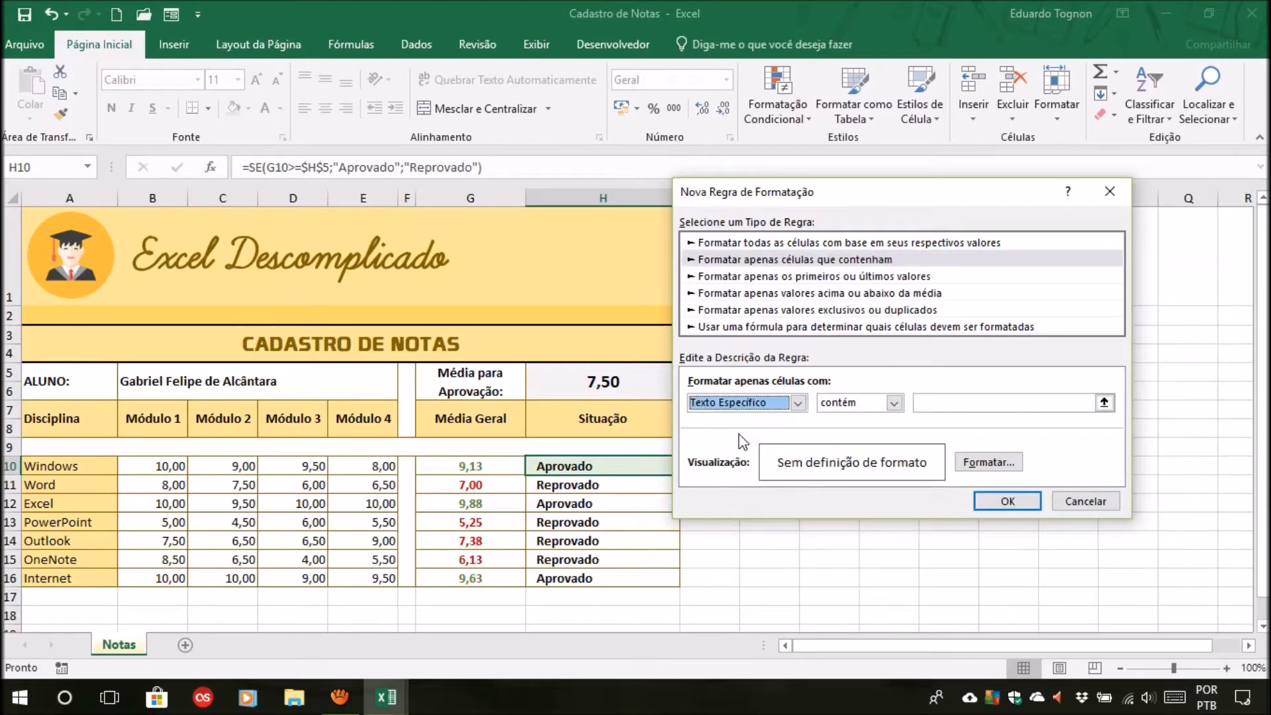
left_click(951, 407)
type("Reprovado")
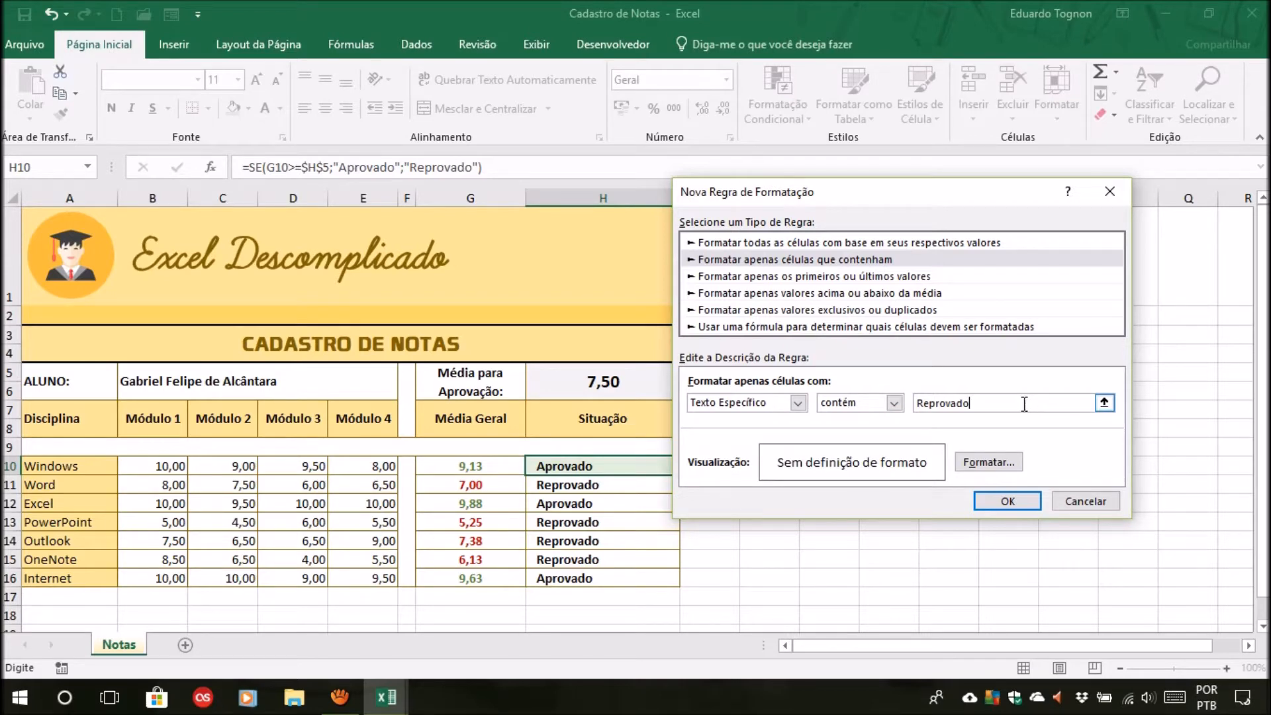
key("BackSpace")
type("o")
Give the Reprovado rule a light red fill by lightening dark red as a custom colour, and apply the rule.
left_click(989, 462)
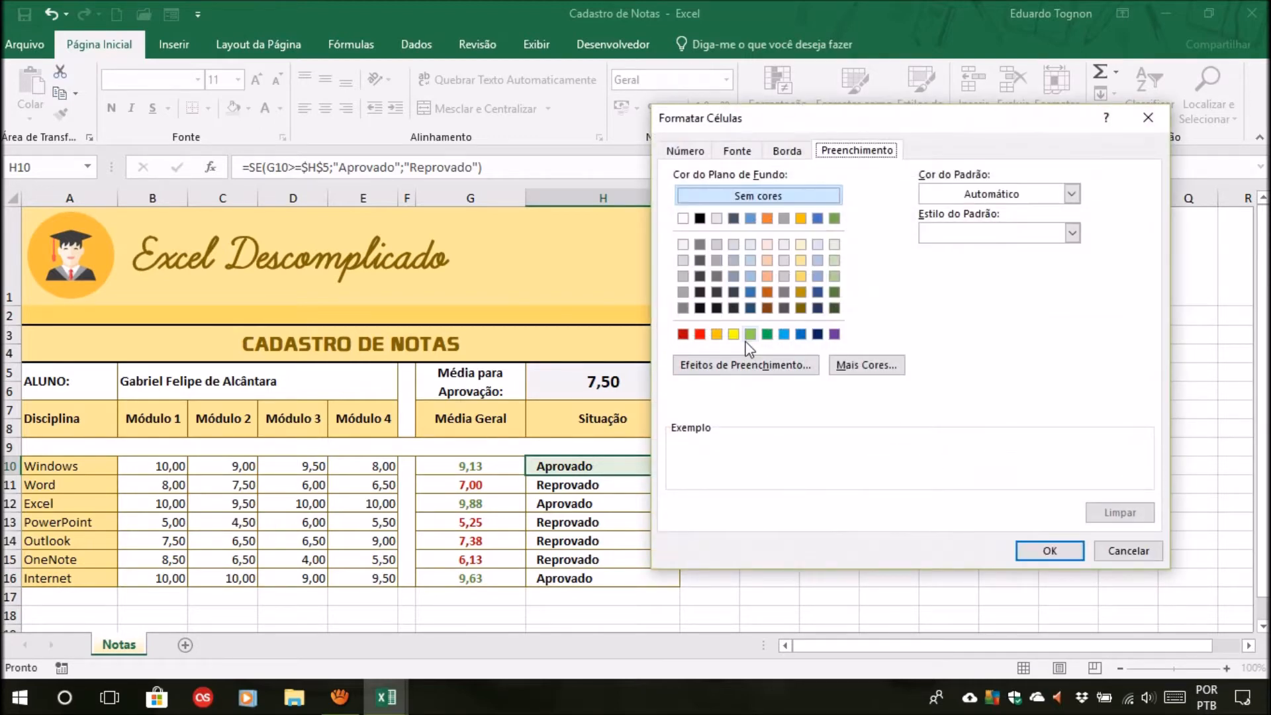
left_click(686, 334)
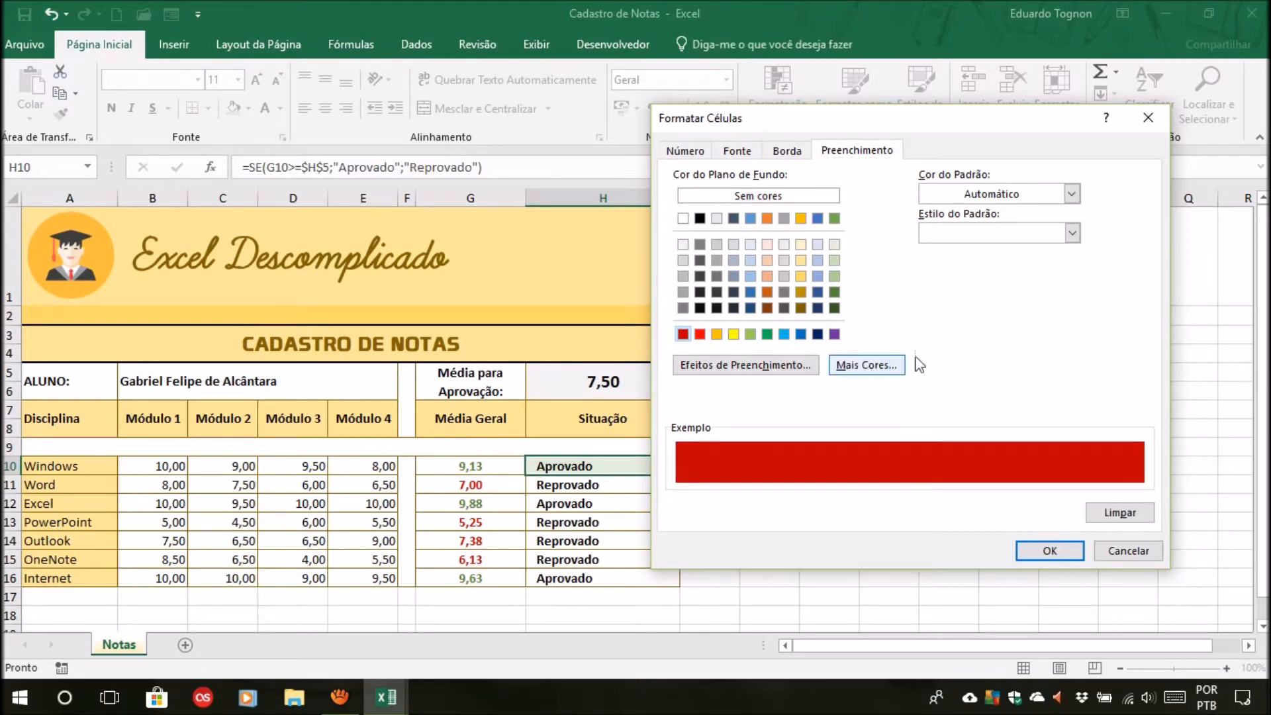
left_click(871, 376)
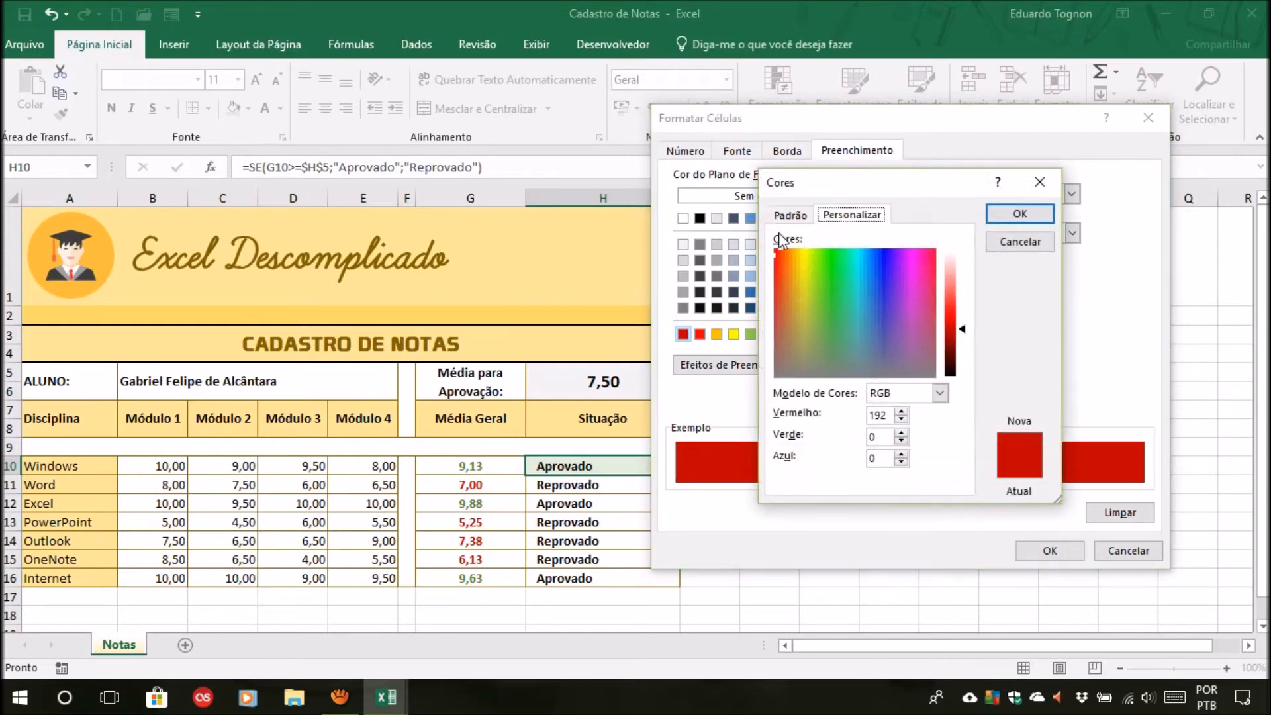
left_click(782, 223)
left_click(851, 216)
left_click_drag(968, 332, 971, 263)
left_click(1013, 213)
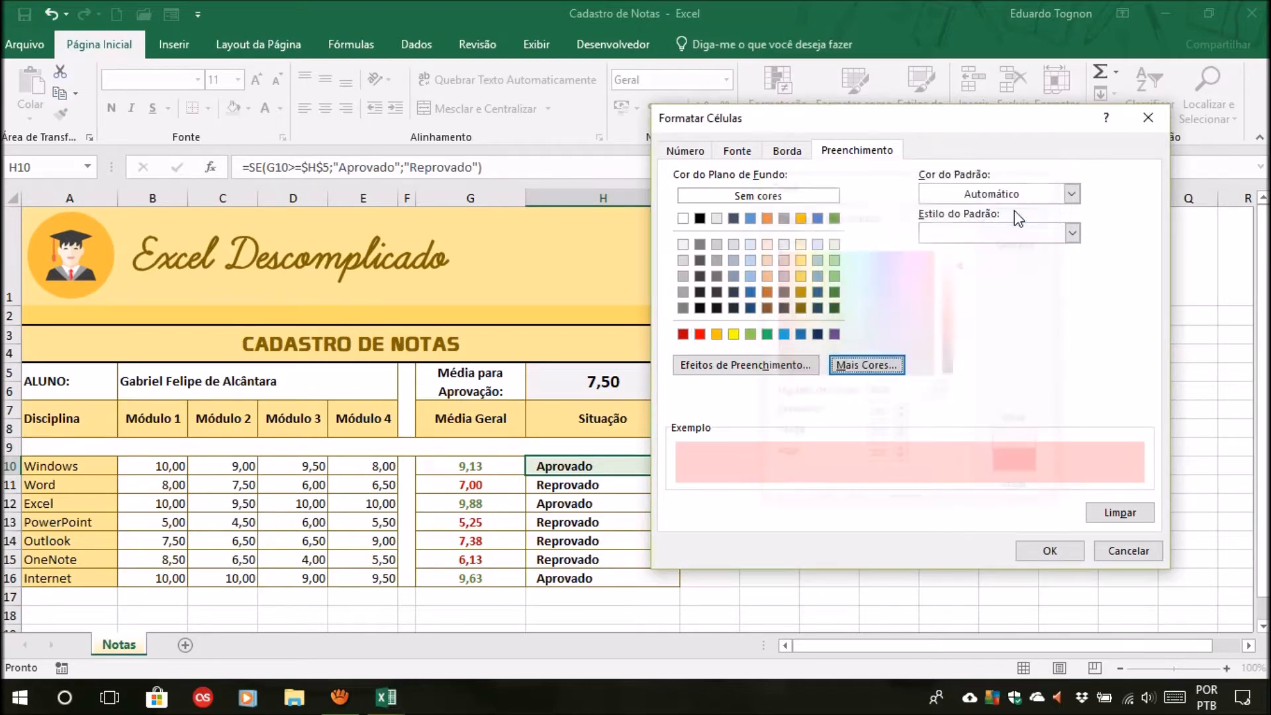
left_click(1060, 551)
left_click(1007, 498)
left_click(817, 479)
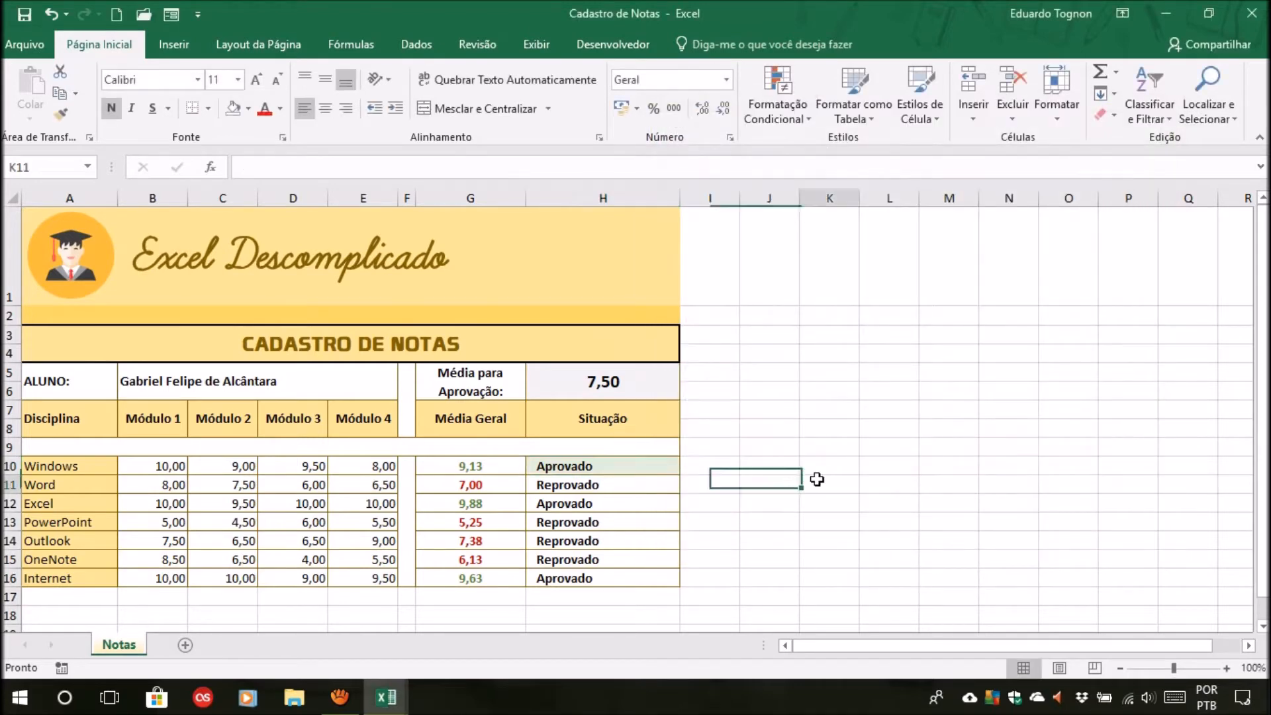
Fill cell H10 with its formula and conditional formatting down the Situação column to H16.
left_click(629, 463)
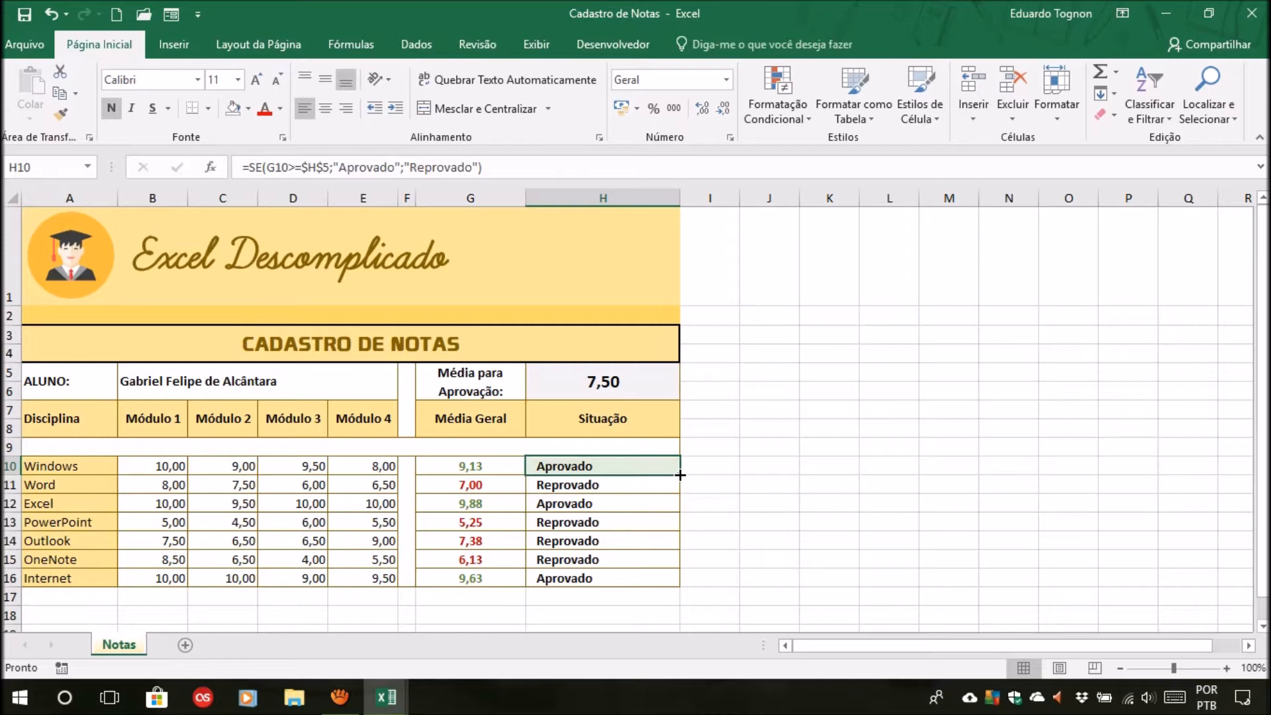
left_click_drag(681, 475, 681, 589)
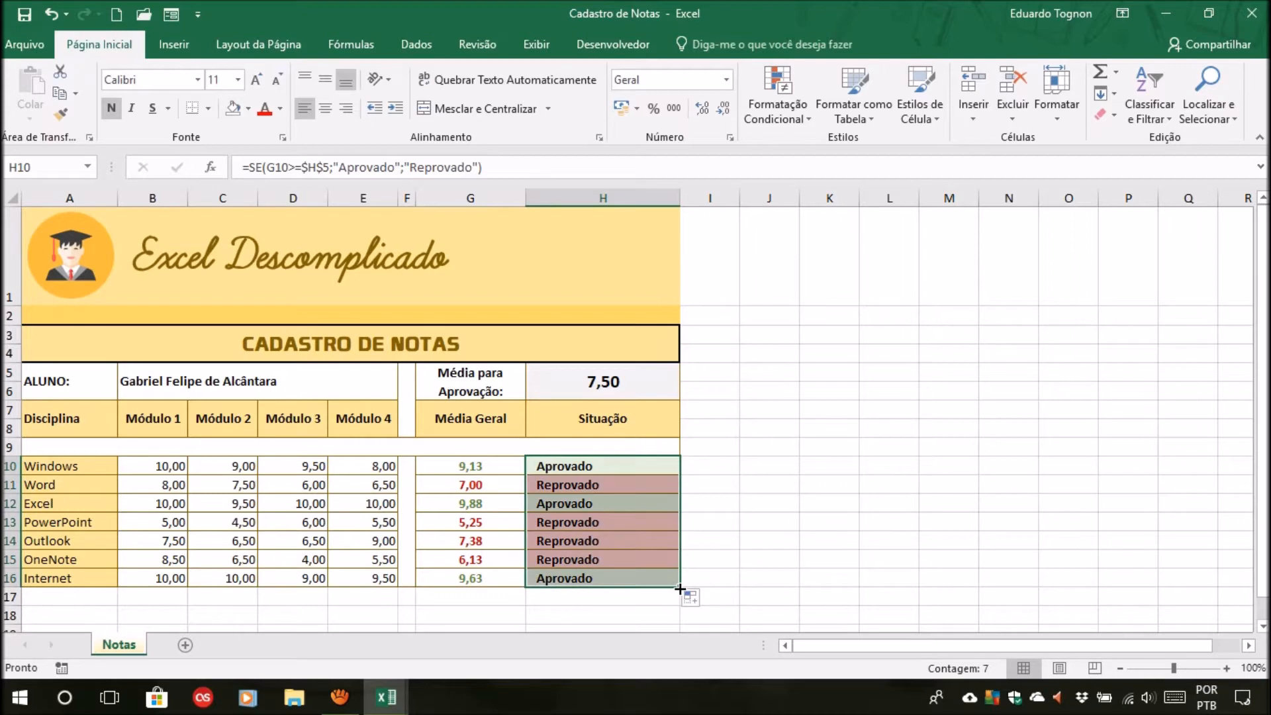
left_click(758, 464)
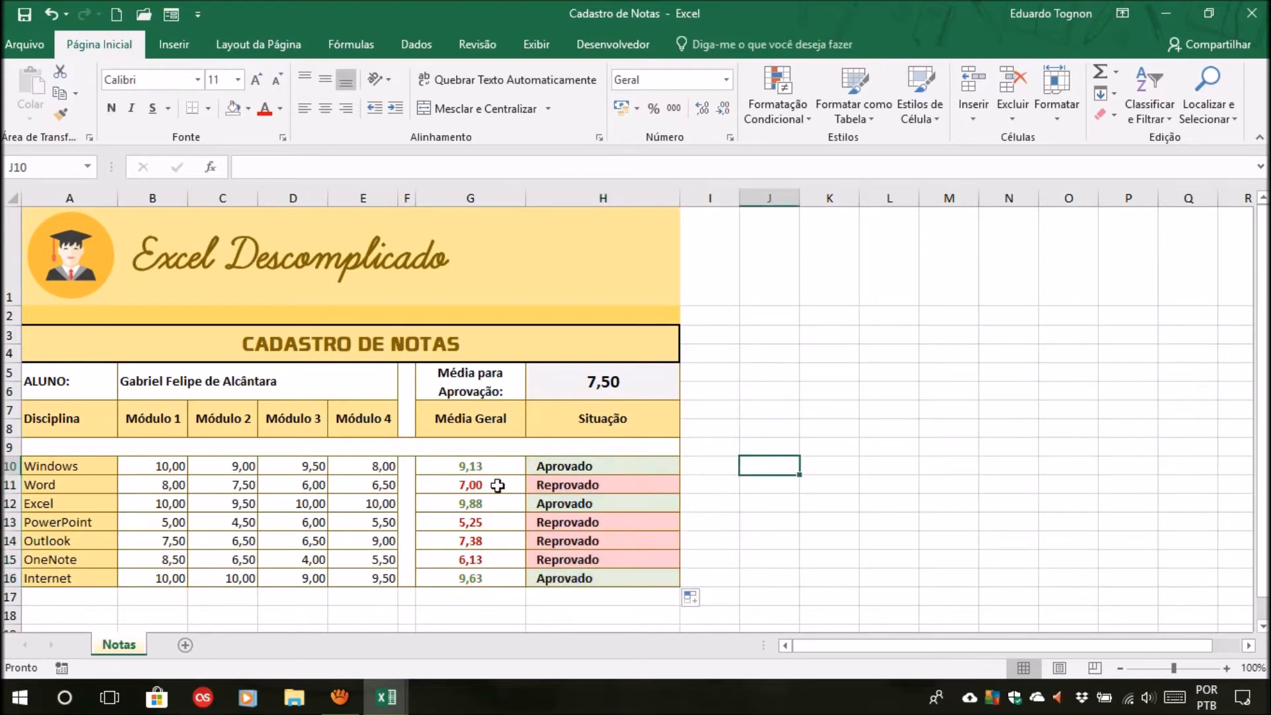
left_click(609, 483)
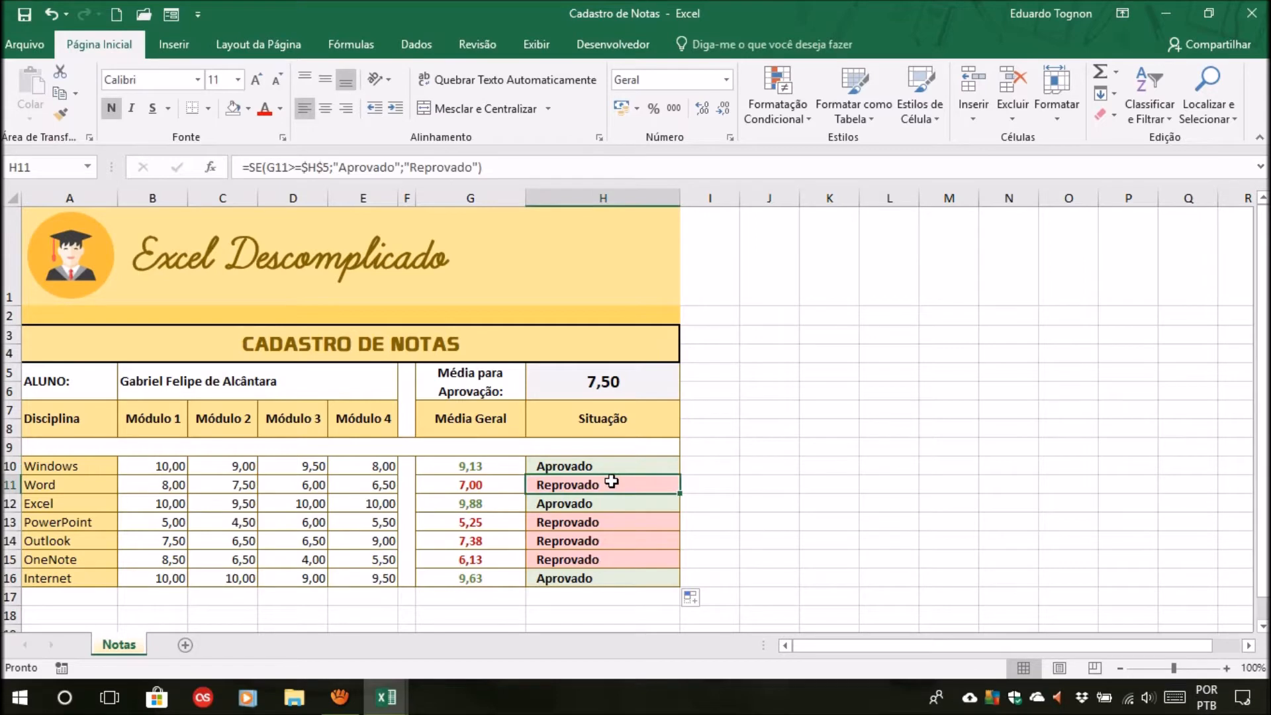
left_click(603, 503)
left_click(597, 524)
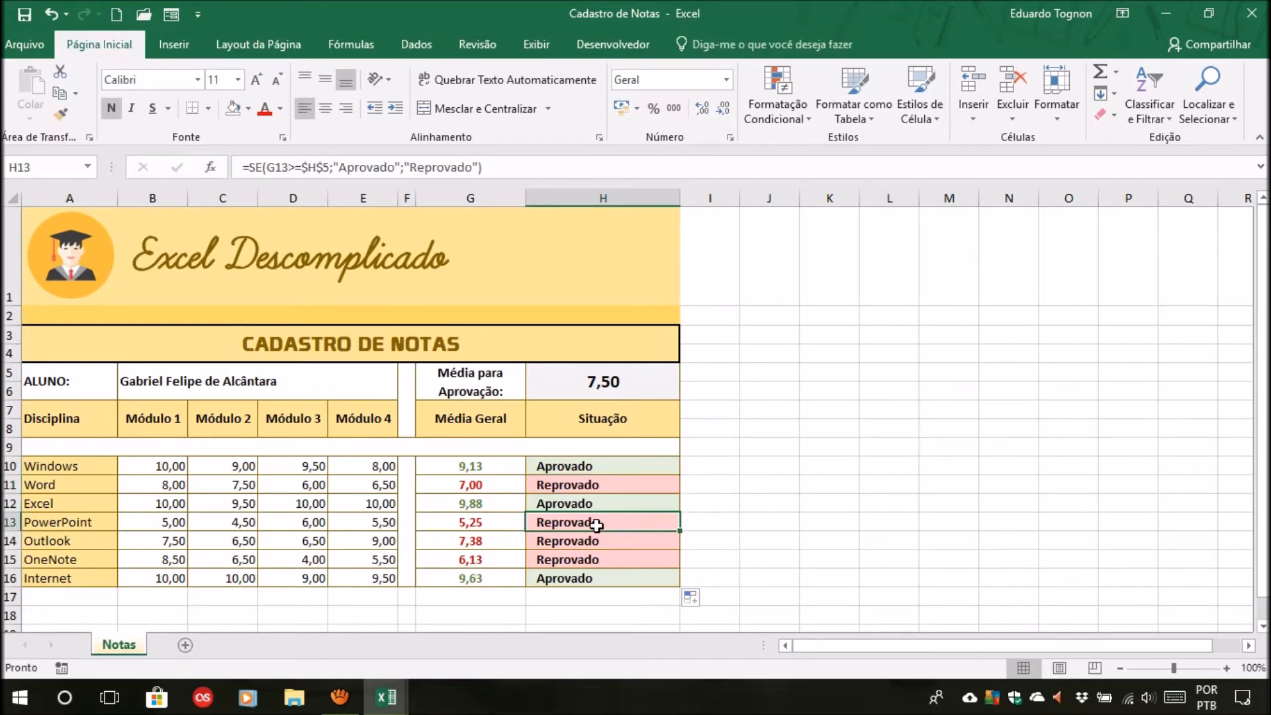
Set the Média para Aprovação in cell H5 to 6.
left_click(616, 391)
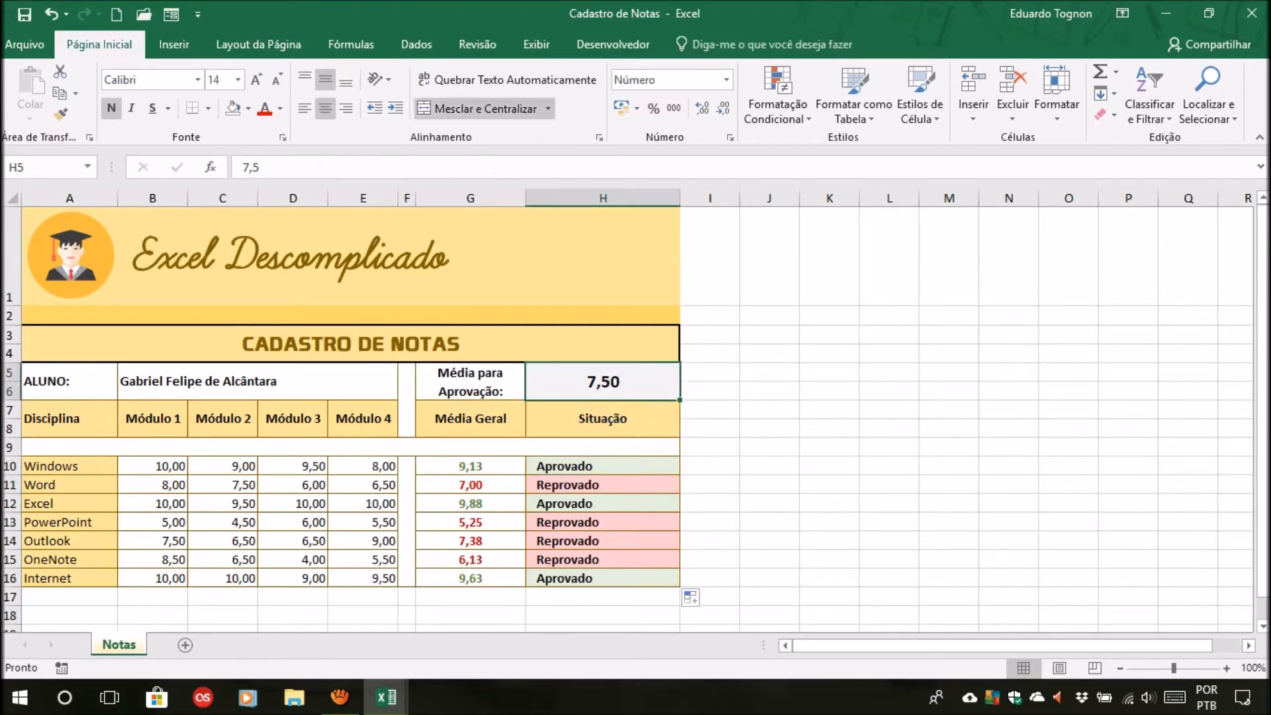
type("6")
key("Return")
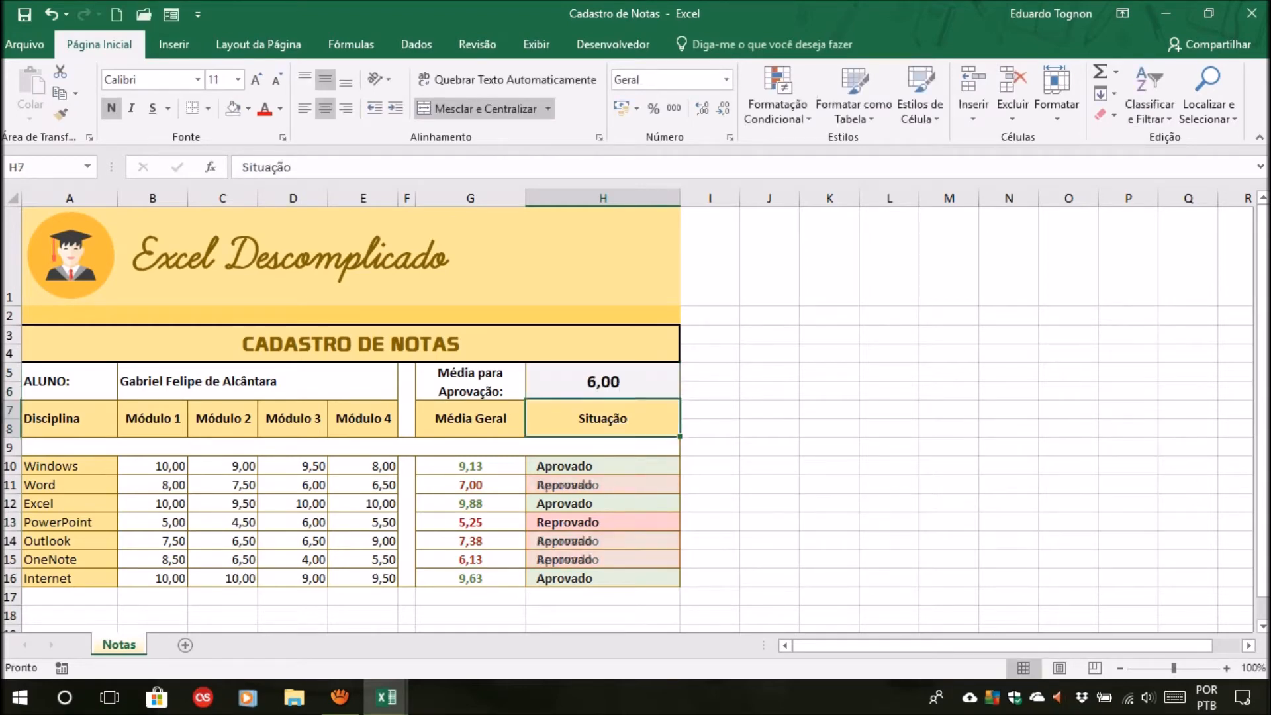
Compare the Média Geral values with the Situação cells and their colours, especially in the PowerPoint row.
left_click(482, 471)
left_click(500, 490)
left_click(490, 520)
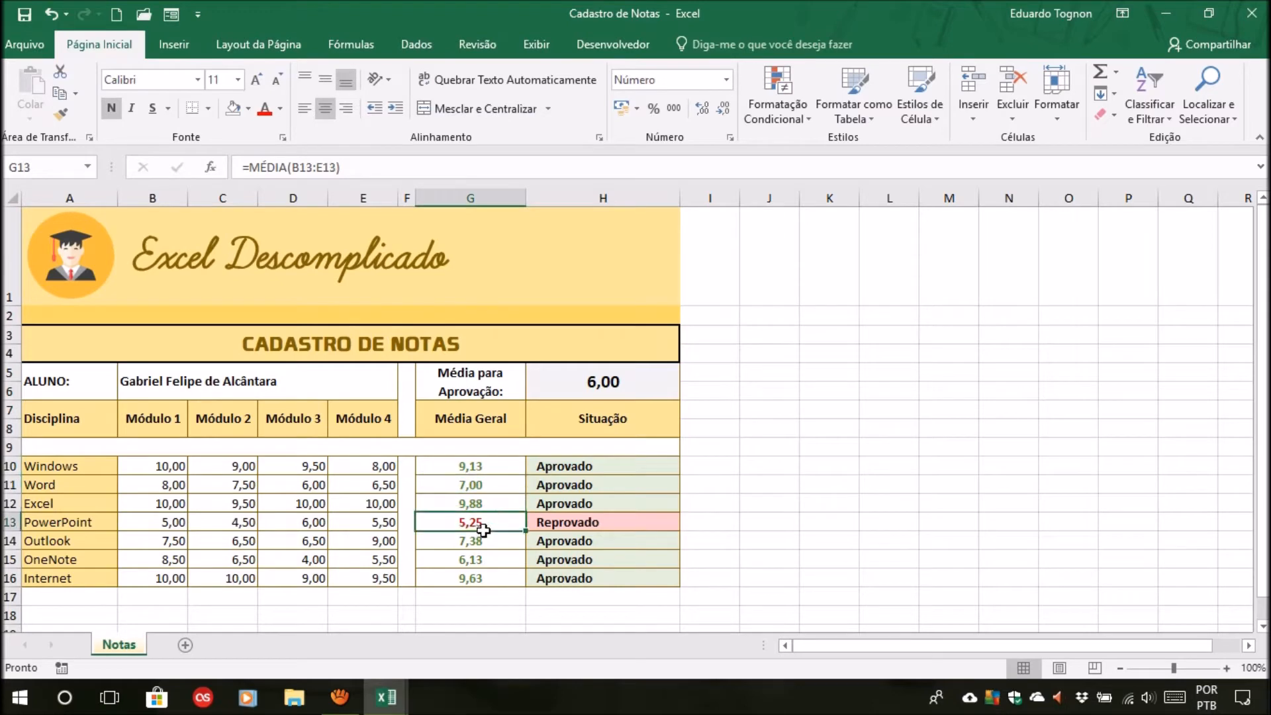
left_click(482, 565)
left_click(490, 521)
left_click(599, 524)
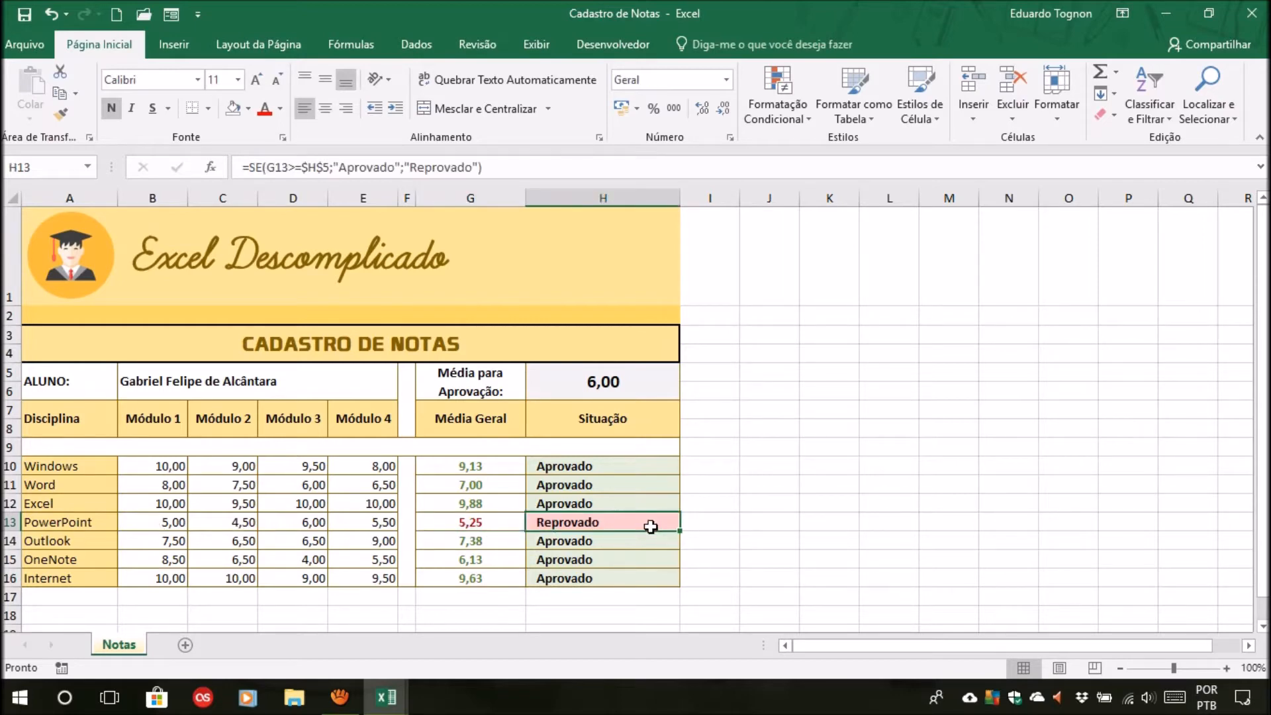
left_click(602, 540)
left_click(607, 522)
left_click(754, 507)
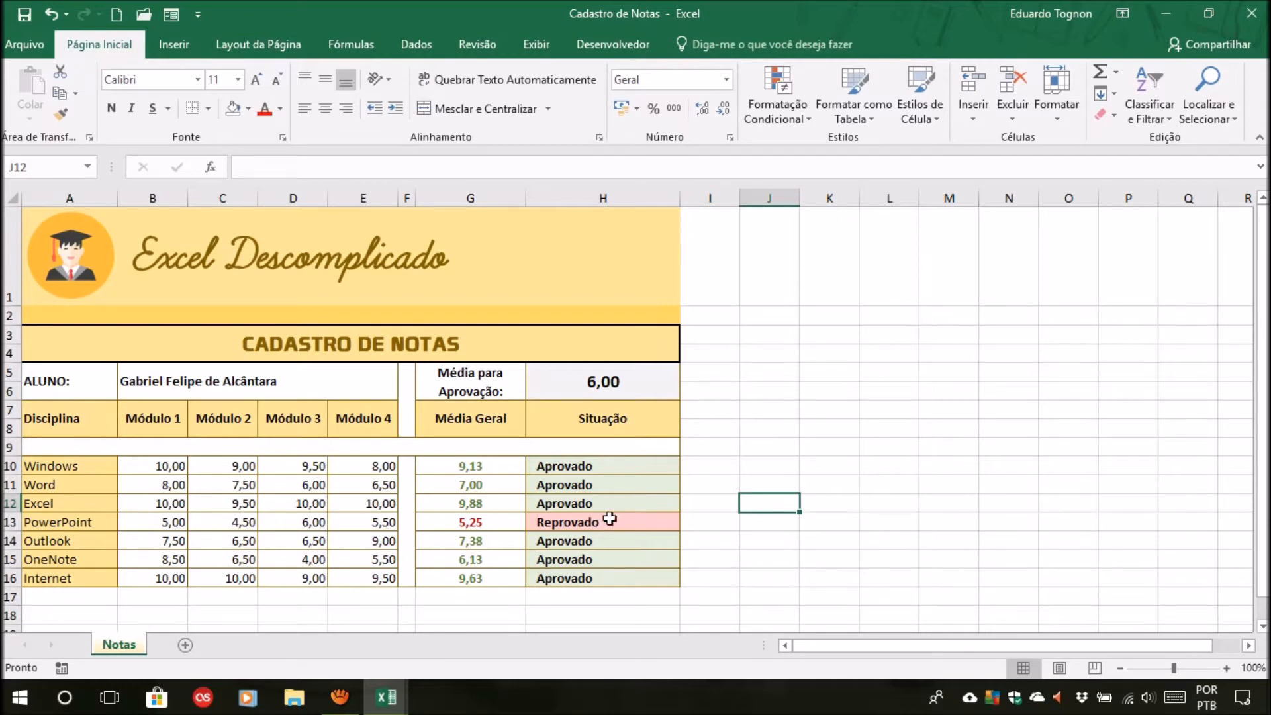
Switch to the open Cadastro de Interessados workbook.
left_click(388, 697)
left_click(493, 615)
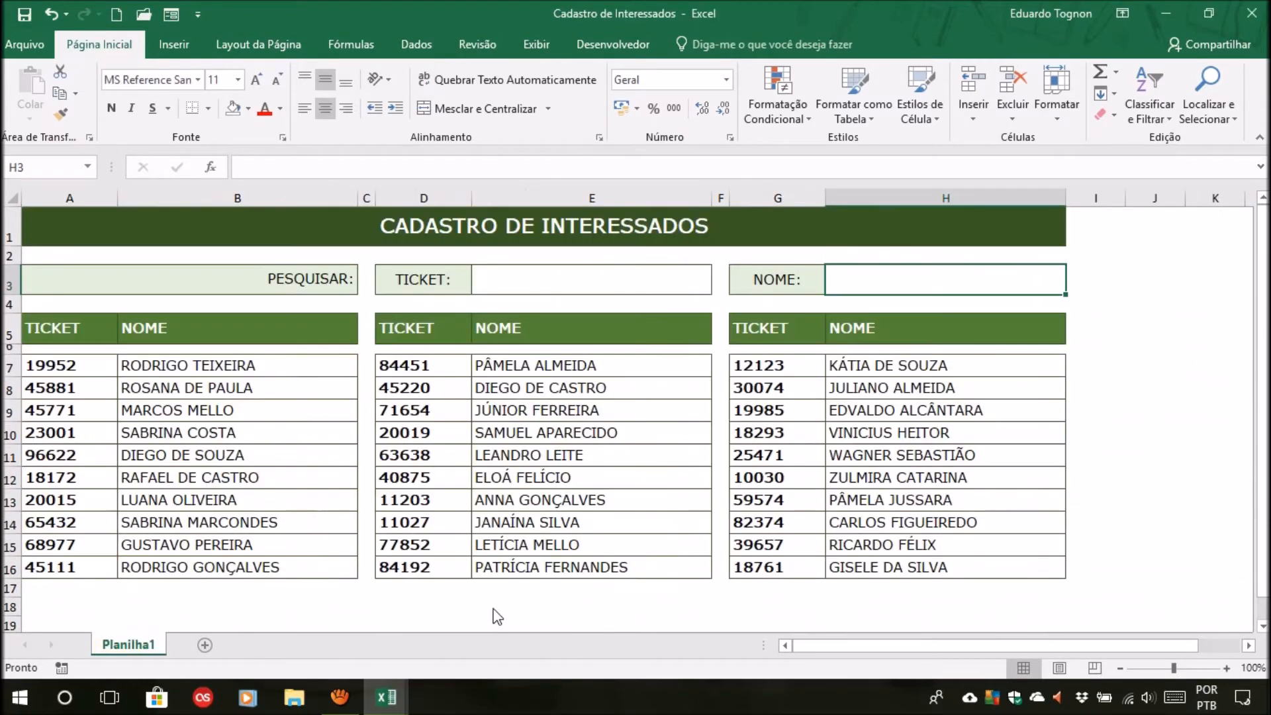
left_click(1164, 452)
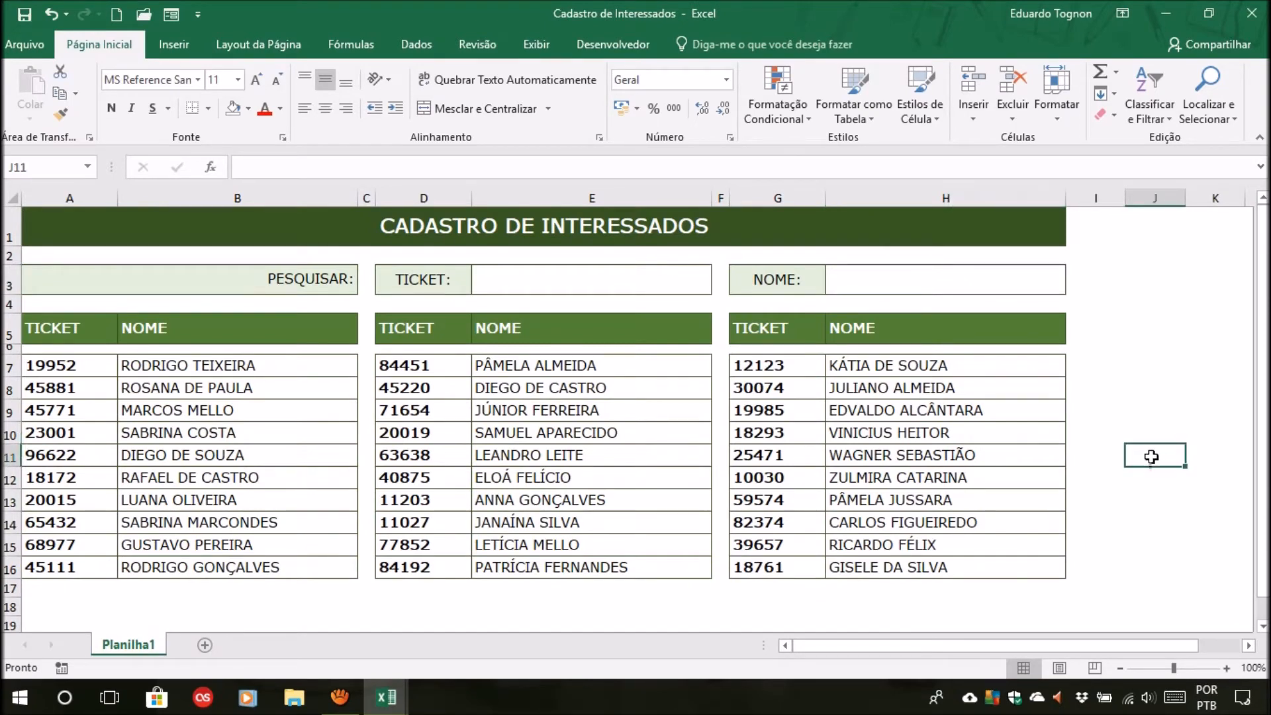
left_click(1151, 586)
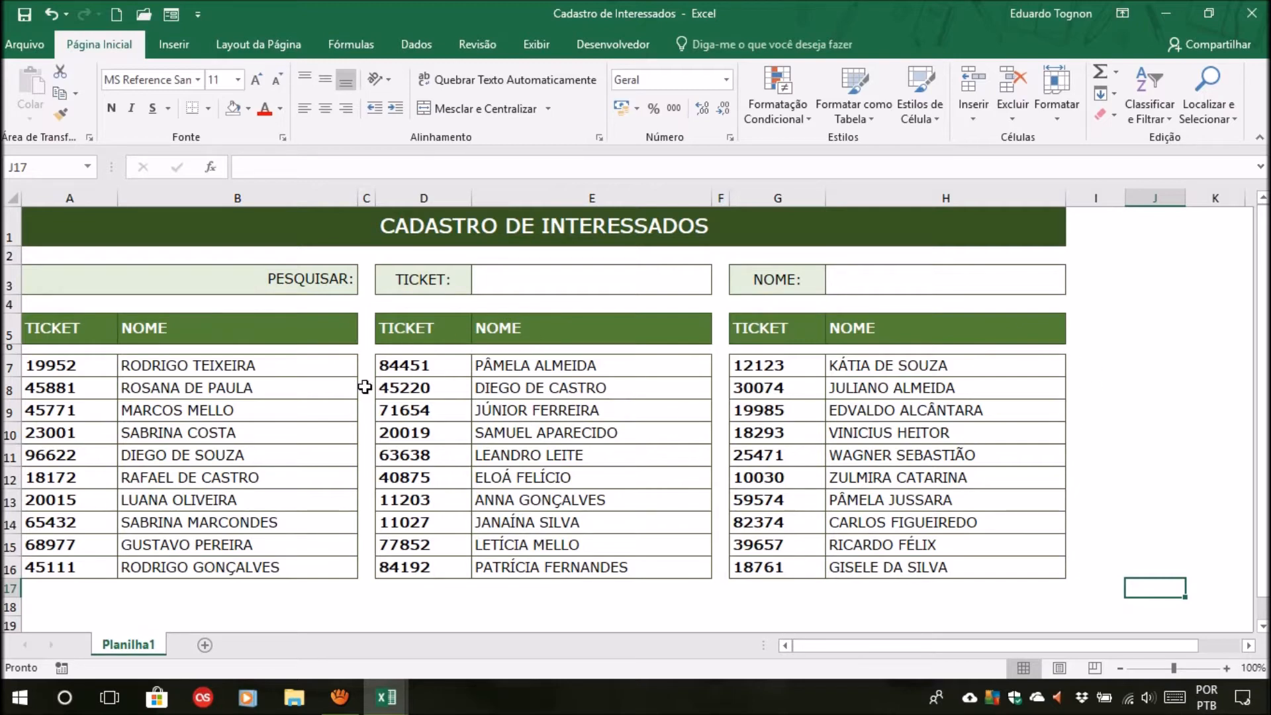
Examine the ticket numbers and names listed in the TICKET and NOME columns.
left_click(57, 363)
left_click(65, 390)
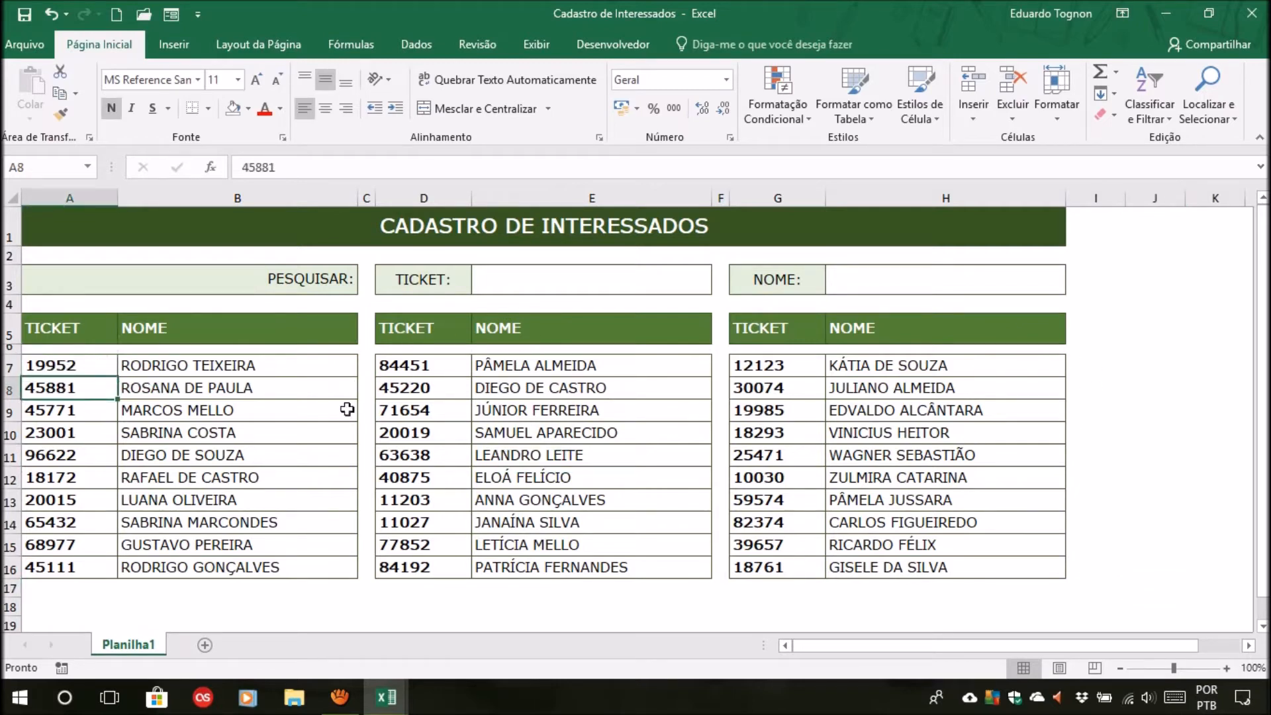
left_click(449, 417)
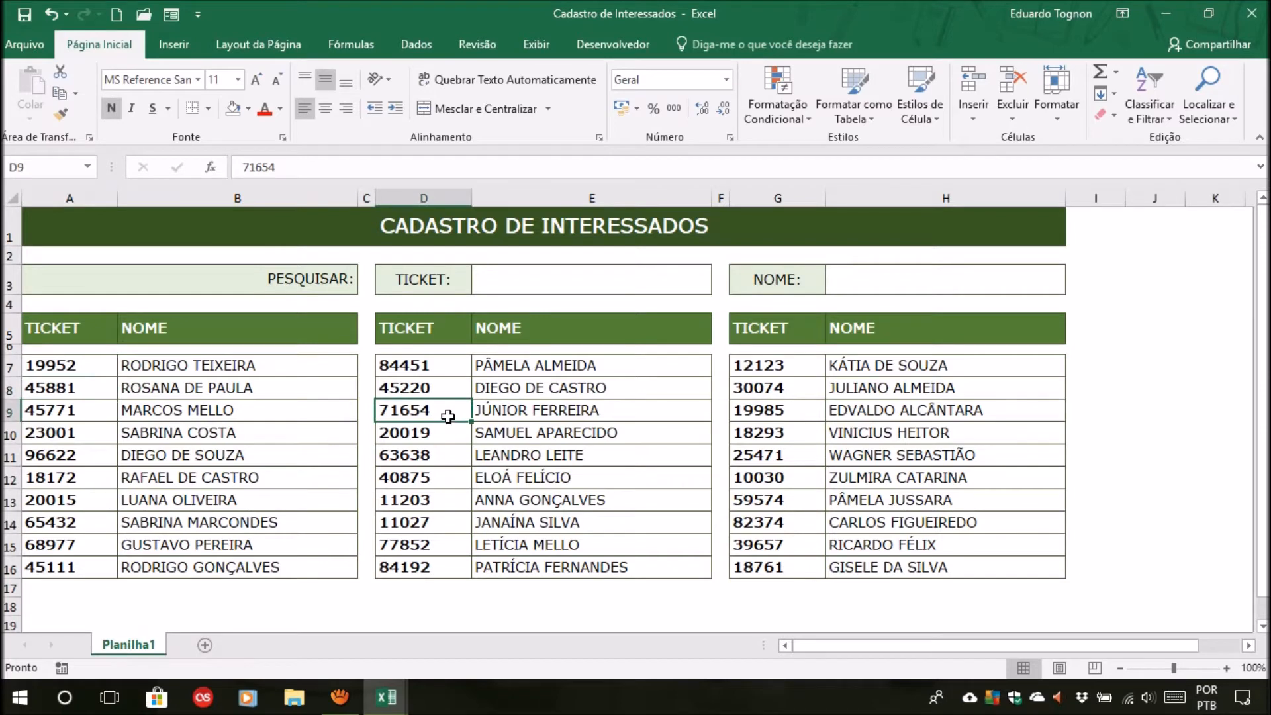
left_click(224, 363)
left_click(254, 387)
left_click(253, 407)
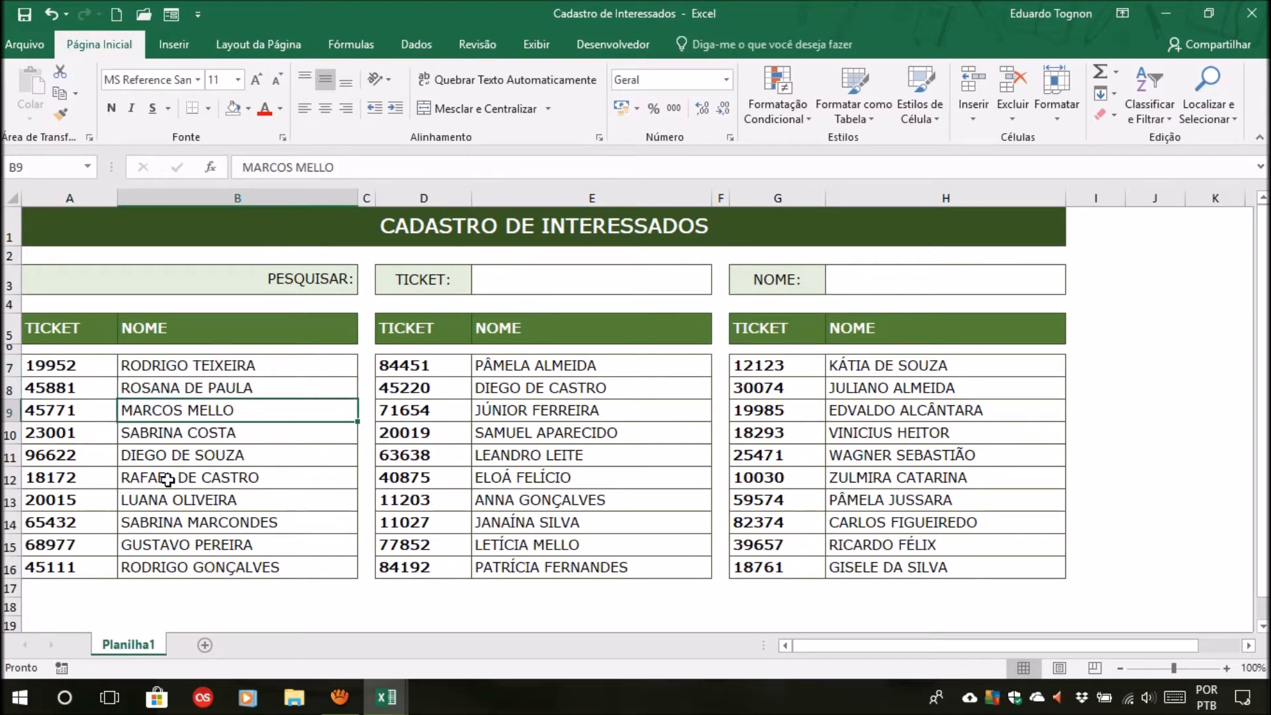
Examine the search area in row 3, comparing the TICKET cell E3 with the NOME cell H3.
left_click(578, 275)
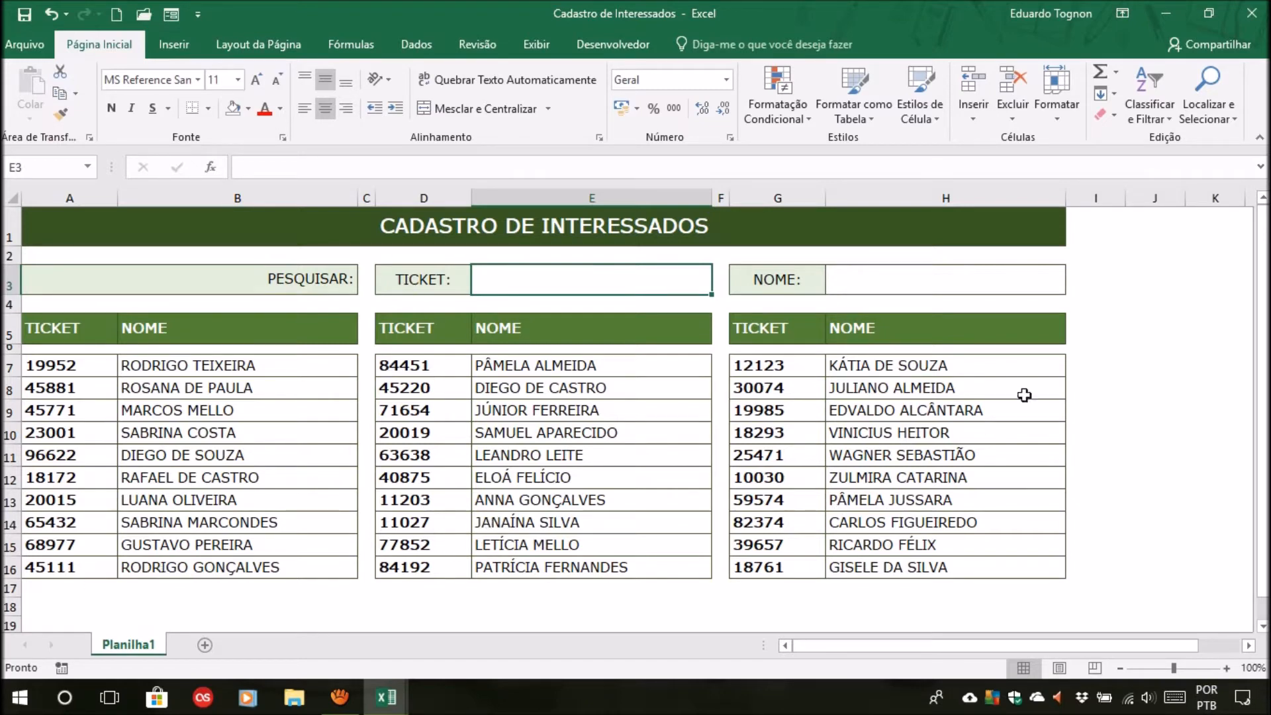
left_click(936, 269)
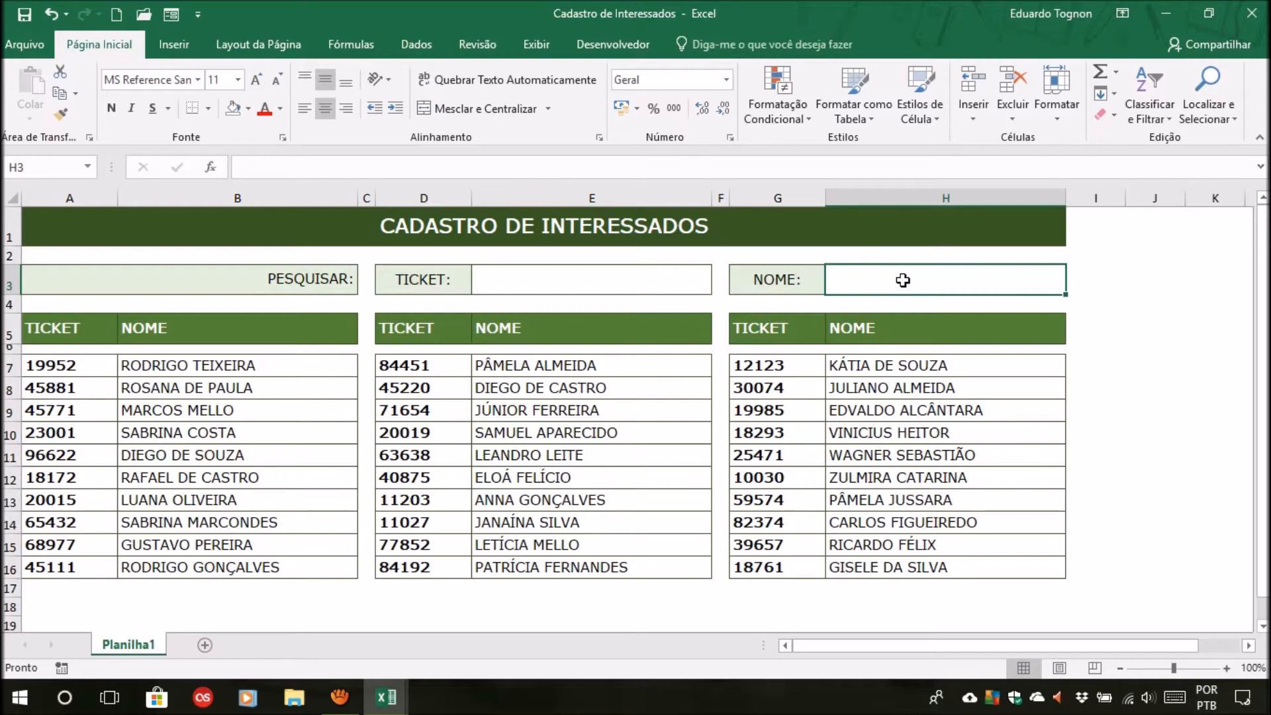
left_click(569, 412)
left_click(1225, 396)
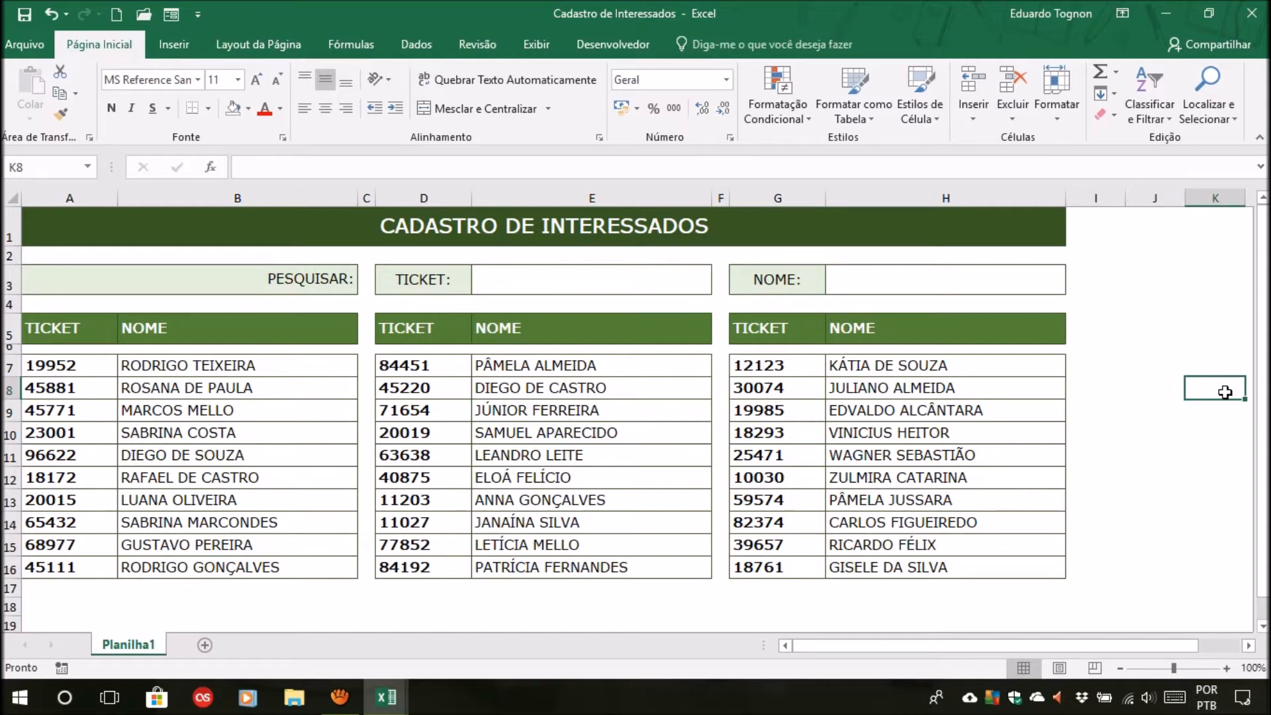
left_click(615, 289)
left_click(891, 297)
left_click(908, 283)
left_click(647, 283)
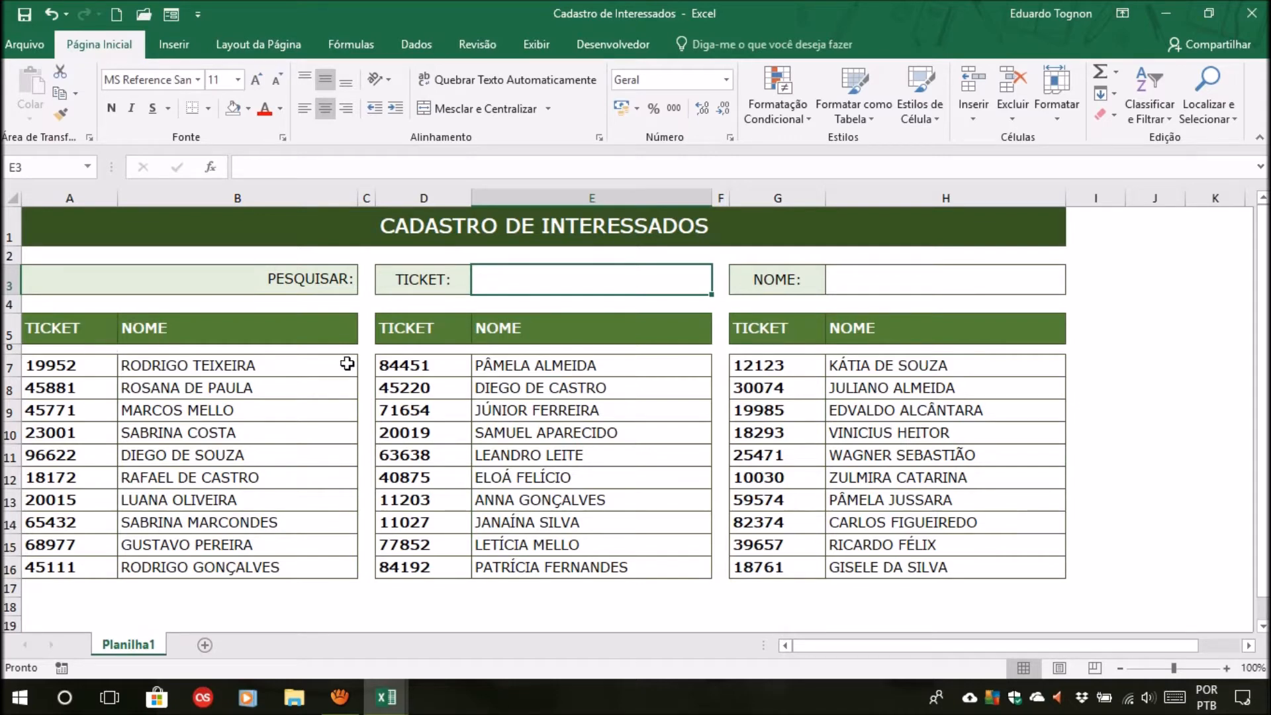
Inspect the three ticket ranges A7:A16, D7:D16 and G7:G16 together with their neighbouring name columns.
left_click_drag(81, 364, 125, 568)
left_click(239, 388)
left_click(703, 366)
left_click(966, 399)
left_click(1201, 430)
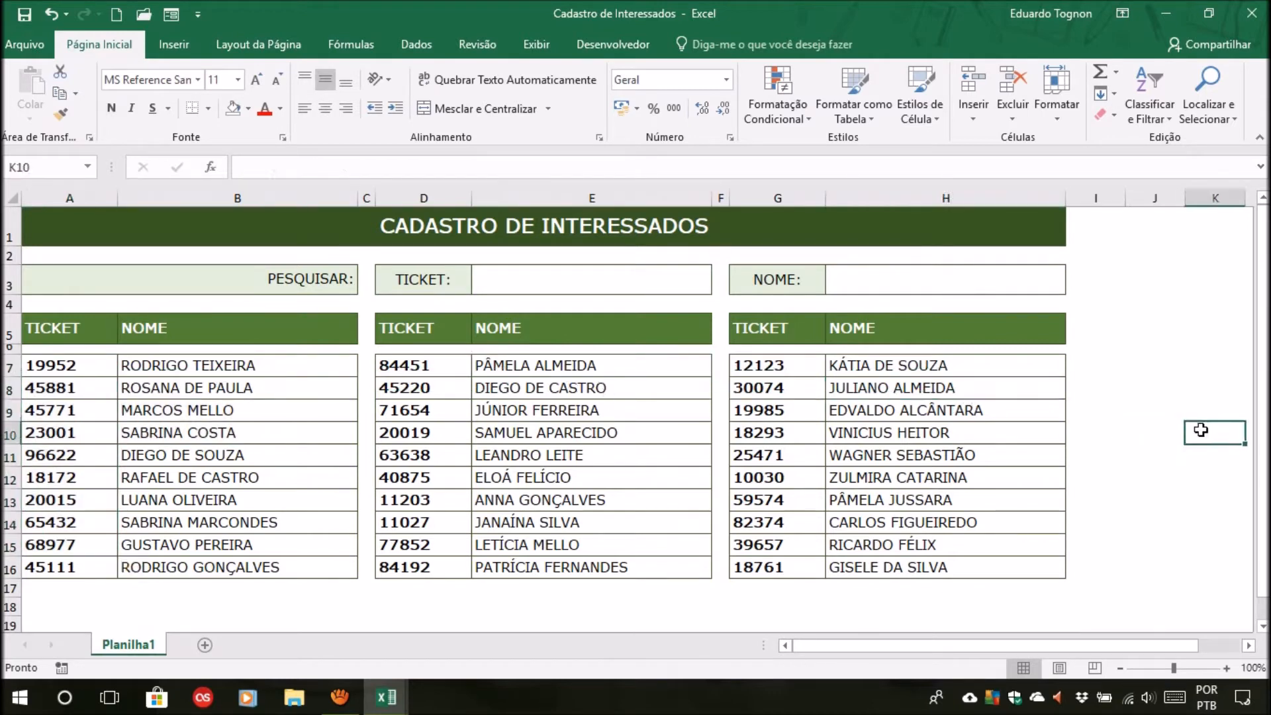
left_click_drag(94, 366, 86, 571)
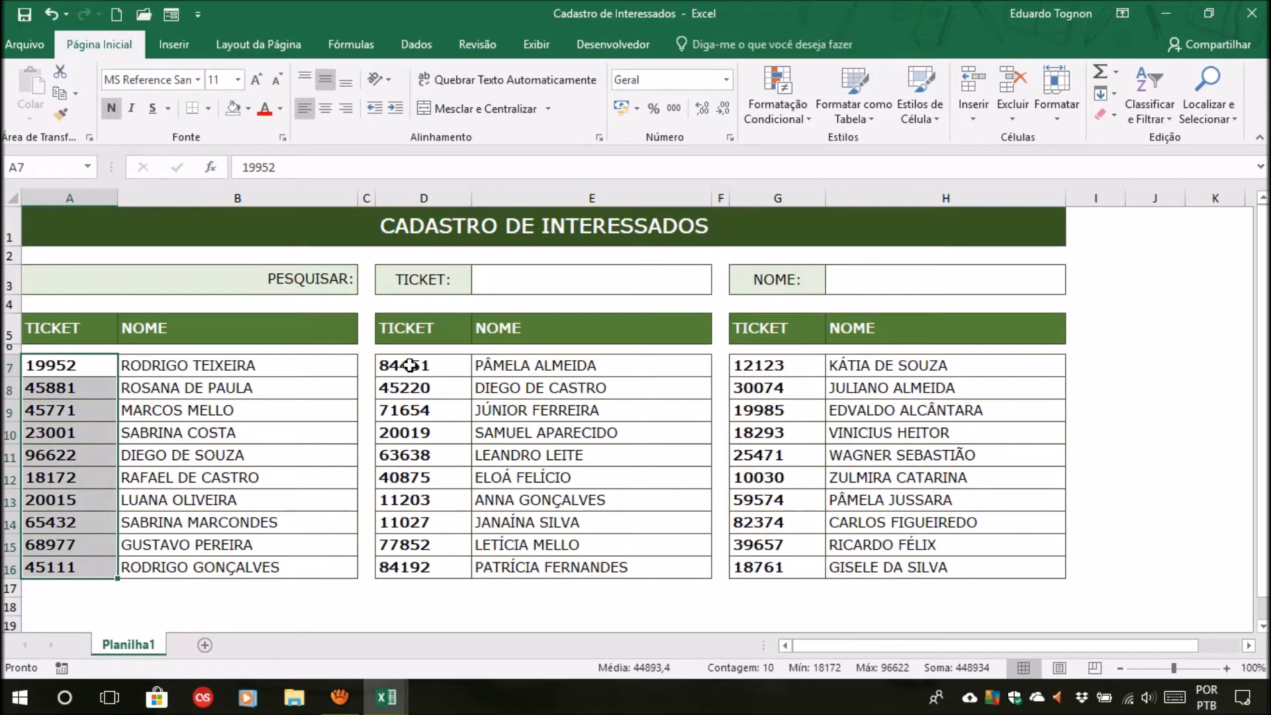
left_click_drag(417, 366, 423, 553)
left_click_drag(755, 365, 768, 561)
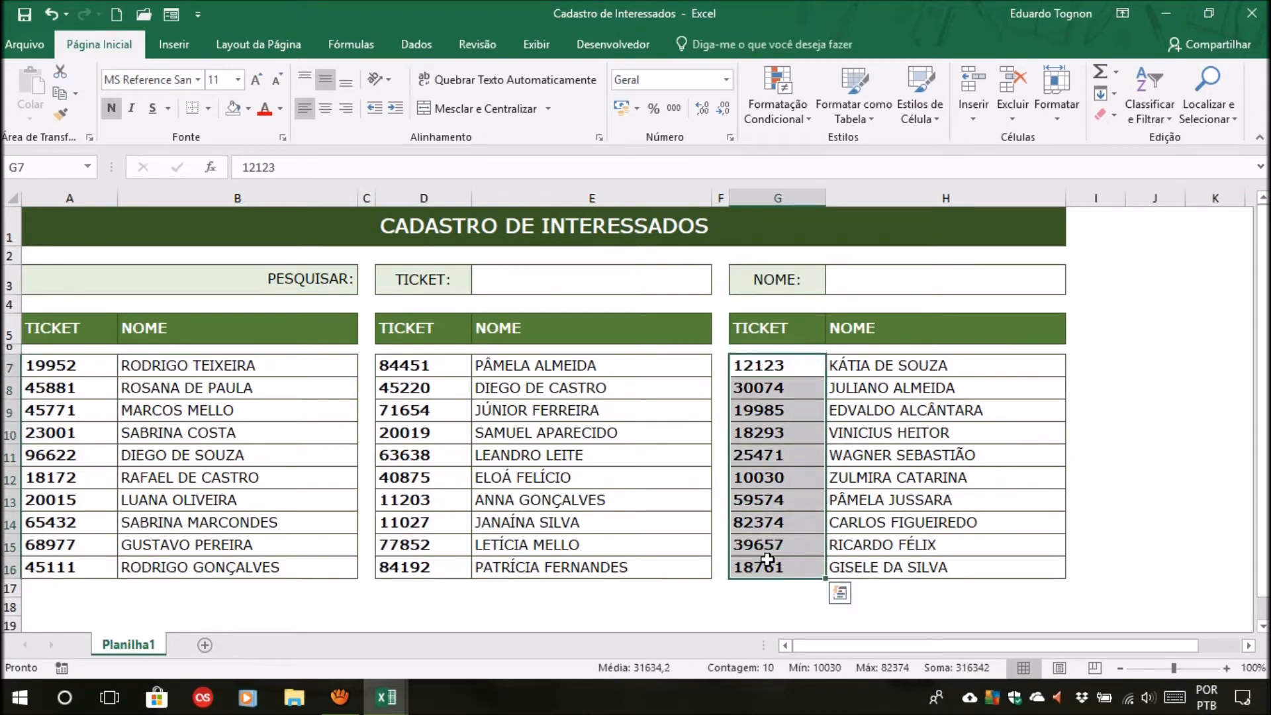
left_click(420, 473)
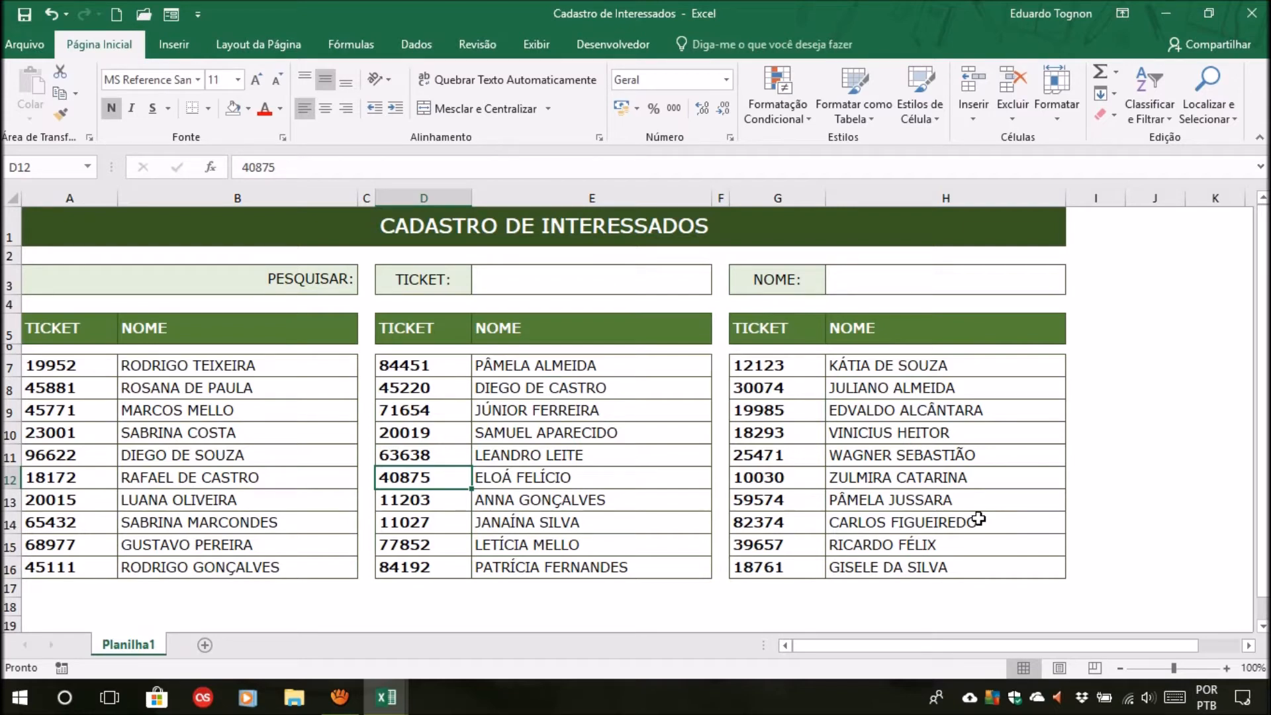
Start a new conditional formatting rule of type "Formatar apenas células que contenham" for ranges A7:A16, D7:D16 and G7:G16.
left_click_drag(85, 366, 85, 565)
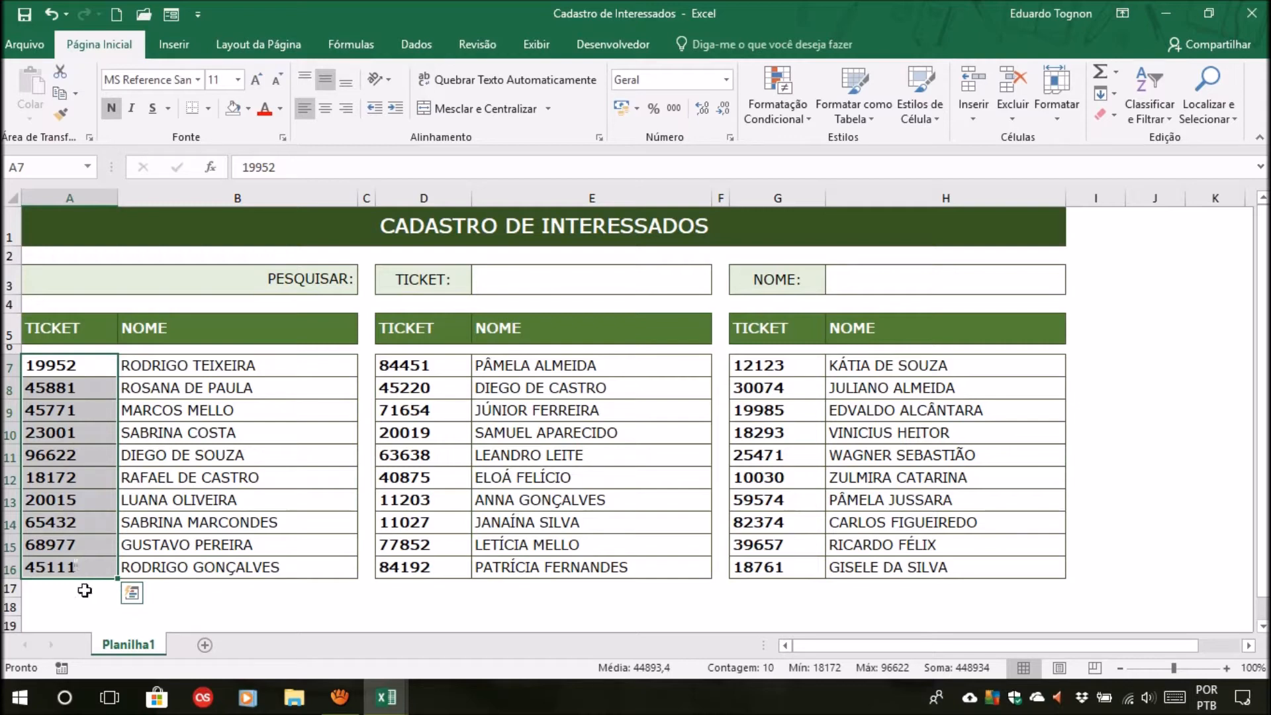
left_click_drag(454, 367, 441, 568)
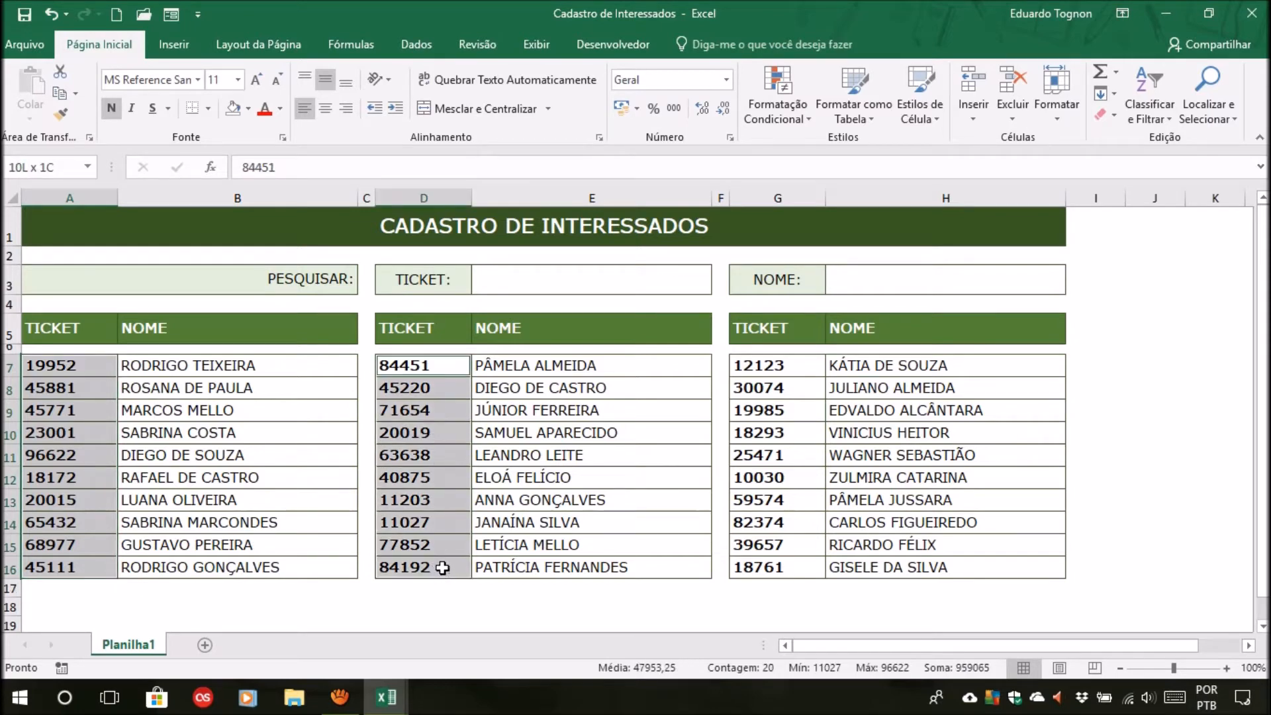
left_click_drag(788, 365, 782, 561)
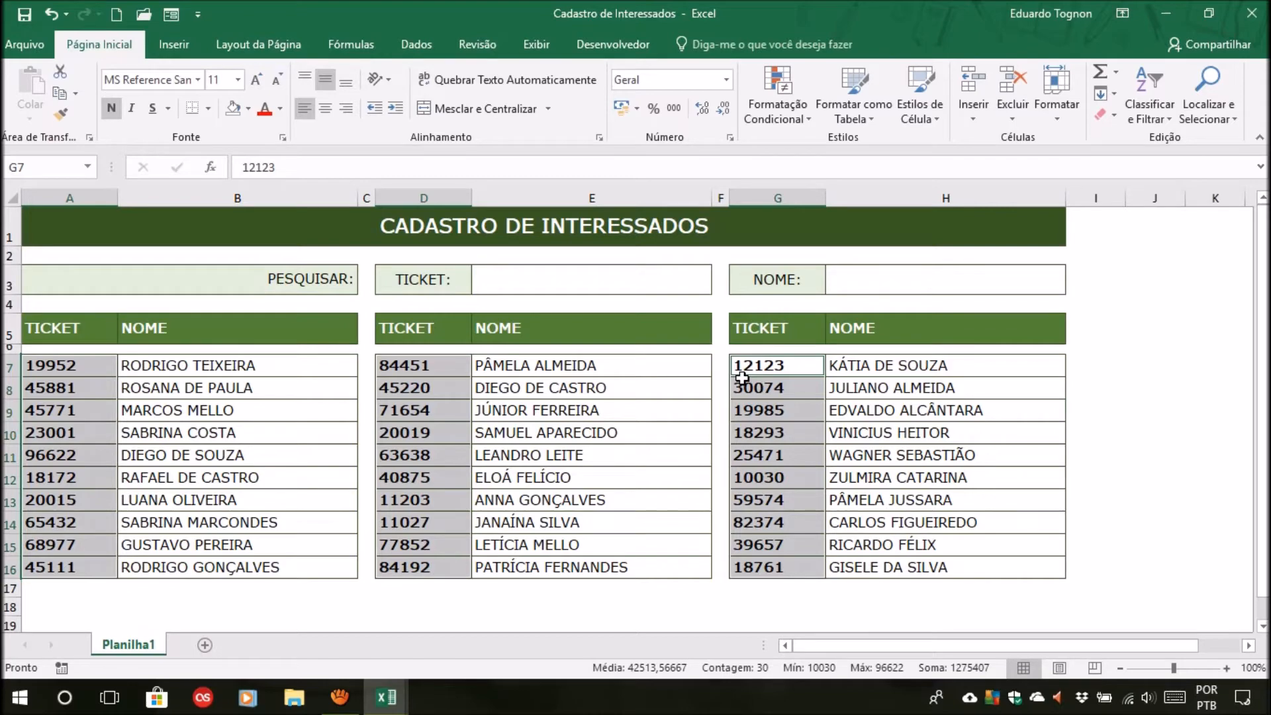
left_click(778, 106)
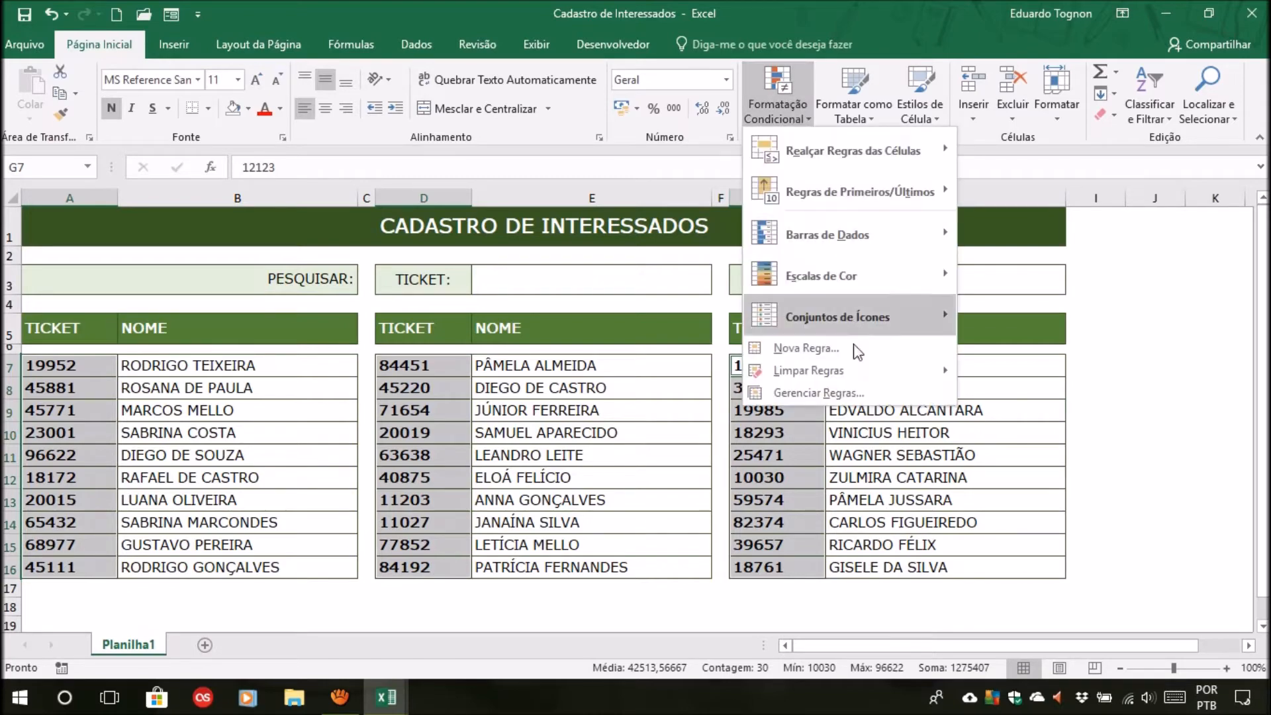
left_click(811, 347)
left_click_drag(888, 192, 923, 236)
left_click(821, 283)
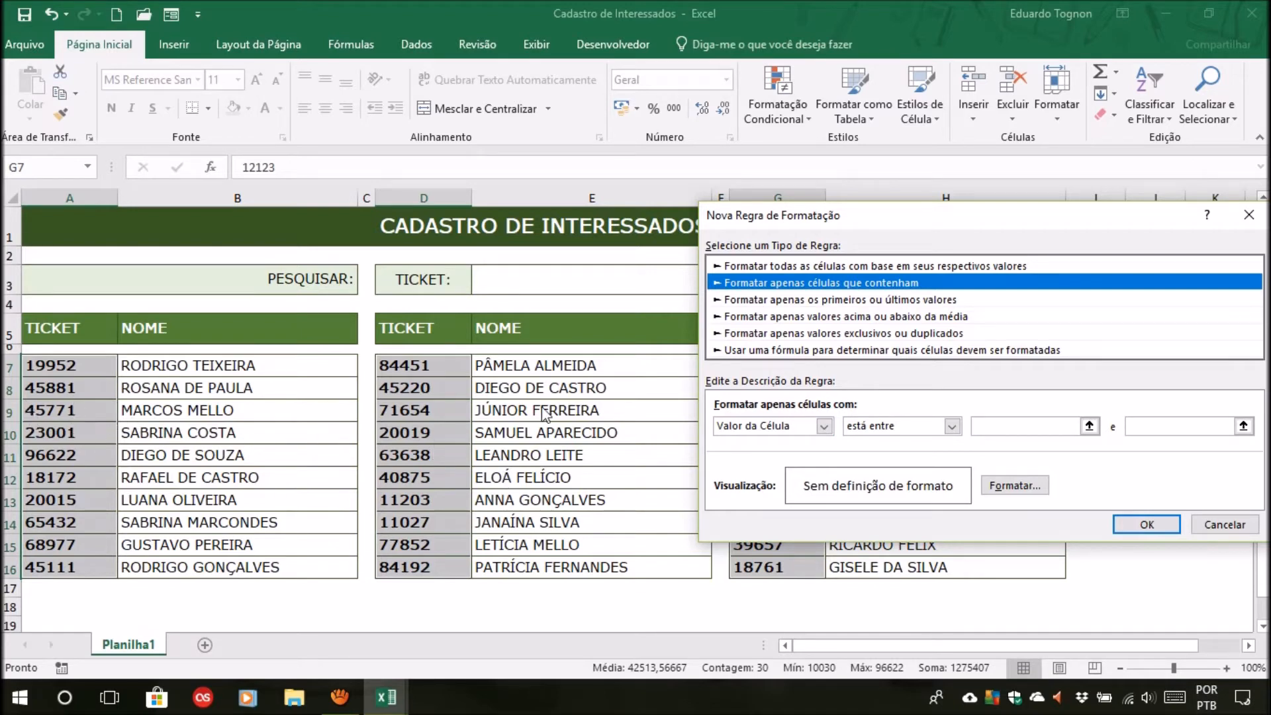
left_click(871, 428)
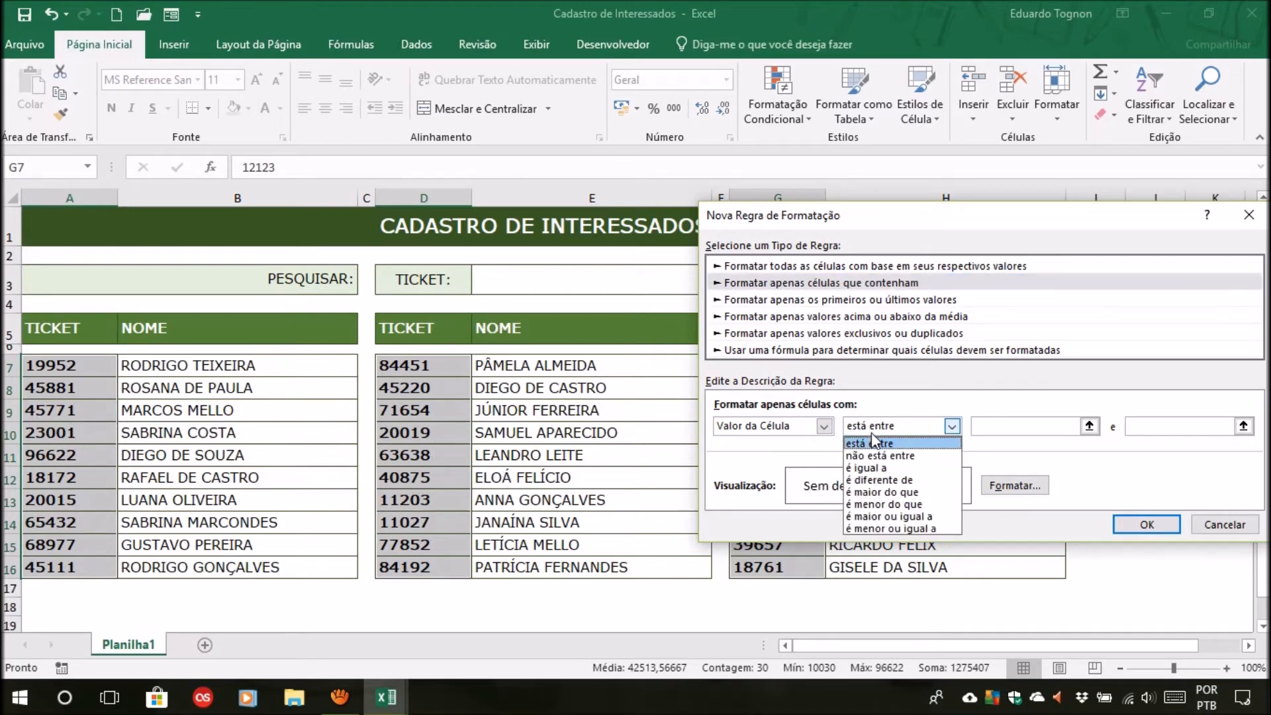
left_click(872, 437)
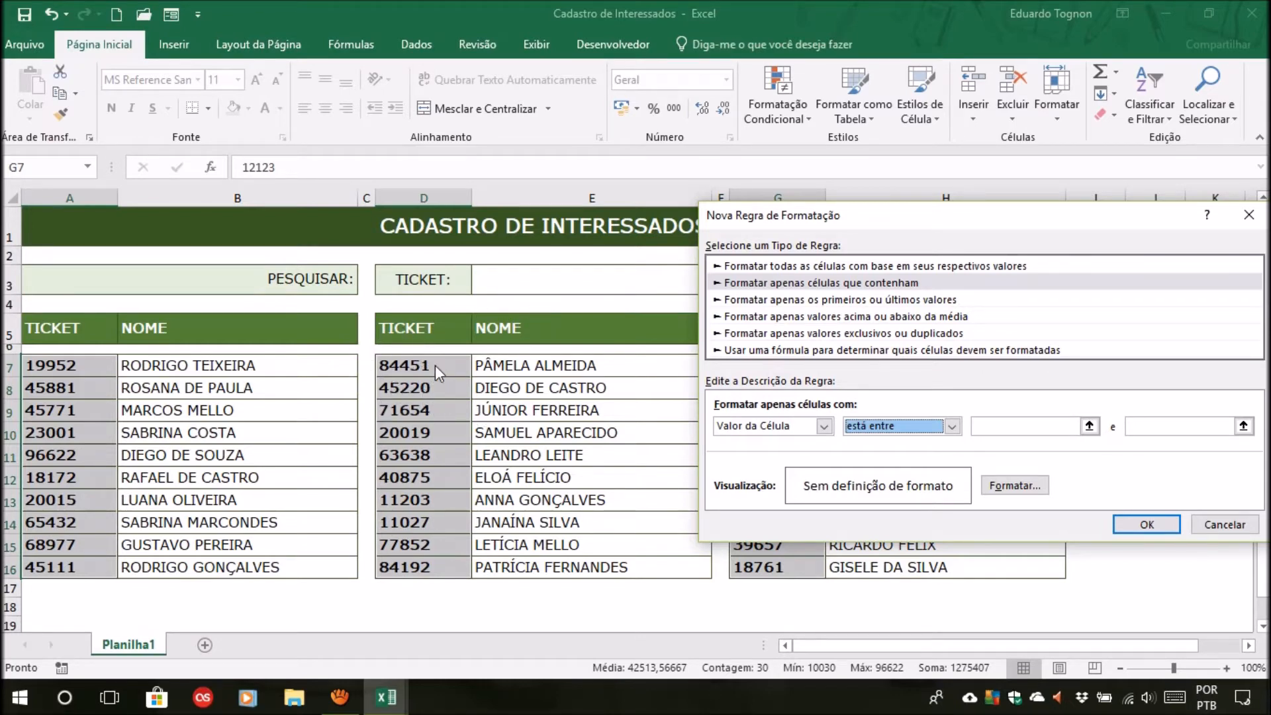
left_click(891, 425)
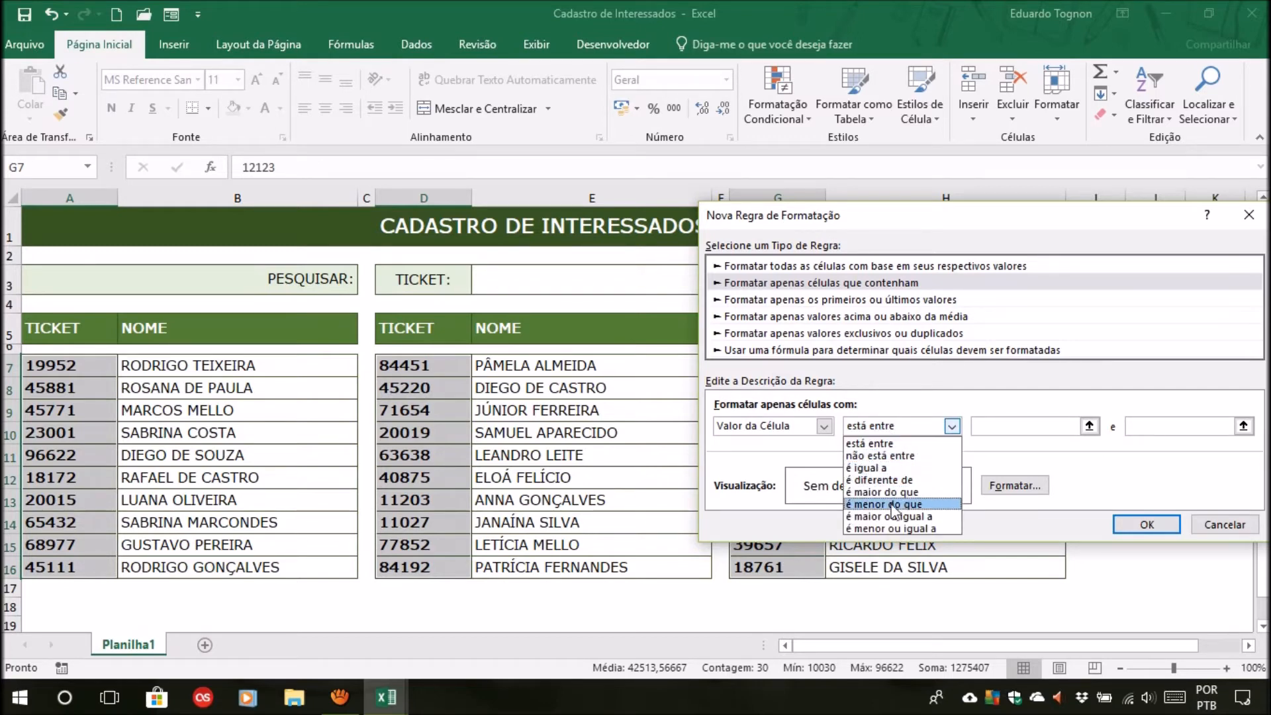
left_click(894, 443)
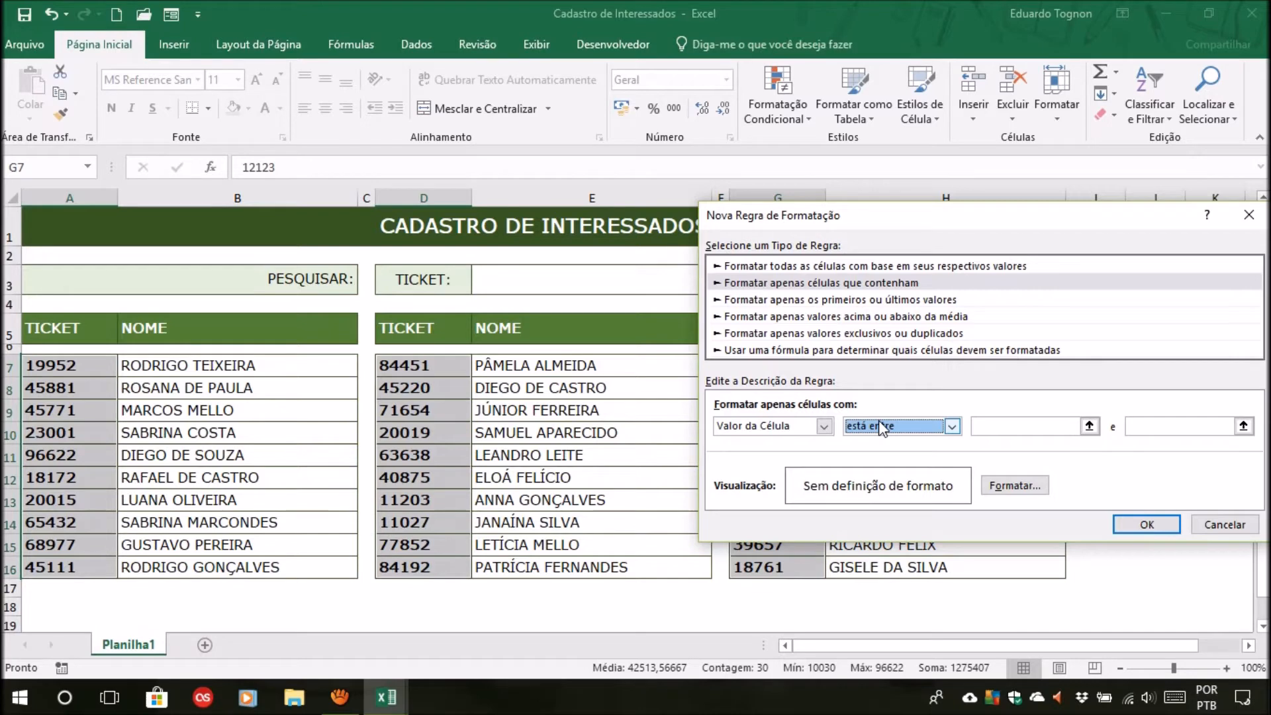
Set the rule condition to Texto Específico, começa com, referring to the ticket search cell =$E$3.
left_click(784, 427)
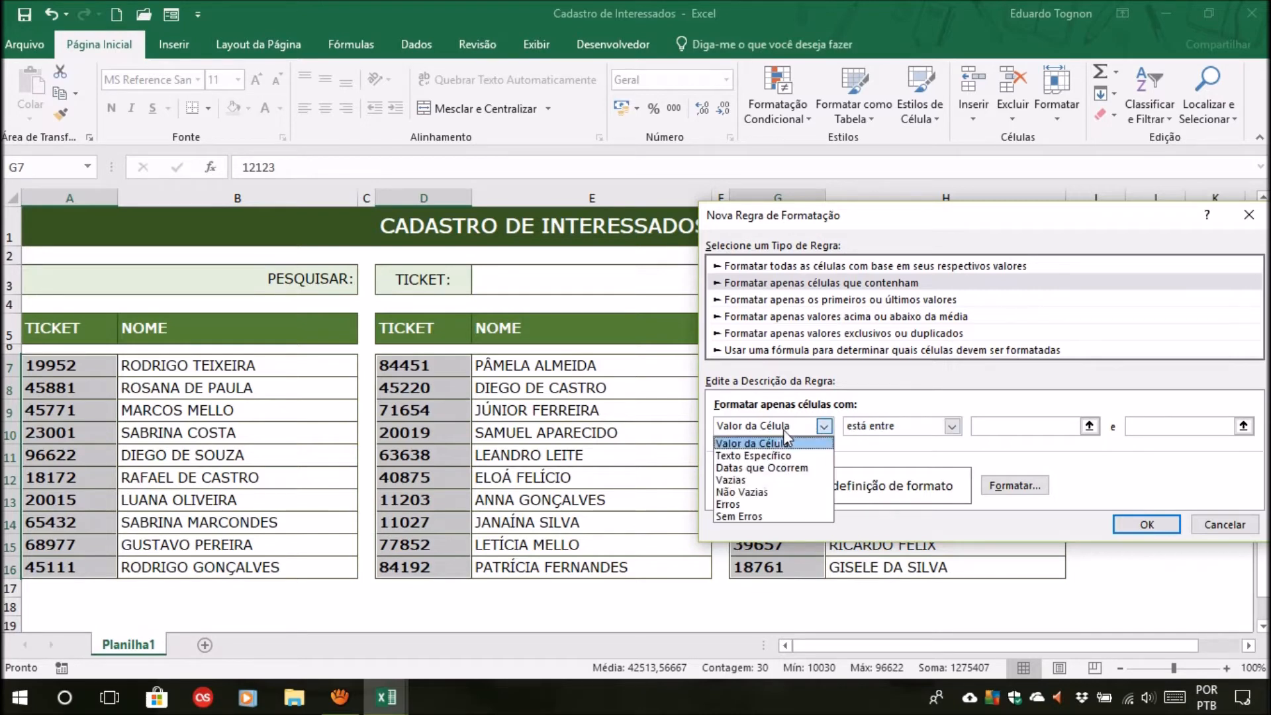
left_click(772, 457)
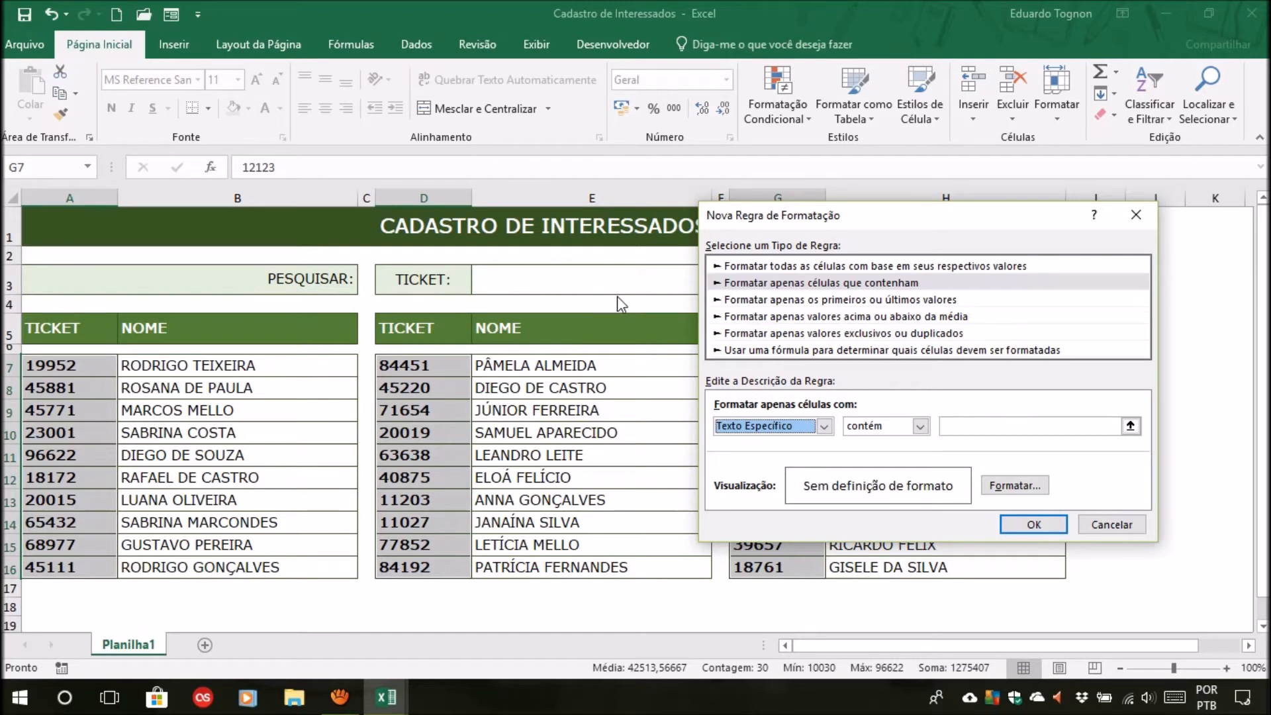
left_click(901, 427)
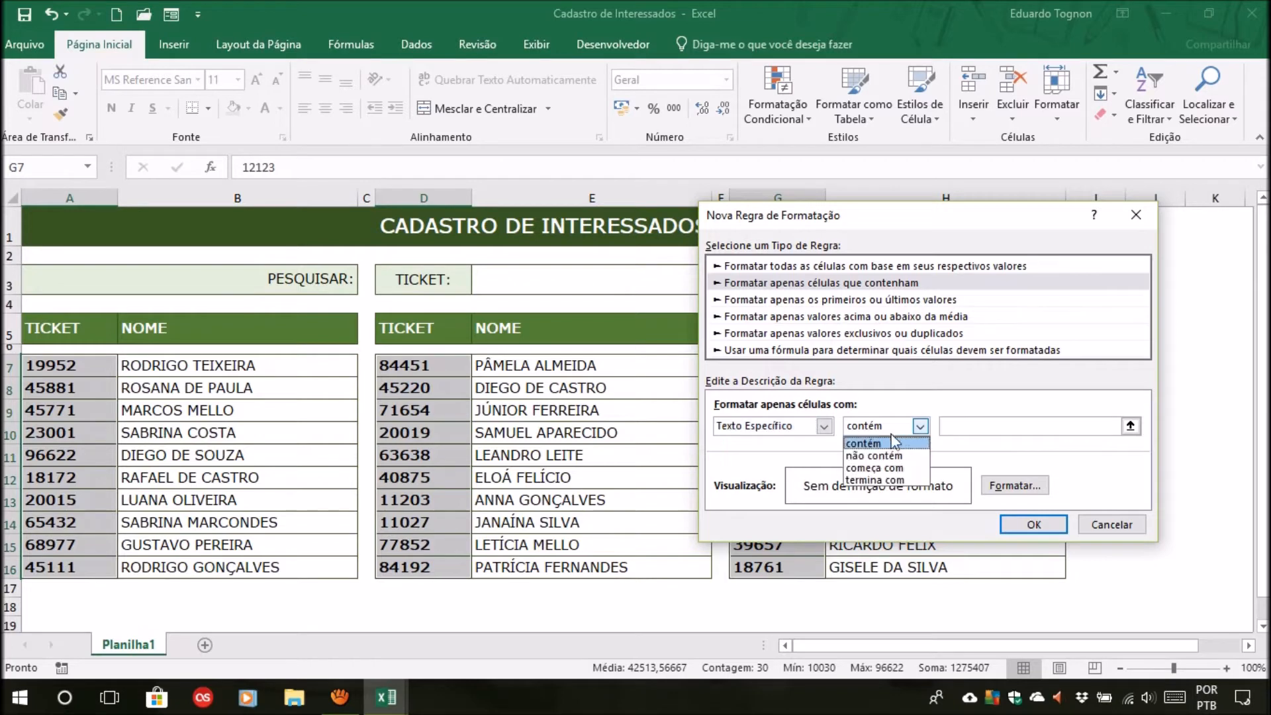
left_click(874, 468)
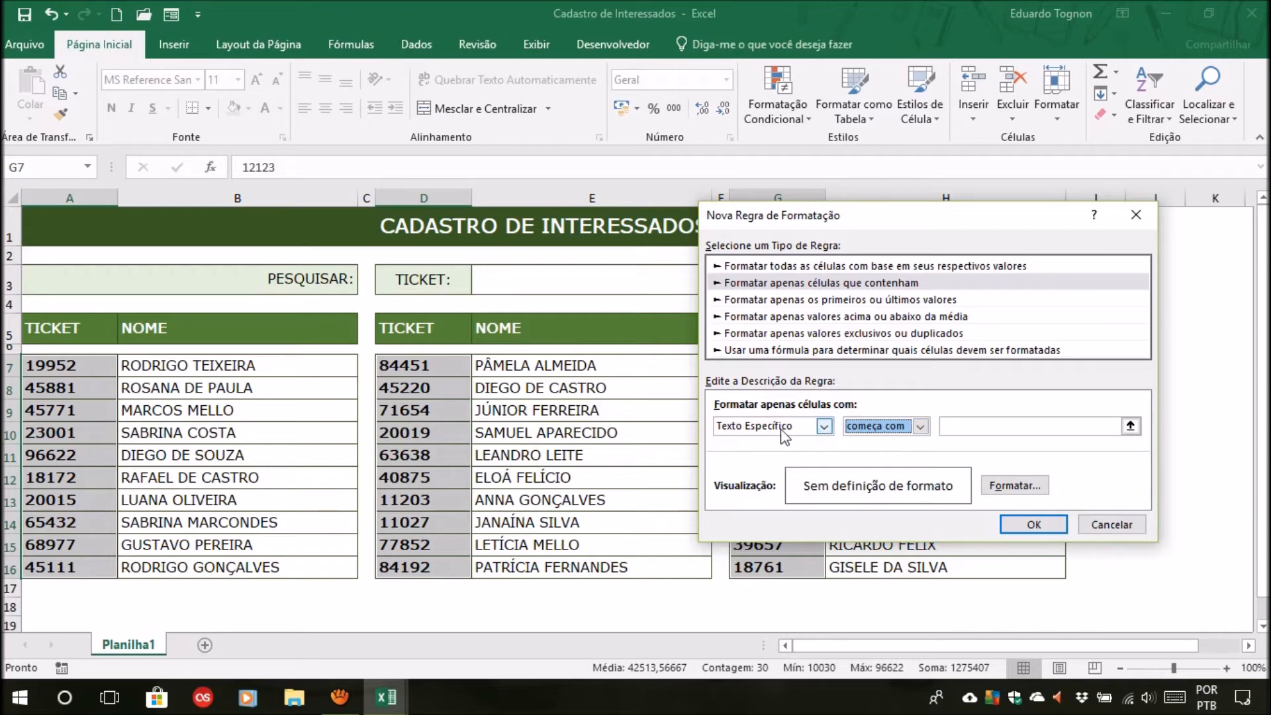
left_click(979, 430)
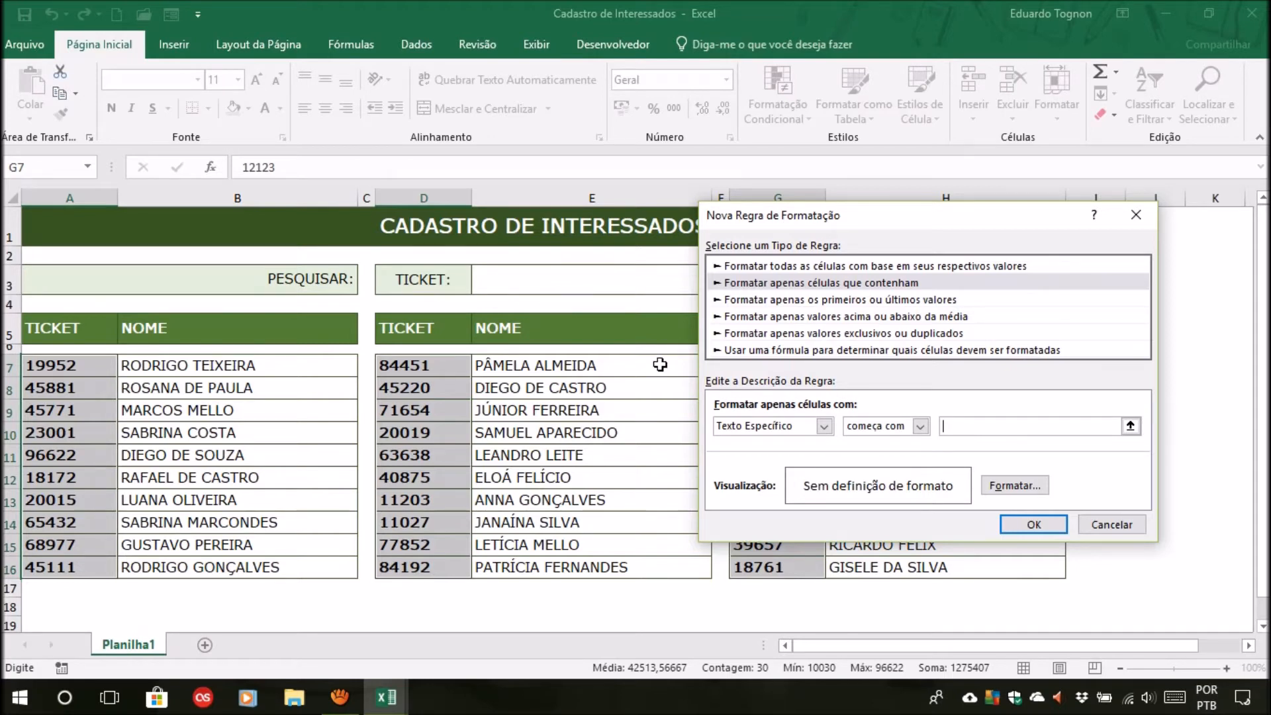
left_click(1140, 425)
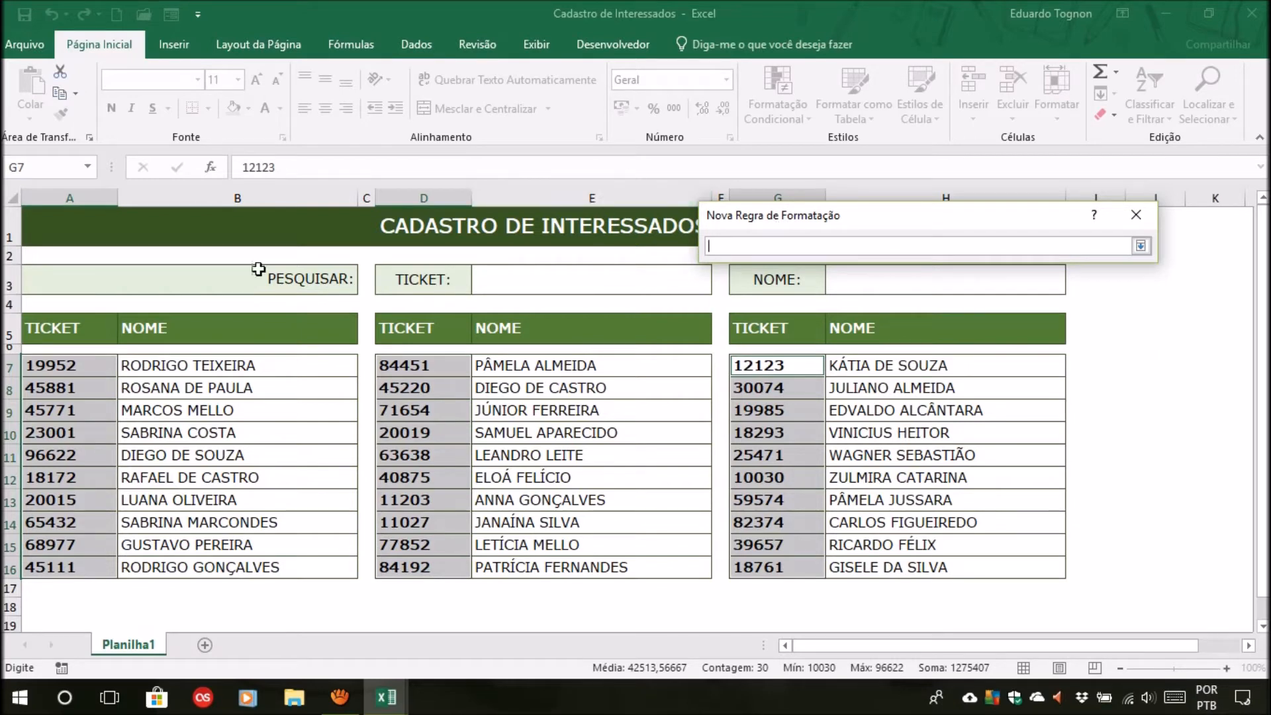
left_click(533, 277)
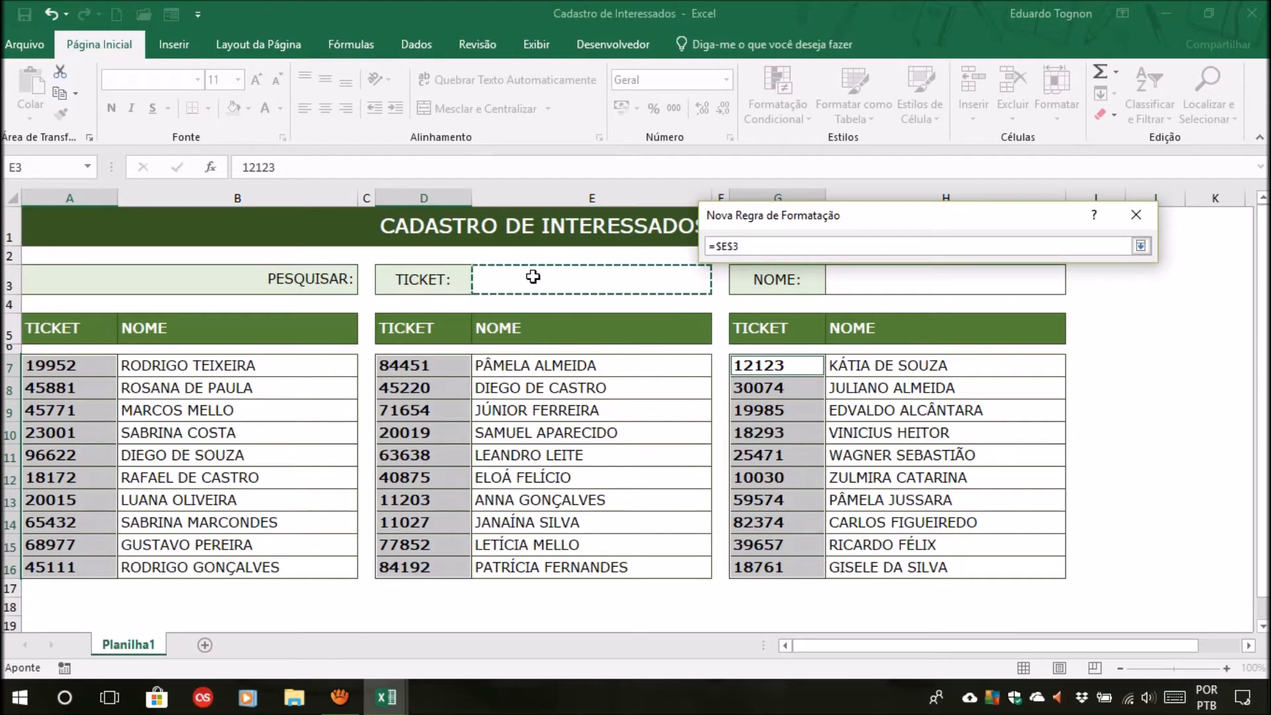
left_click(1142, 248)
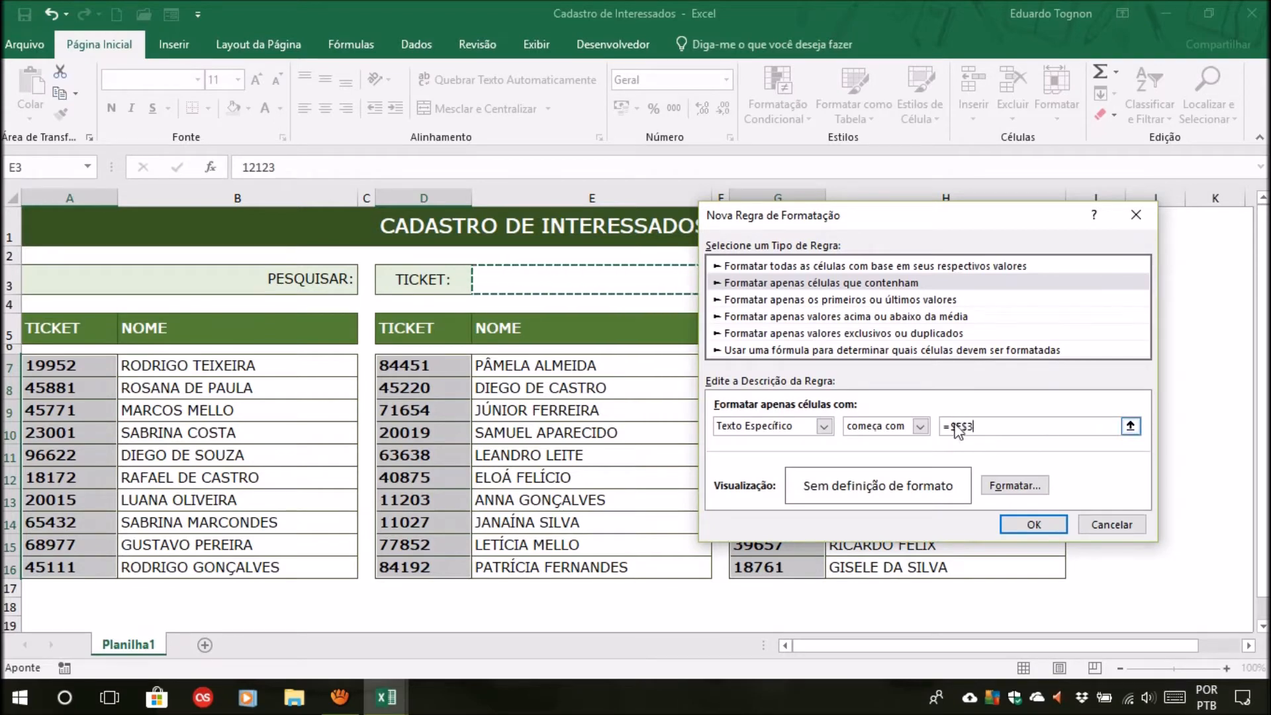
Give the rule a light gold fill with bold dark gold text and apply it to the selected ticket cells.
left_click(1026, 486)
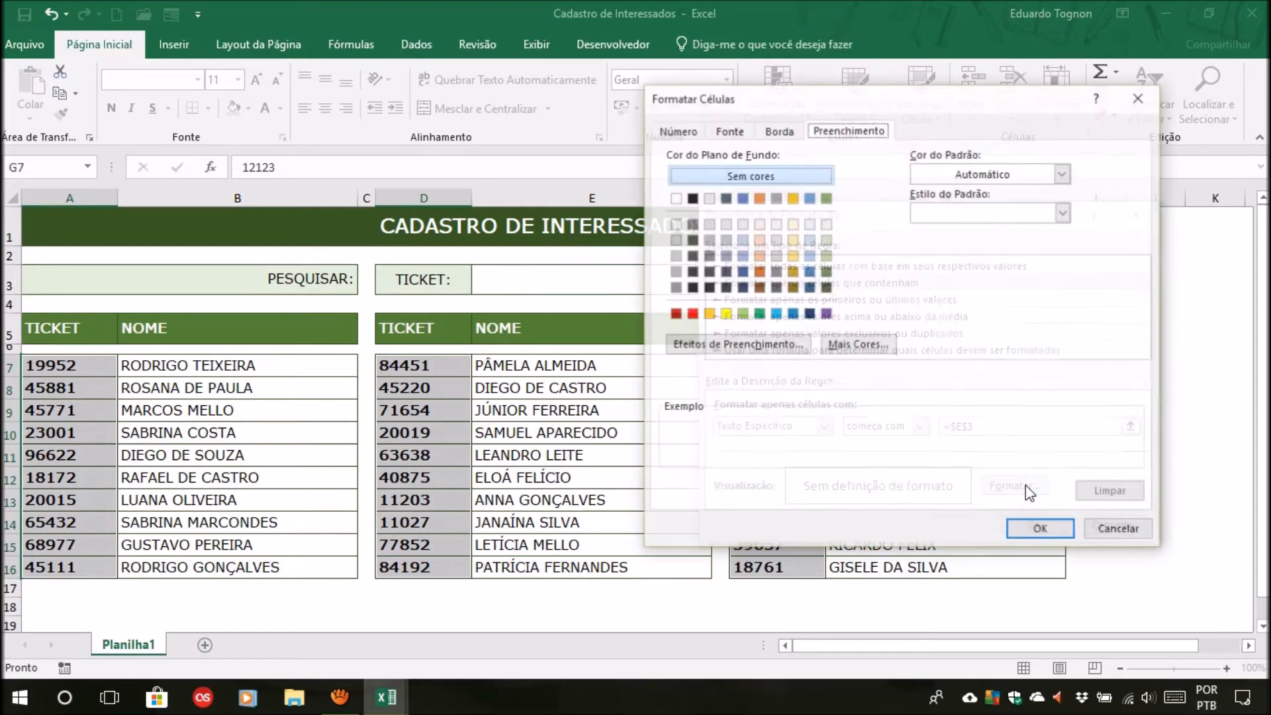
left_click(792, 240)
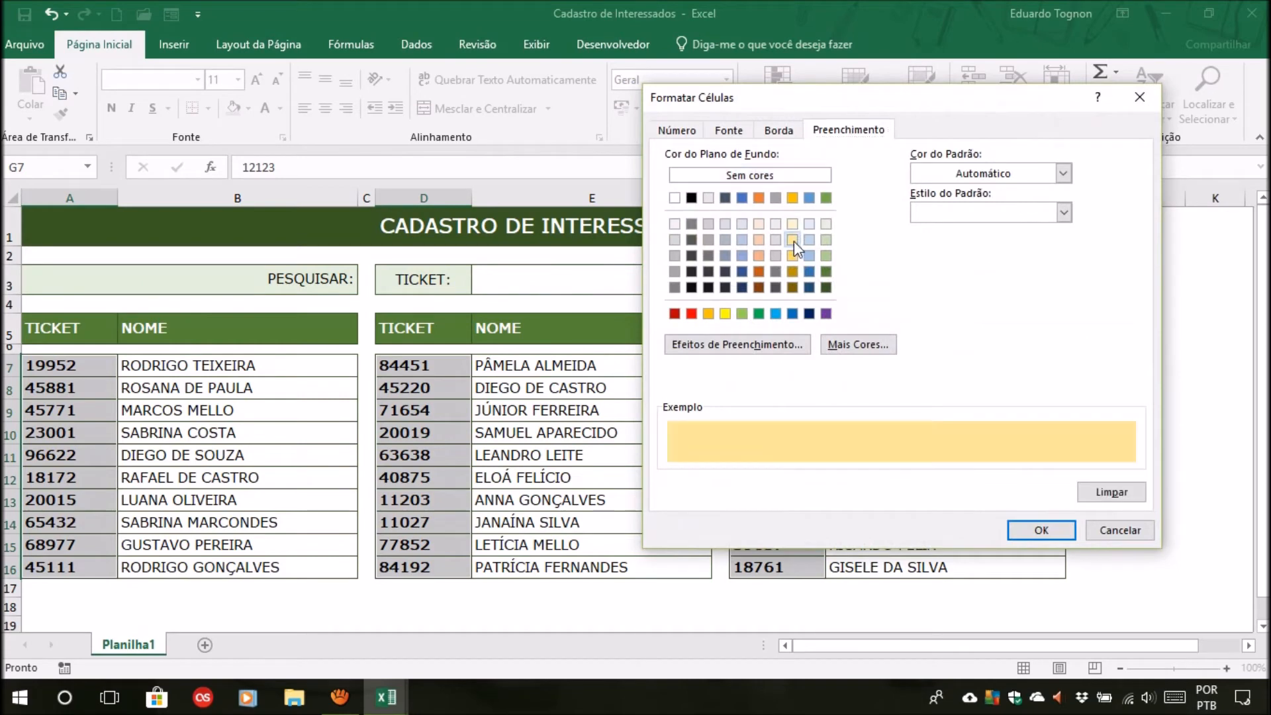
left_click(729, 130)
left_click(954, 213)
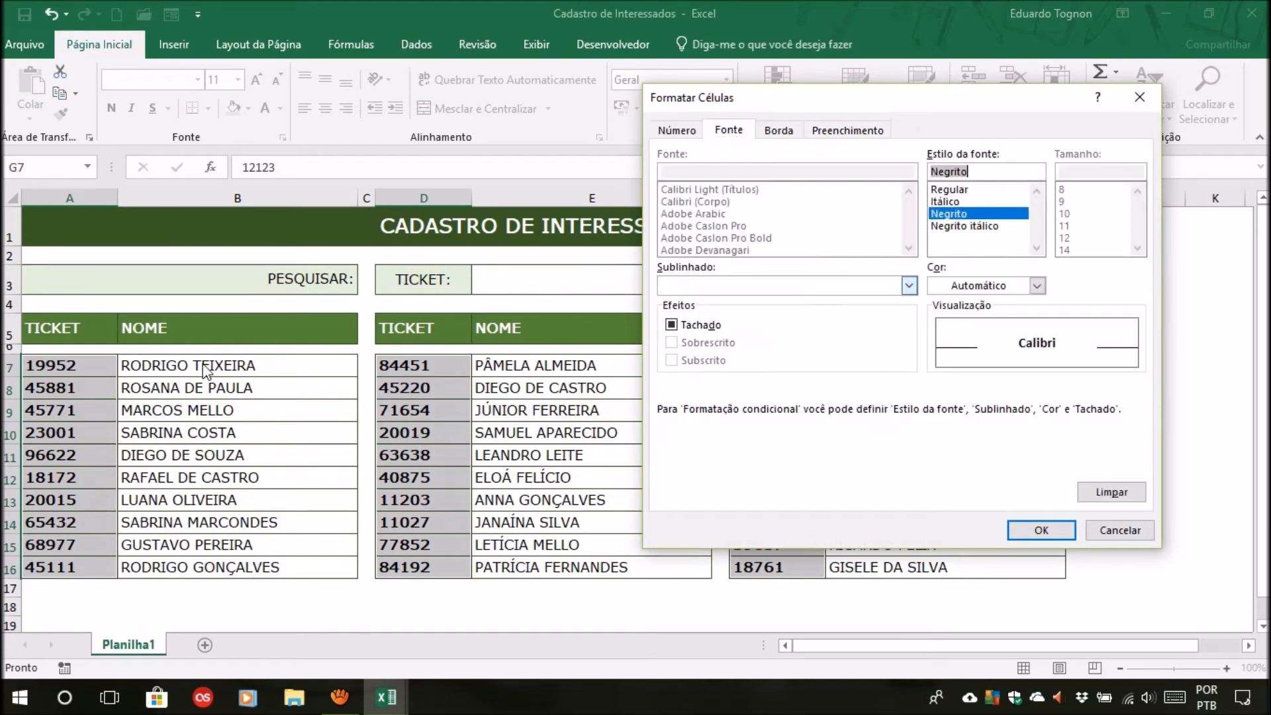
left_click(1038, 286)
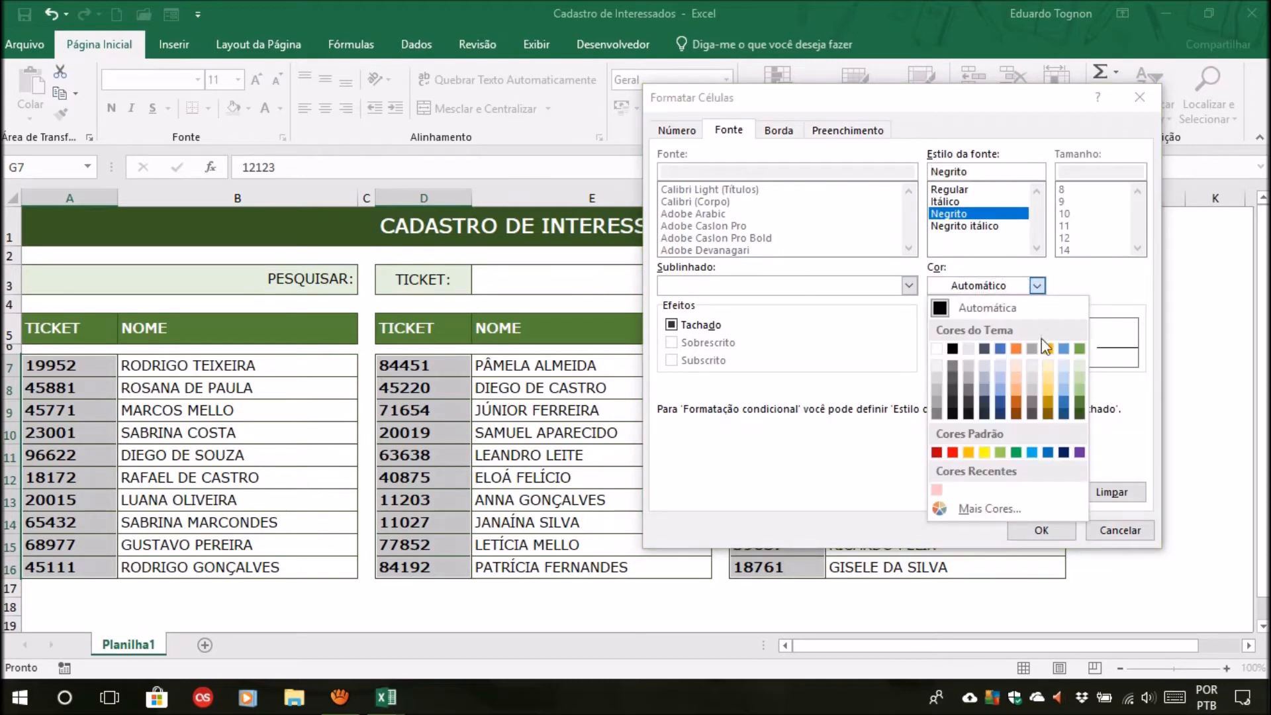
left_click(1048, 416)
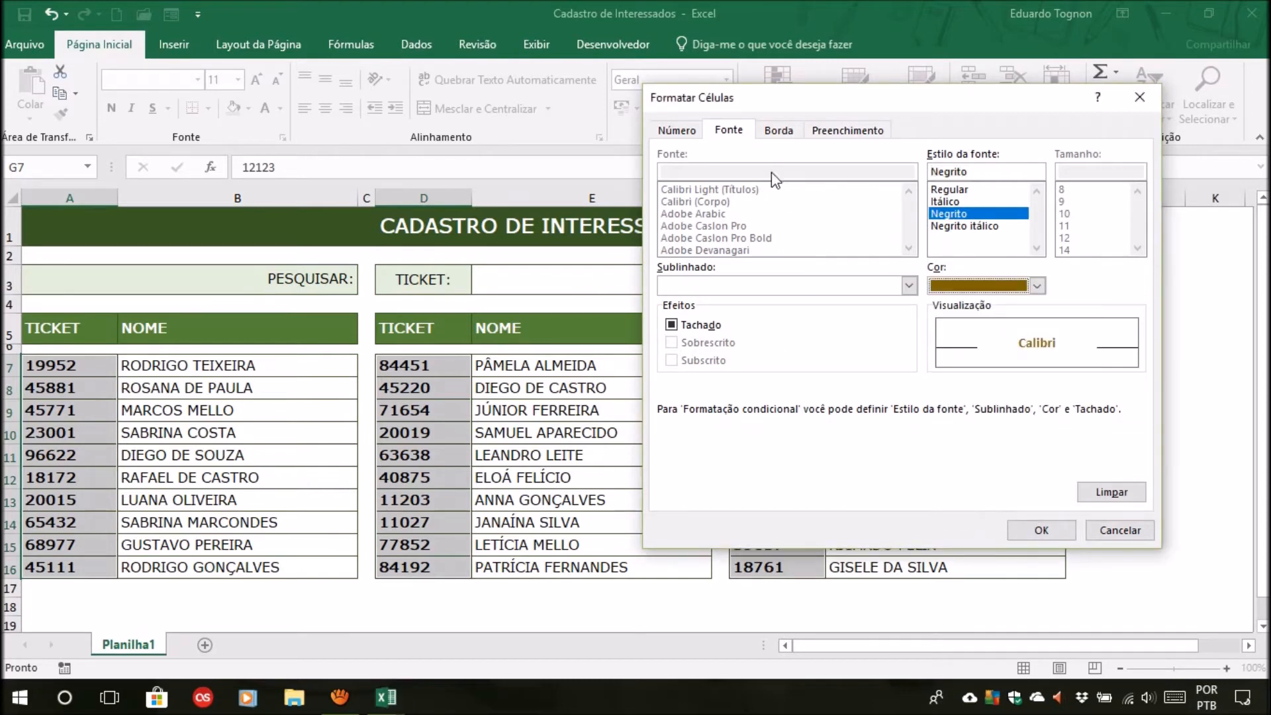
left_click(835, 131)
left_click(793, 239)
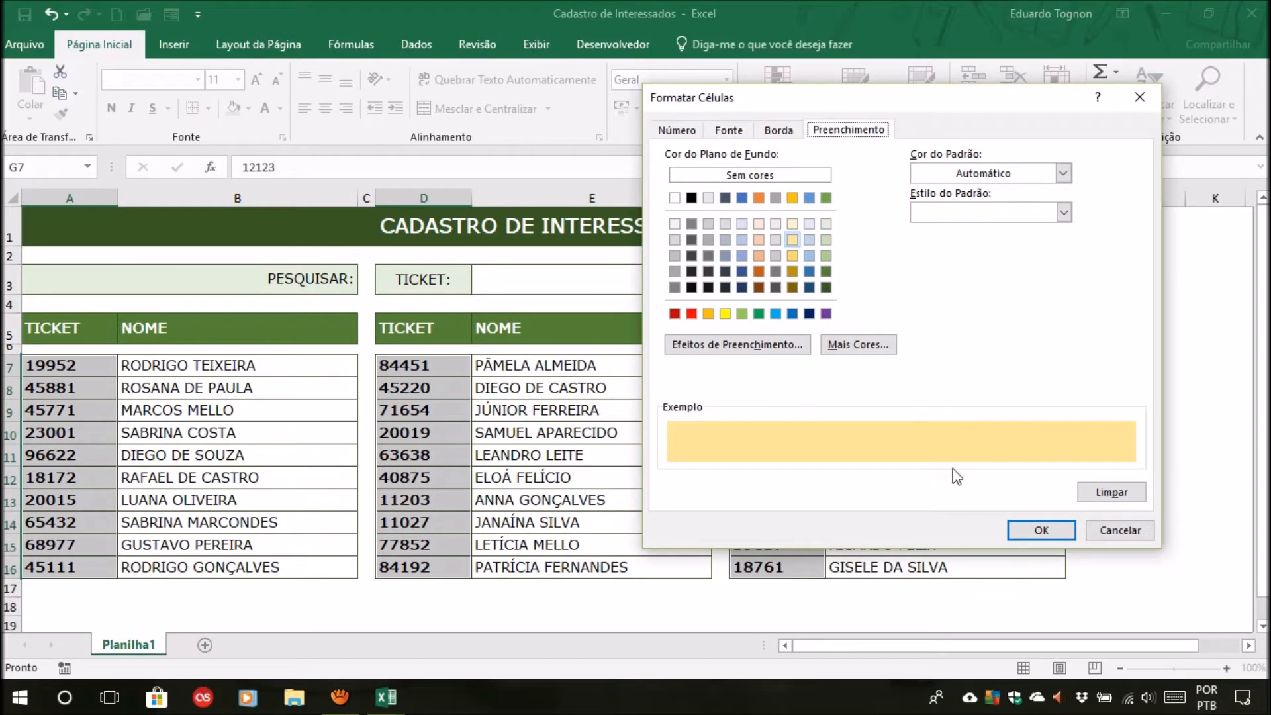
left_click(1055, 528)
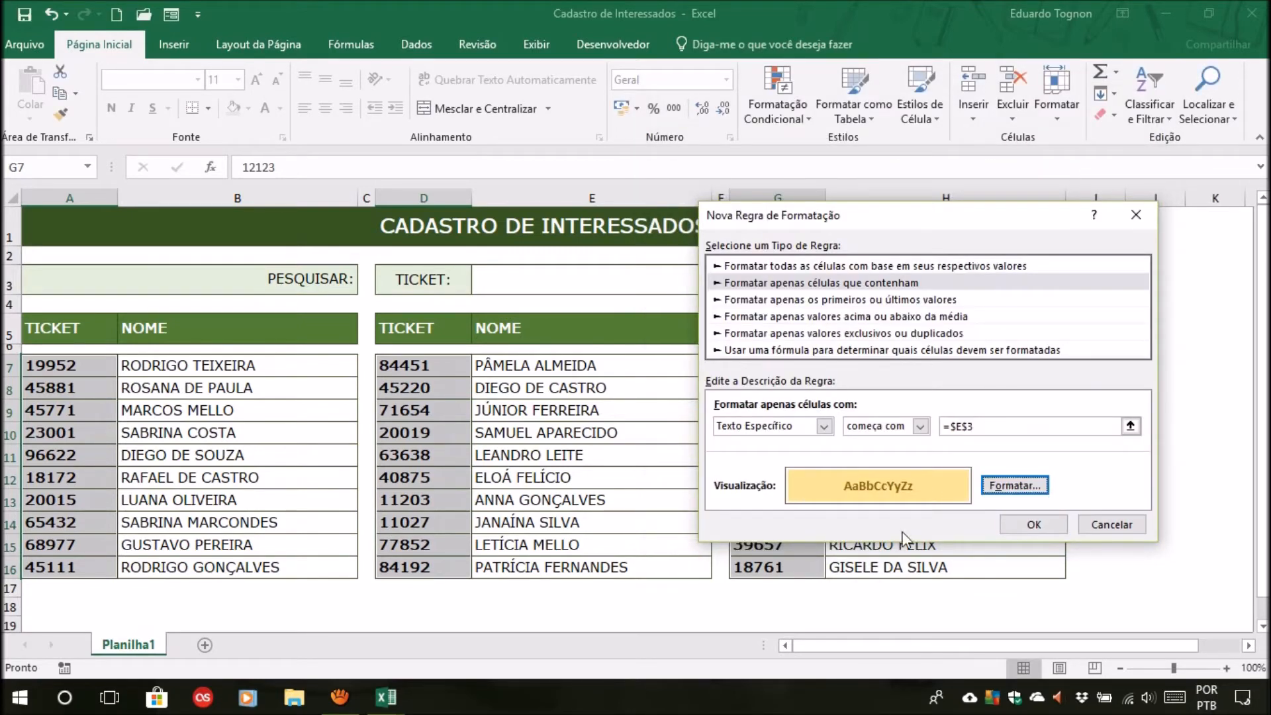
left_click(1035, 527)
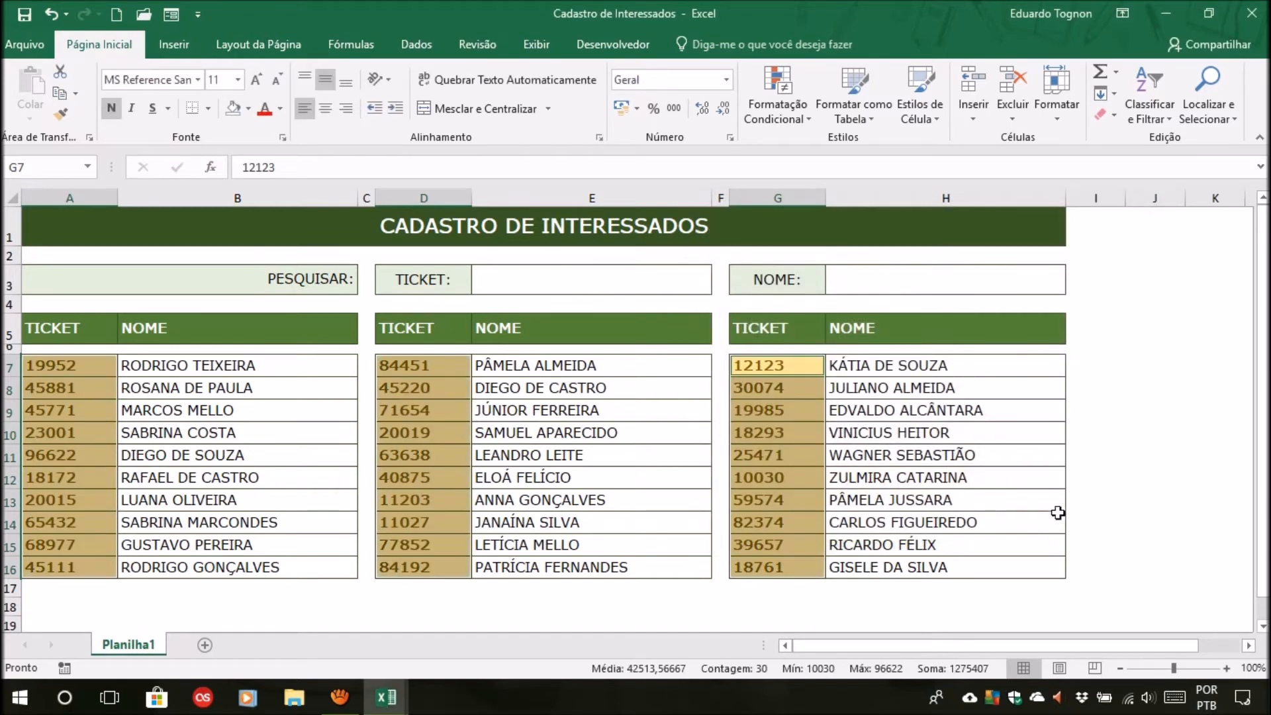
Examine the rule's effect on the ticket cells, especially the first ones in column A.
left_click(1140, 473)
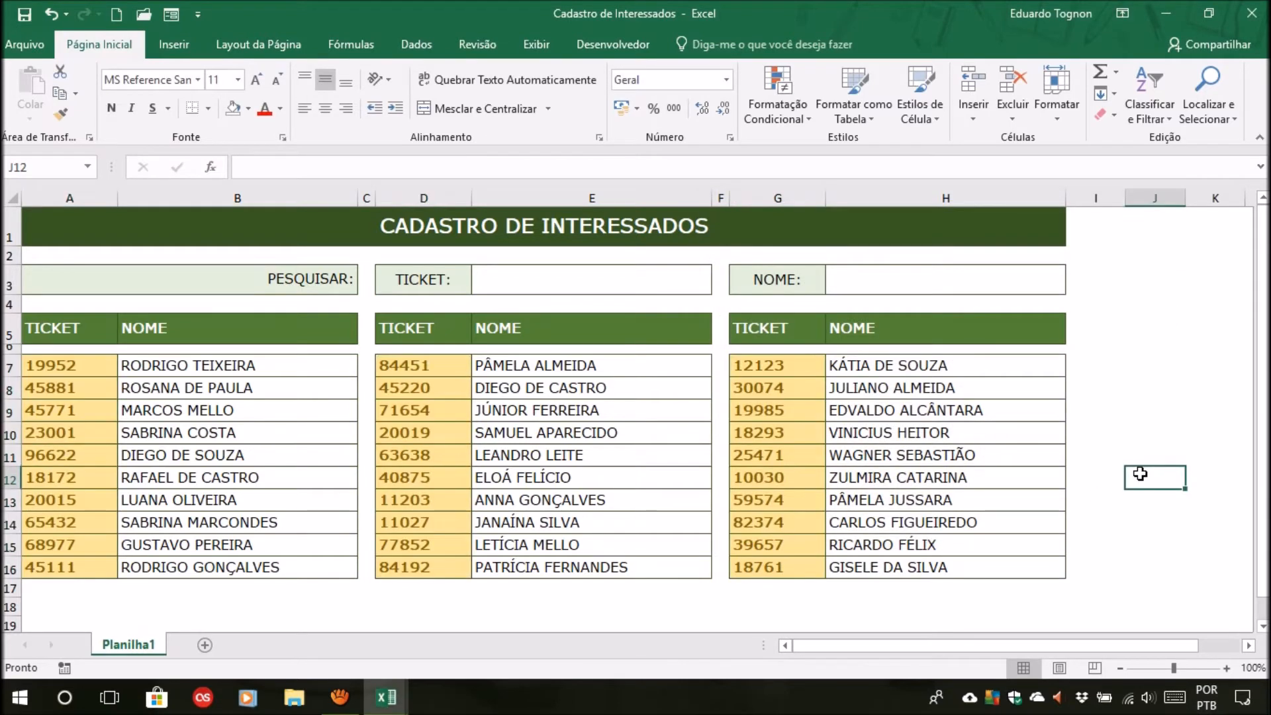
left_click(1114, 431)
left_click(110, 363)
left_click(99, 390)
left_click(66, 410)
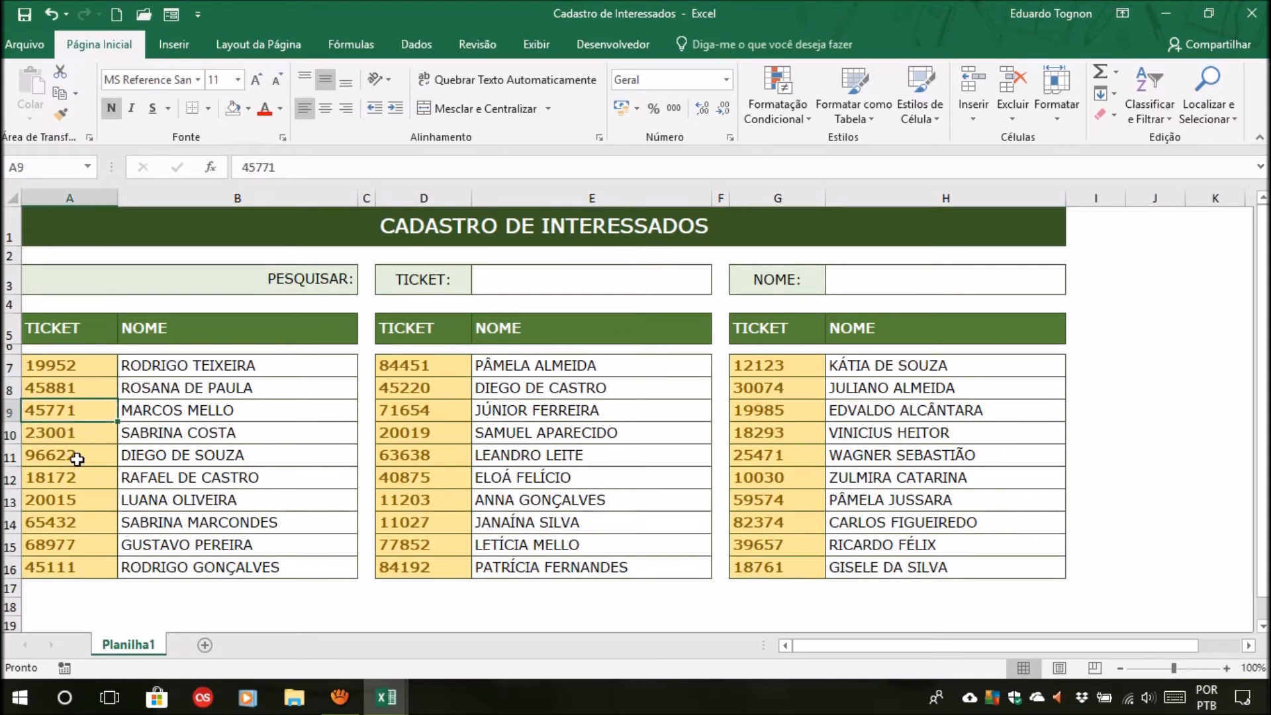
Examine the highlighted ticket cells, mainly in column D, against the ticket search cell E3.
left_click(457, 363)
left_click(442, 388)
left_click(564, 280)
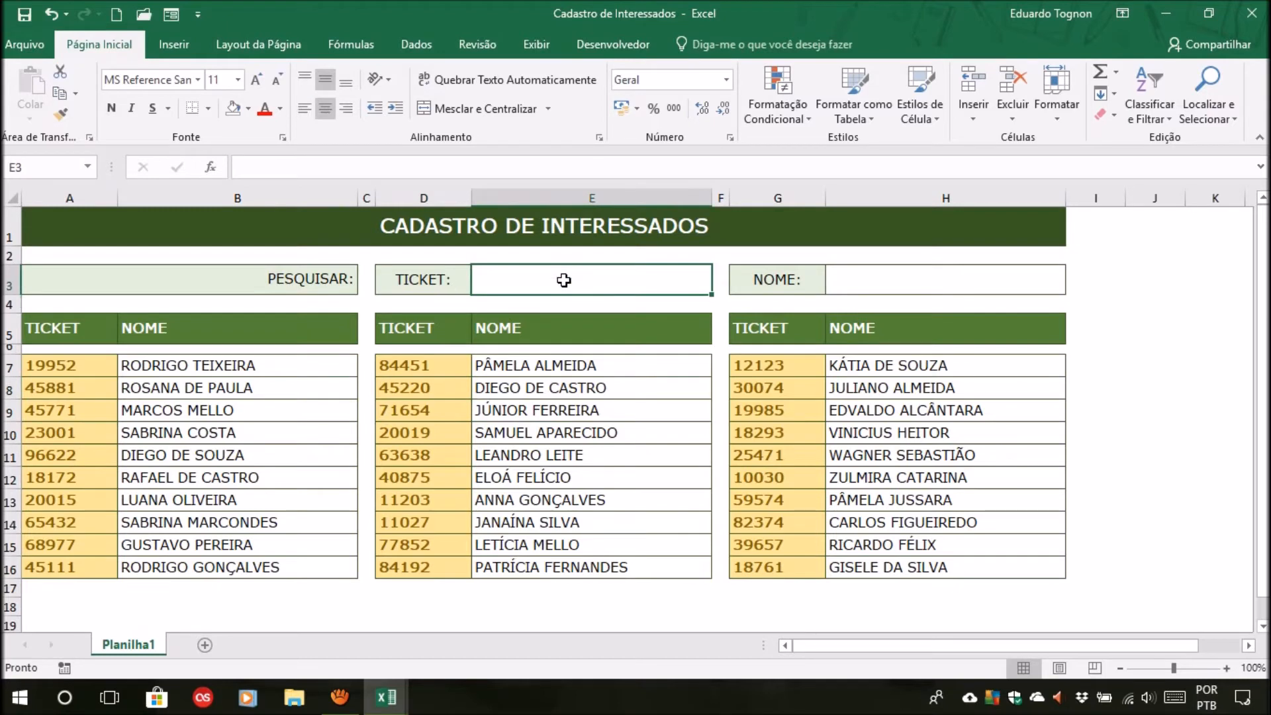
left_click(411, 411)
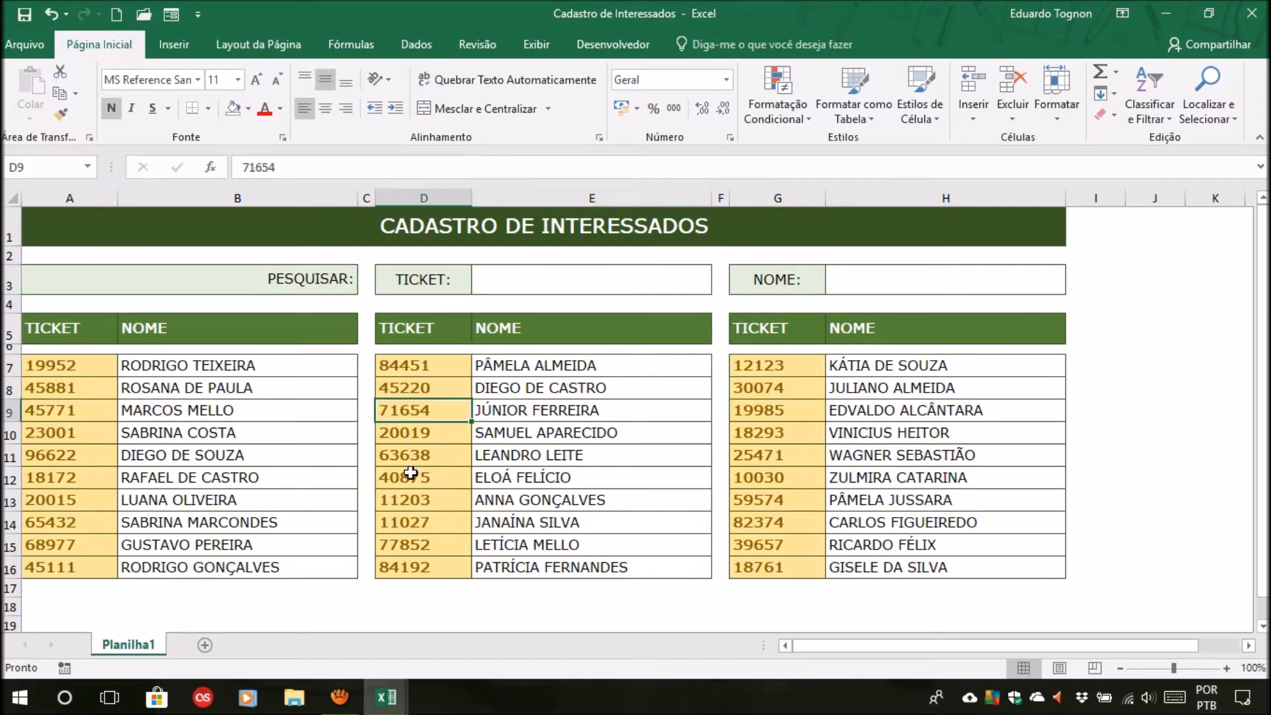
left_click(410, 477)
left_click(411, 537)
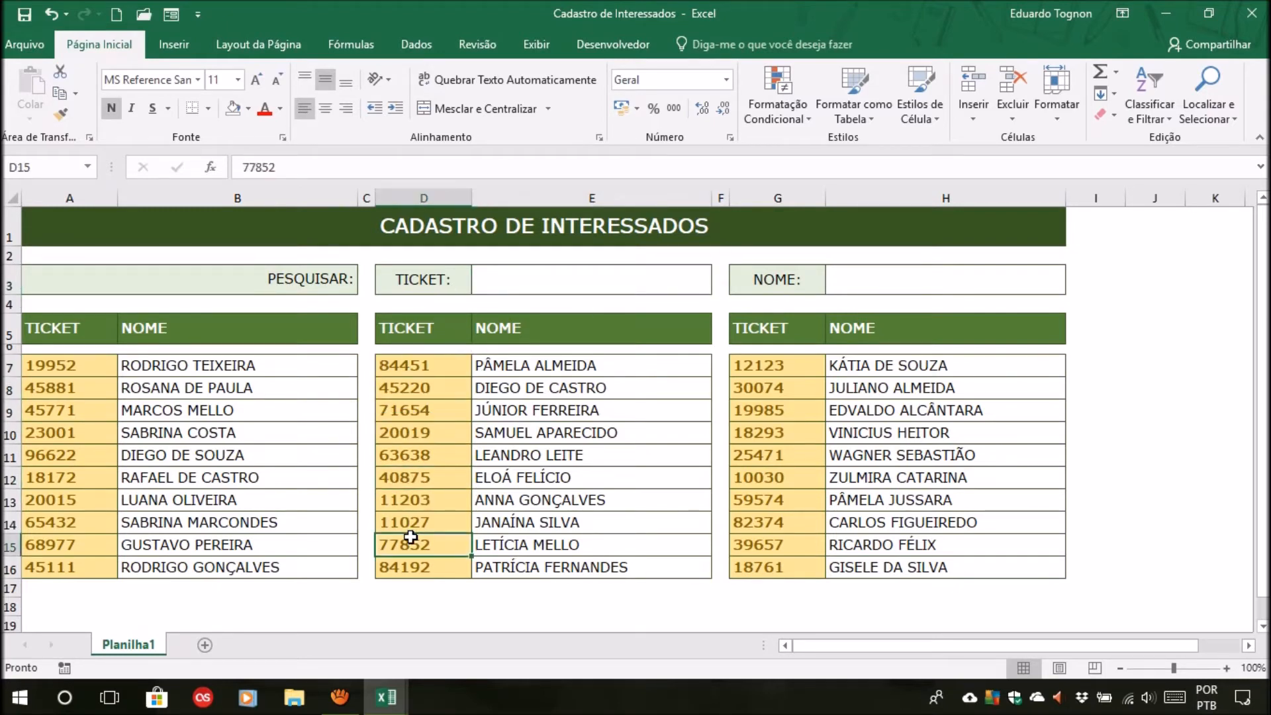
left_click(1155, 455)
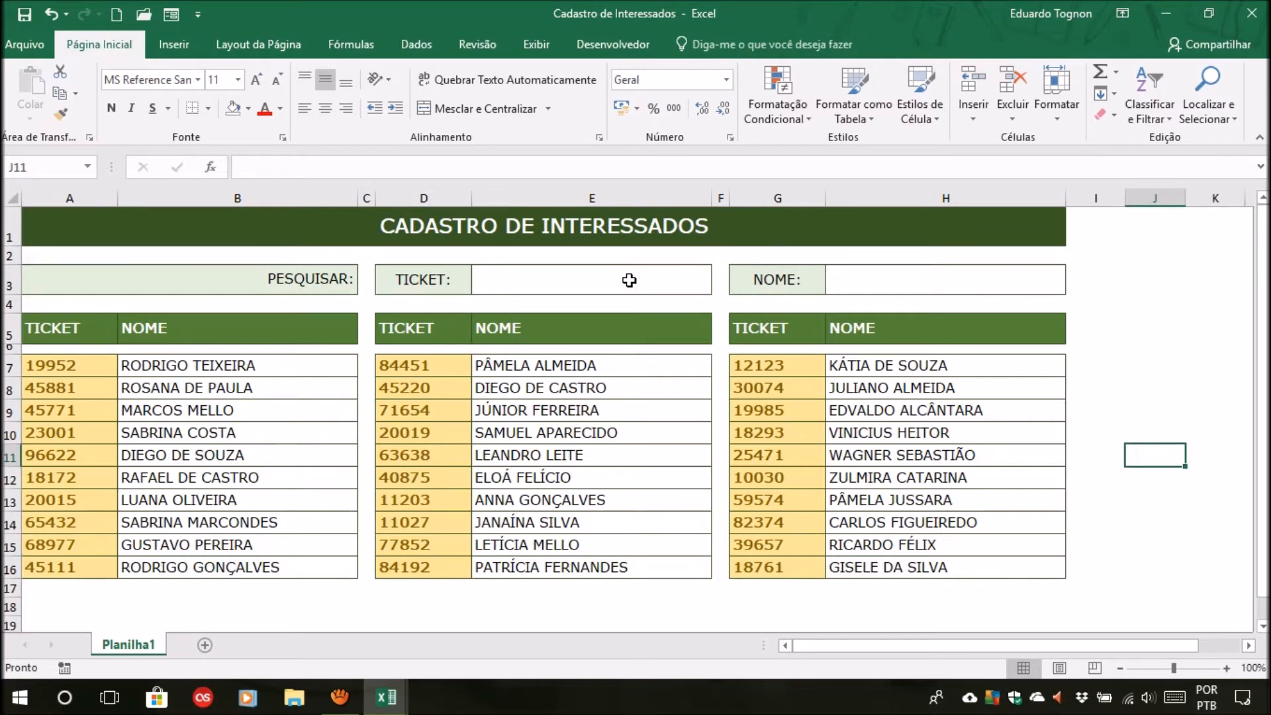
Try searching for tickets beginning with 6 using cell E3, and check the corresponding tickets in columns A and D.
left_click(629, 281)
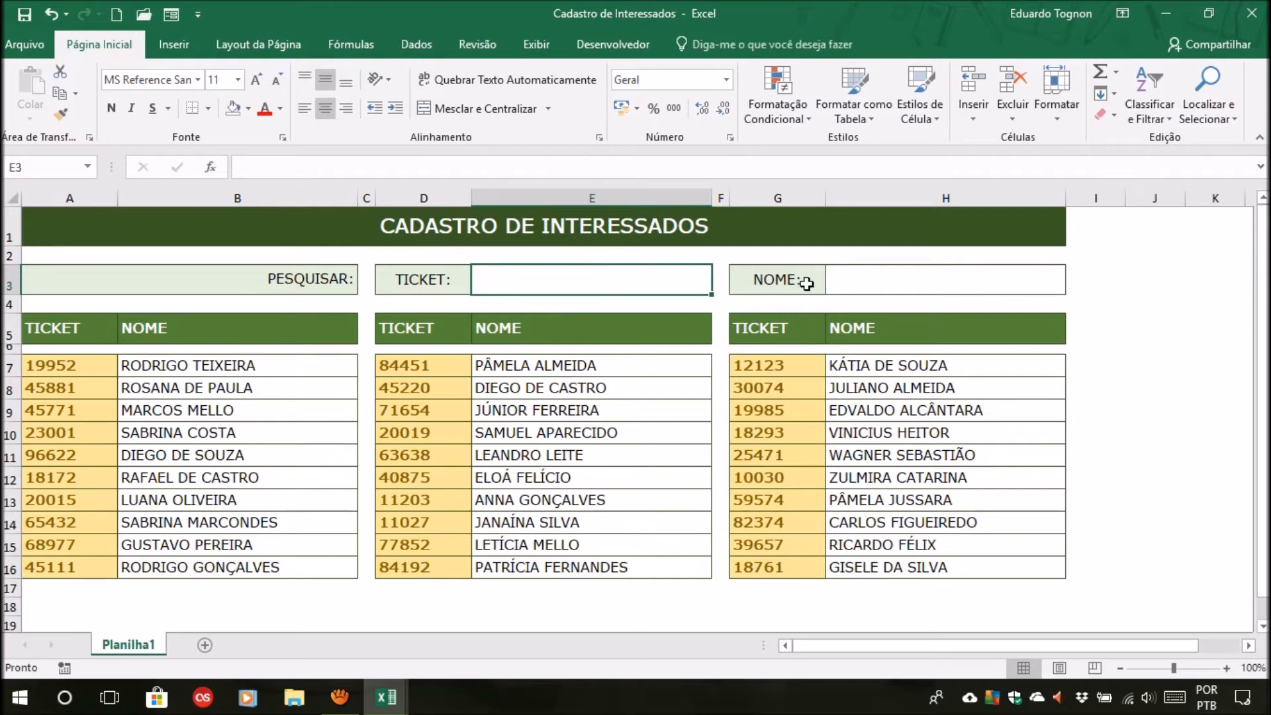
type("6")
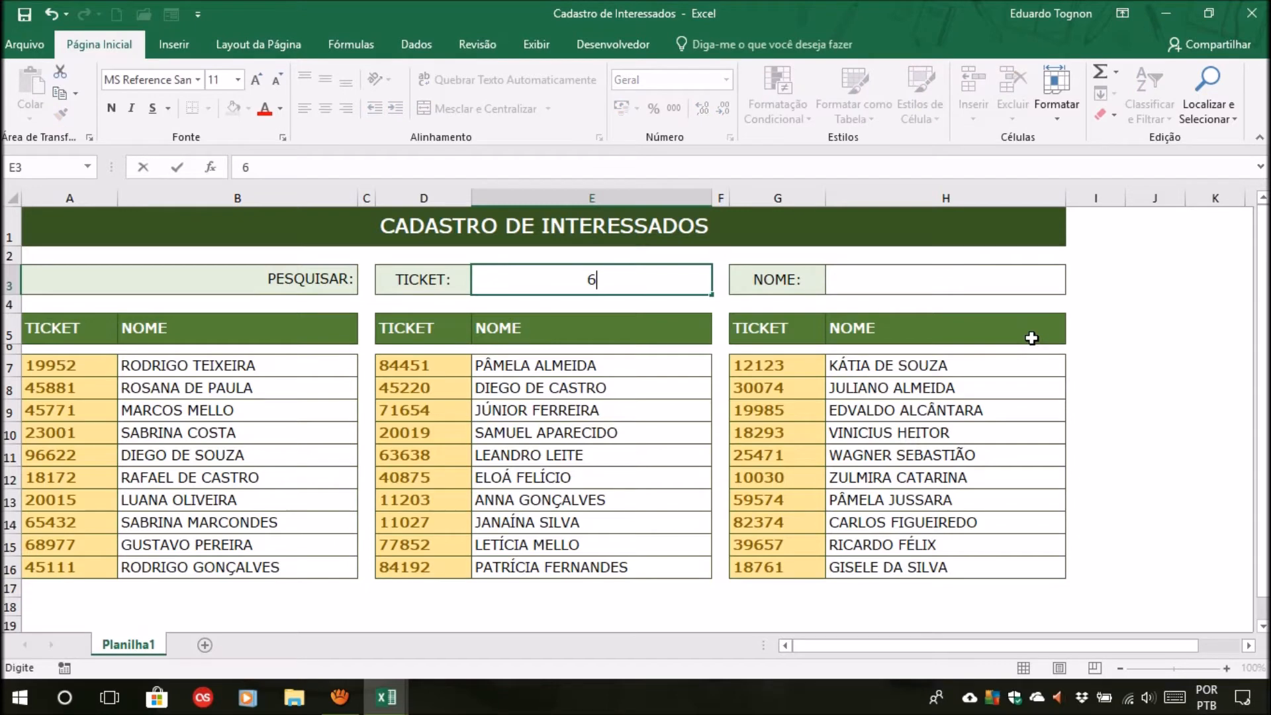
key("Return")
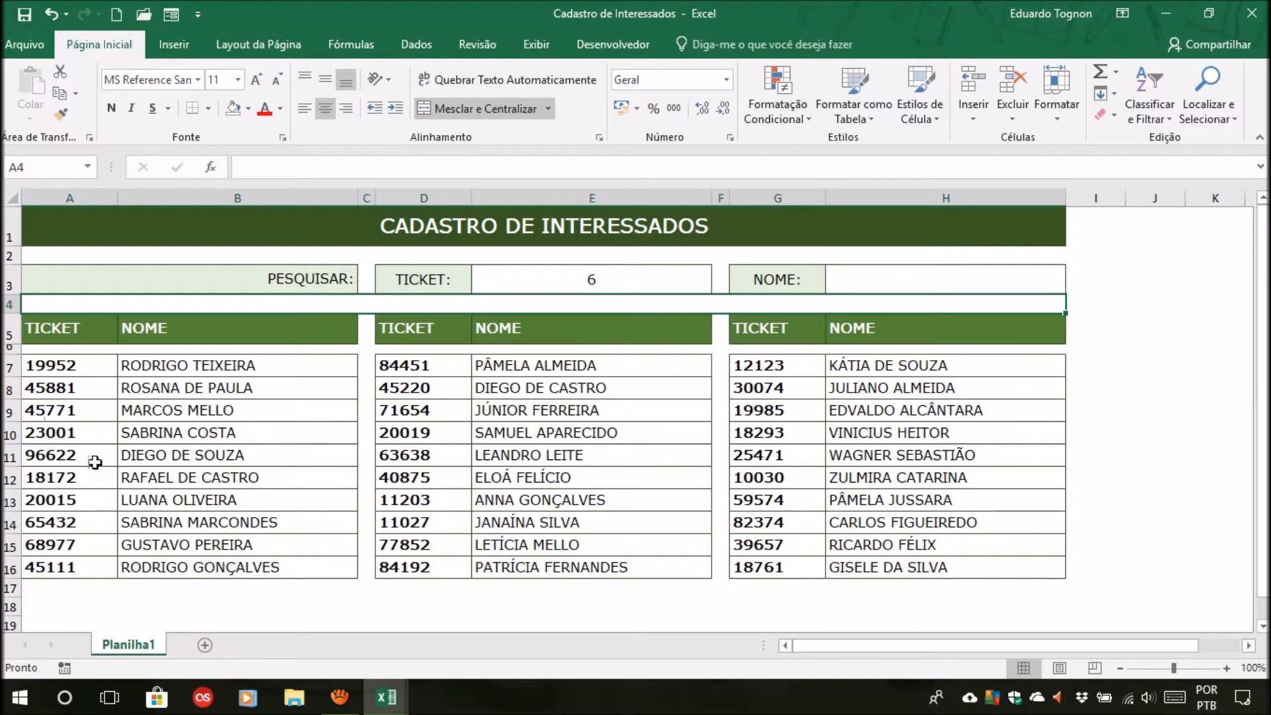
left_click(53, 523)
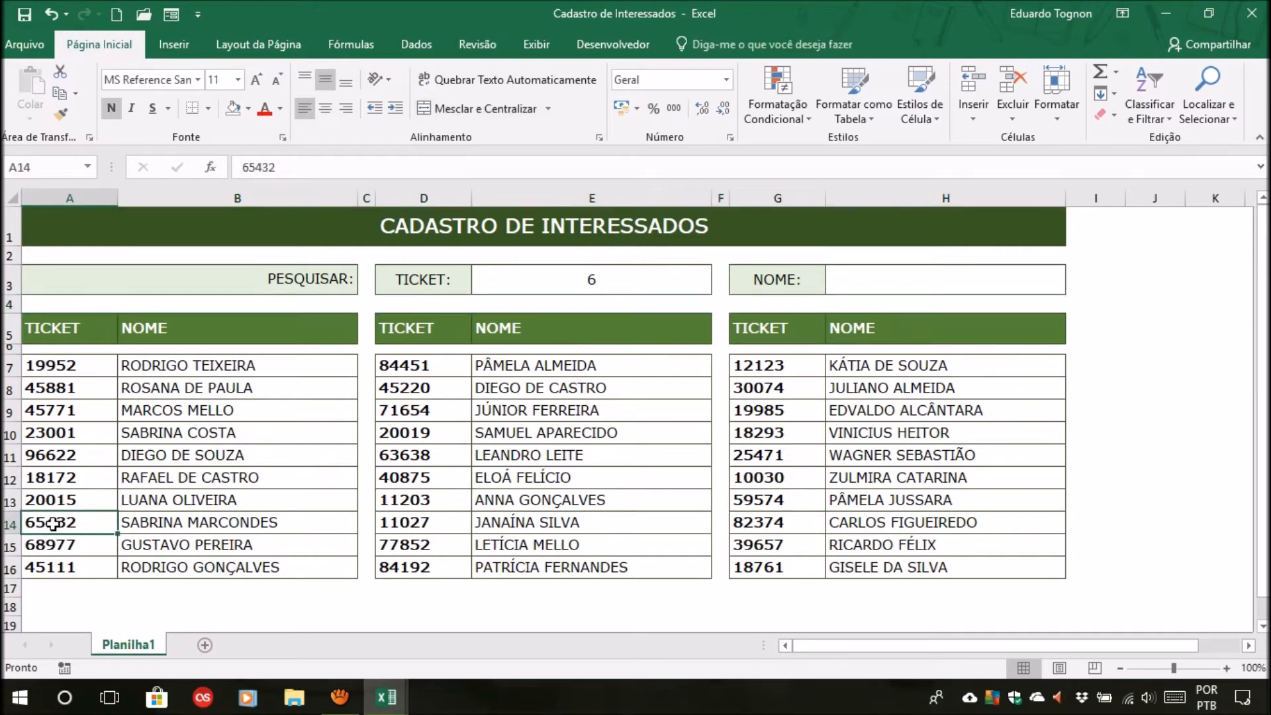
left_click(412, 456)
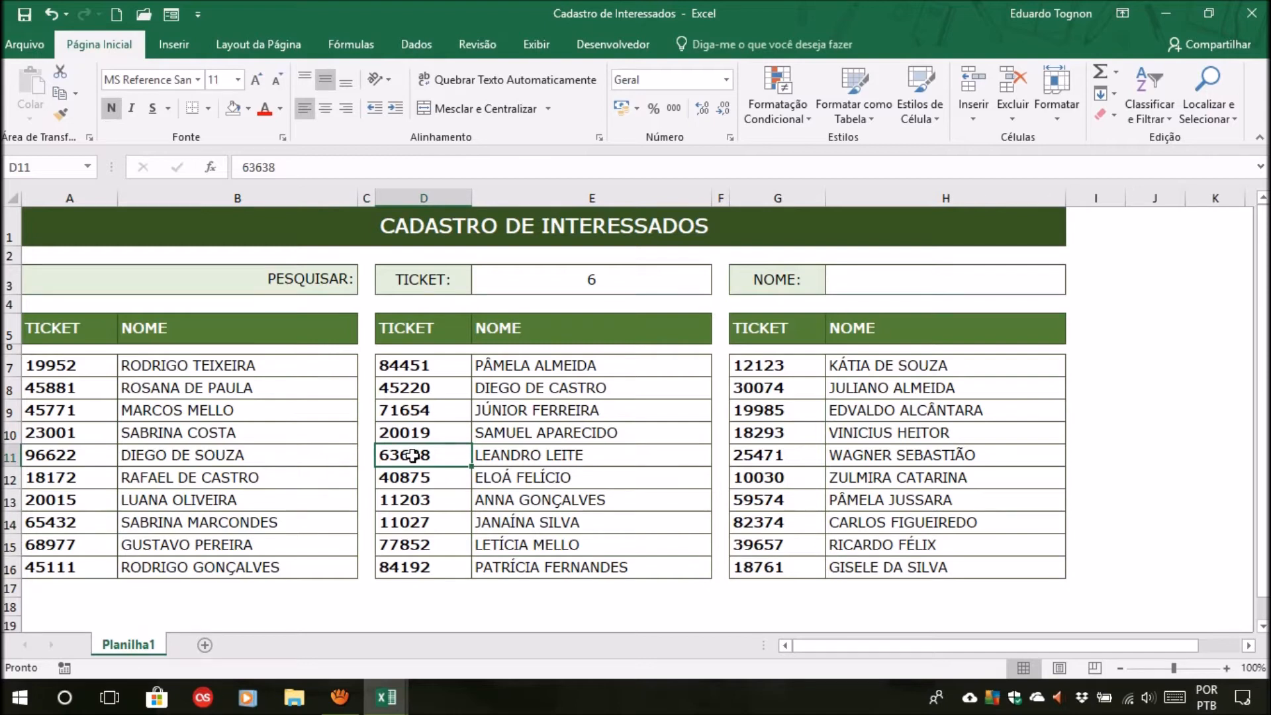
Compare the search value in E3 with the ticket ranges in columns A, D and G, which the rule covers.
left_click(614, 288)
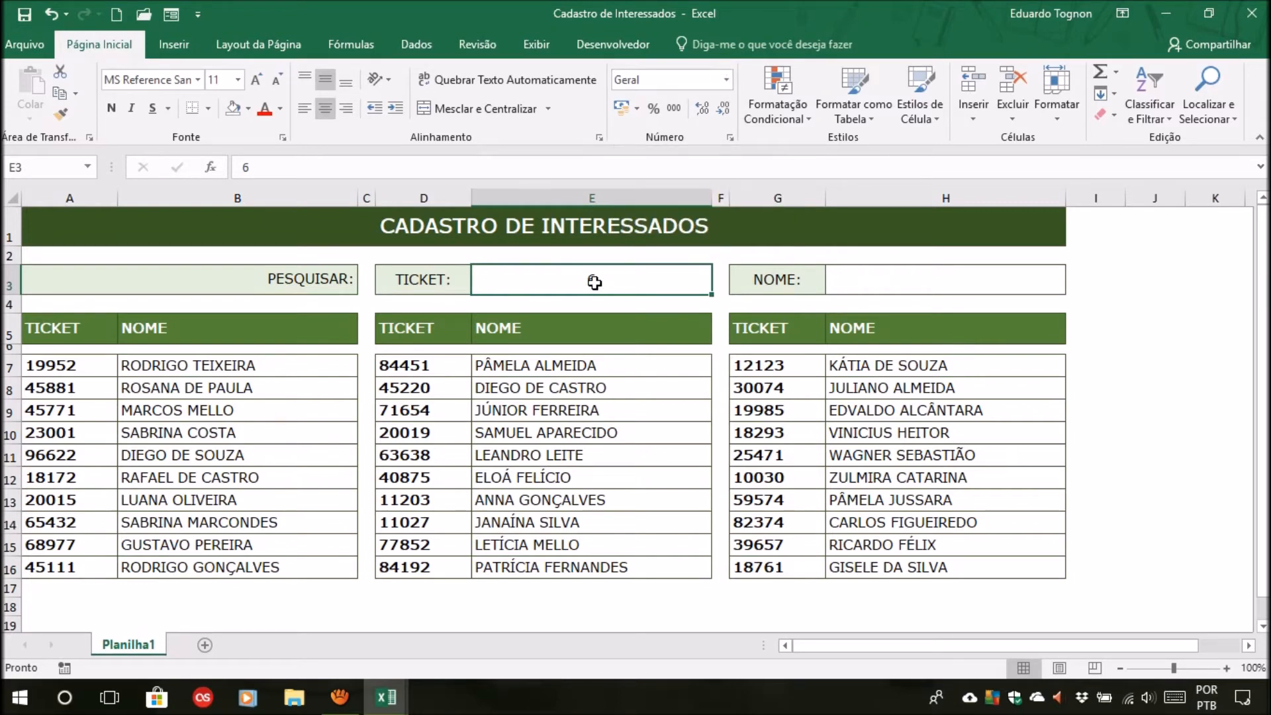
left_click(57, 363)
left_click(52, 389)
left_click(56, 413)
left_click(483, 427)
left_click(447, 428)
left_click(755, 407)
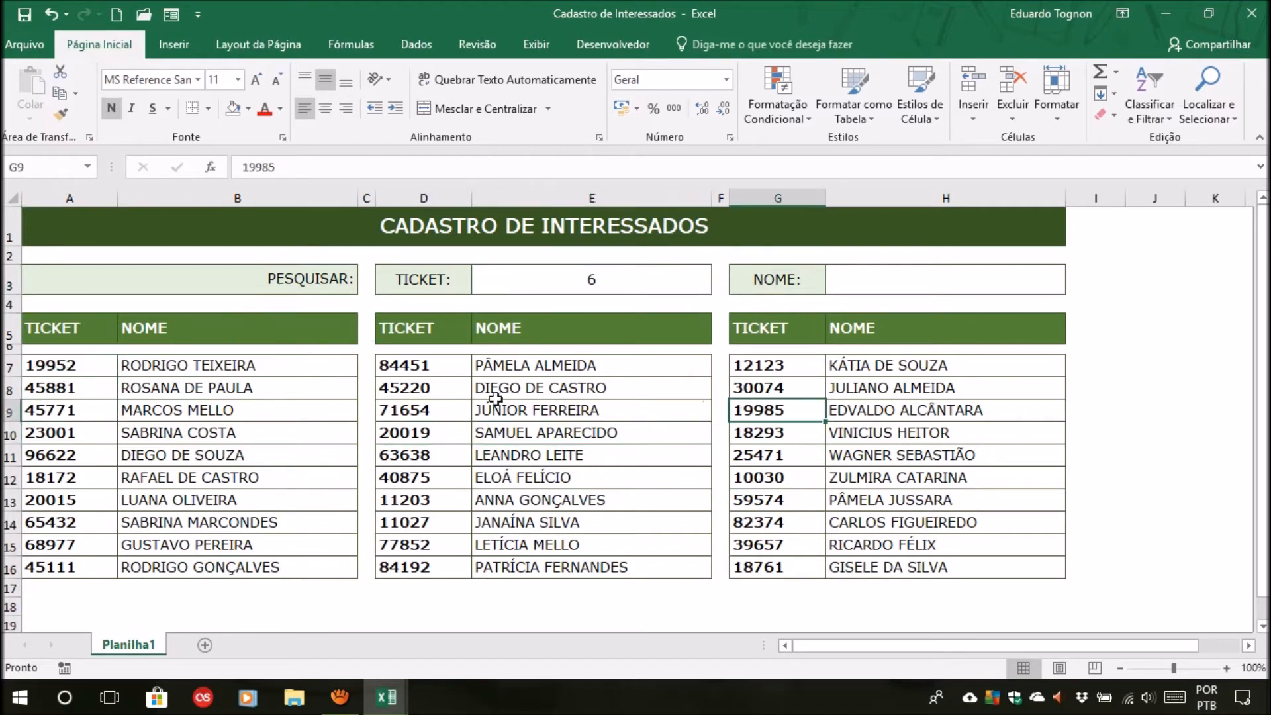
left_click(73, 370)
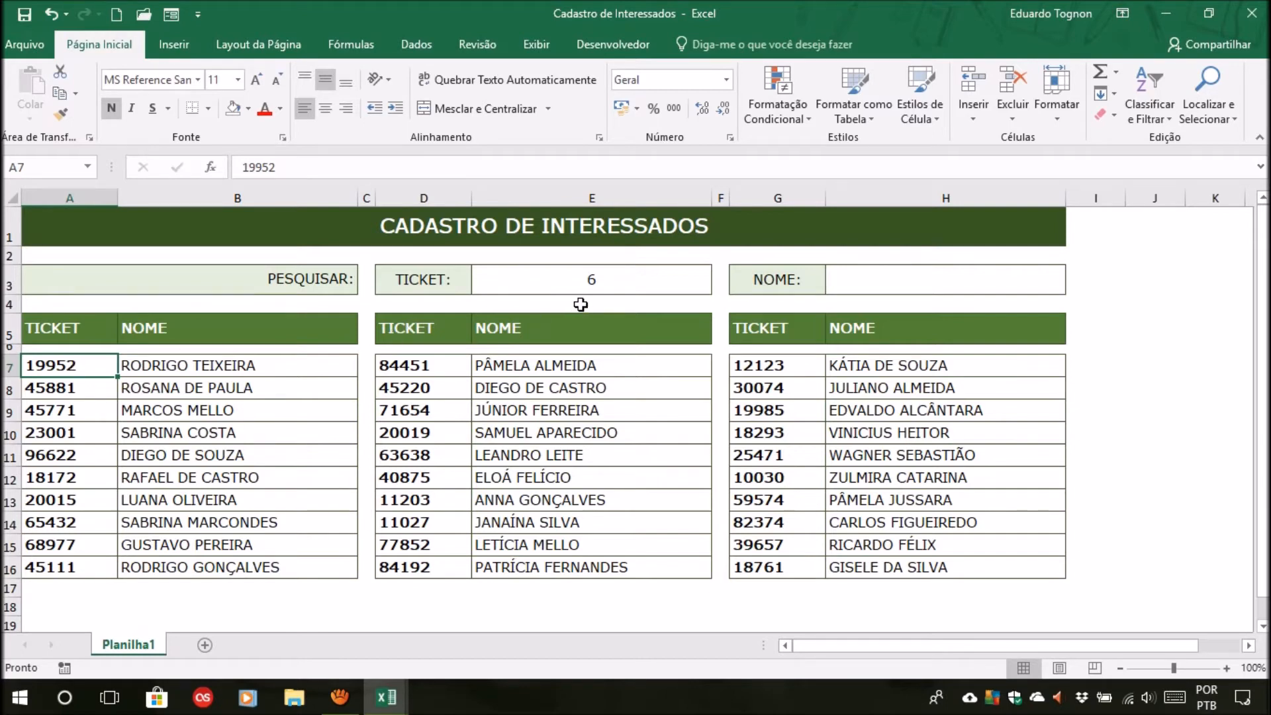
left_click(603, 290)
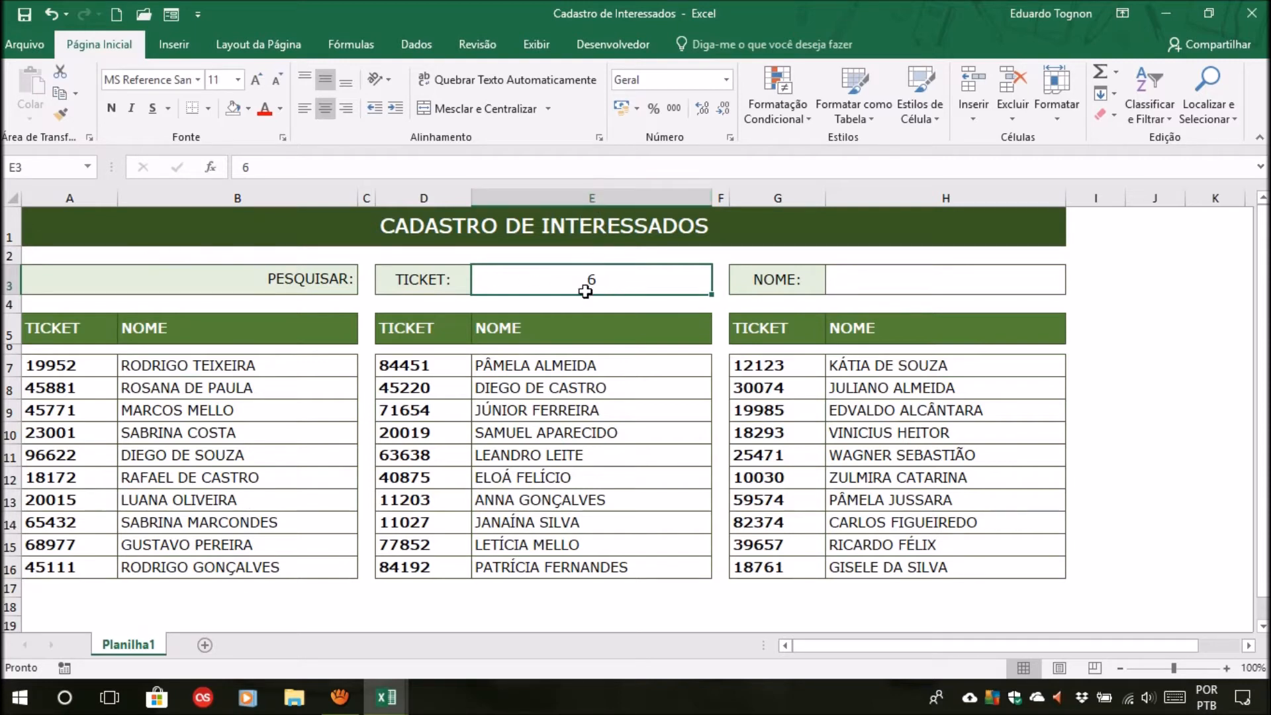
left_click_drag(68, 366, 57, 564)
left_click_drag(438, 366, 460, 563)
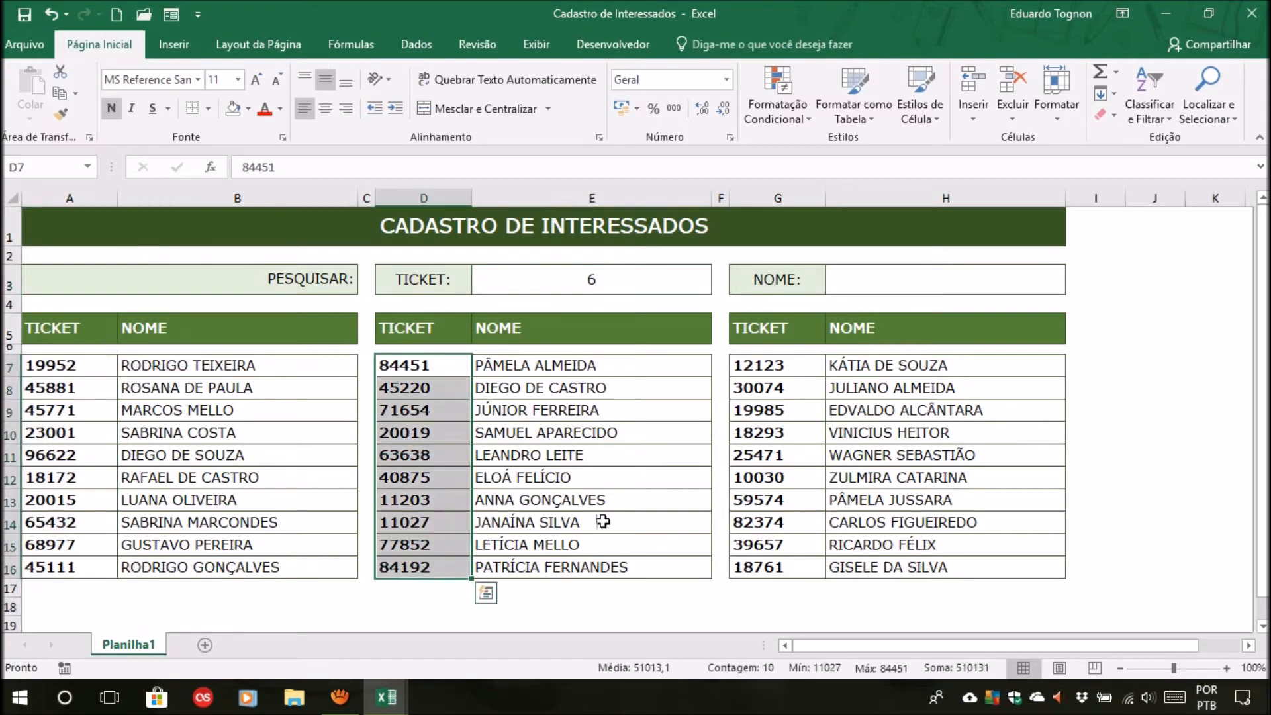
left_click_drag(761, 364, 763, 573)
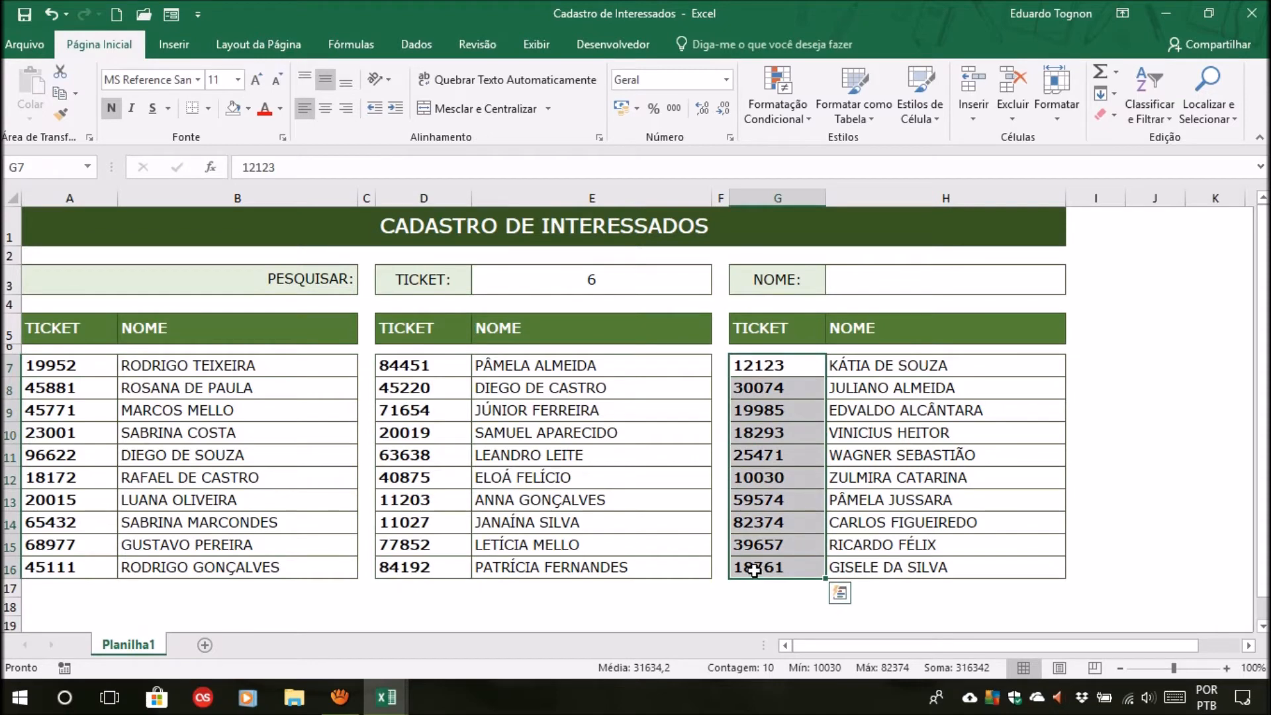
left_click(587, 282)
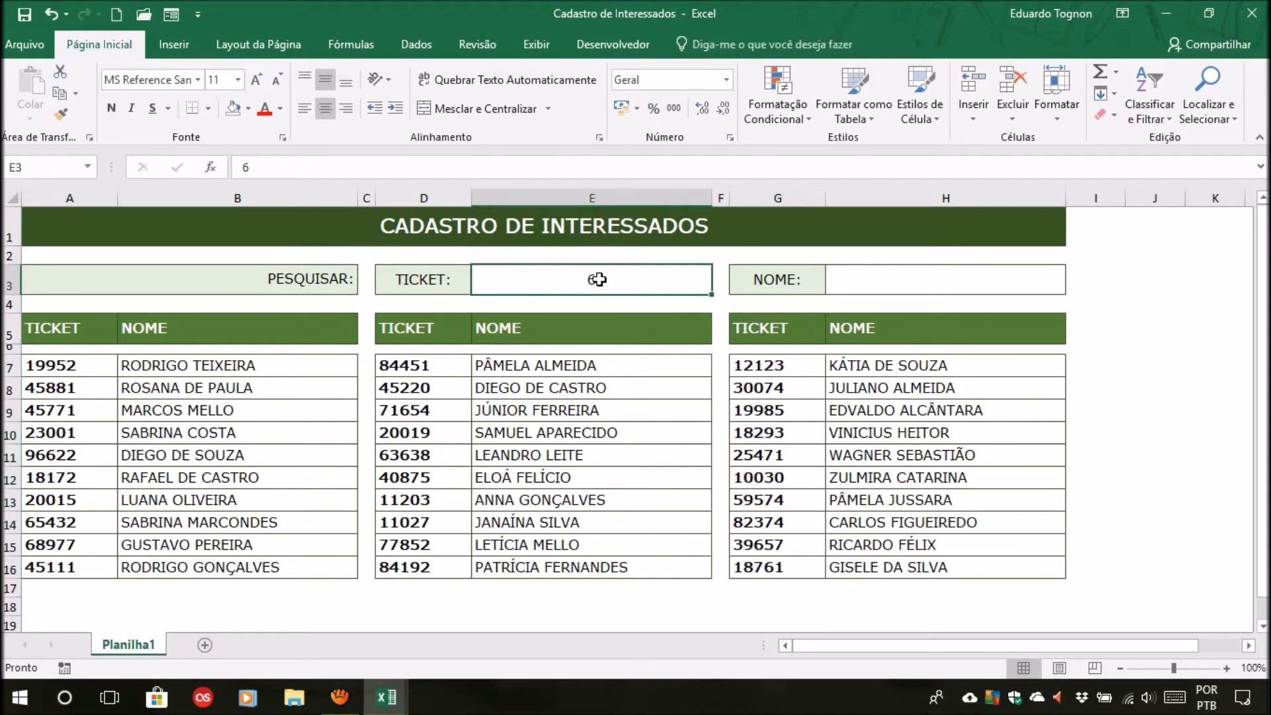
left_click_drag(43, 365, 57, 523)
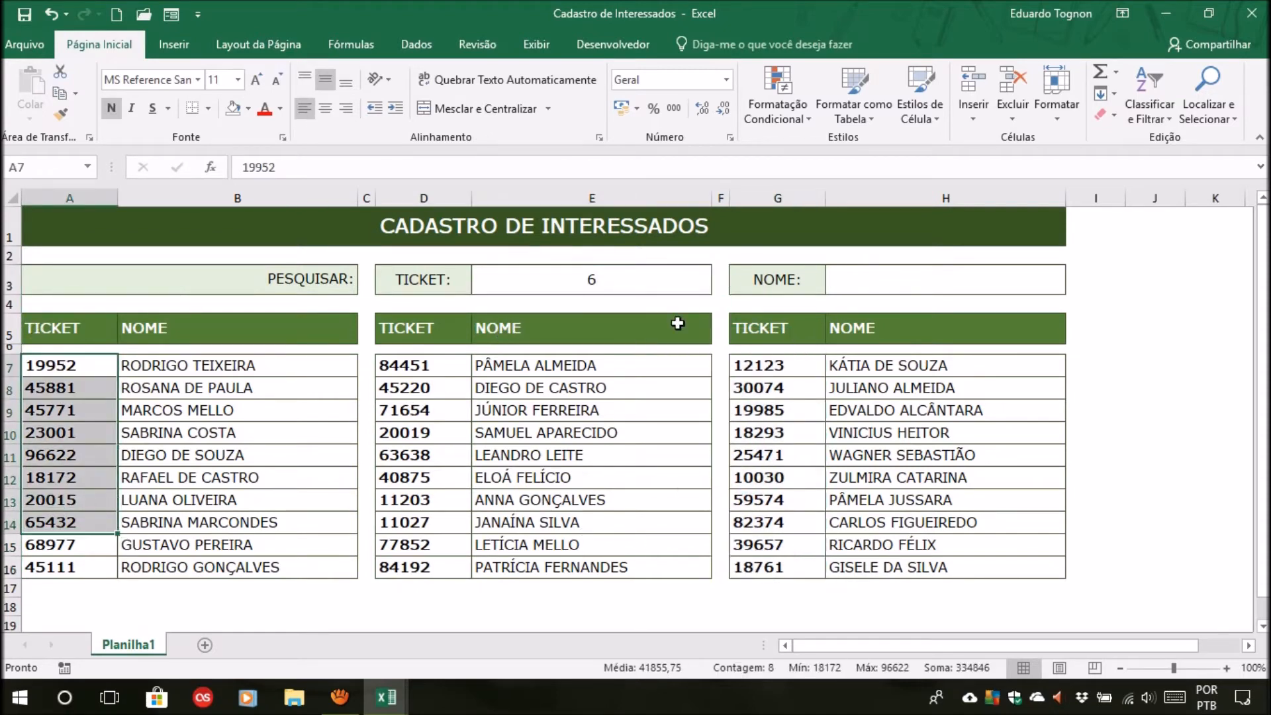
Set the number format of the ticket search cell E3 to Texto.
left_click(624, 271)
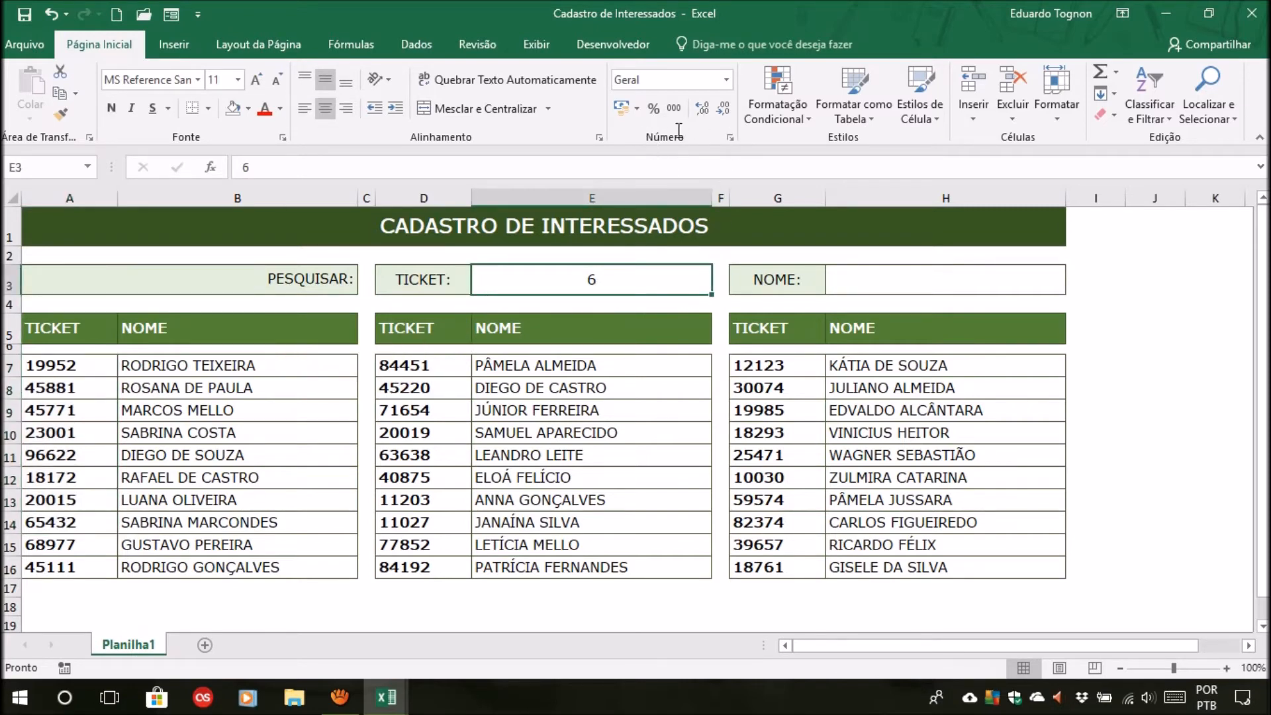
left_click(727, 80)
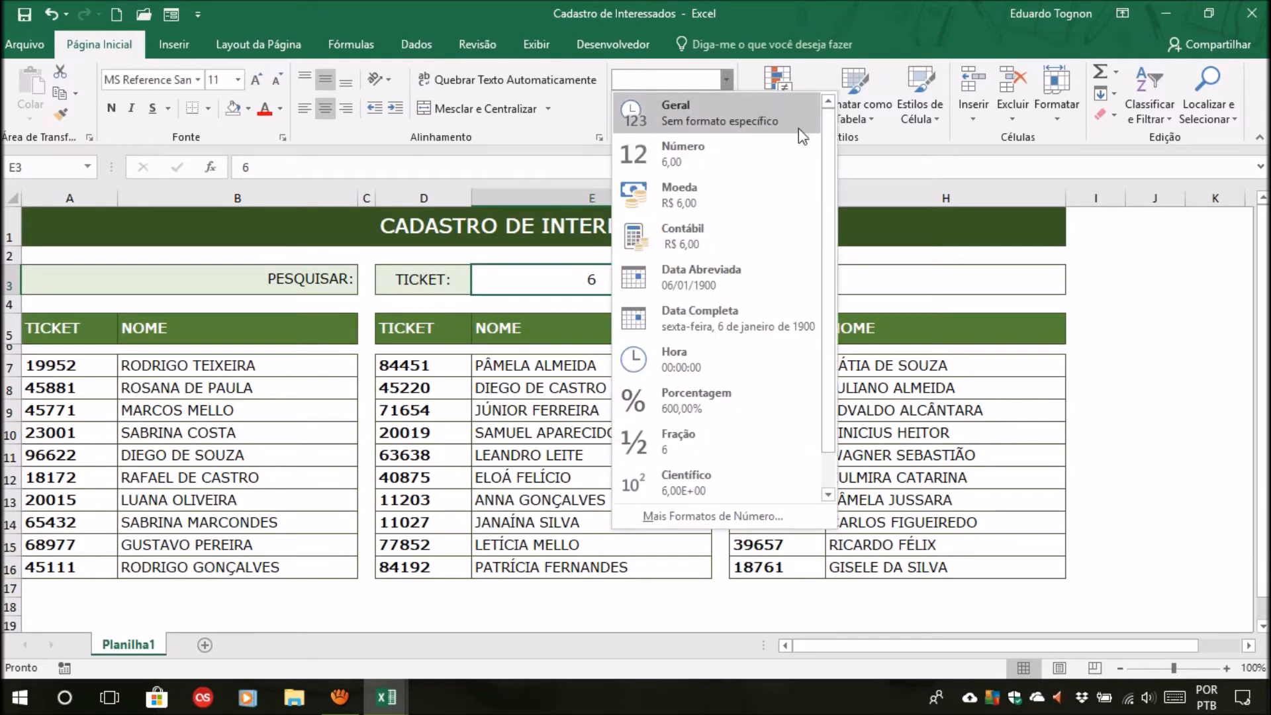
scroll(790, 336, "down", 1)
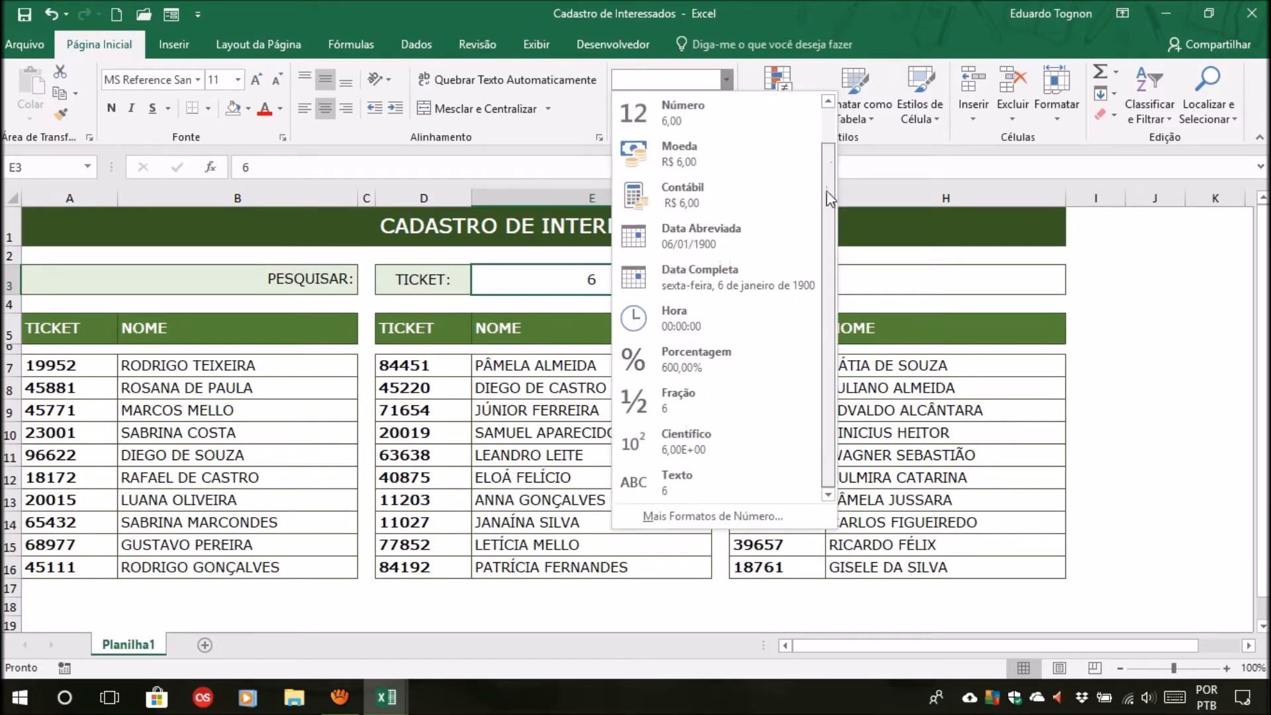
left_click(705, 479)
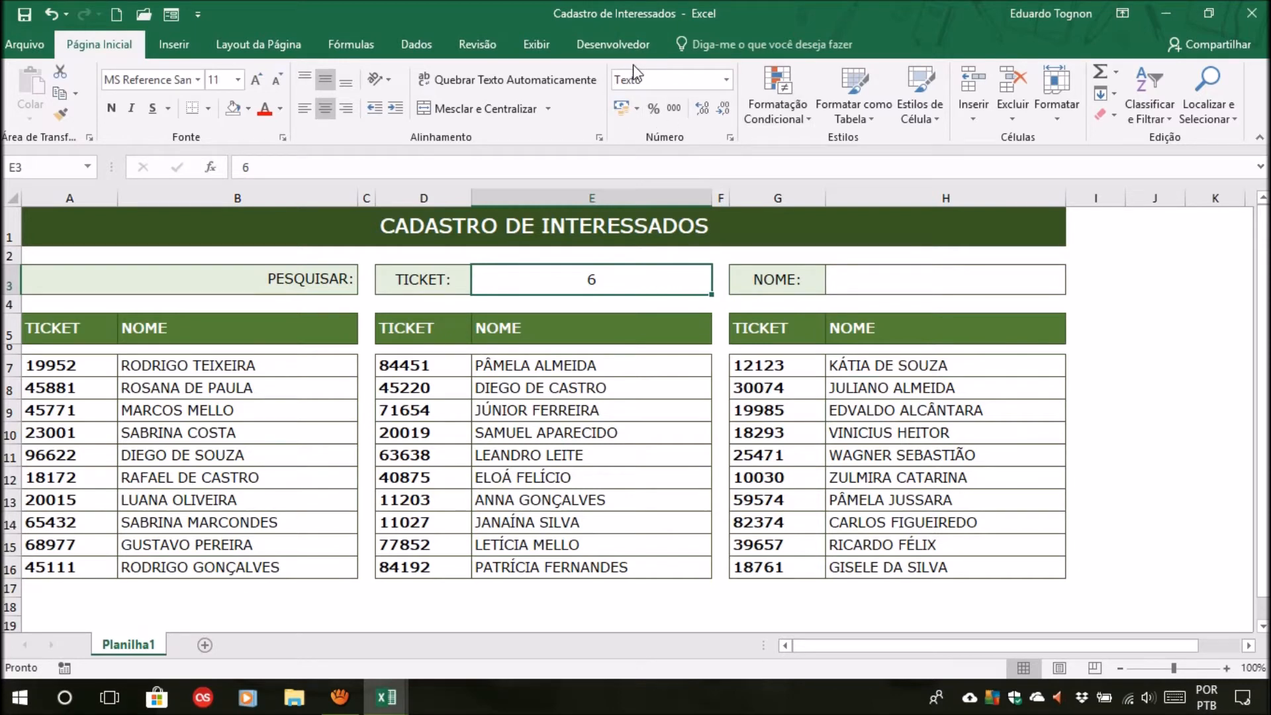
left_click(1159, 391)
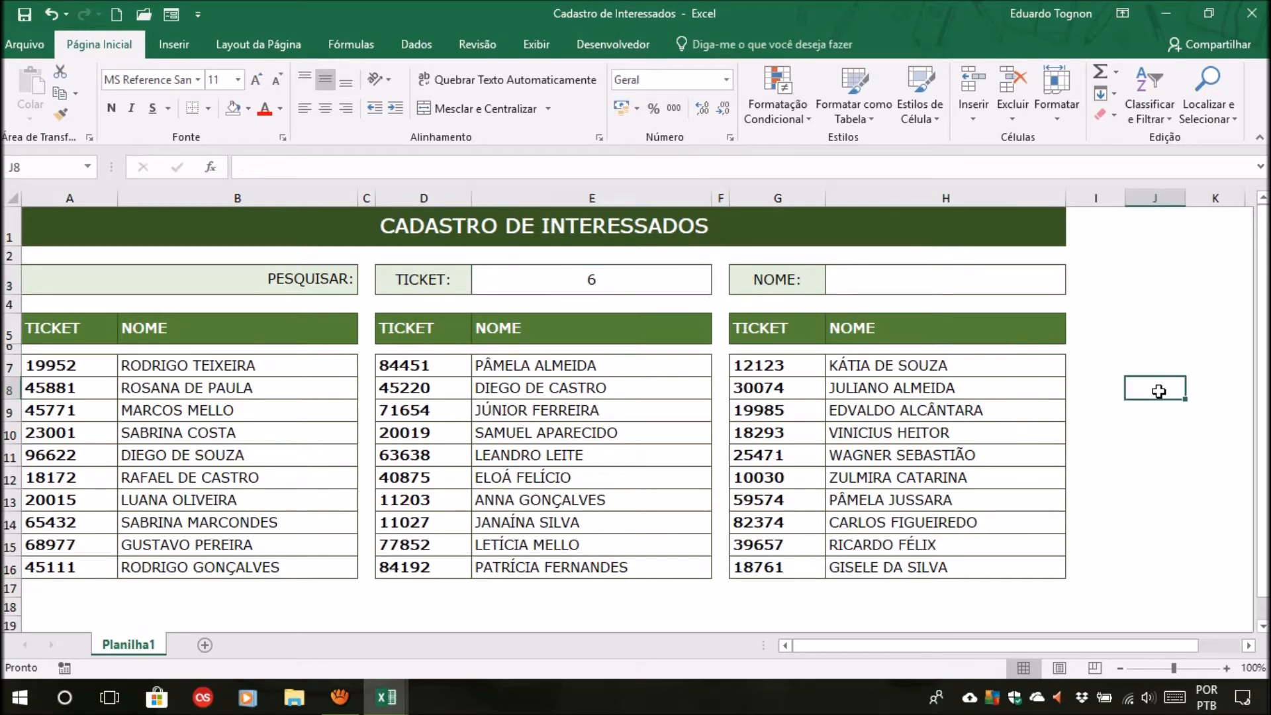
Clear the ticket search cell E3 and enter 6 again to retest the rule.
left_click(605, 291)
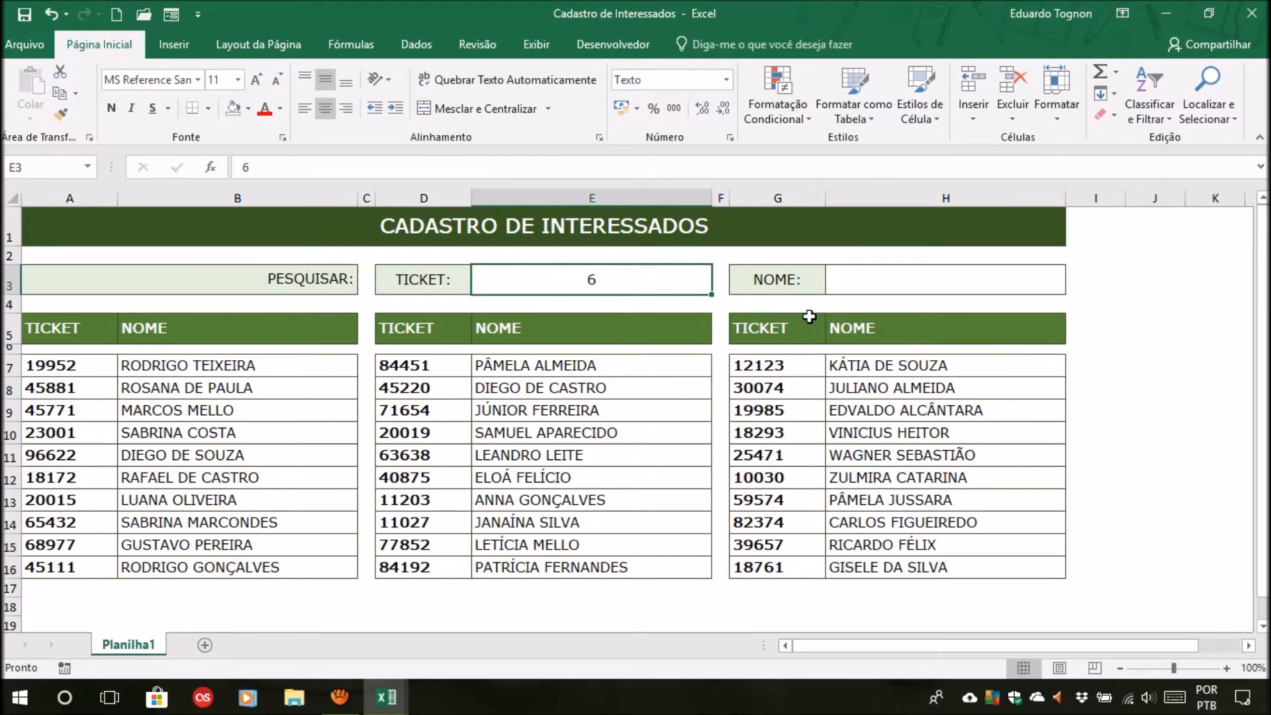
key("Delete")
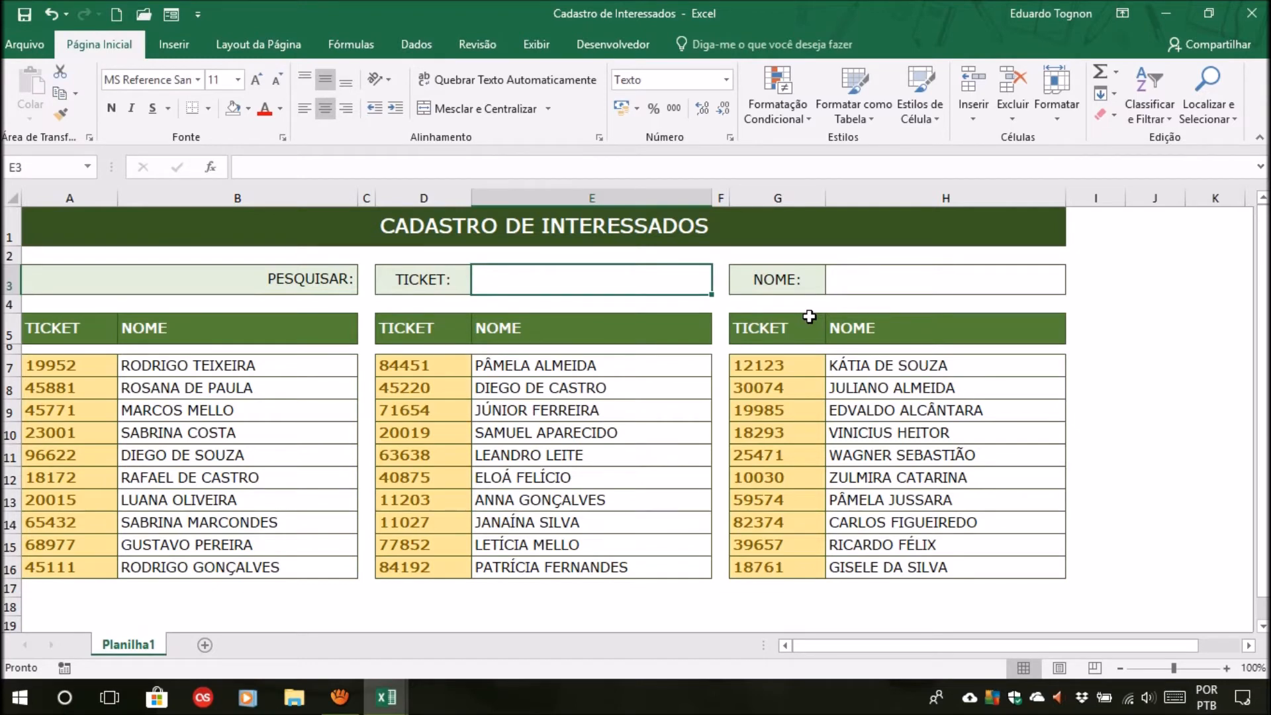
type("6")
key("Return")
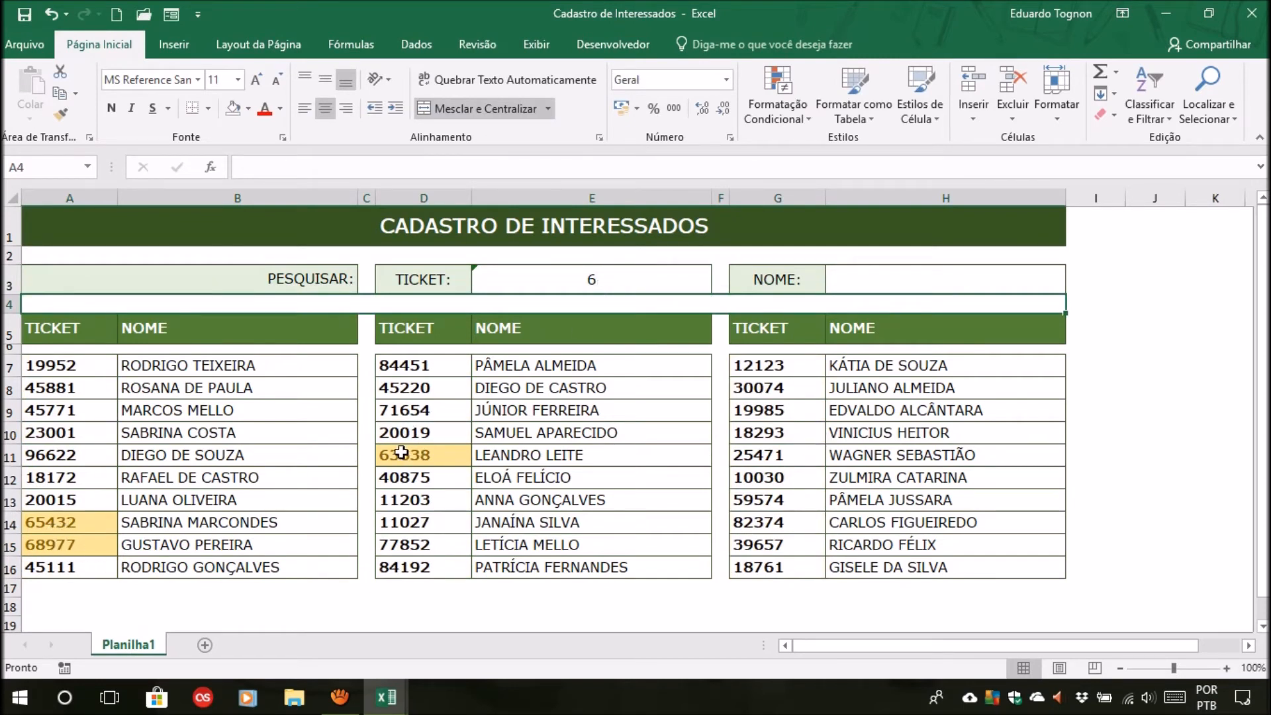
Search for tickets beginning with 25 using cell E3, and check the matching ticket in column G.
left_click(590, 279)
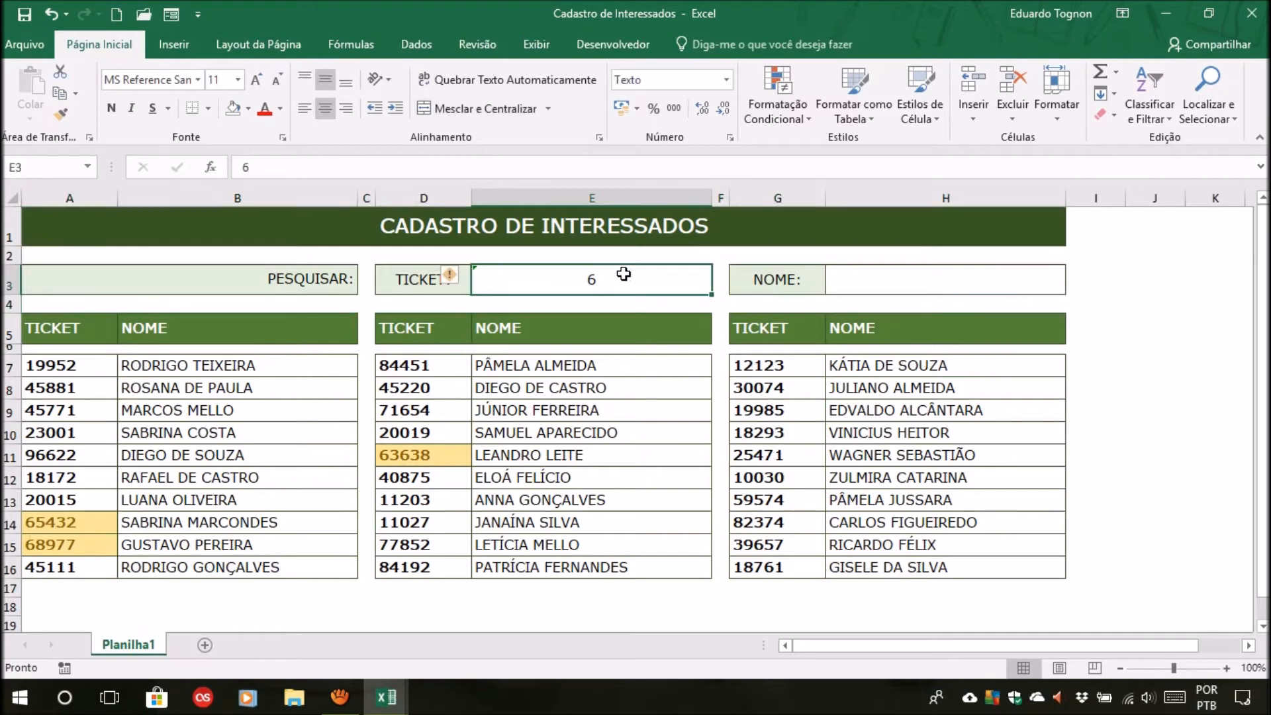
mouse_move(463, 280)
type("25")
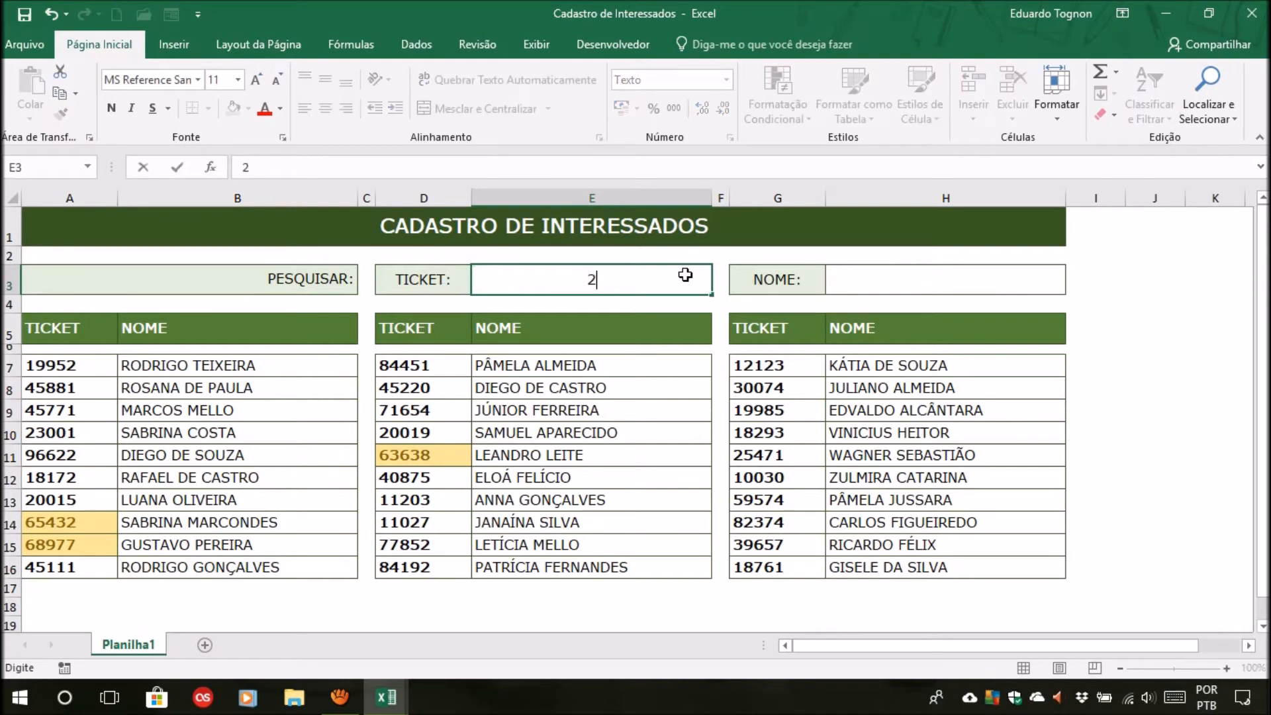
key("Return")
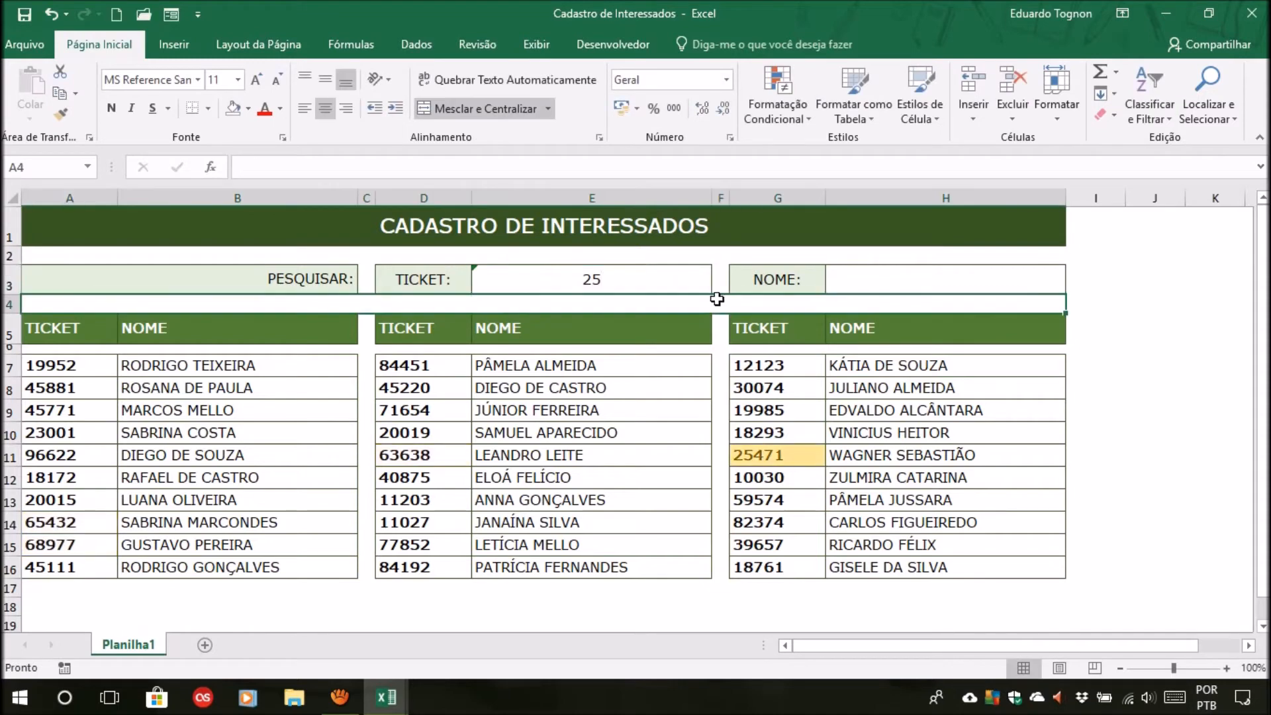
left_click(768, 454)
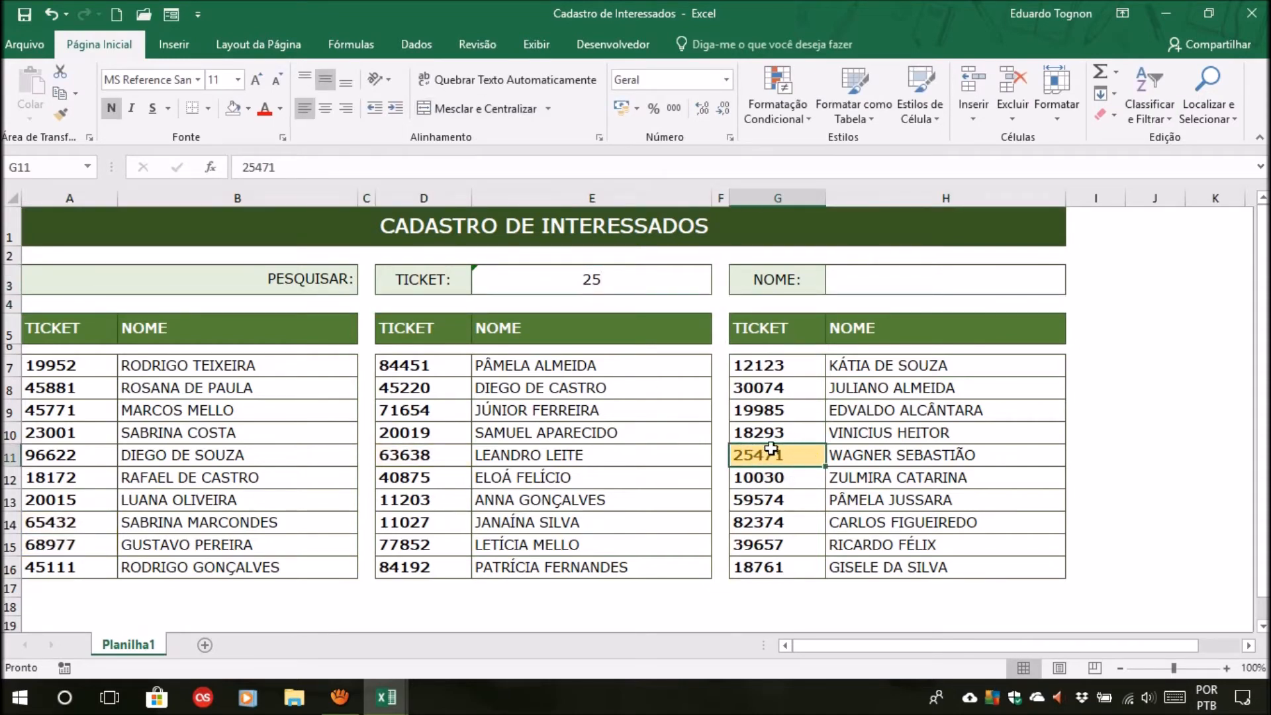
Test the ticket search in E3 with the prefix 45 and with the prefix 844.
left_click(544, 288)
type("45")
key("Return")
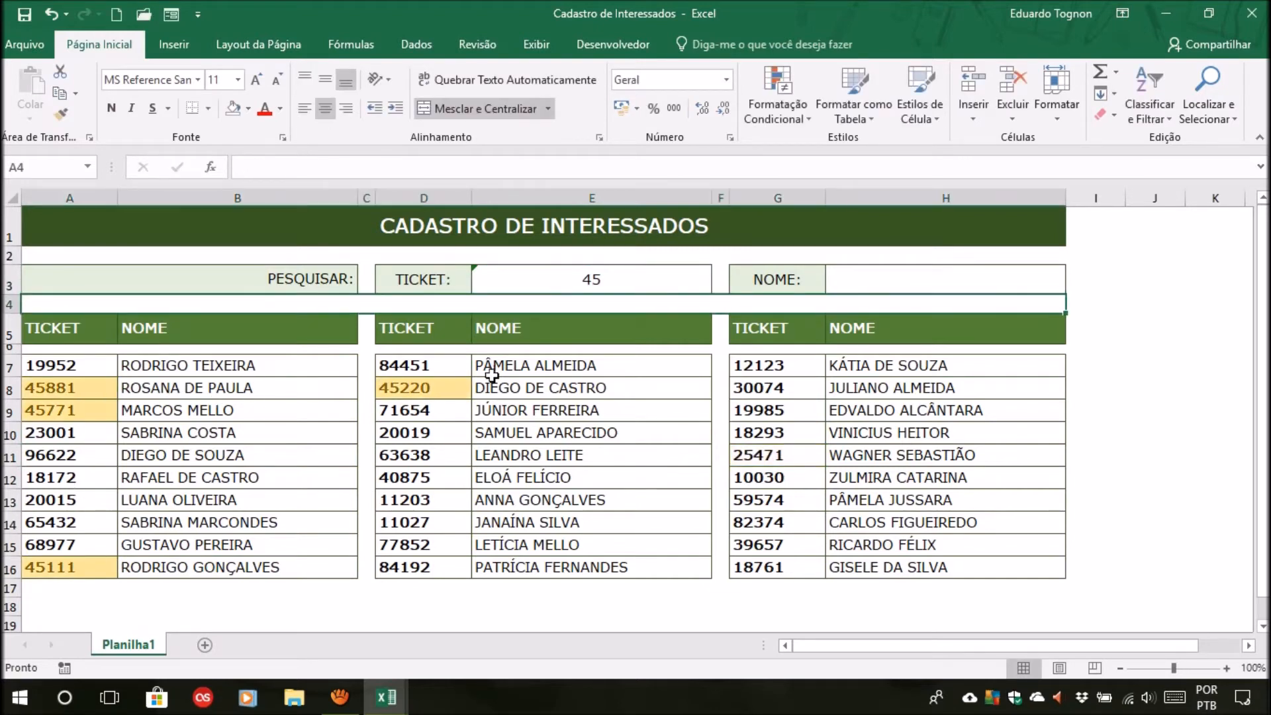
left_click(583, 277)
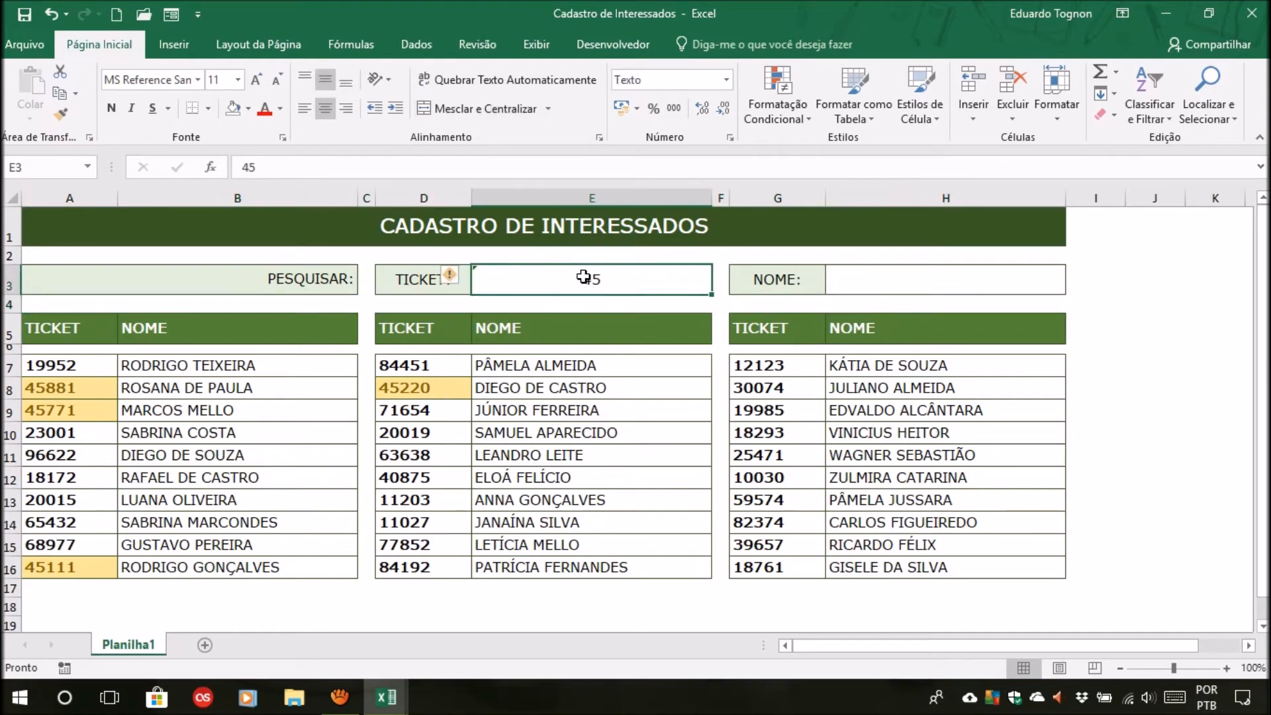
type("844")
key("Return")
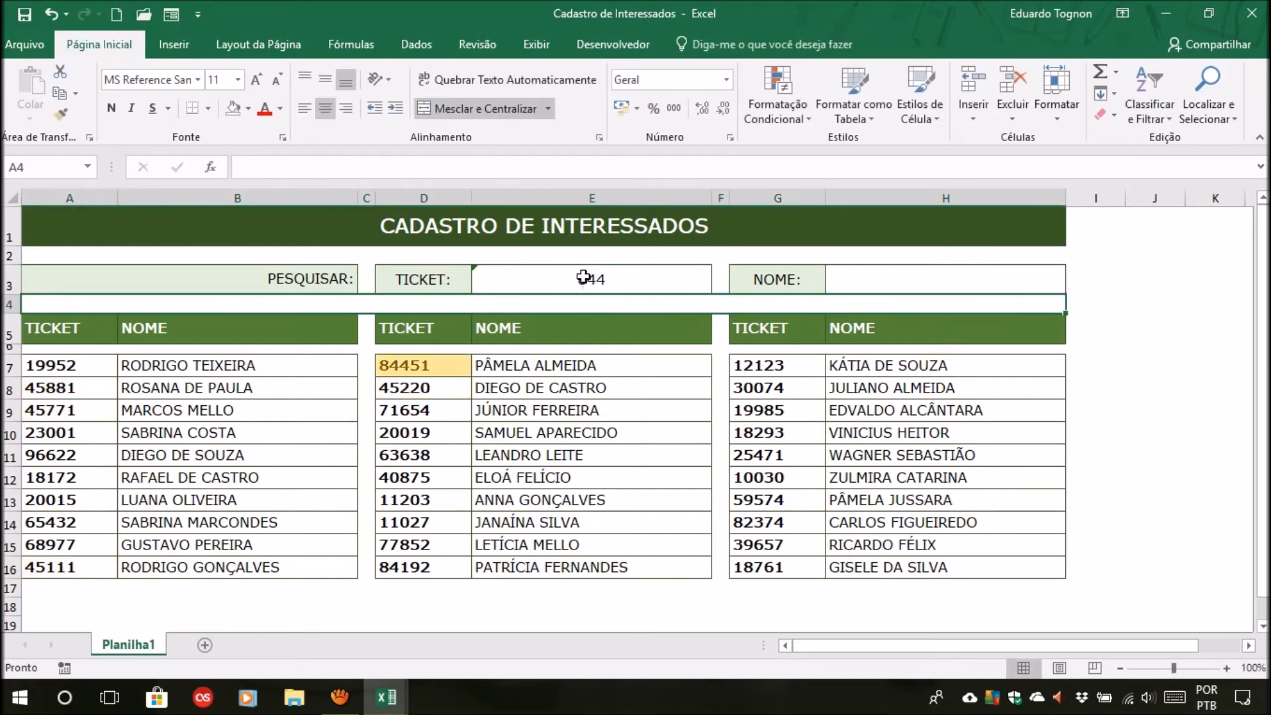
Enter the full ticket number from cell G7 in the ticket search cell E3, and check that cell.
left_click(576, 281)
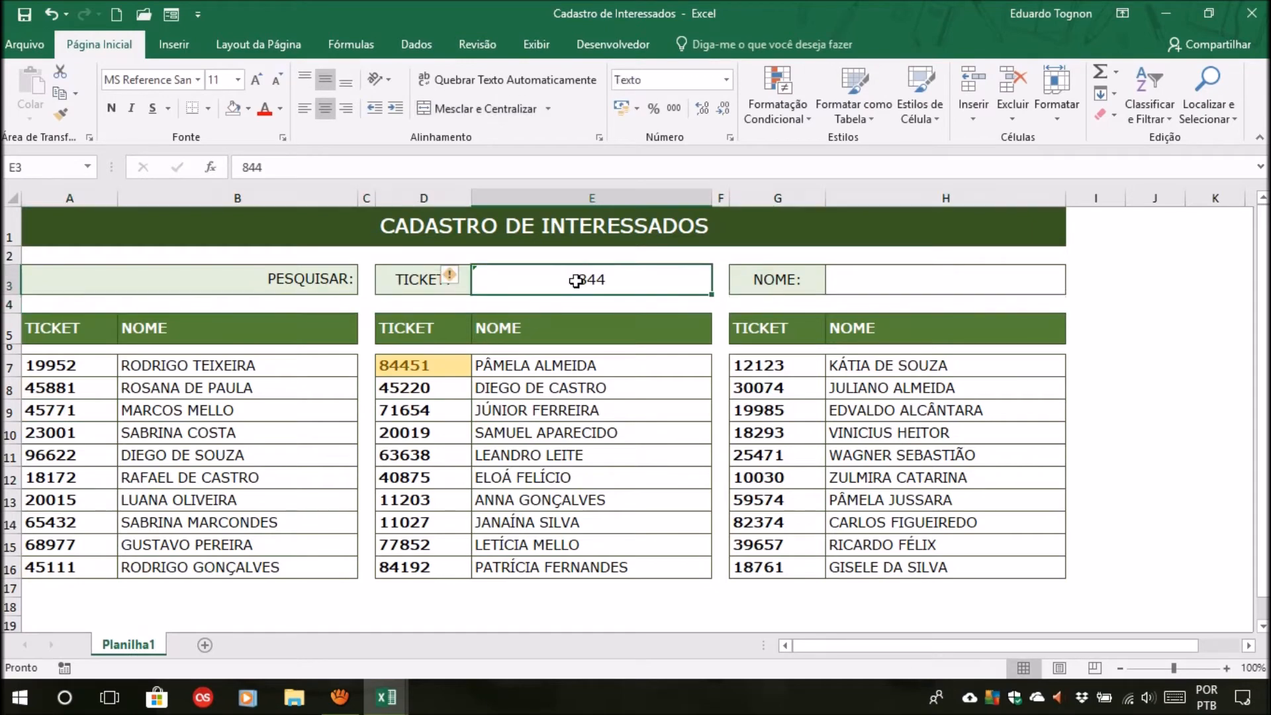
type("12123")
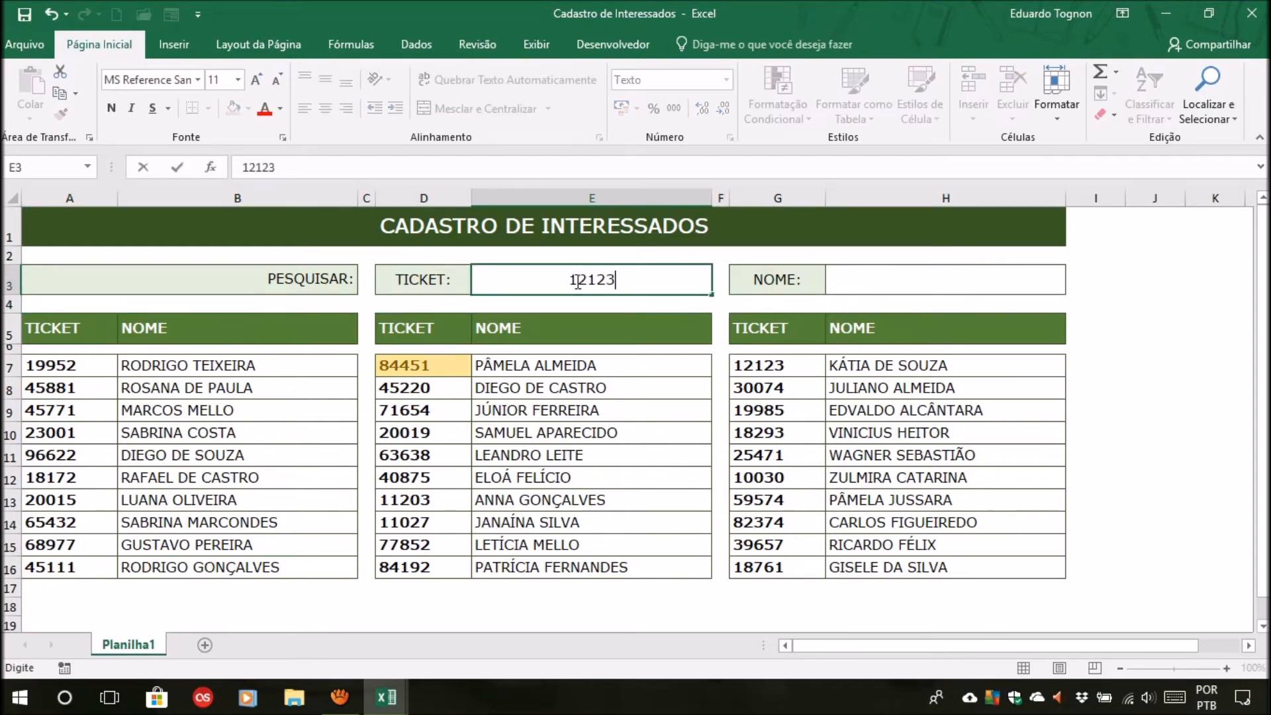
key("Return")
left_click(814, 368)
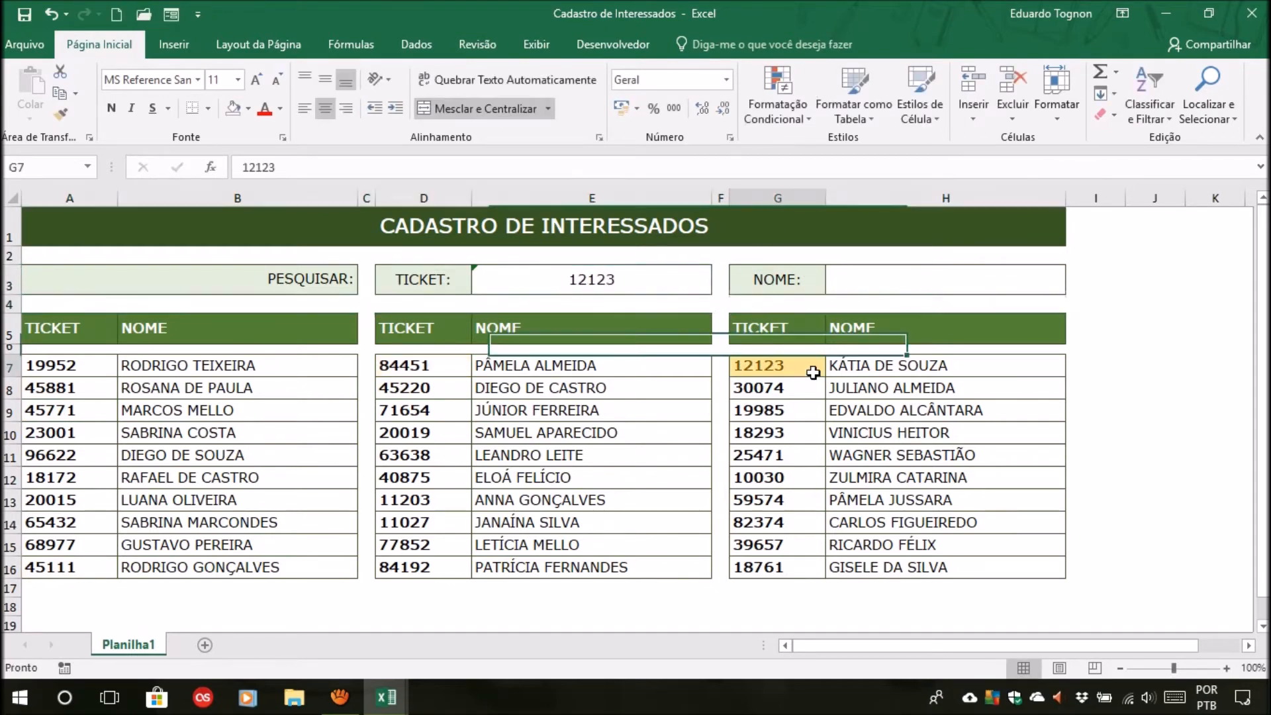
Clear the ticket search cell E3.
left_click(654, 281)
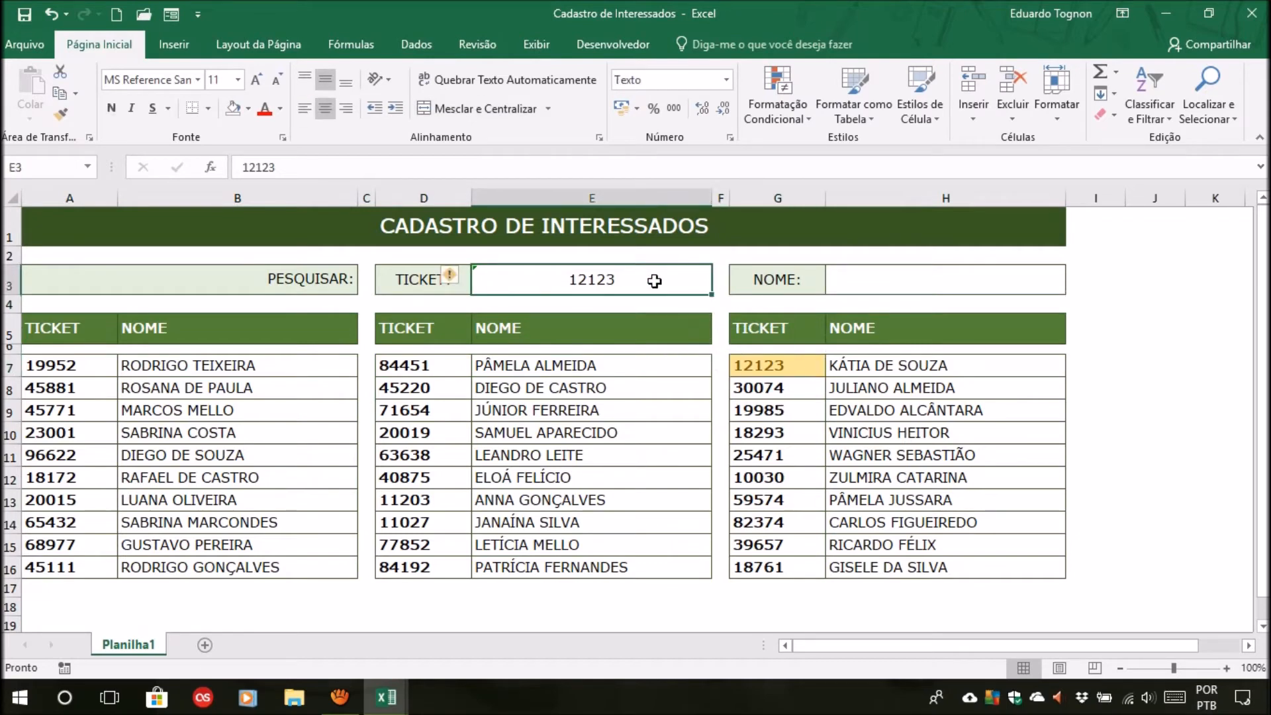
key("Delete")
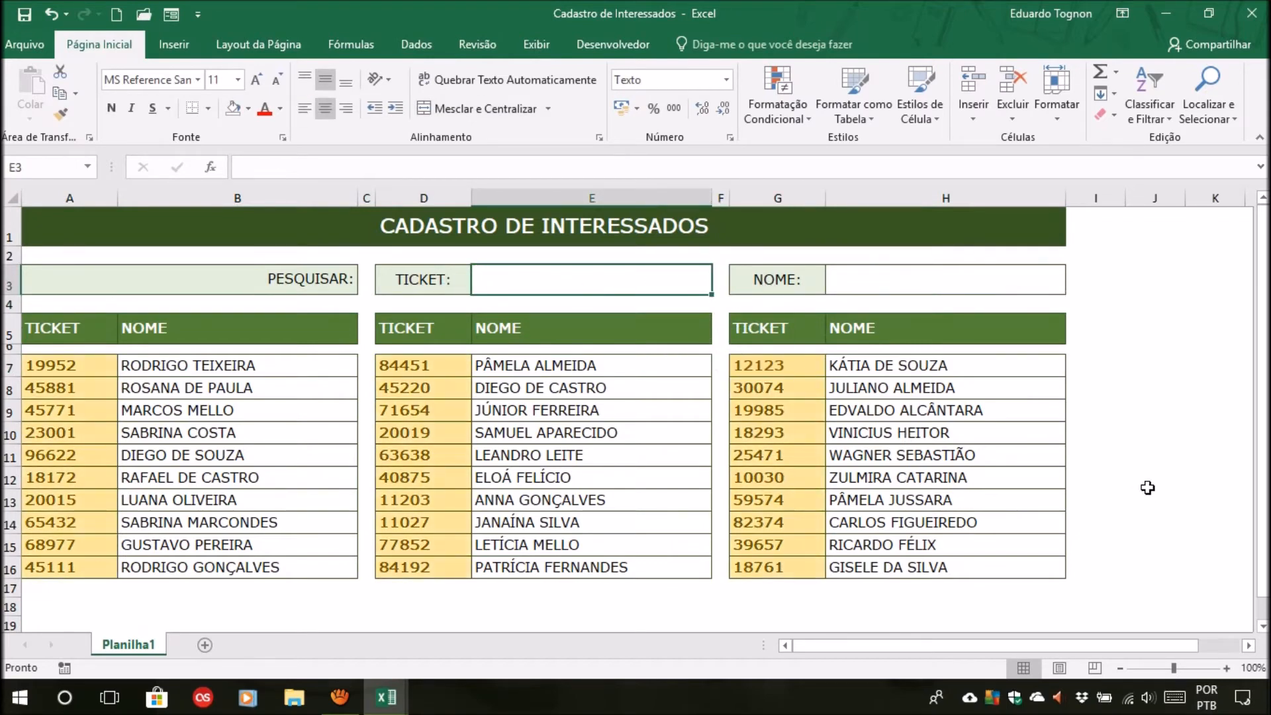
left_click(1146, 486)
Compare ticket cells A7 and D7 with the empty ticket search cell E3 to examine how the highlighting rule treats a blank search.
left_click(82, 367)
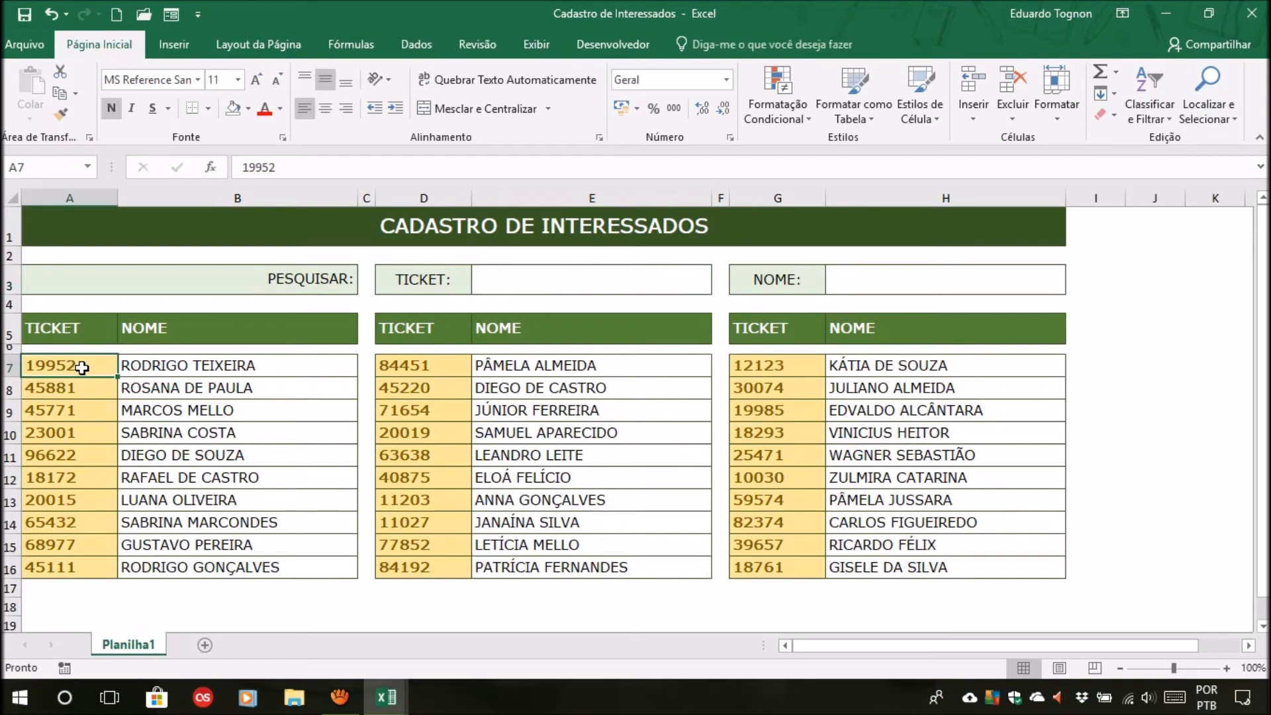
left_click(427, 363)
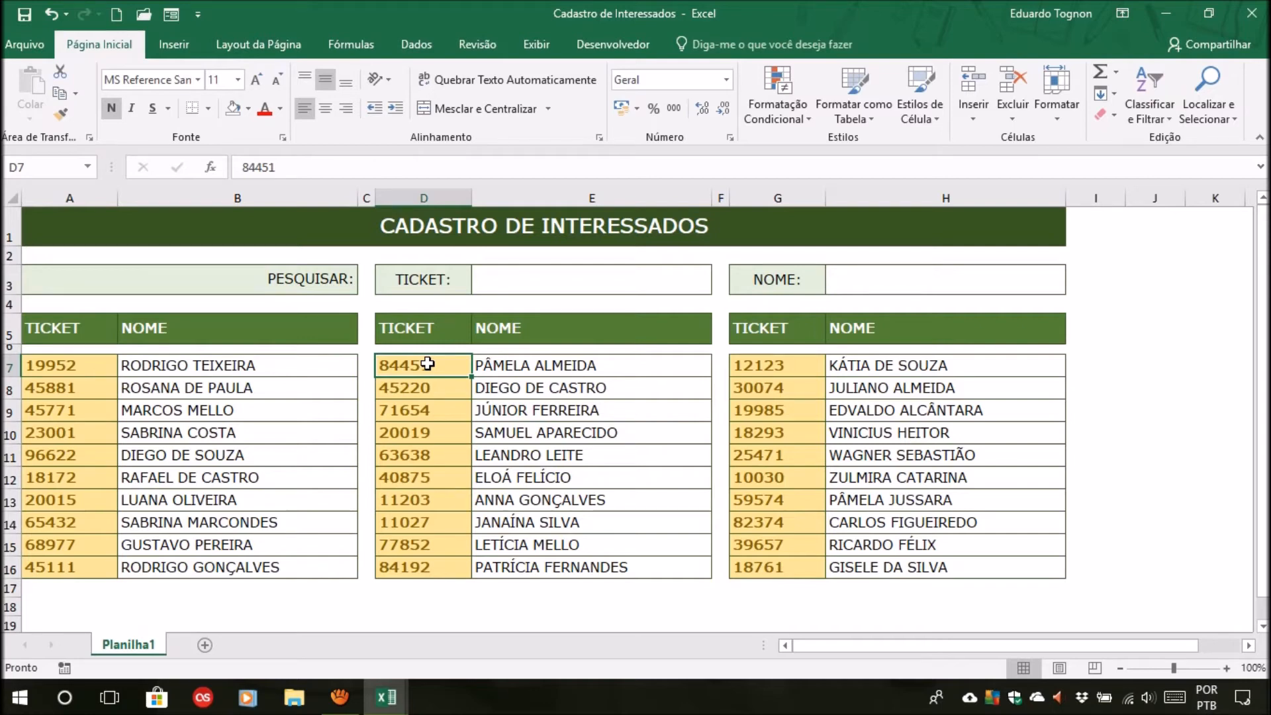
left_click(573, 293)
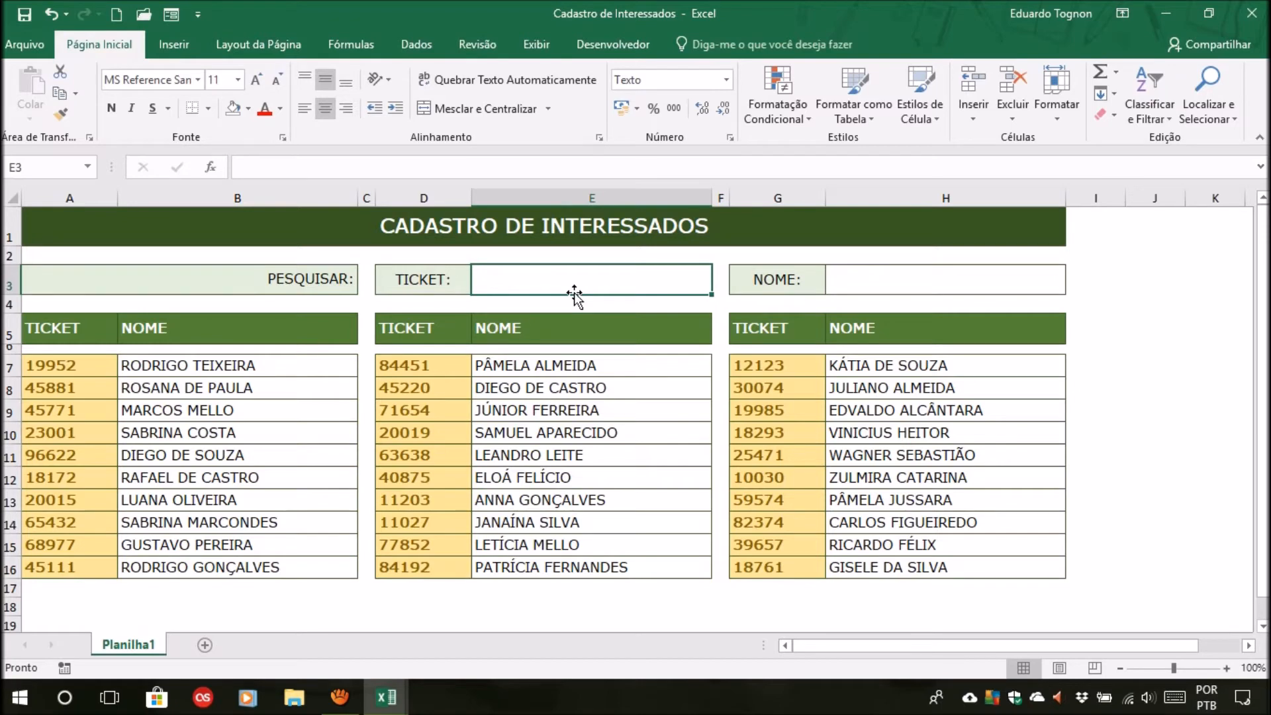
left_click(415, 364)
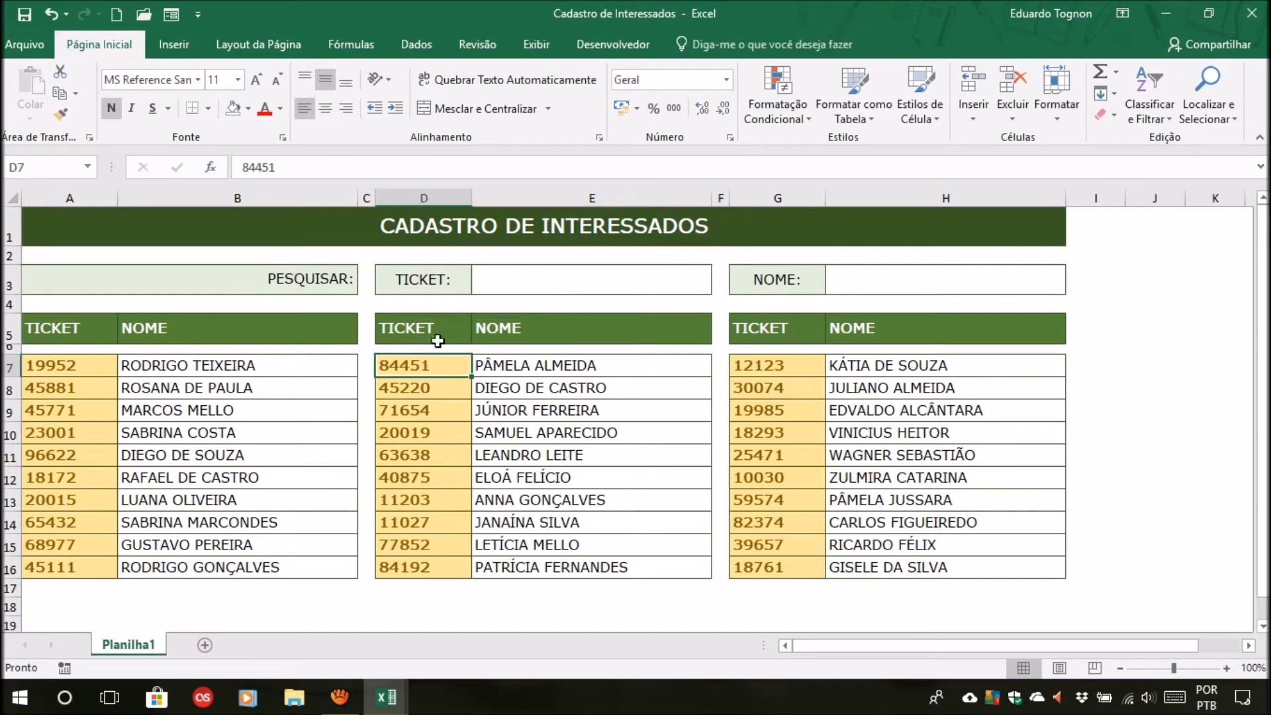
left_click(541, 287)
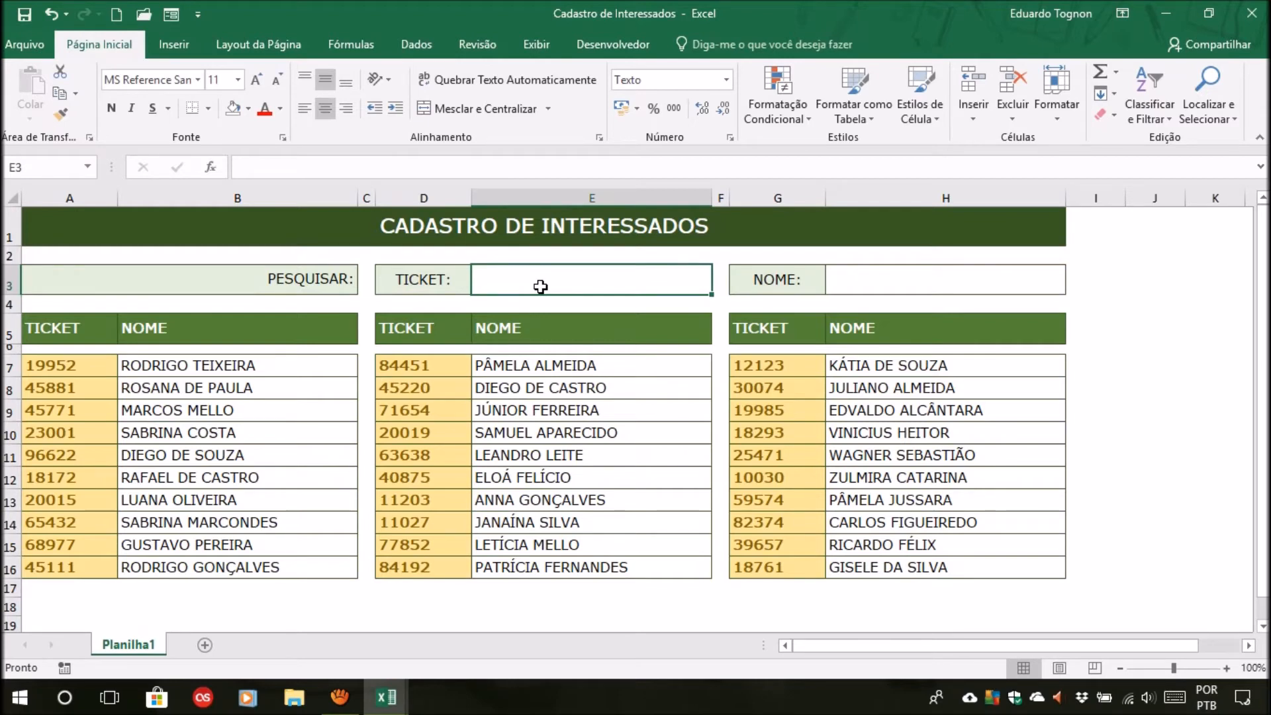
left_click(441, 366)
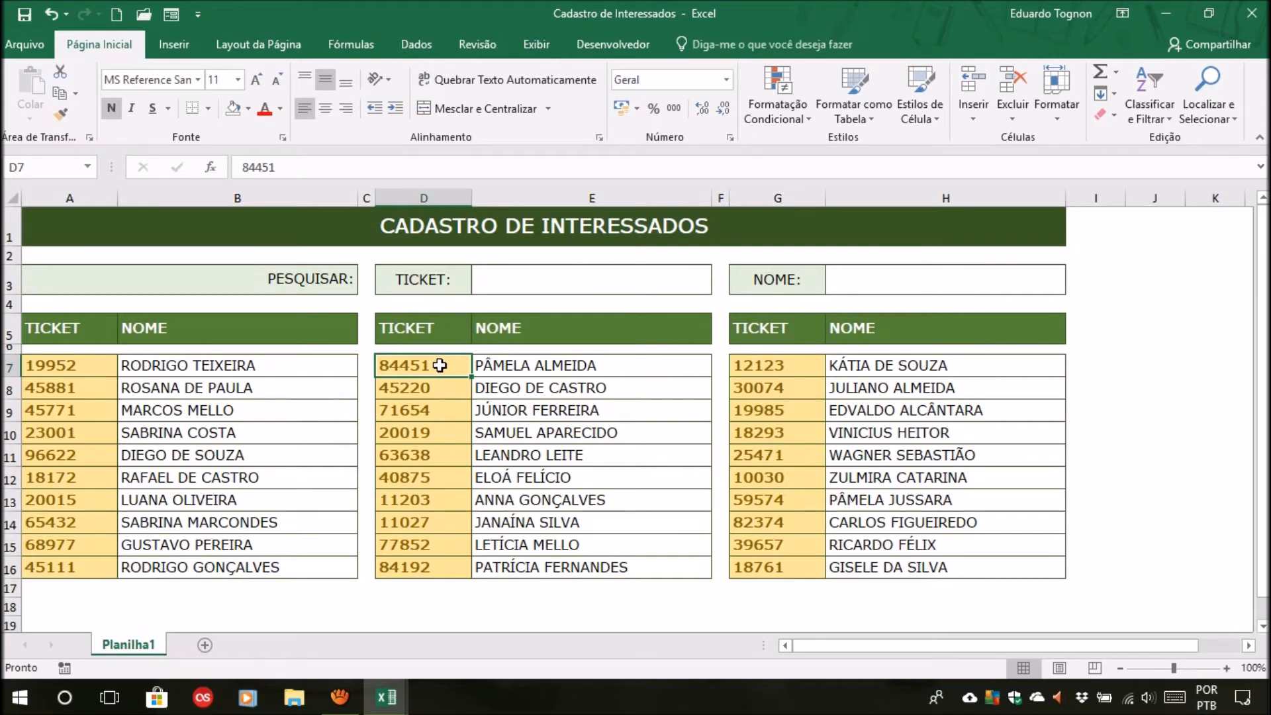
left_click(541, 286)
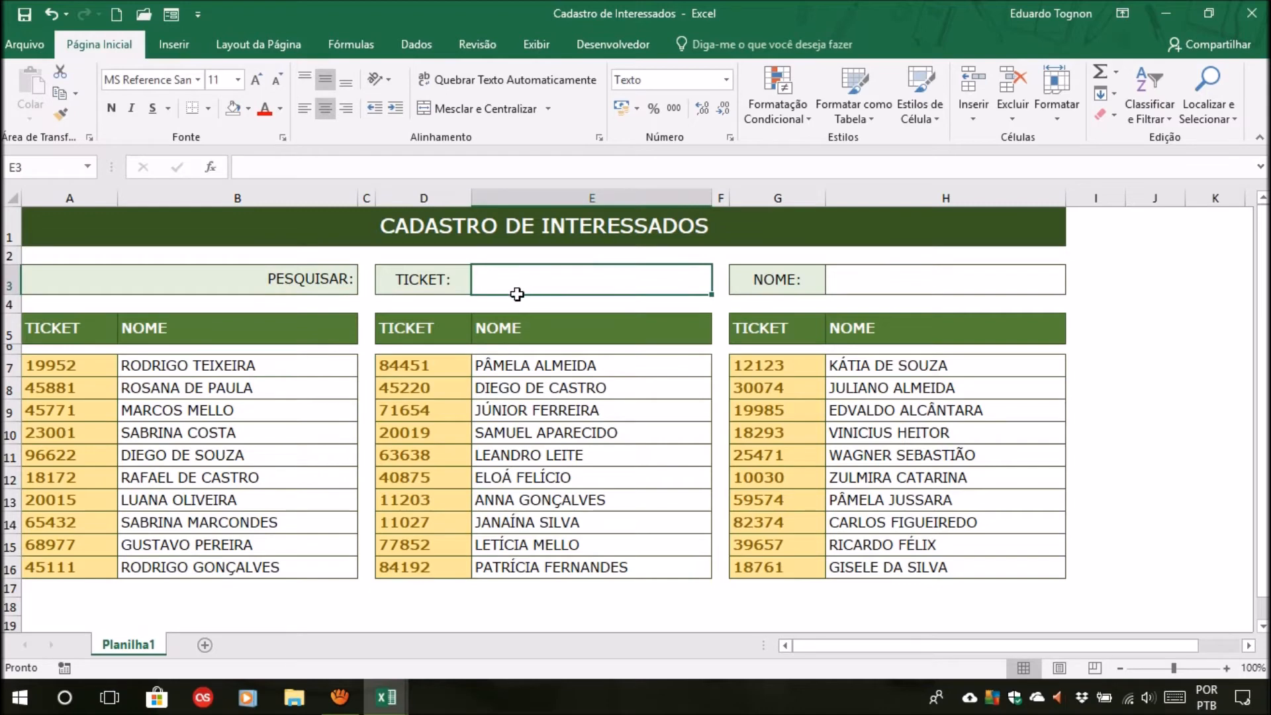
left_click(426, 366)
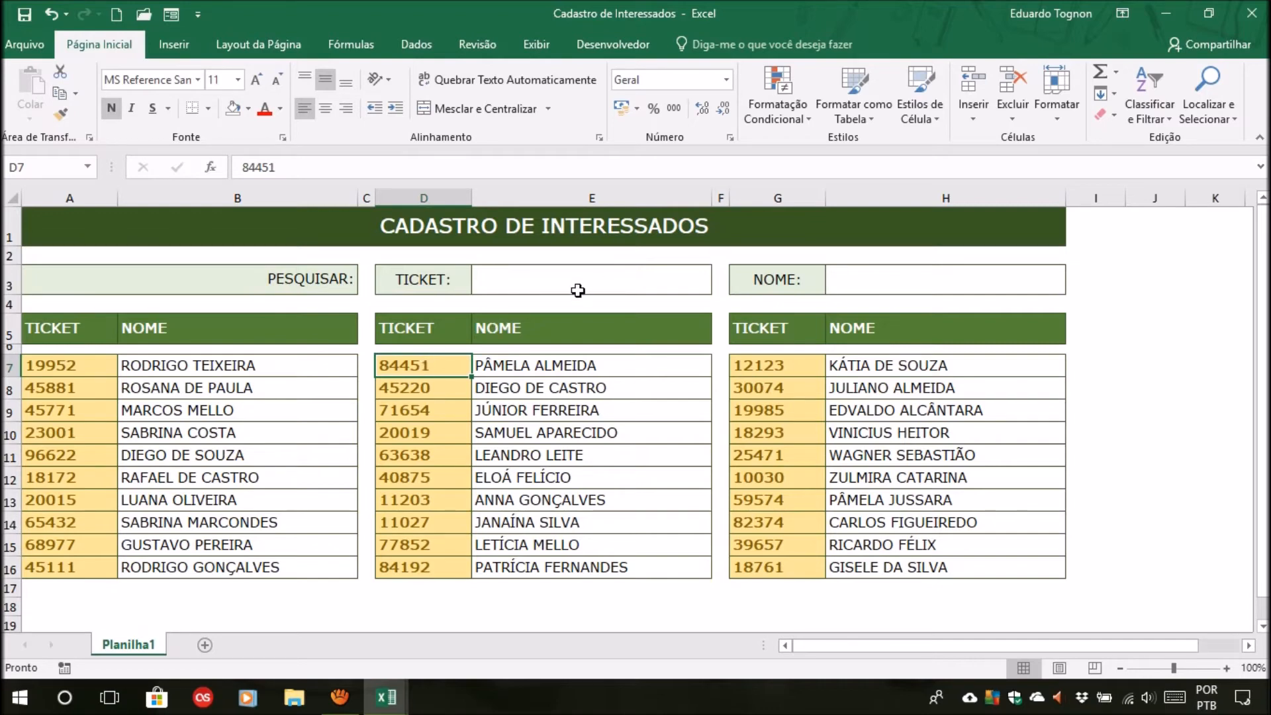
left_click(558, 281)
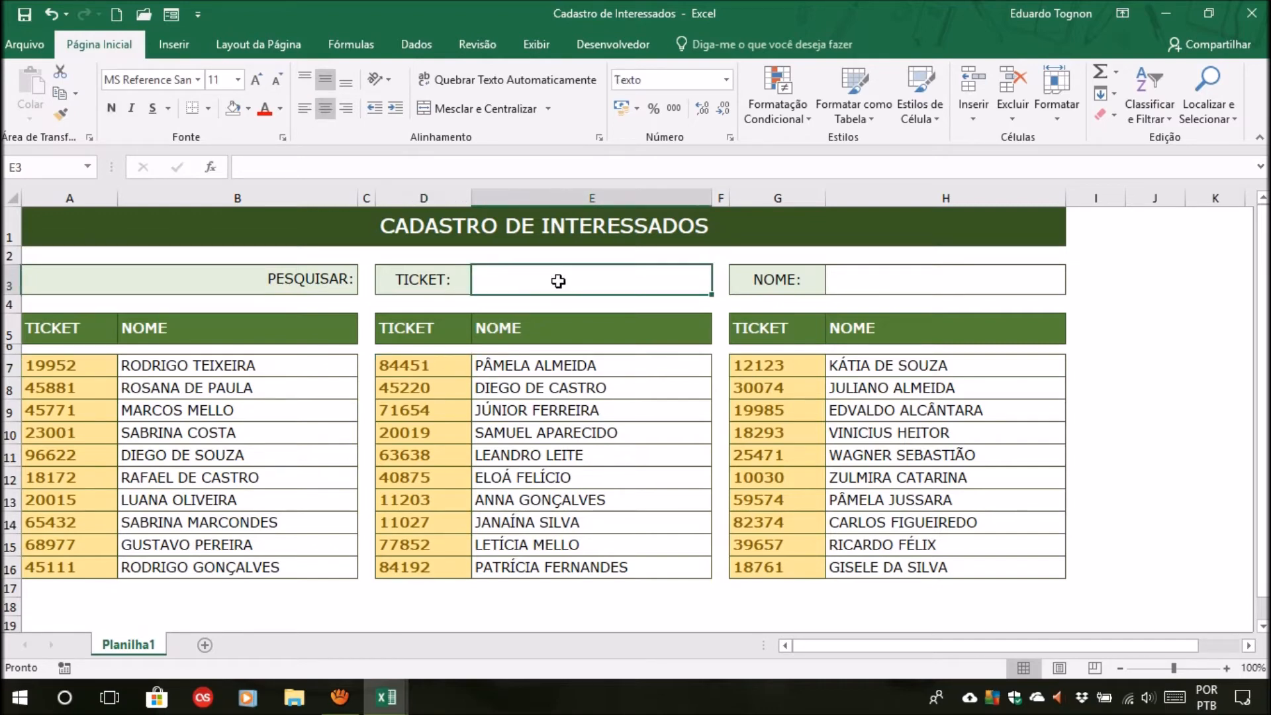
left_click(433, 362)
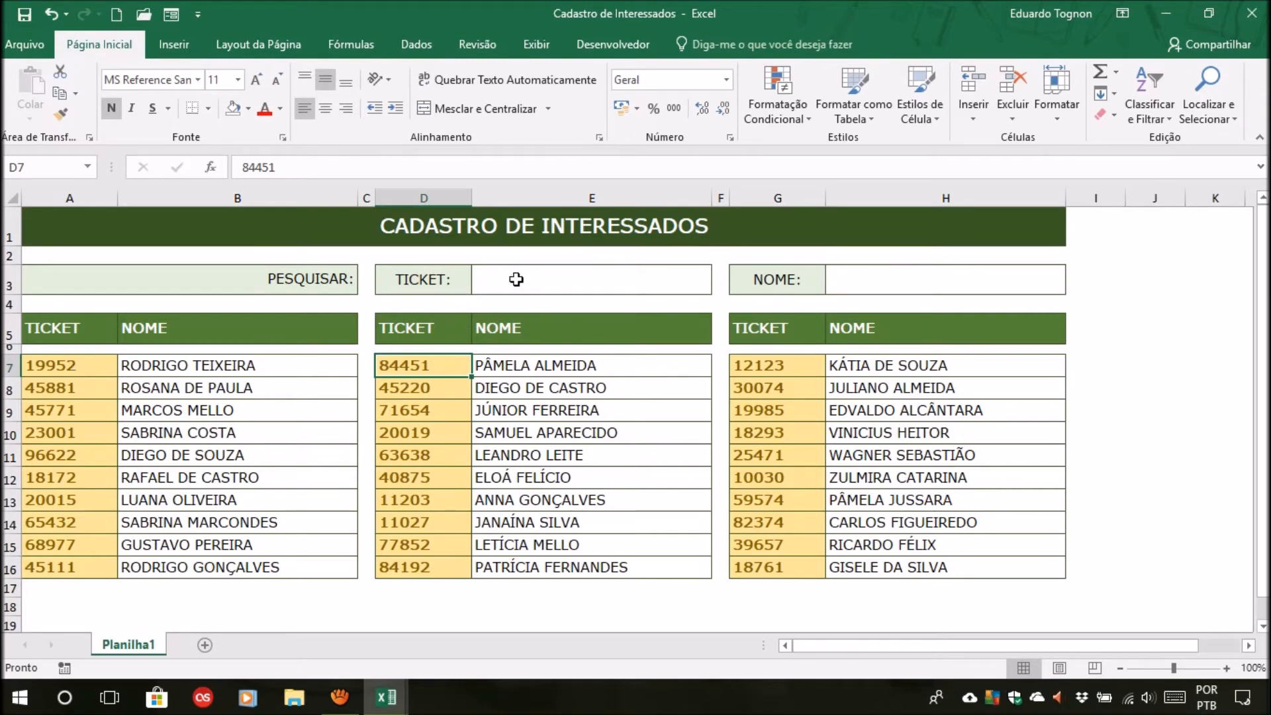
left_click(517, 278)
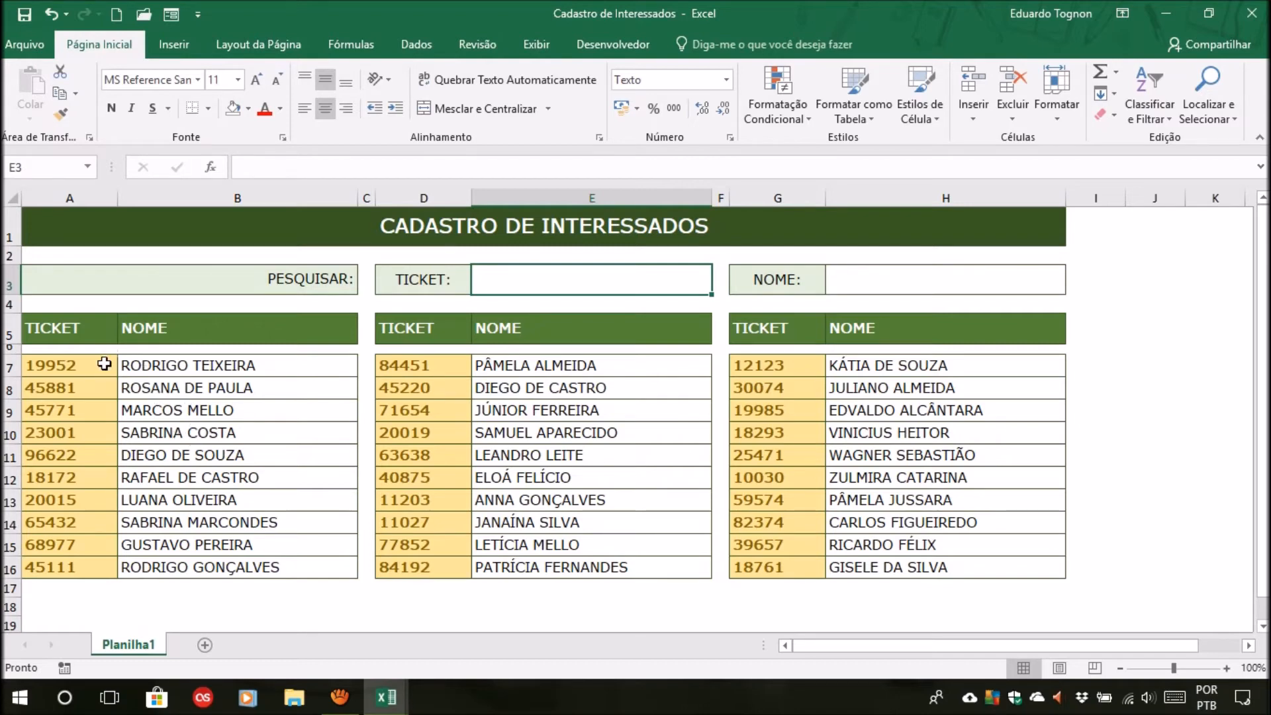
Start a new conditional formatting rule for the ticket ranges A7:A16, D7:D16 and G7:G16.
left_click(101, 365)
left_click_drag(96, 413, 86, 569)
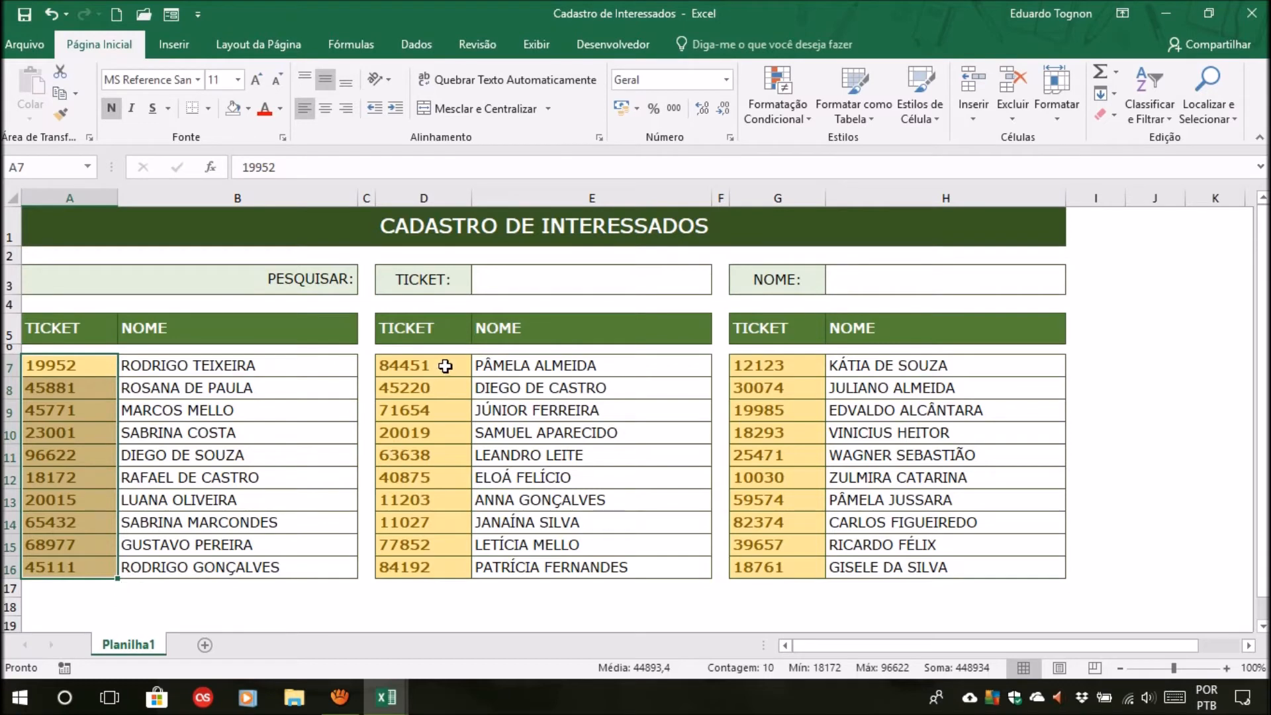
left_click_drag(445, 366, 434, 563)
left_click_drag(771, 366, 777, 563)
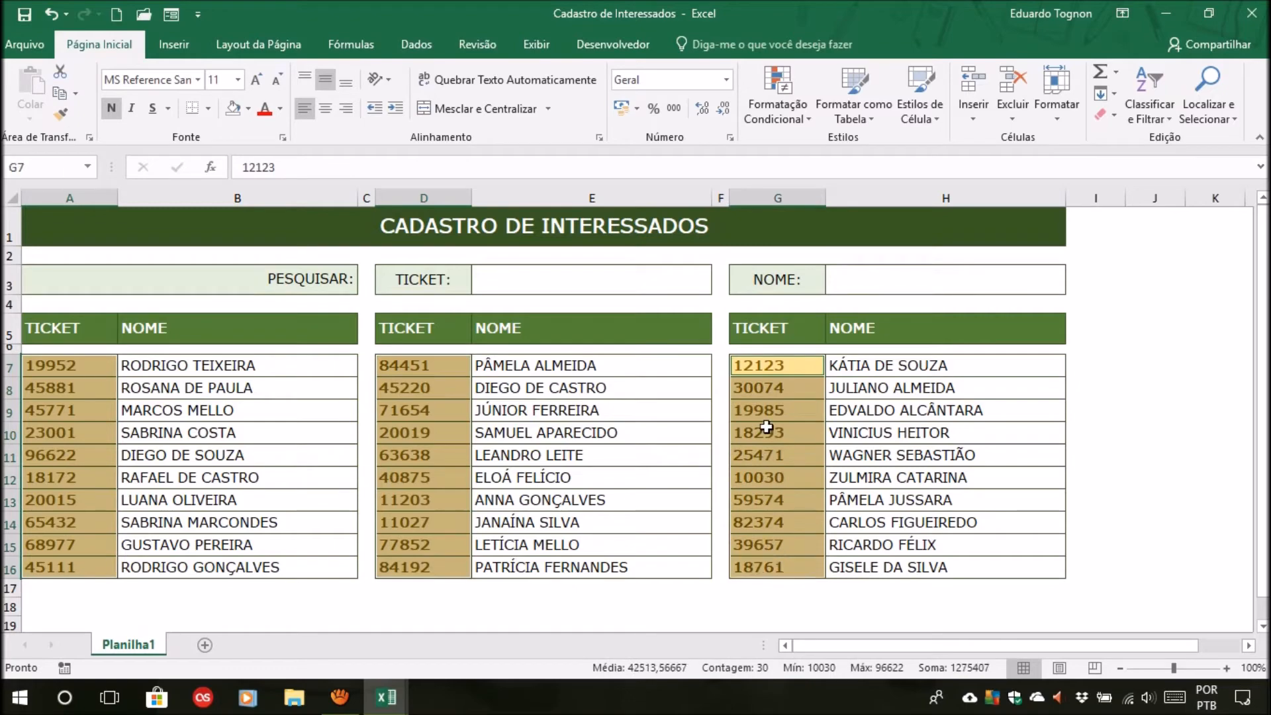
left_click(761, 105)
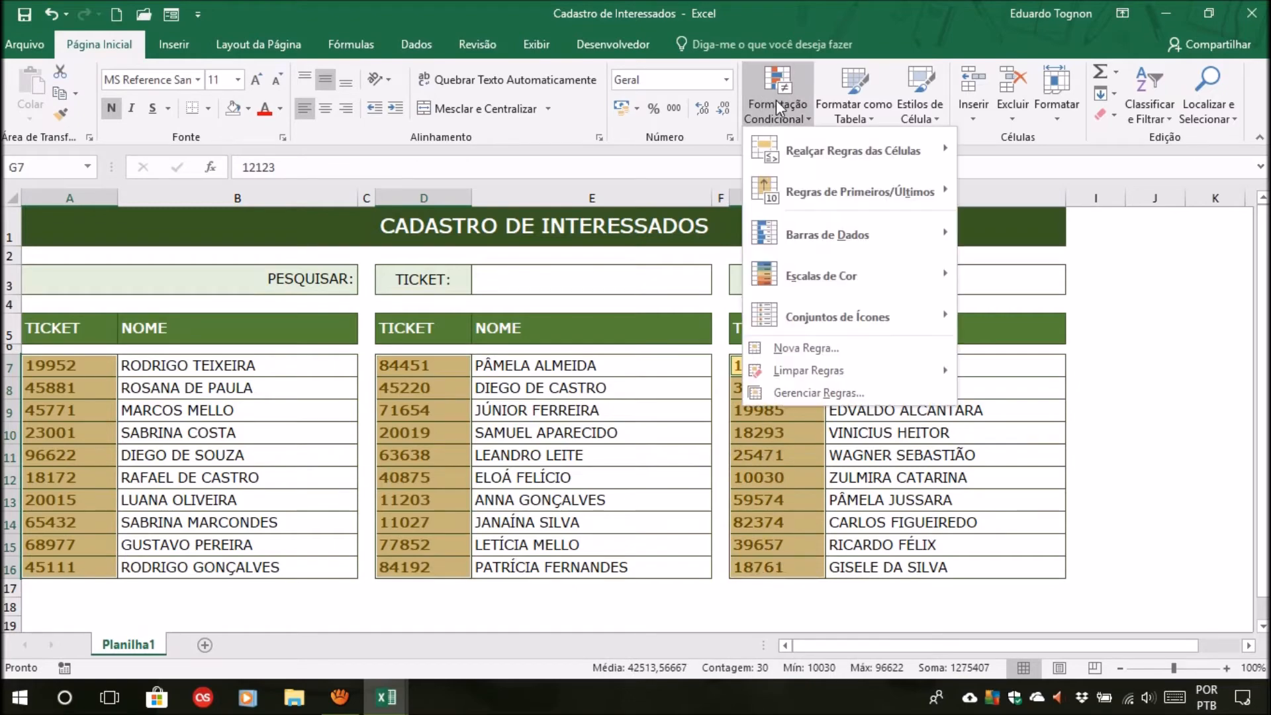
left_click(826, 349)
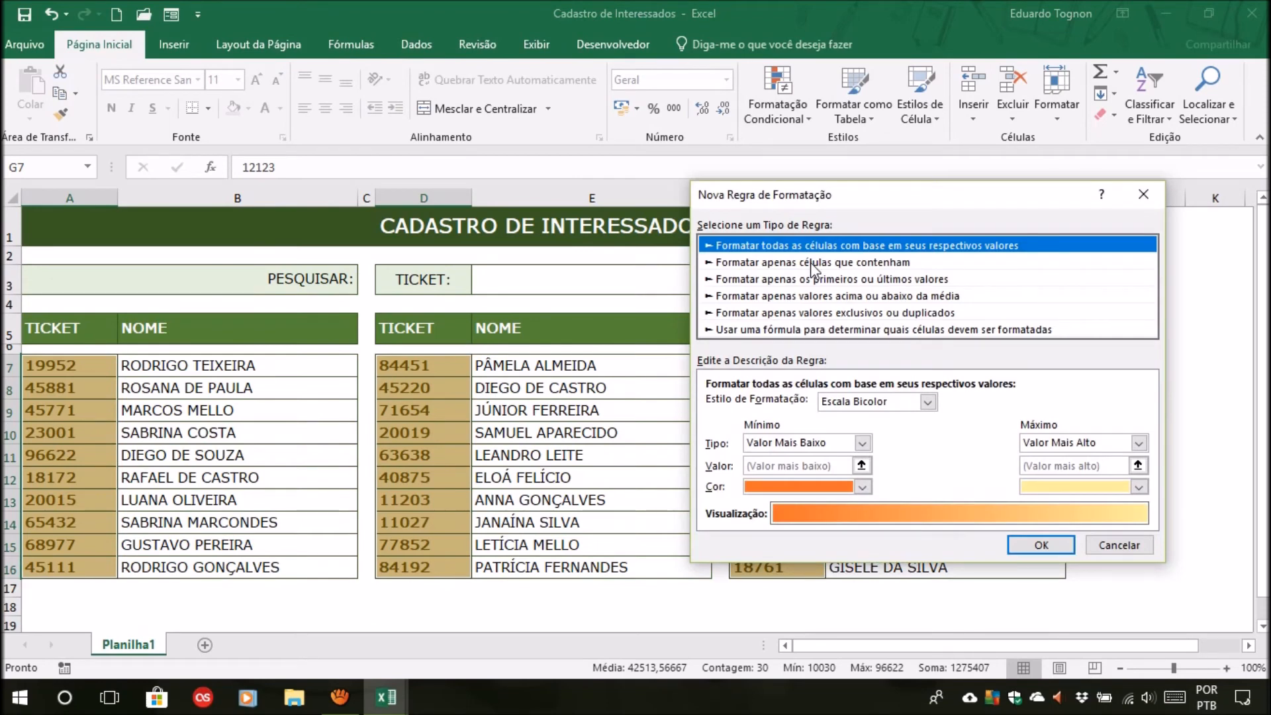
left_click(810, 262)
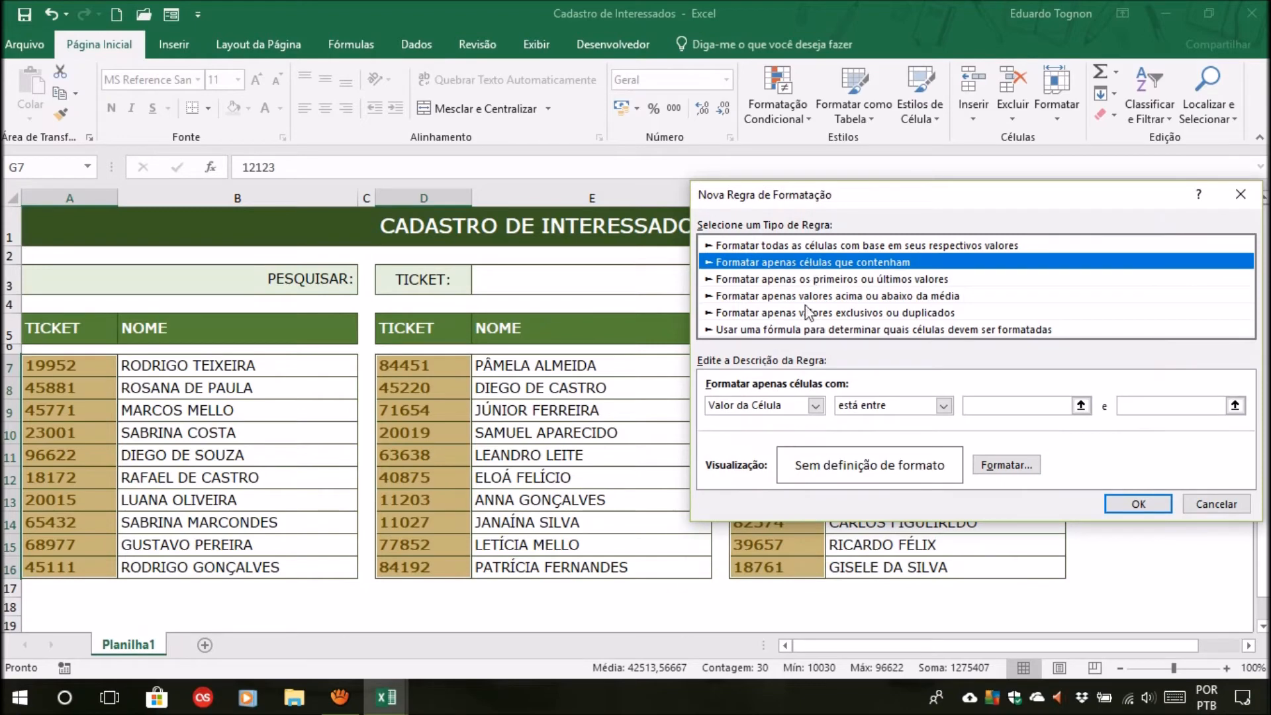
left_click(802, 406)
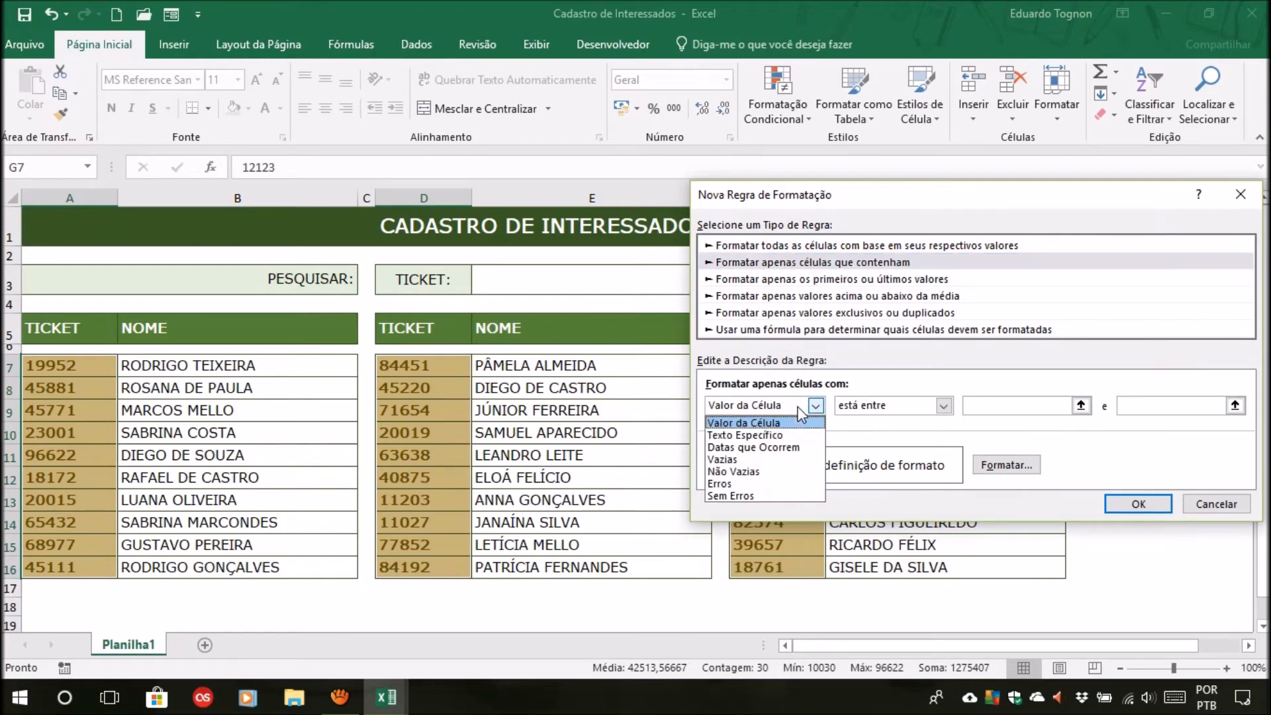
left_click(723, 461)
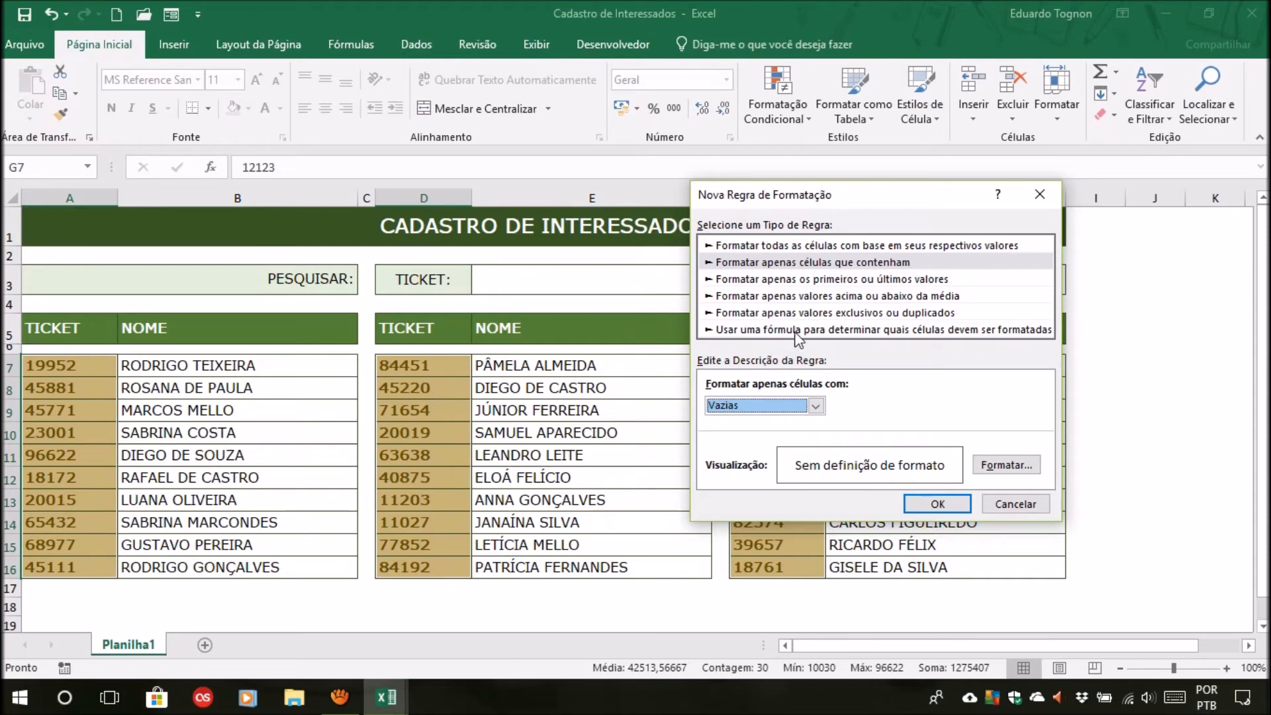
Base the new rule on a formula and enter =$E$3="" as its condition.
left_click(850, 334)
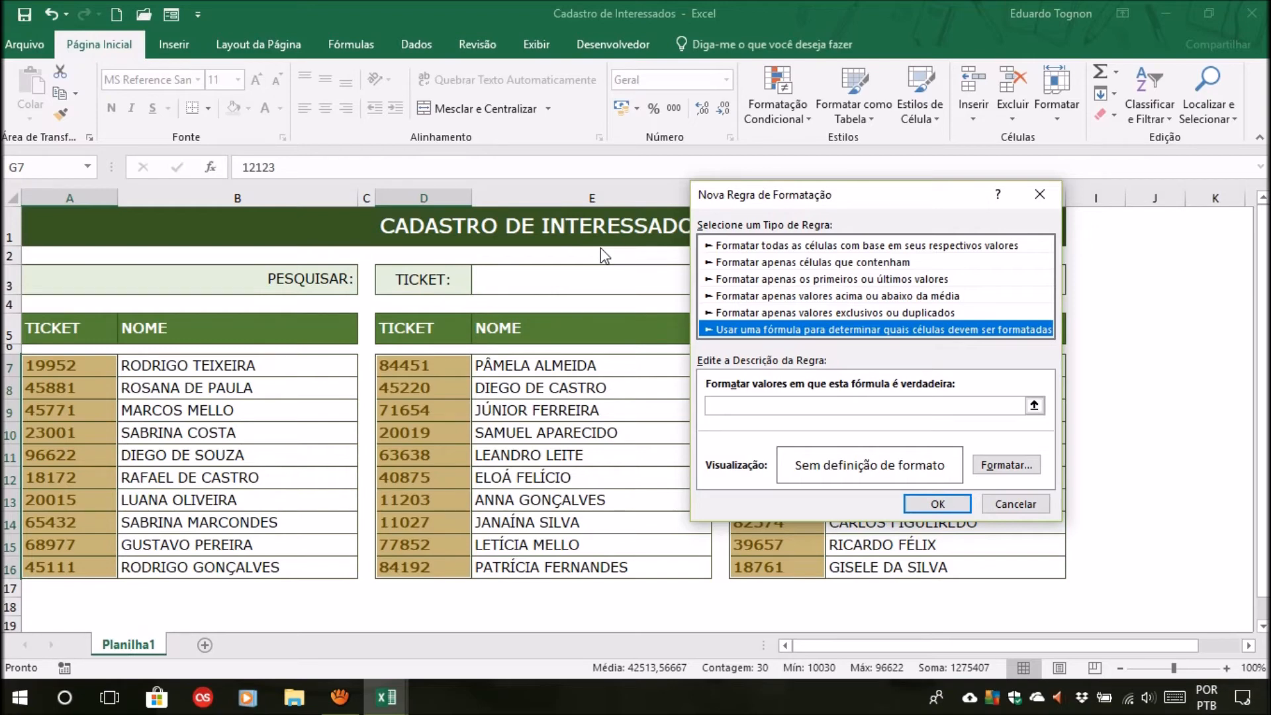
left_click(832, 406)
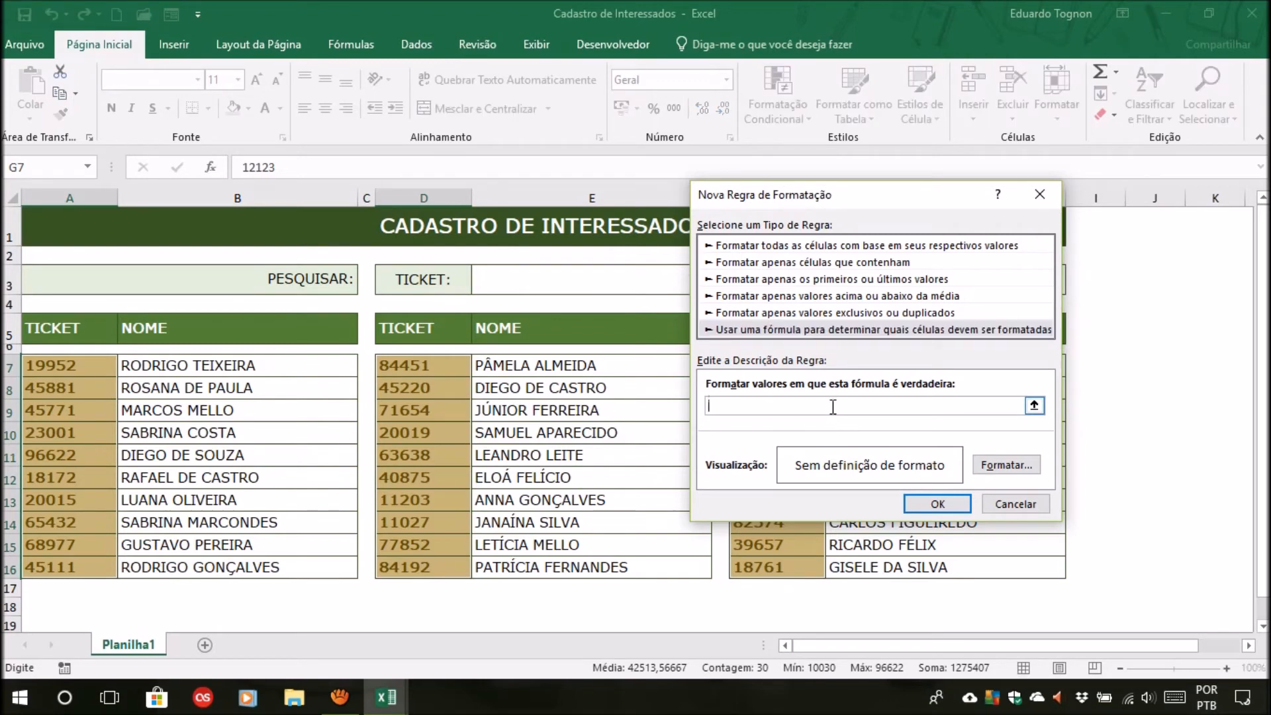
type("=")
left_click(1034, 405)
left_click(584, 279)
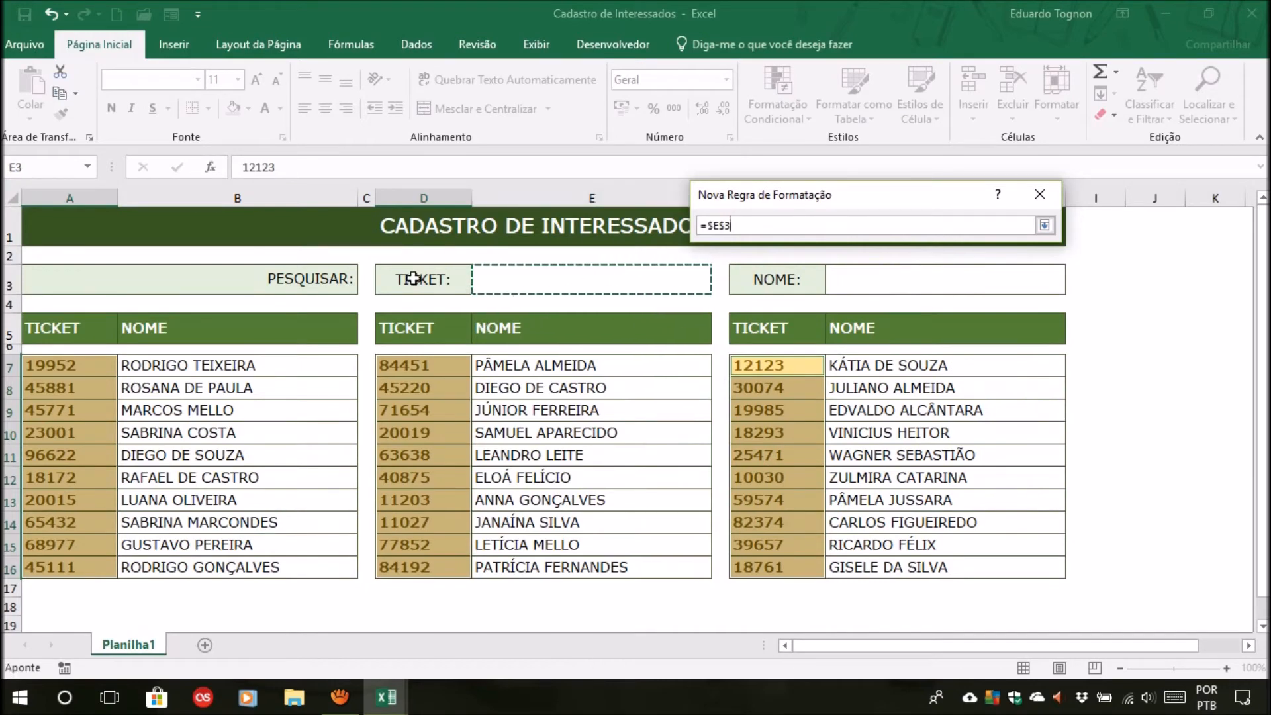
left_click(1044, 225)
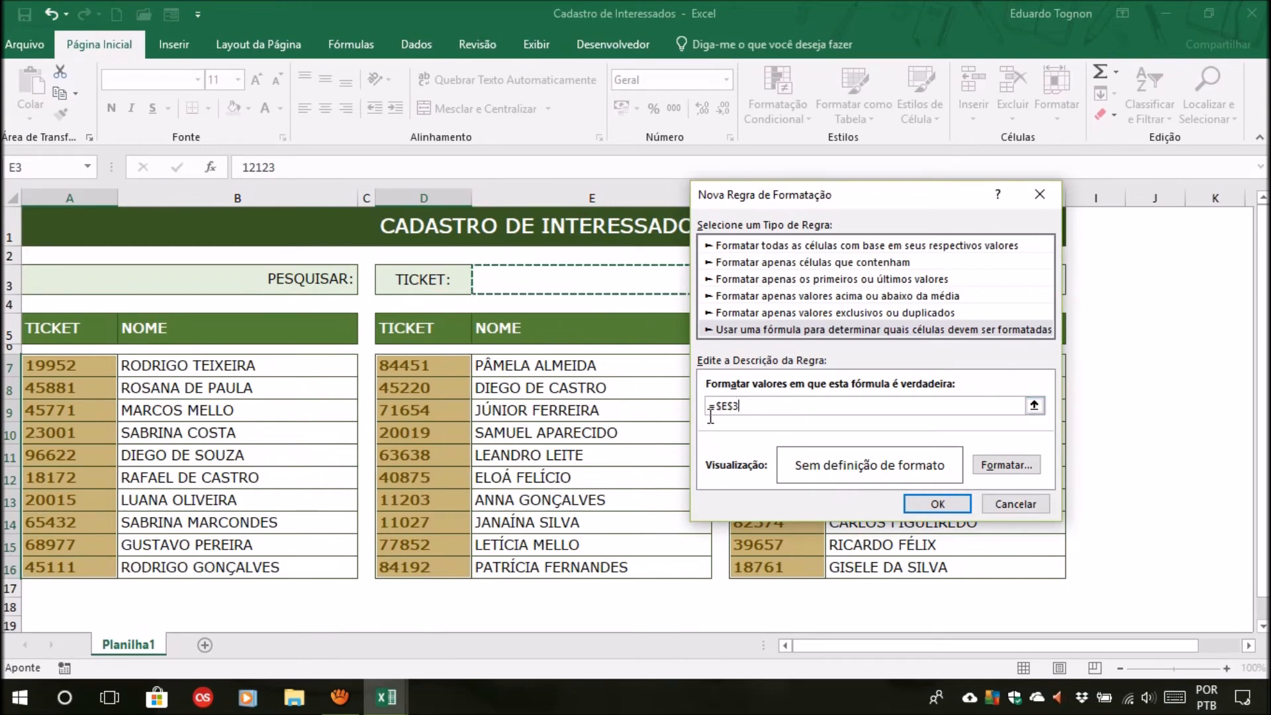
left_click(758, 405)
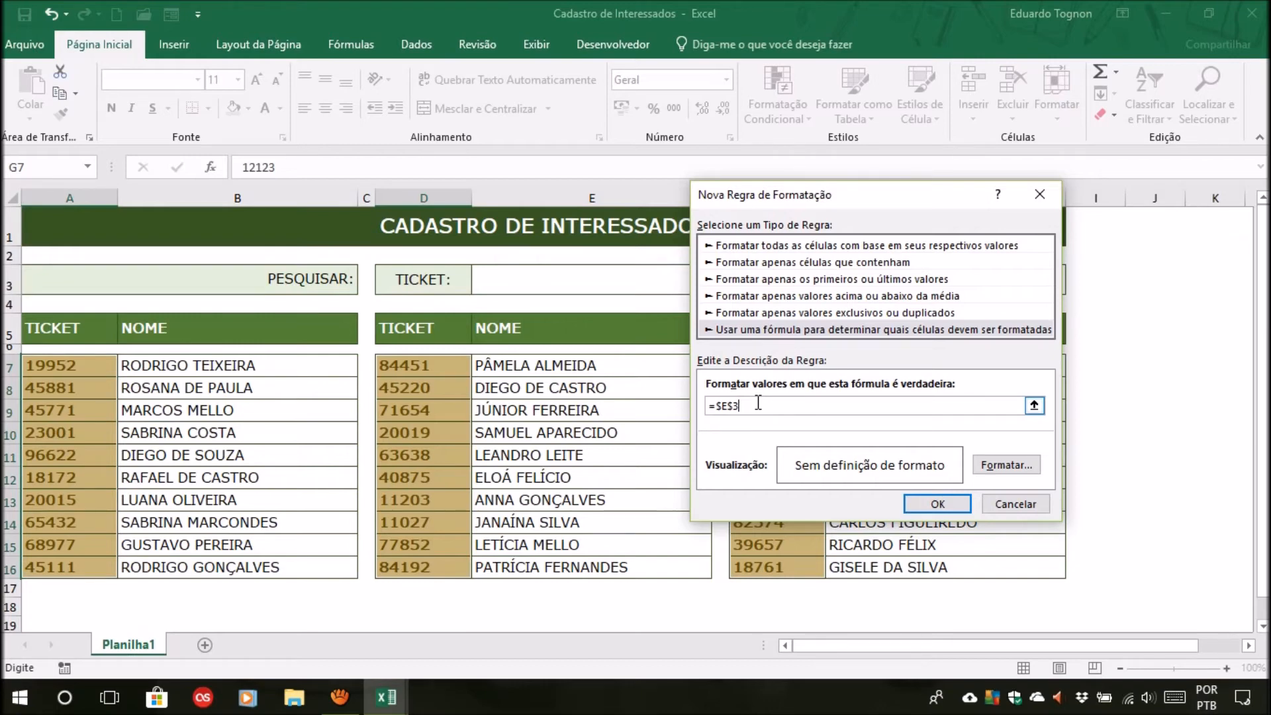
type("=")
type("\"\"")
Set the rule's font format to bold (Negrito) with black text.
left_click(1027, 465)
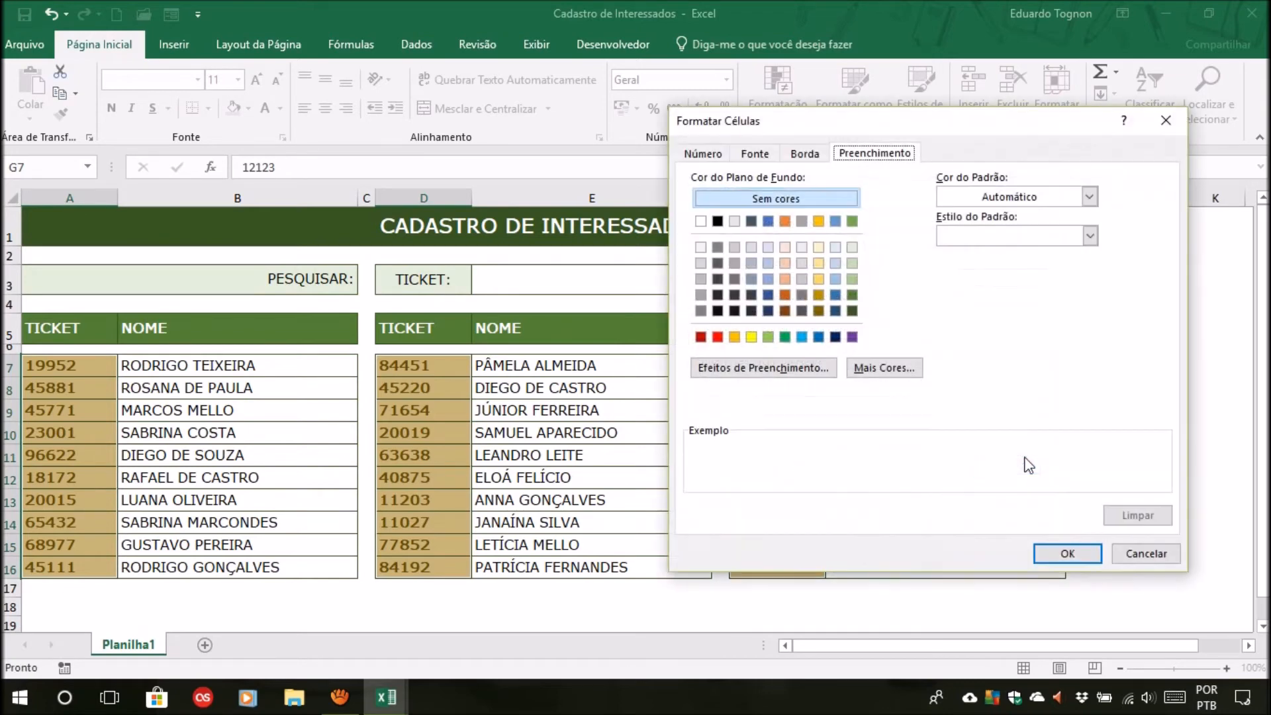
left_click(754, 157)
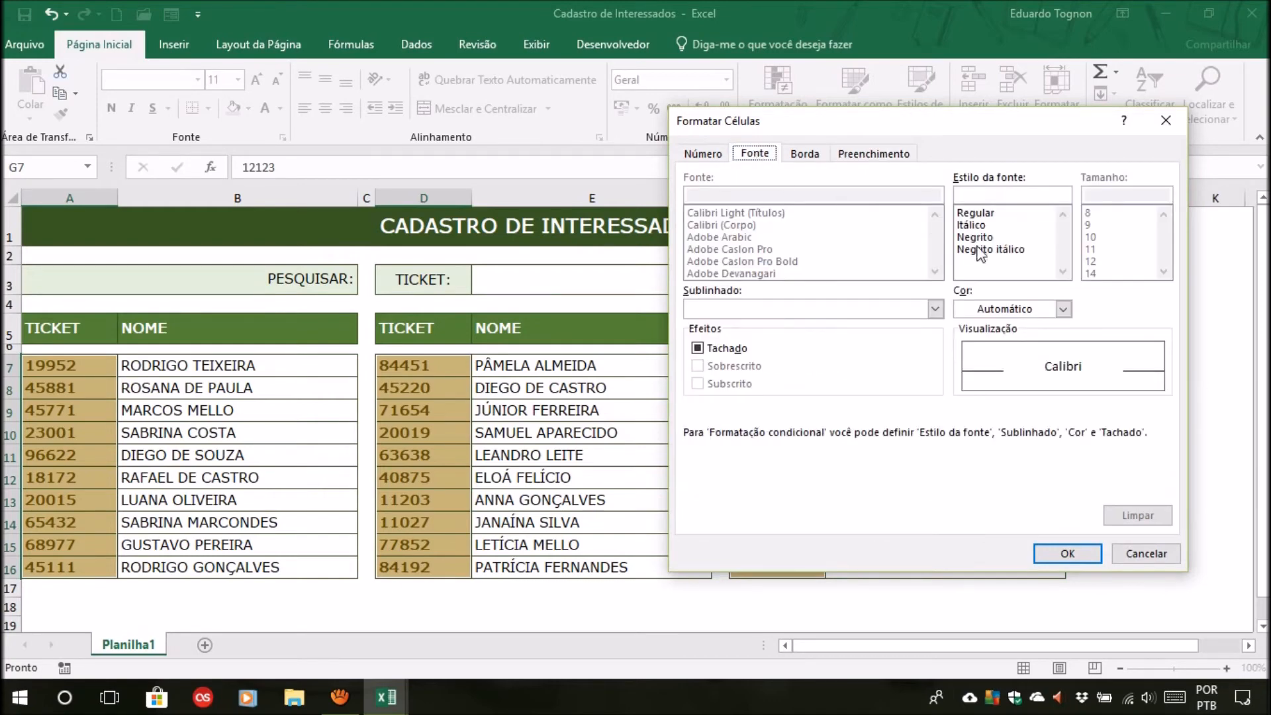
left_click(999, 238)
left_click(1063, 309)
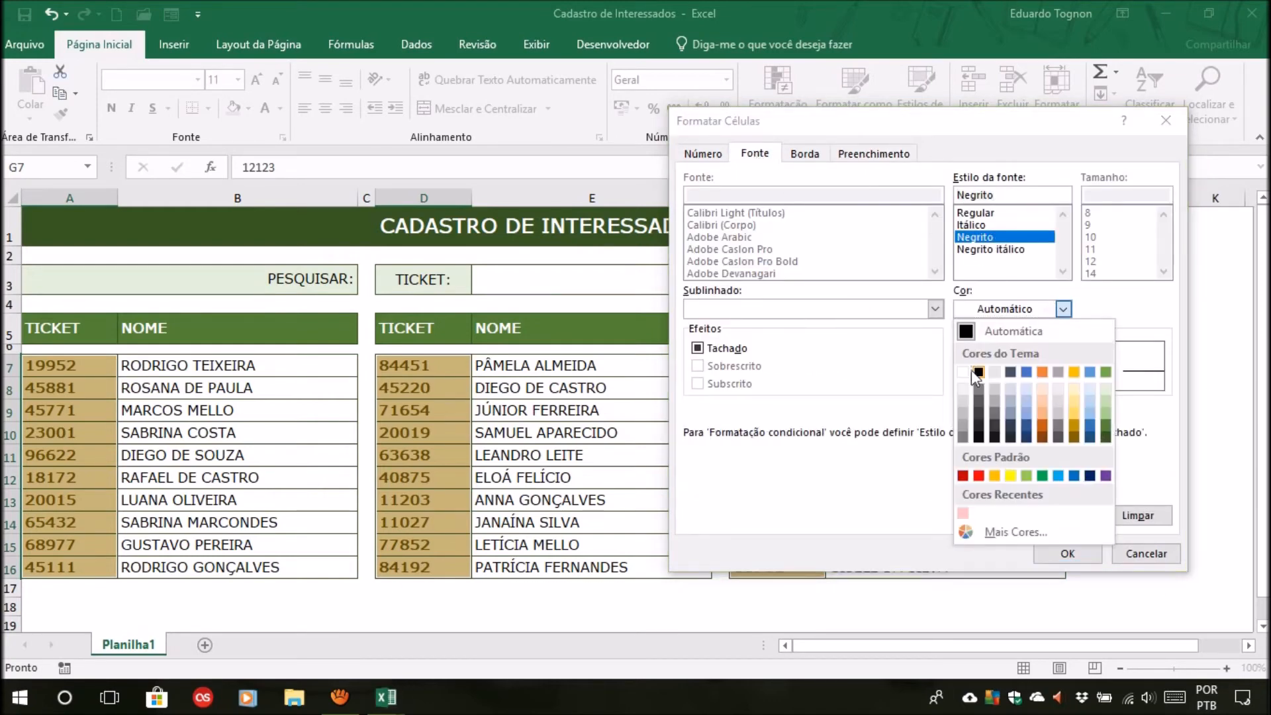
left_click(979, 373)
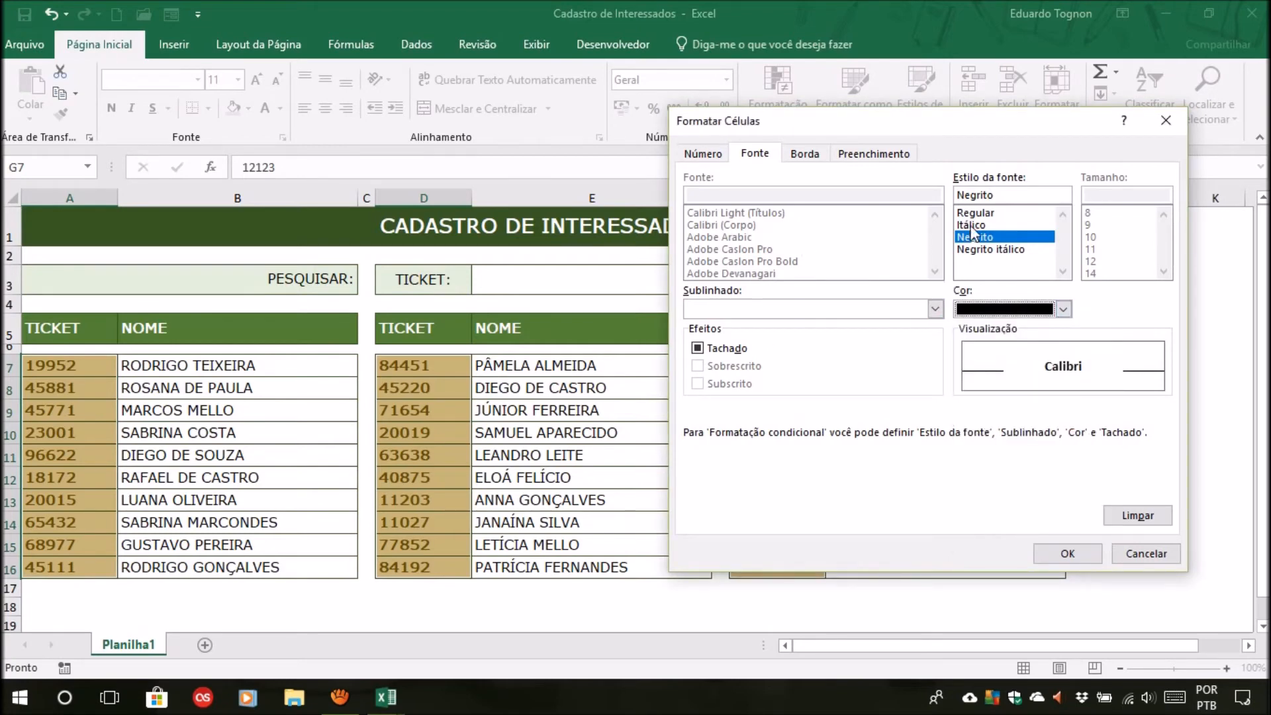
Give the rule a white background fill, apply it to the ticket ranges, and select the ticket search cell E3.
left_click(887, 155)
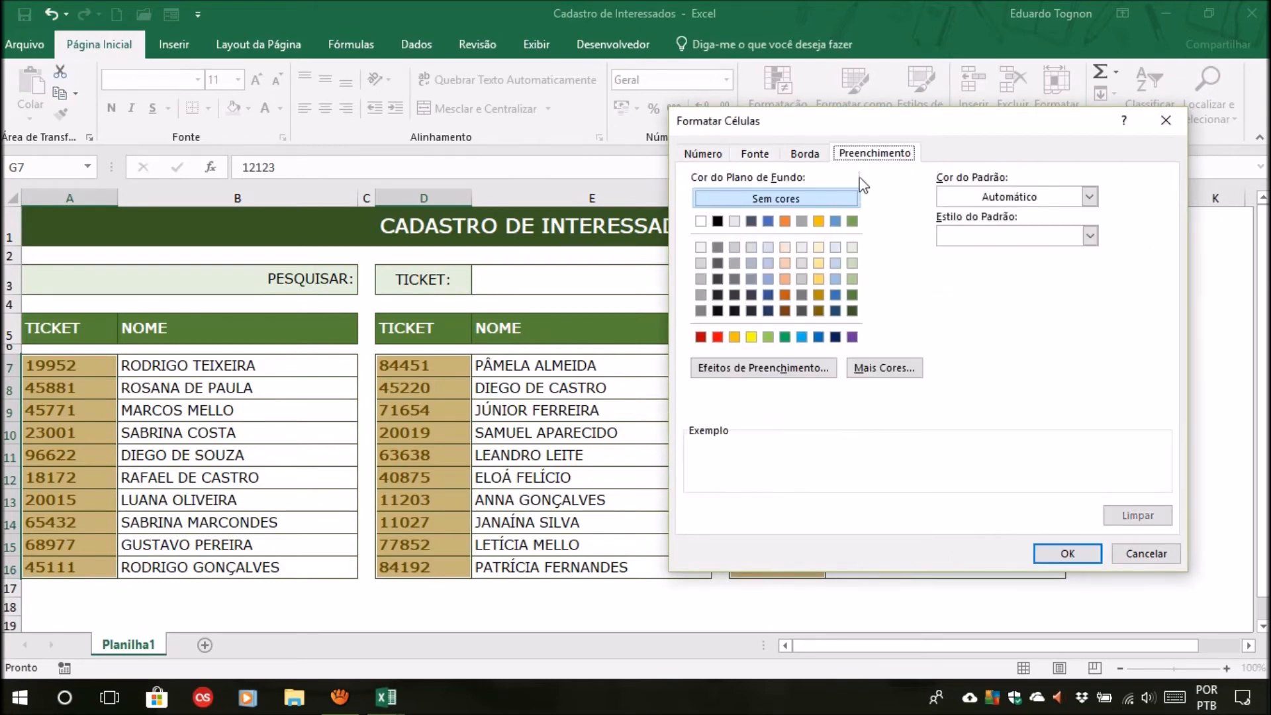
left_click(787, 202)
left_click(699, 222)
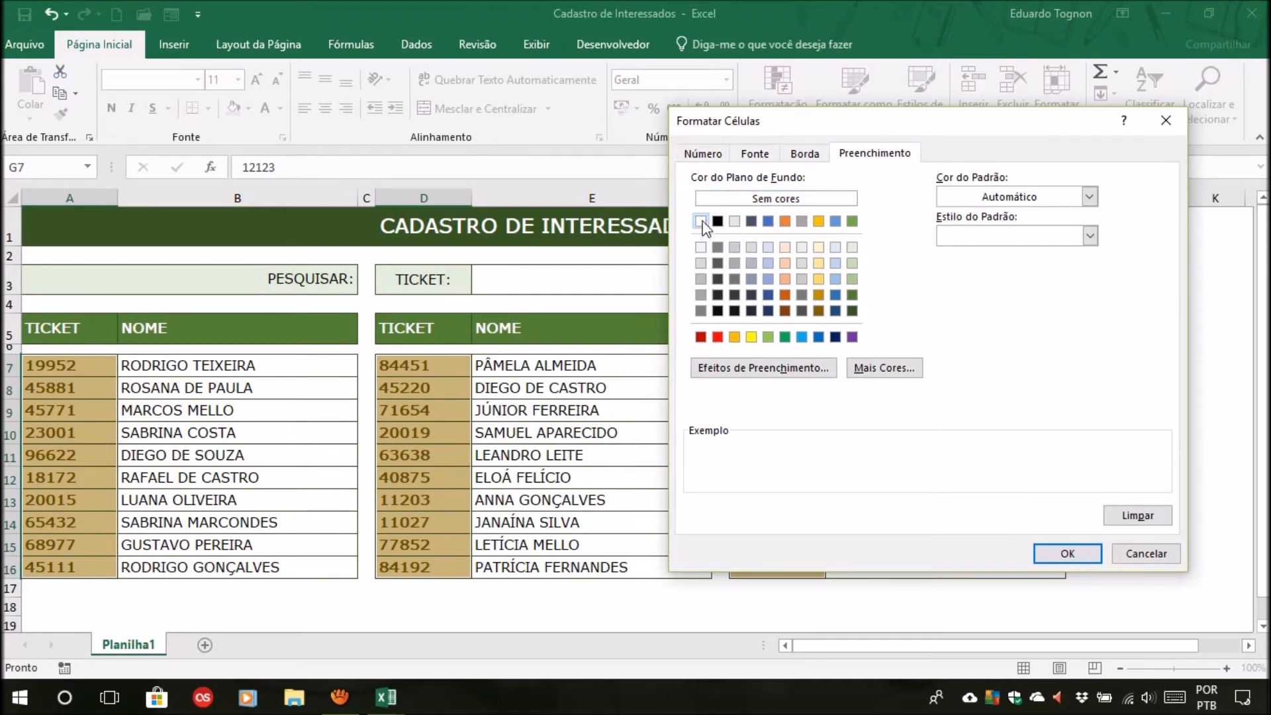
left_click(1083, 549)
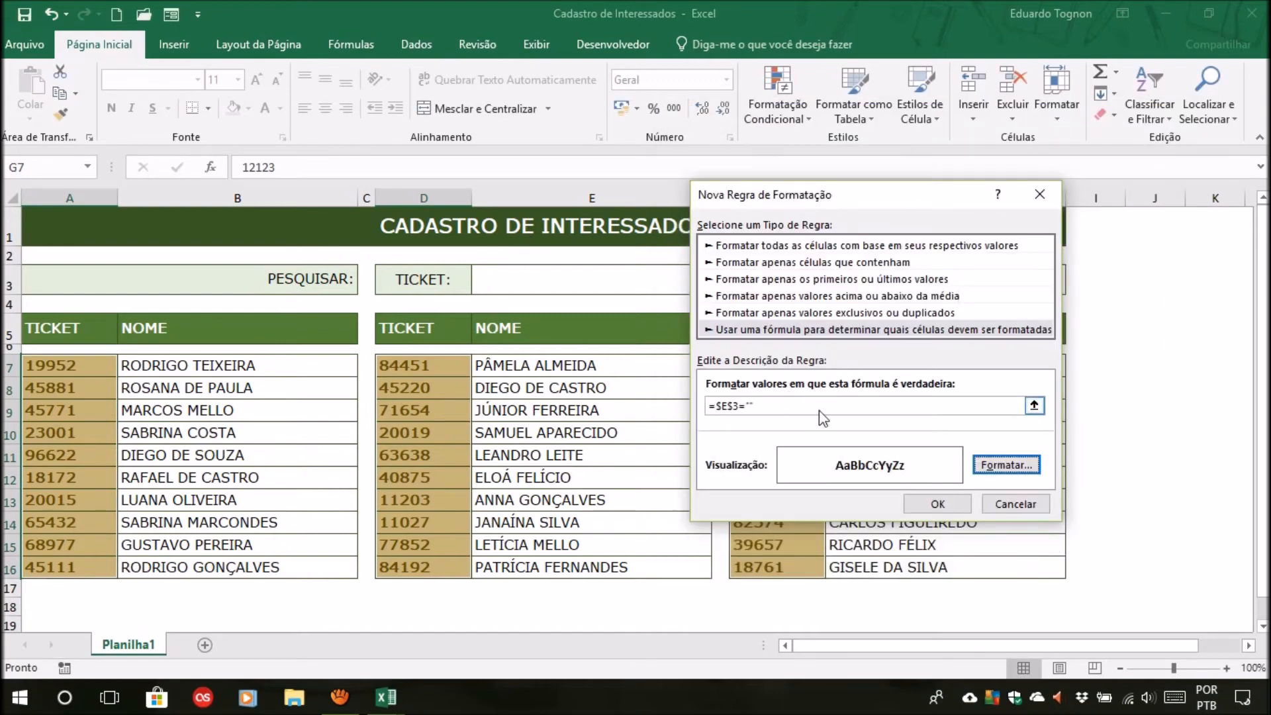
left_click(939, 503)
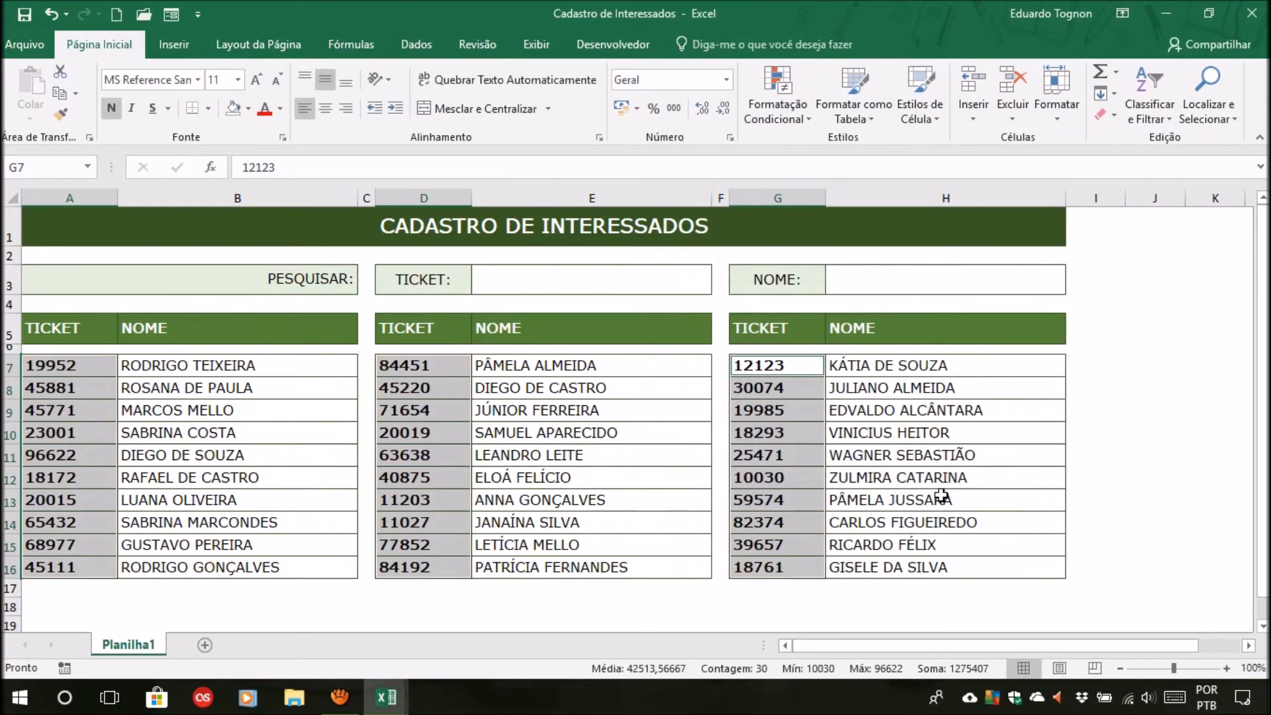
left_click(1133, 474)
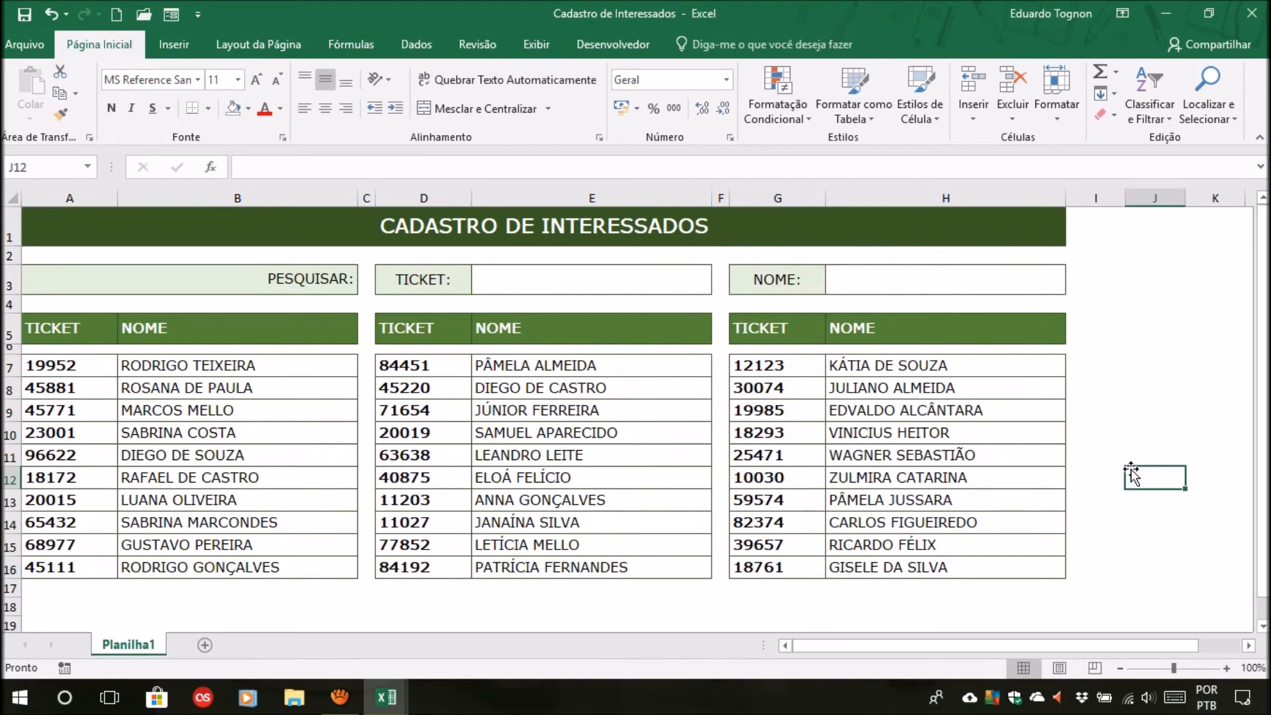
left_click(645, 274)
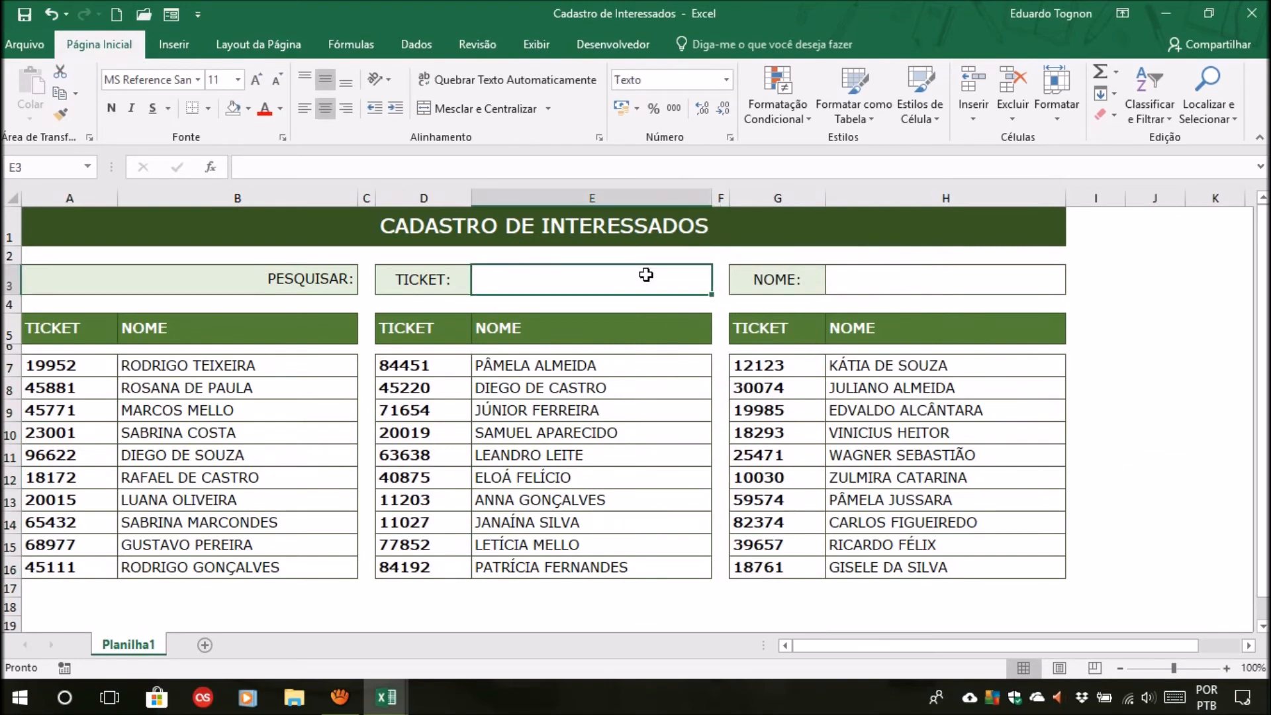
Test the ticket search by entering 2 in cell E3, and clear the search cell again.
left_click(48, 364)
key("Down")
key("Down")
key("Down")
key("Down")
key("Down")
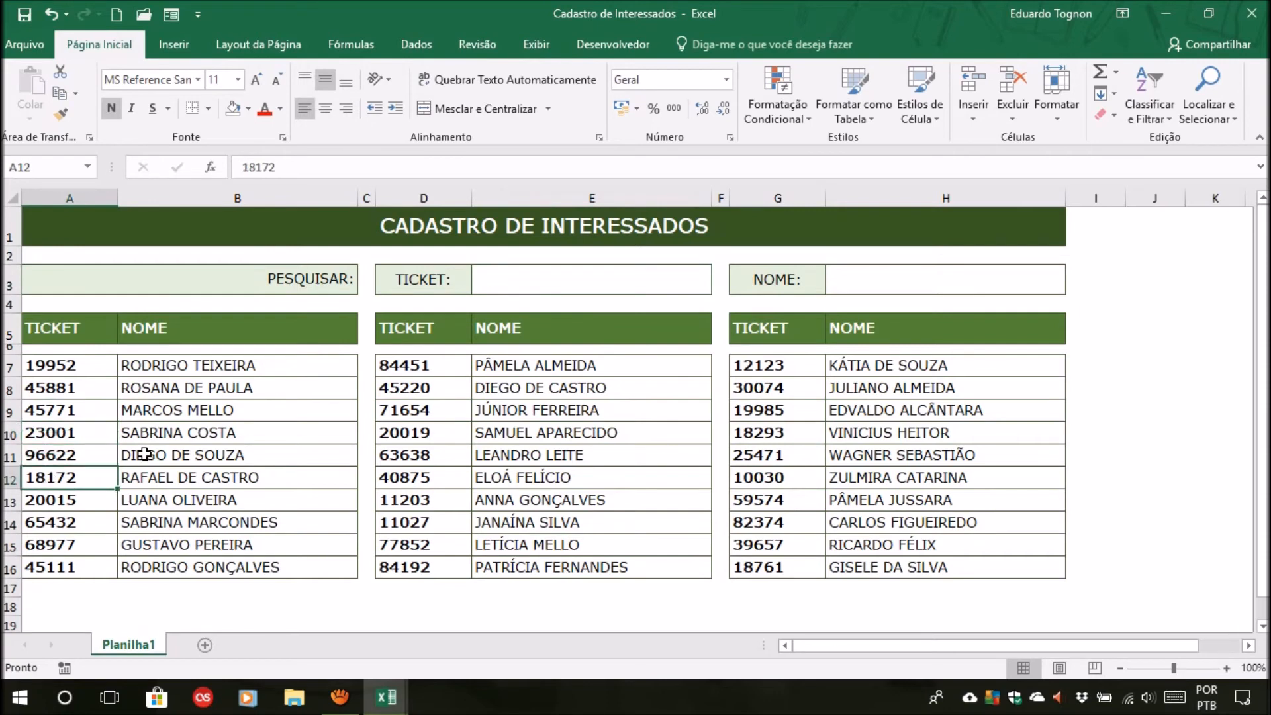
left_click(538, 288)
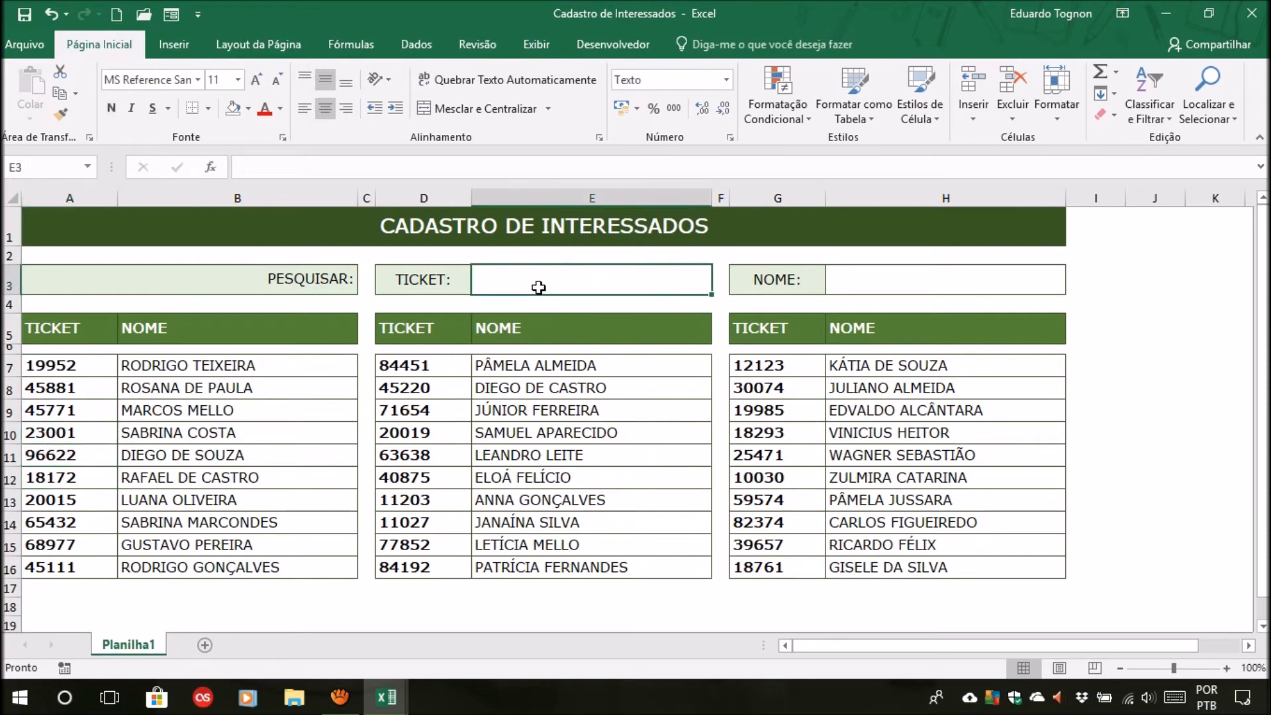
type("2")
key("Return")
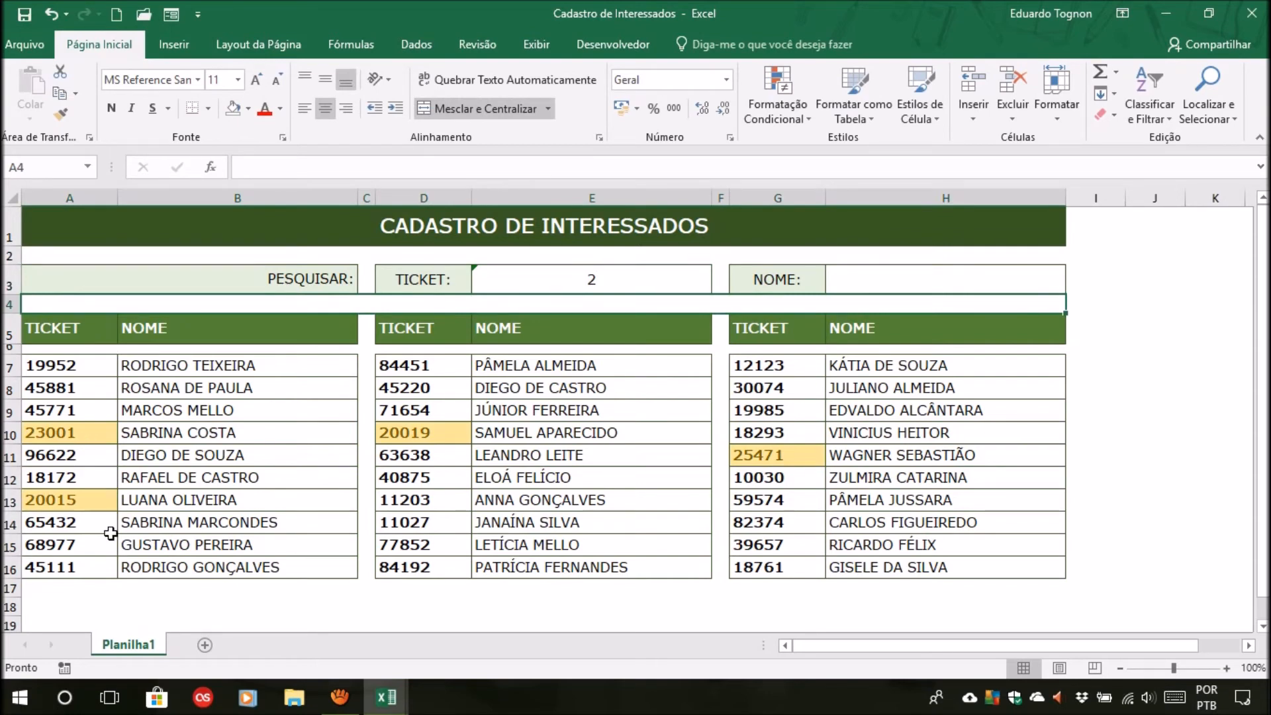
left_click(584, 286)
key("Delete")
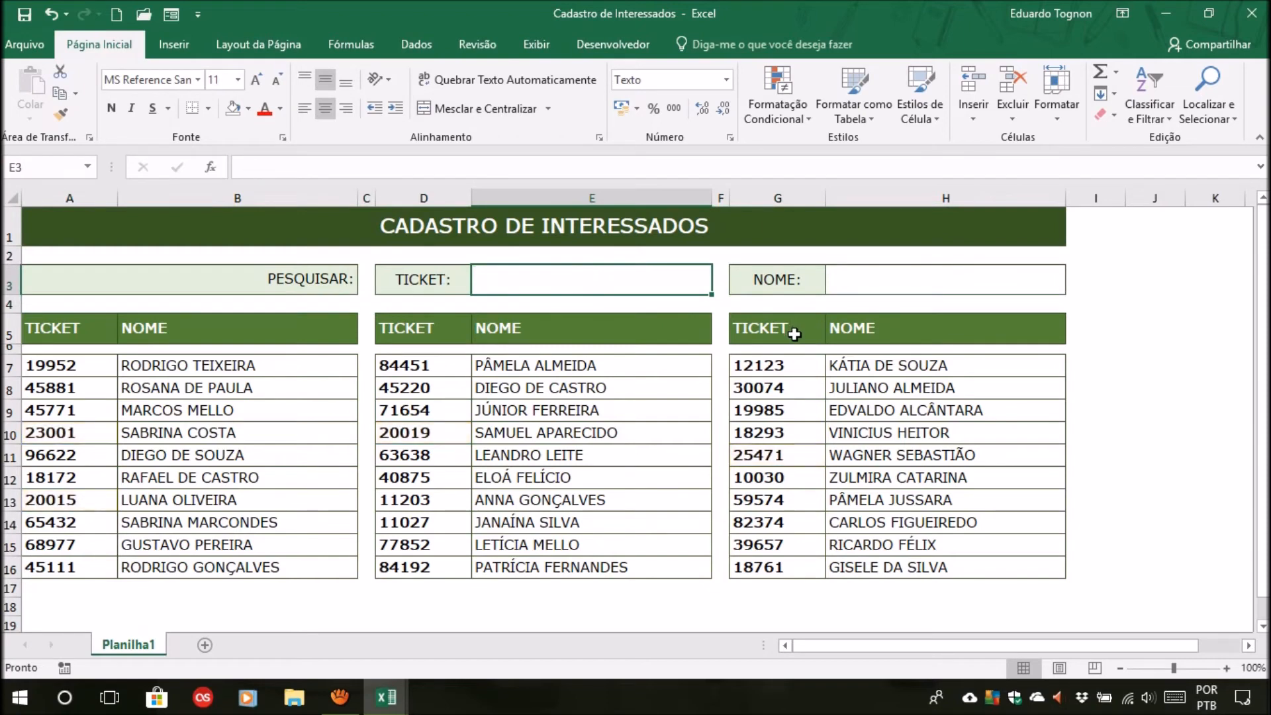
Open the conditional formatting rules manager, list the rules for the whole sheet (Esta Planilha), and review the two ticket rules.
left_click(1204, 363)
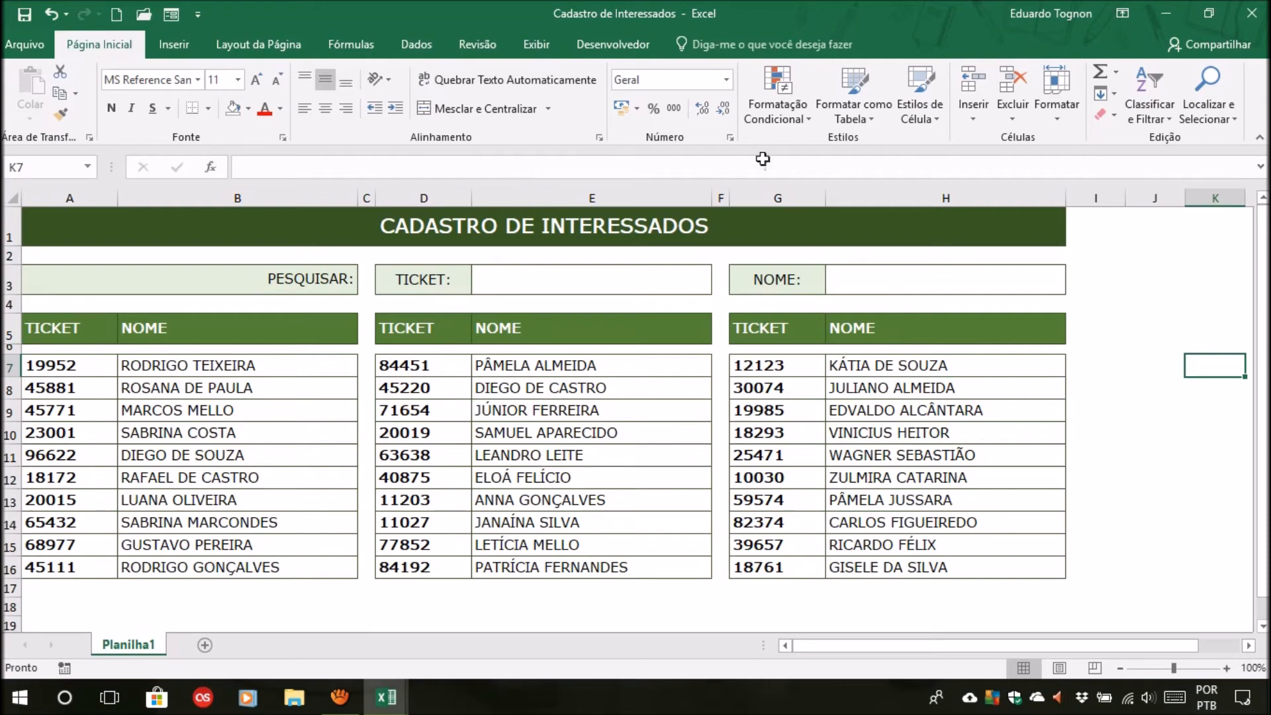
left_click(796, 85)
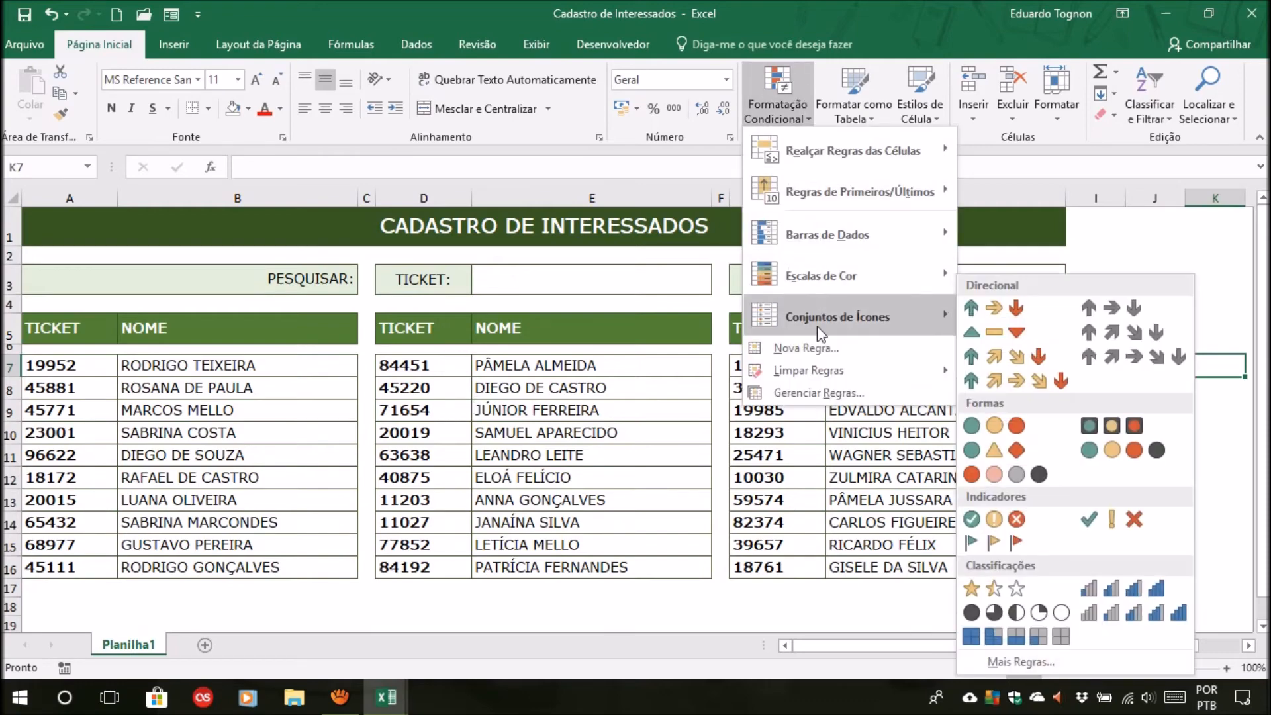
left_click(804, 393)
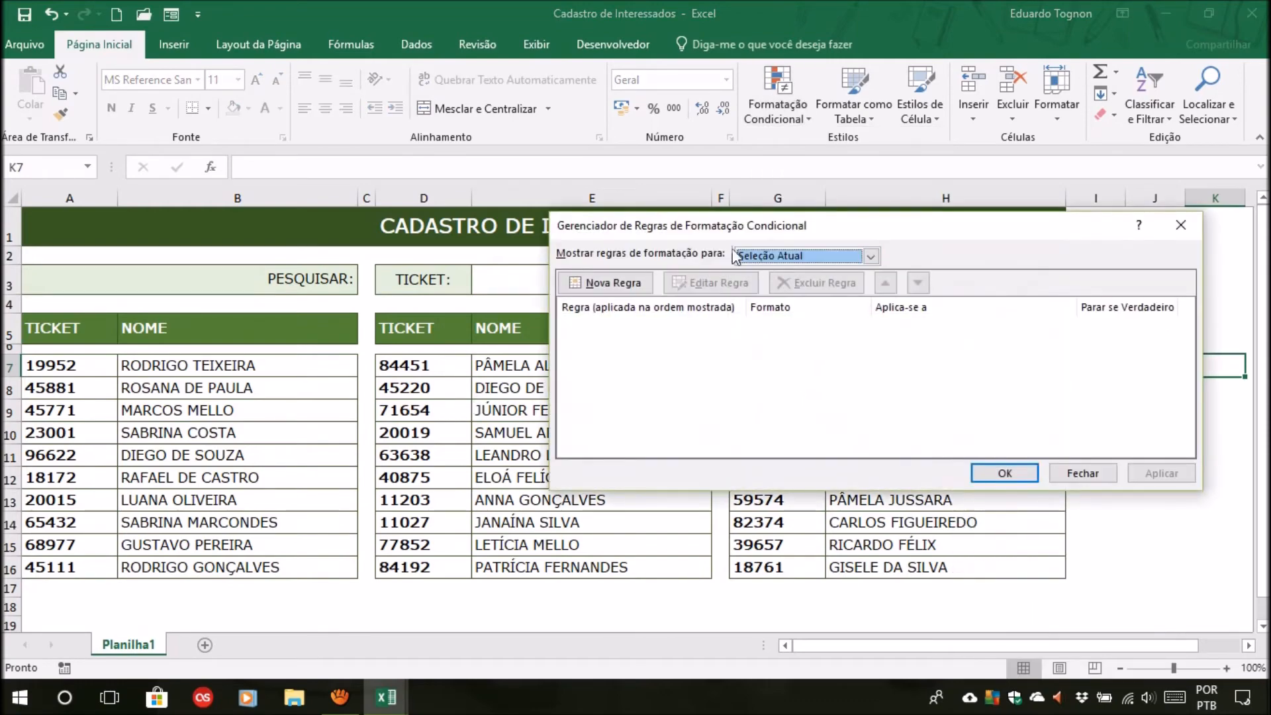
left_click(805, 257)
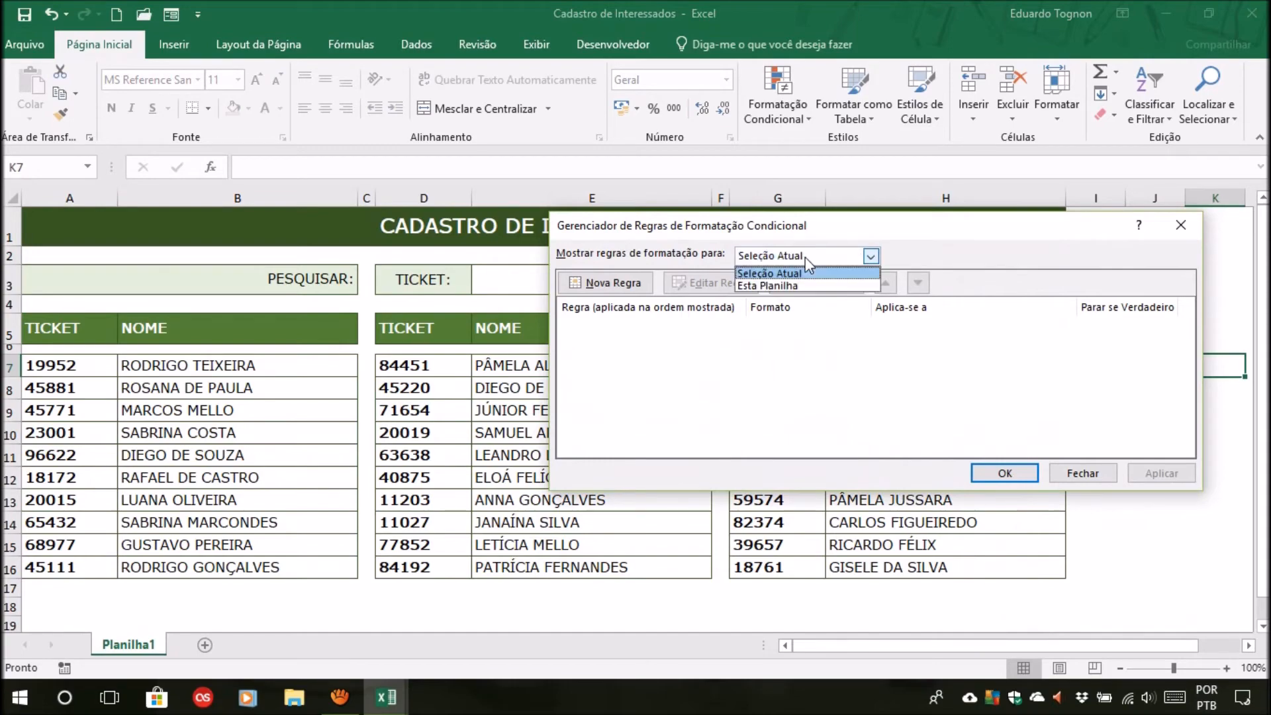
left_click(772, 284)
left_click_drag(790, 232, 747, 258)
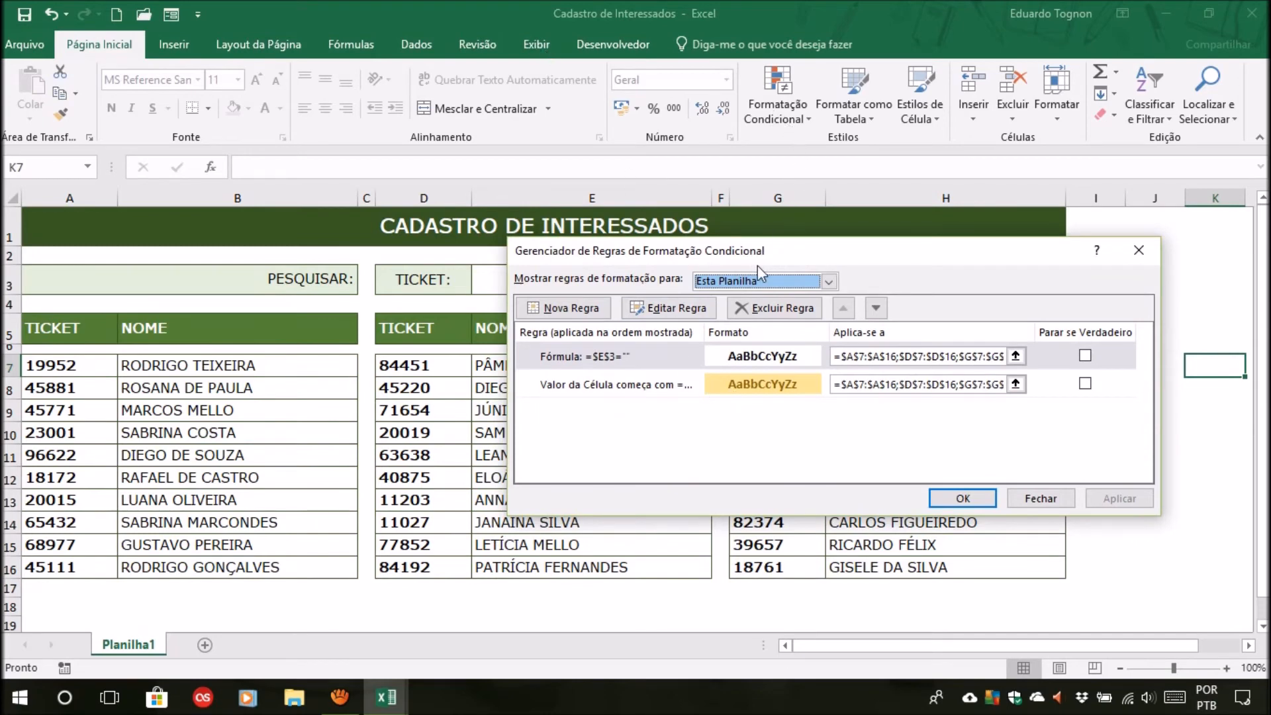
left_click(828, 283)
left_click(740, 312)
left_click(585, 359)
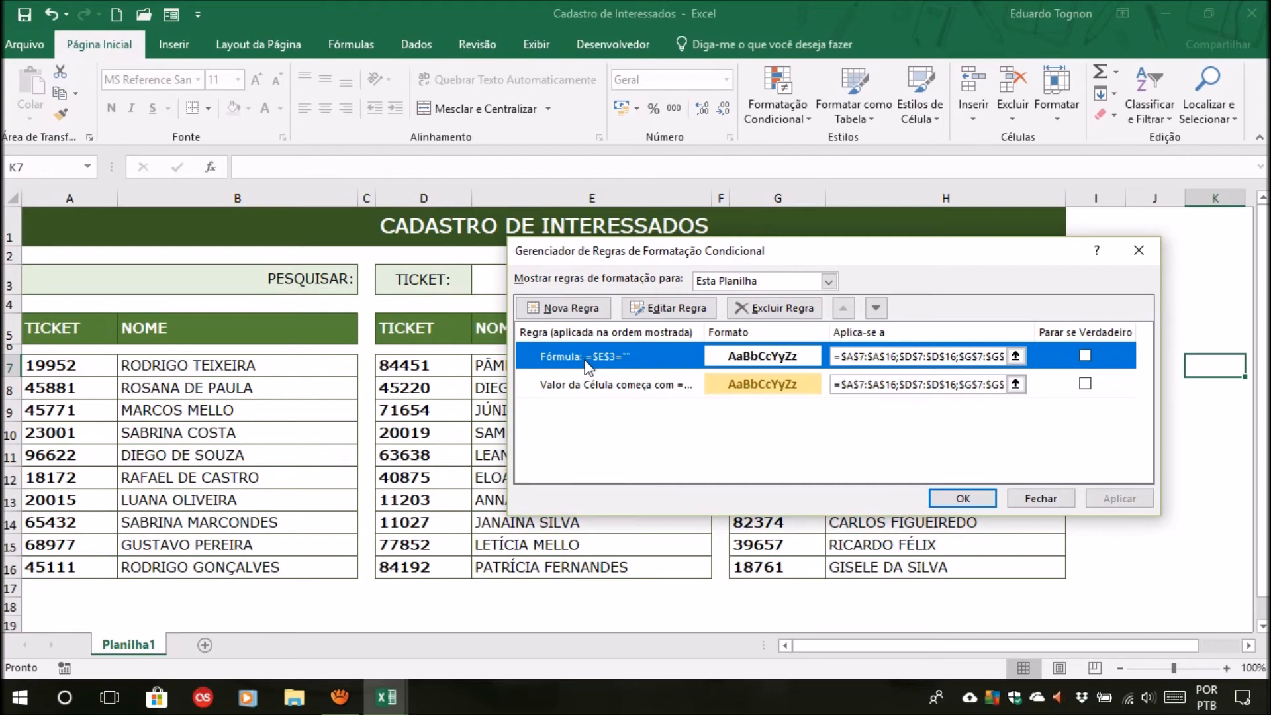
left_click(604, 392)
Try moving the =$E$3="" rule below the begins-with ticket rule, apply the order, and select the ticket search cell.
left_click(620, 363)
left_click(878, 308)
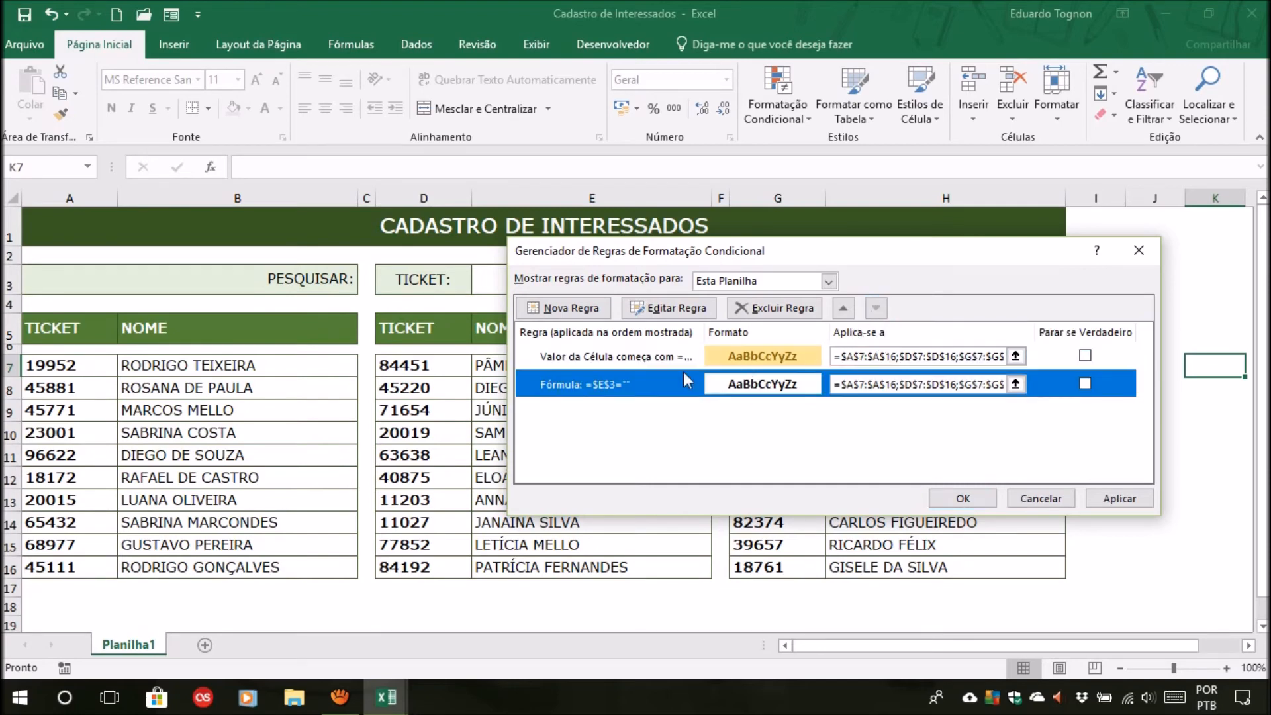
left_click(628, 358)
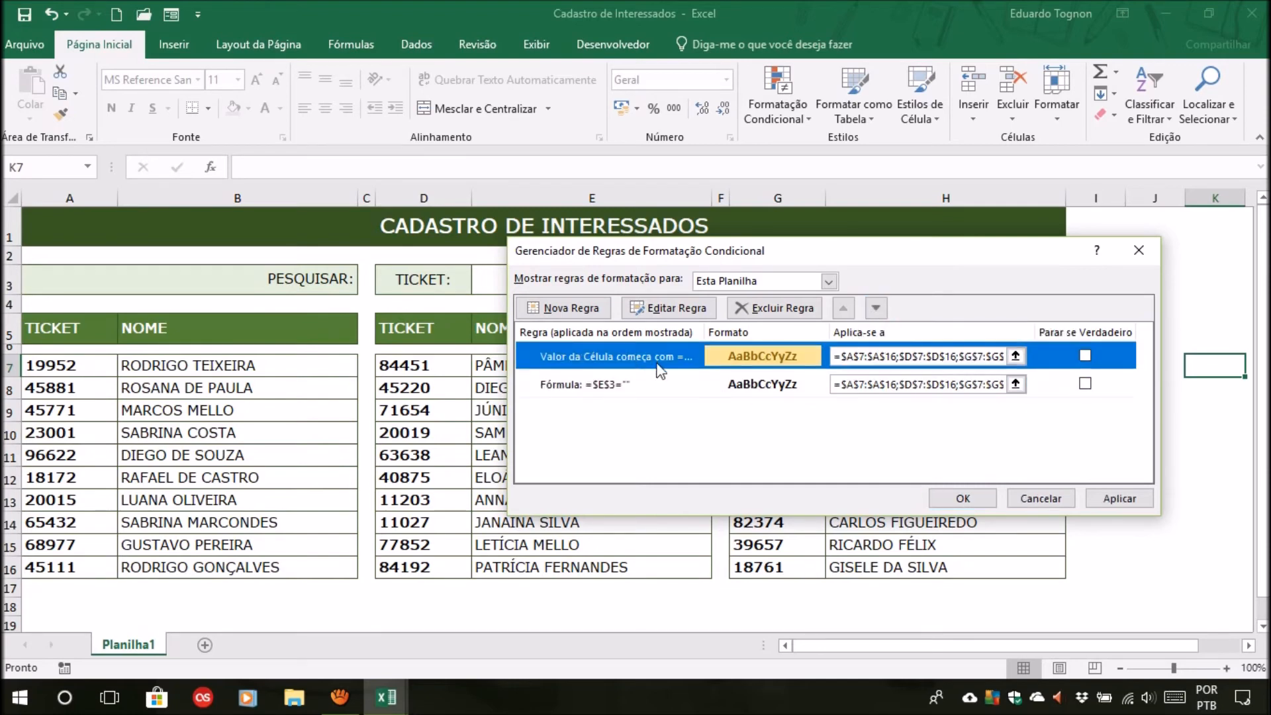
left_click(606, 387)
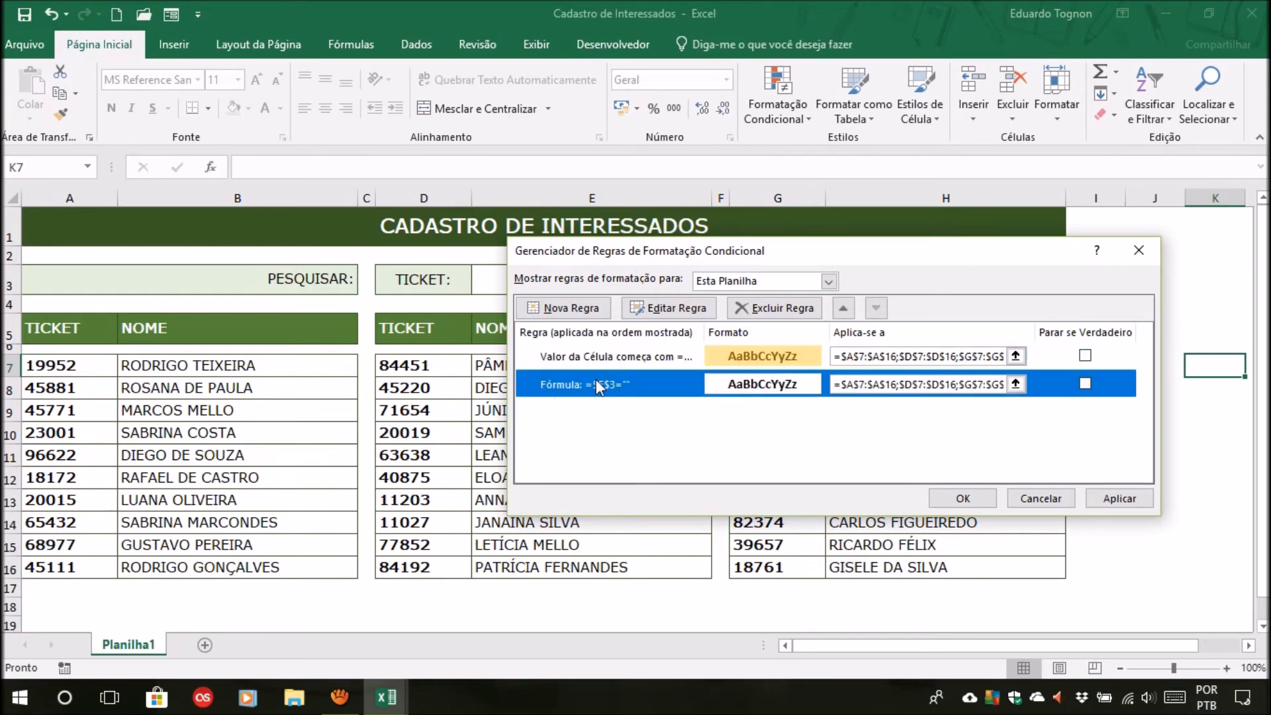
left_click(607, 362)
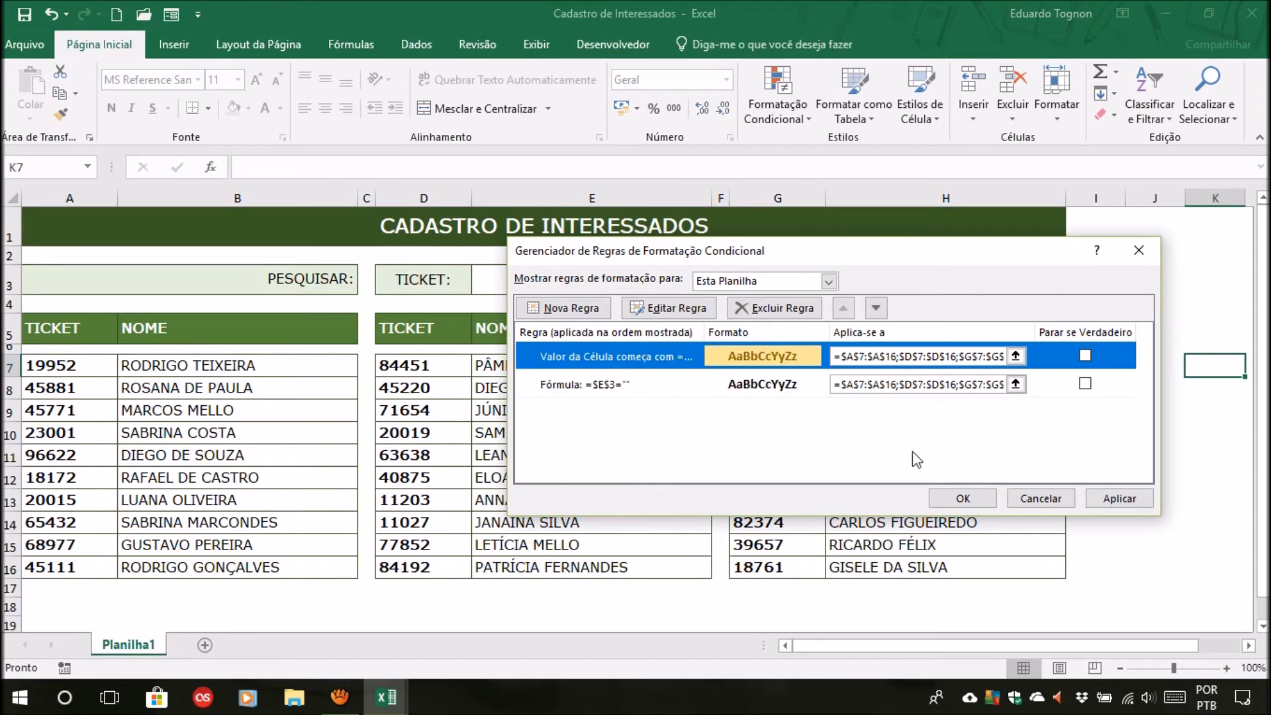
left_click(954, 499)
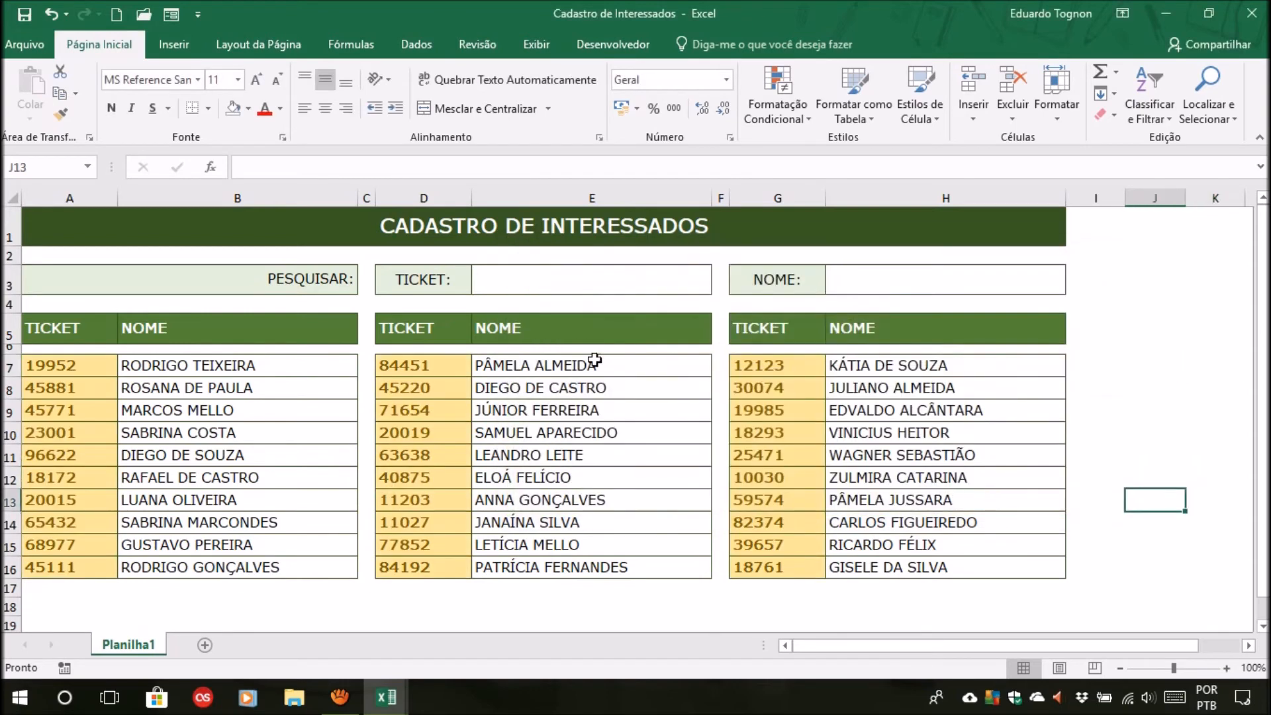
left_click(544, 289)
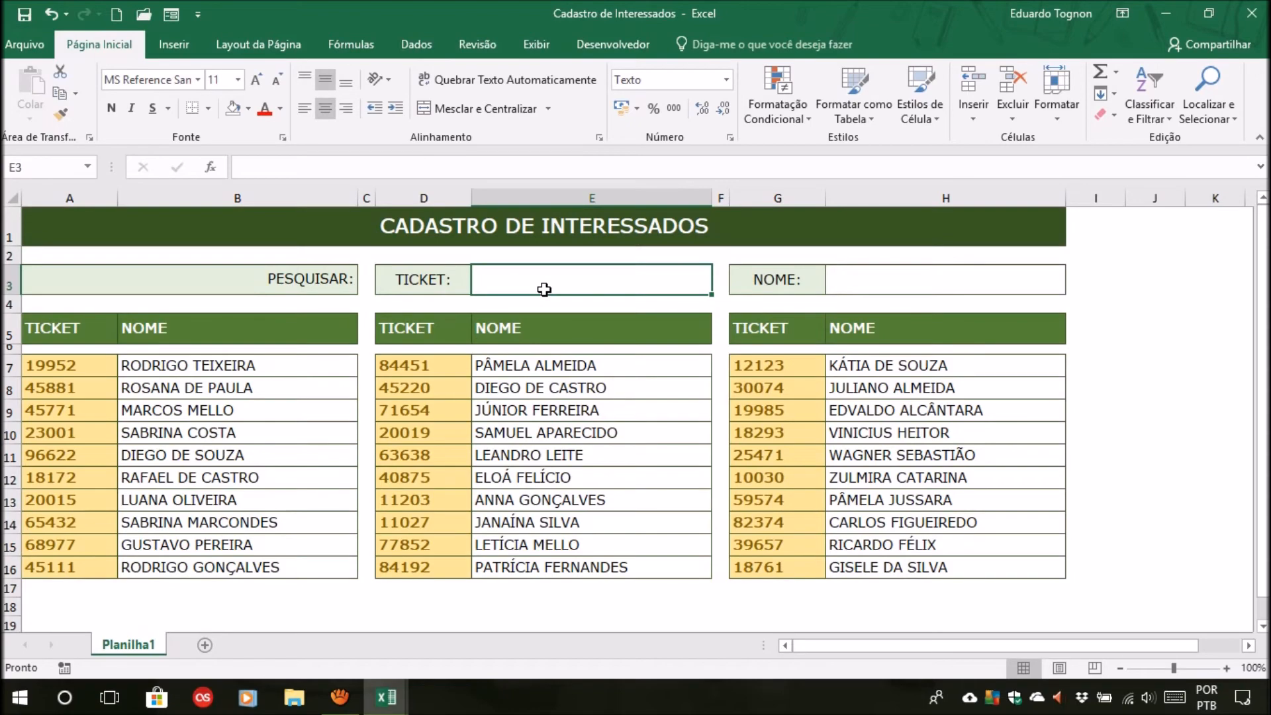
List the whole sheet's conditional formatting rules again, move the =$E$3="" rule above the begins-with ticket rule, and apply the order.
left_click(778, 107)
left_click(833, 393)
left_click(797, 278)
left_click(765, 311)
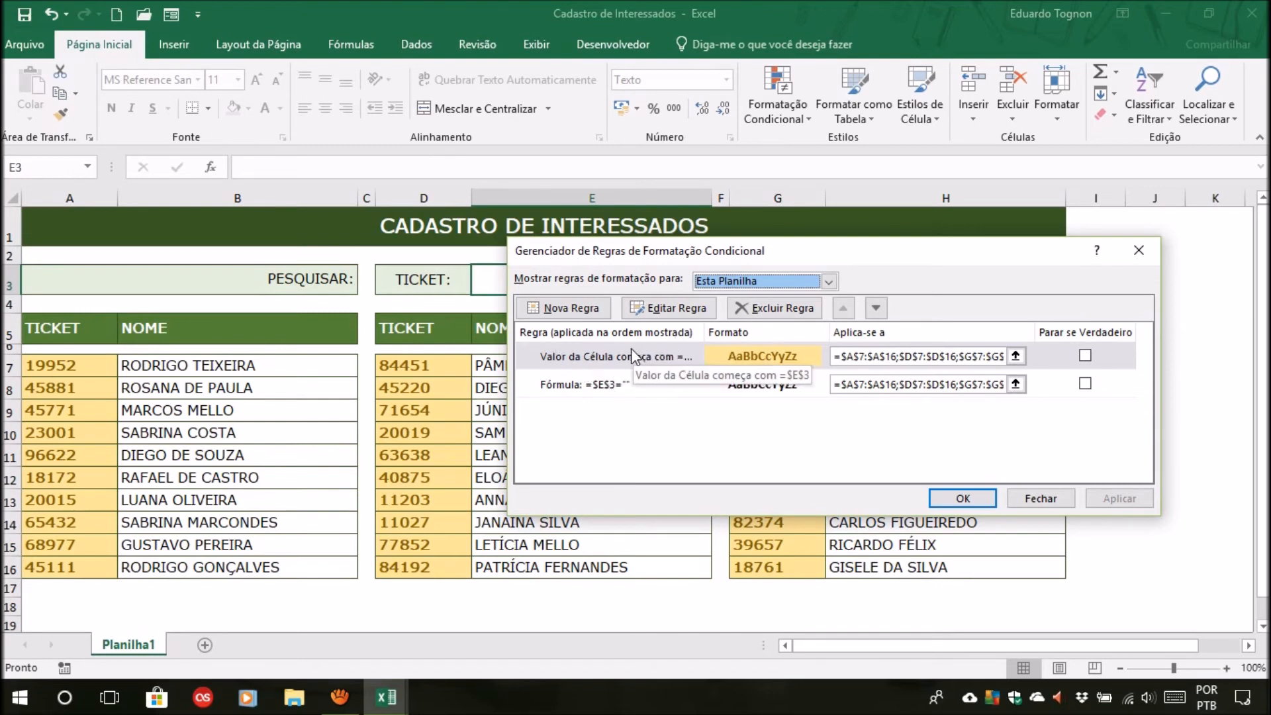
left_click(629, 370)
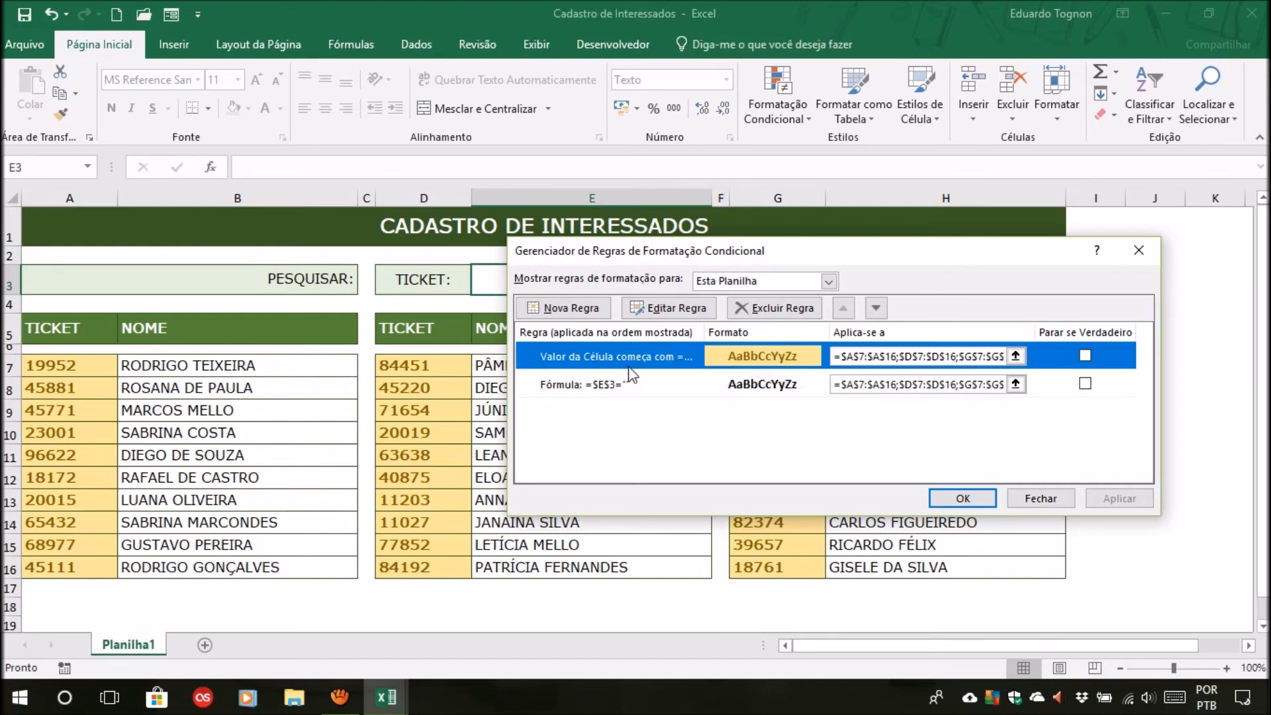
left_click(615, 390)
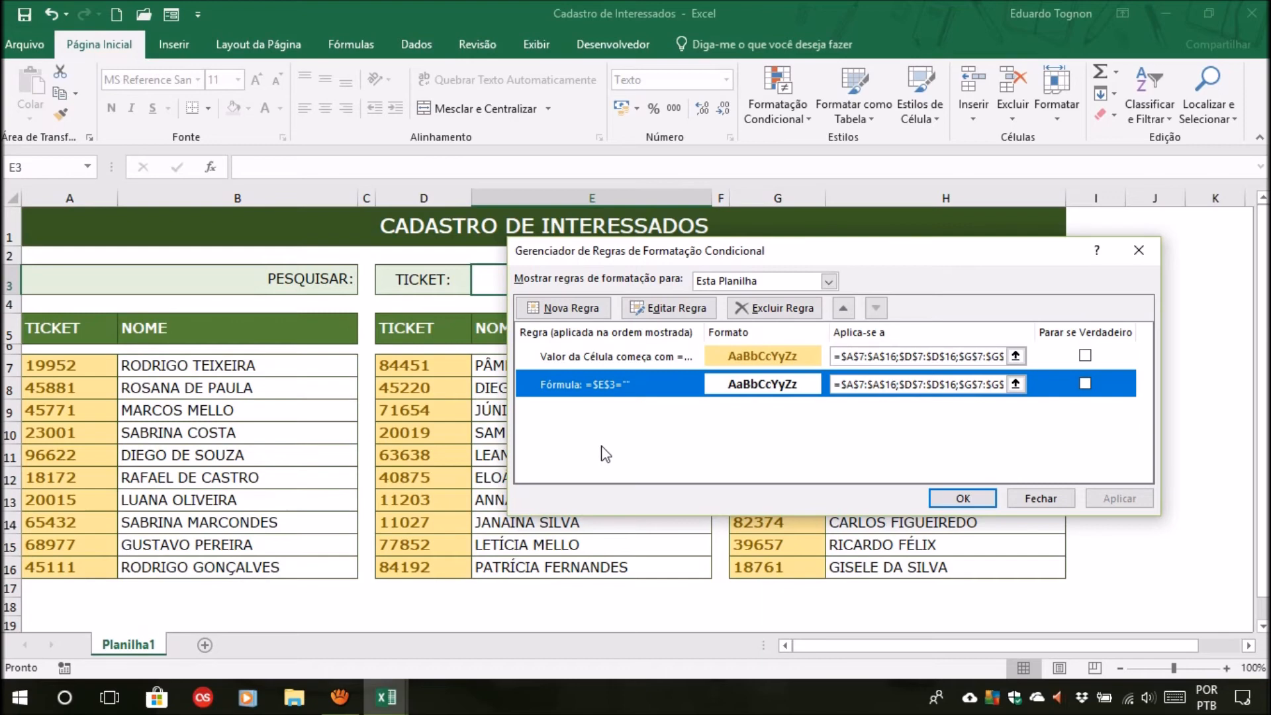
left_click(610, 361)
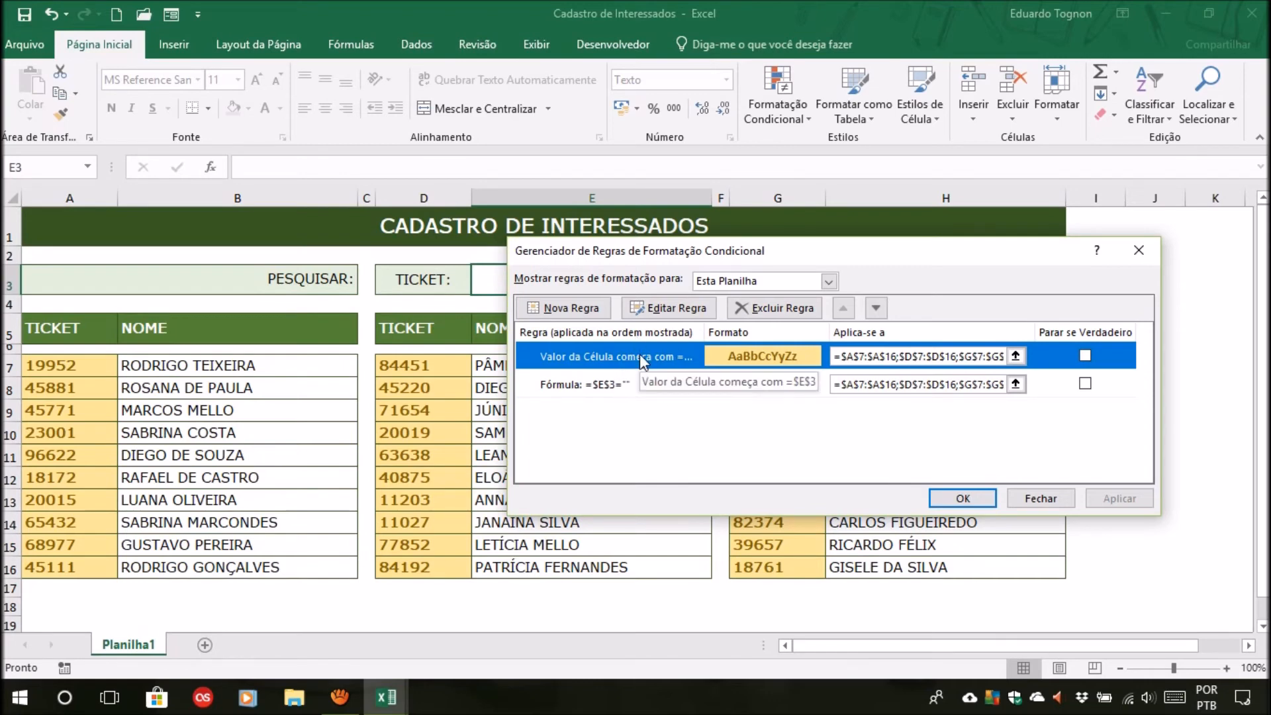
left_click(622, 385)
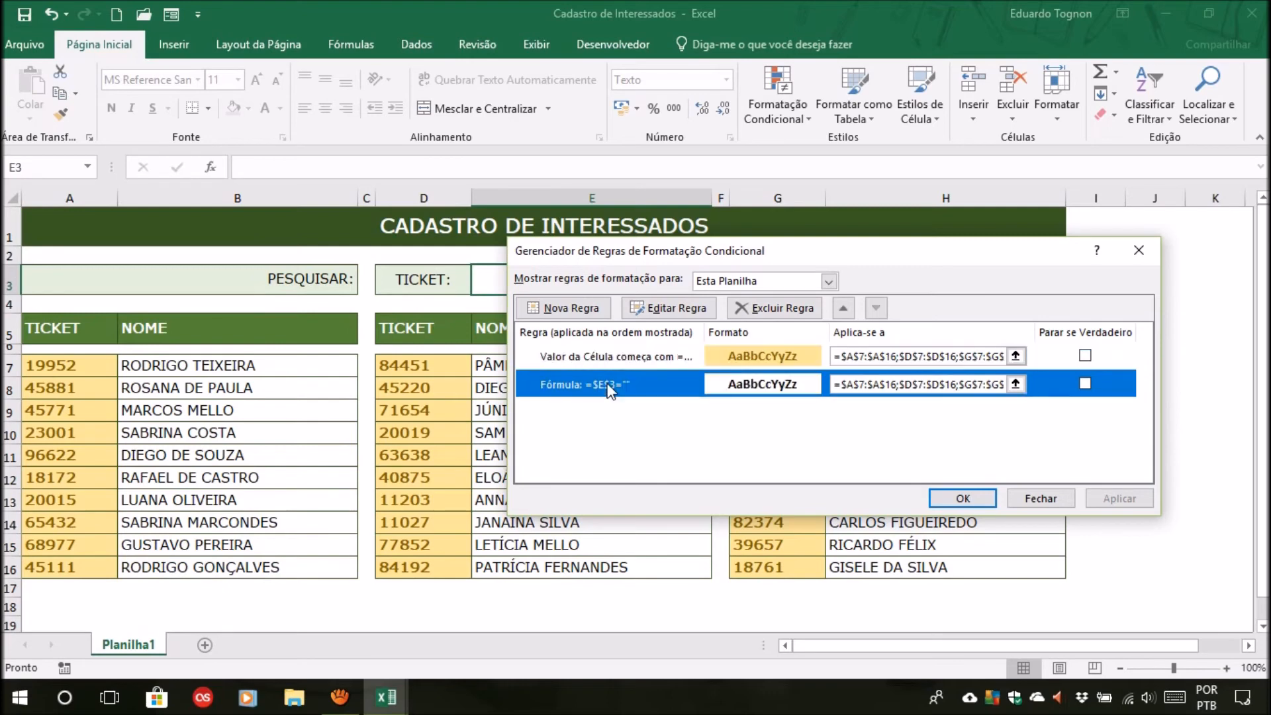
left_click(850, 309)
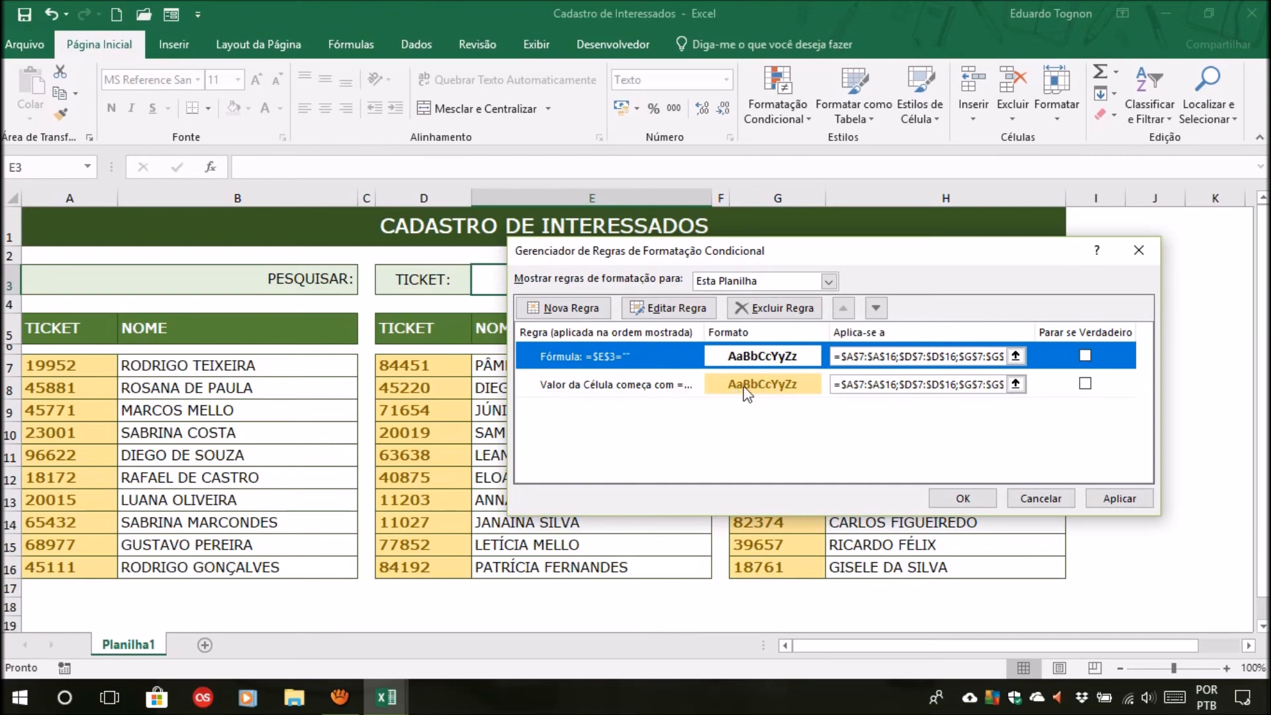
left_click(962, 496)
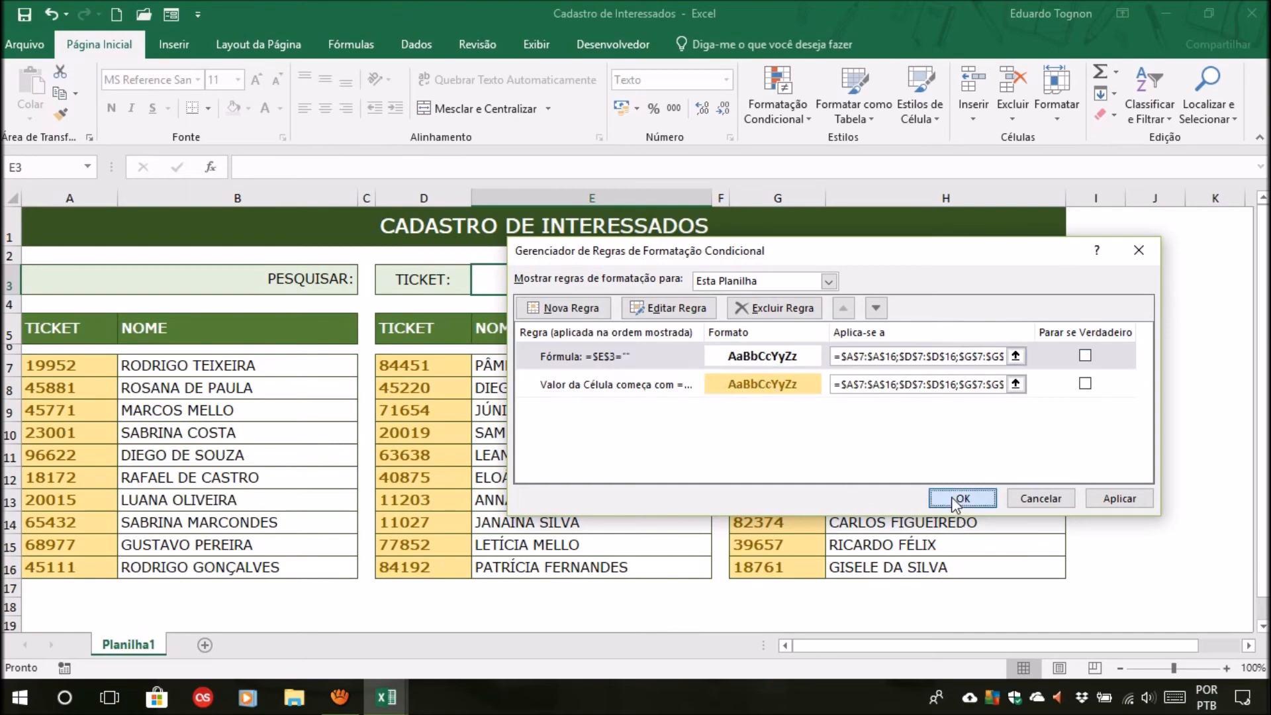
left_click(1097, 452)
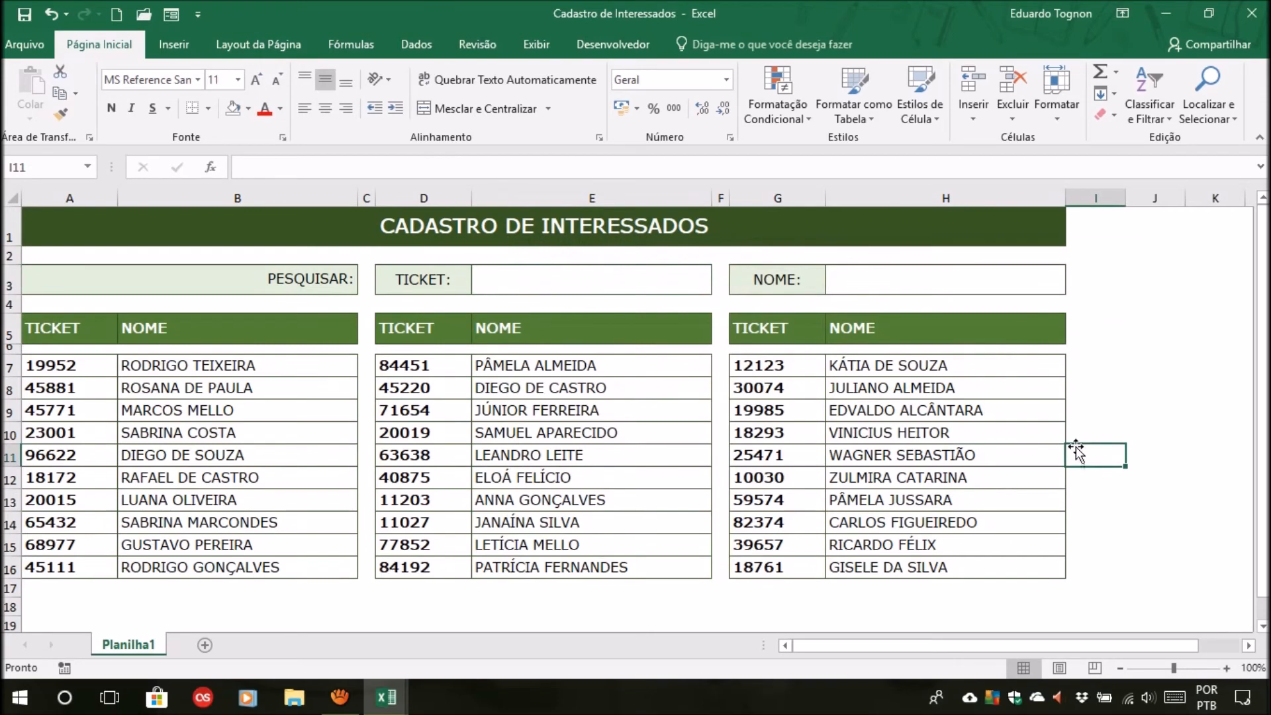
left_click(931, 284)
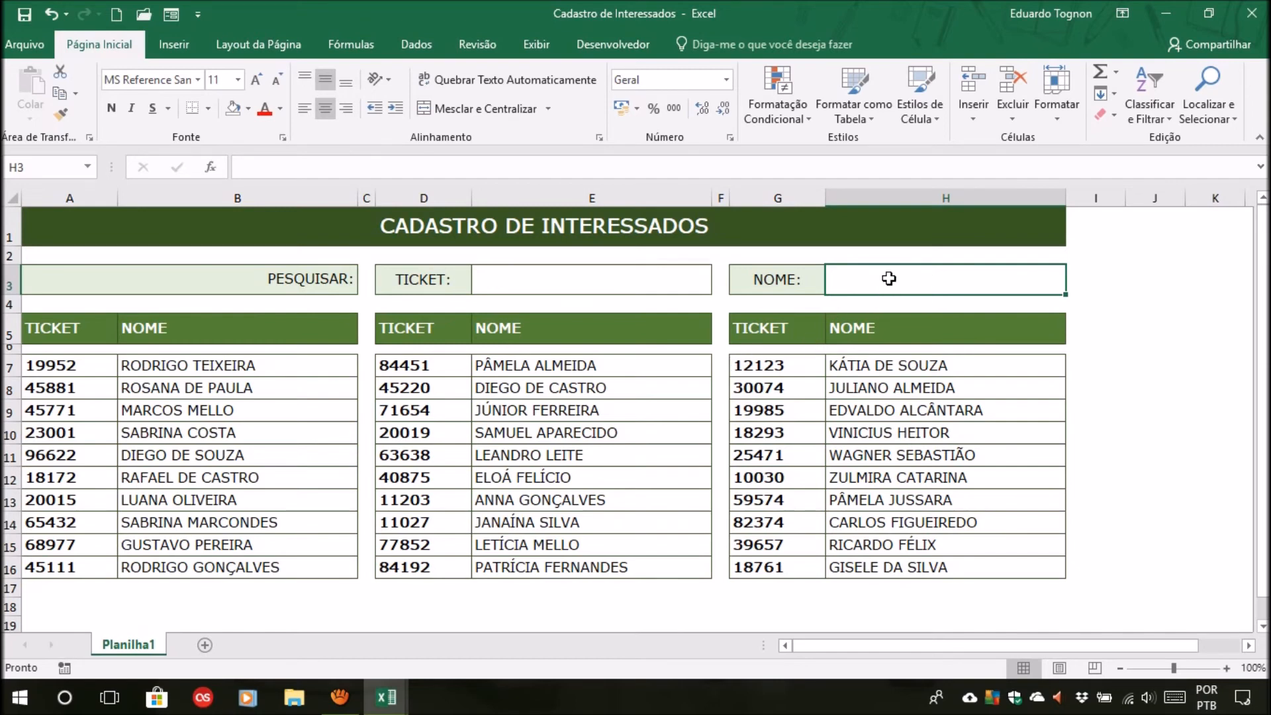
left_click(549, 410)
left_click(878, 275)
left_click_drag(261, 364, 247, 567)
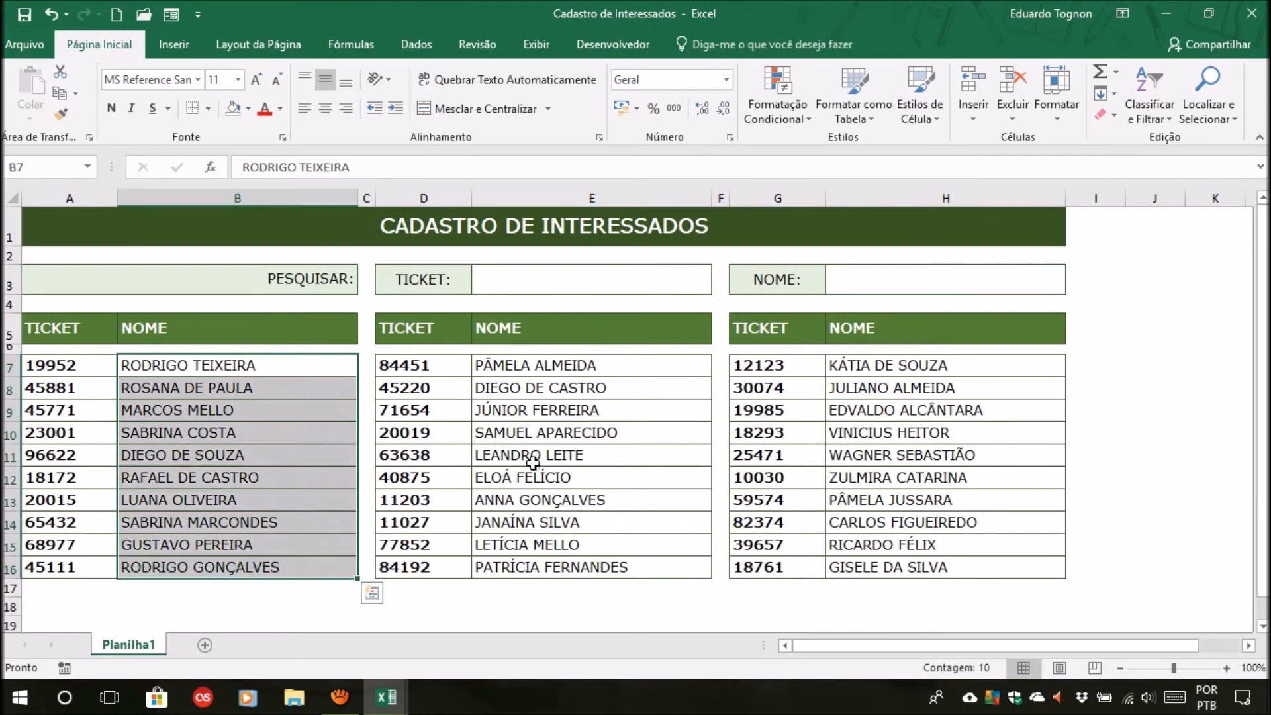
left_click(918, 278)
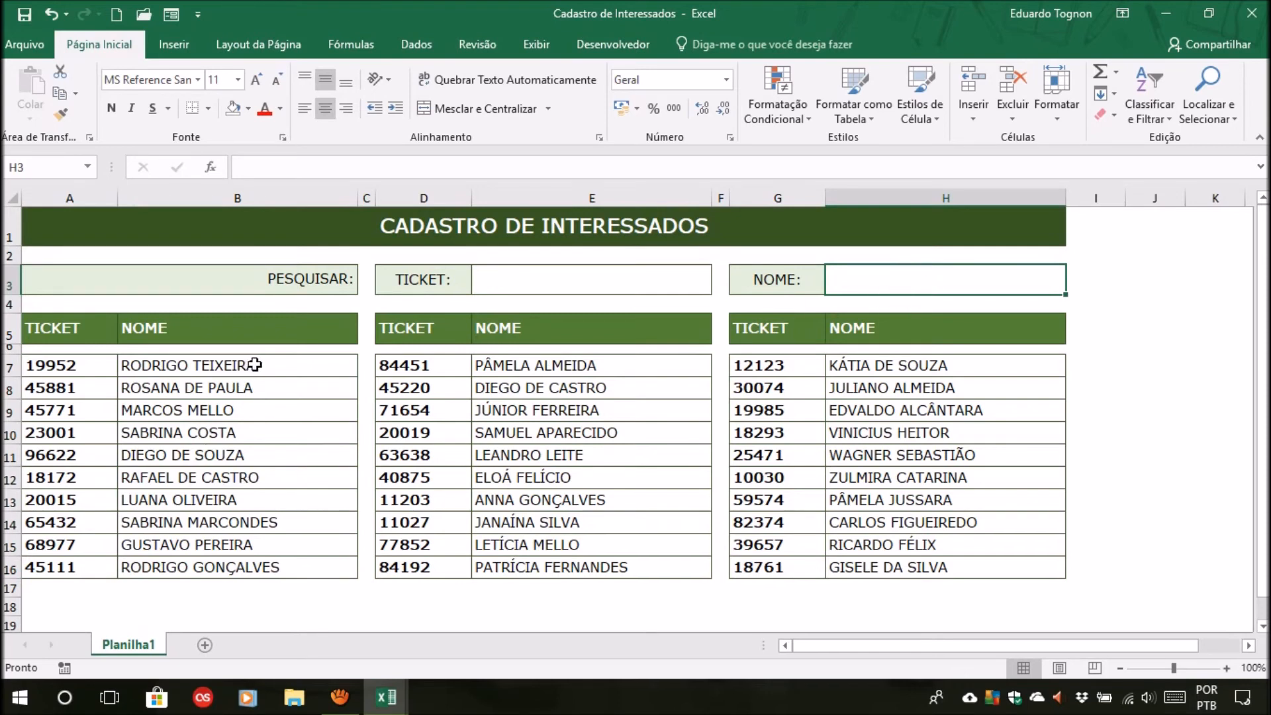
Select the name ranges B7:B16, E7:E16 and H7:H16 and start a new conditional formatting rule for them.
left_click_drag(255, 365, 278, 564)
left_click_drag(591, 364, 590, 568)
left_click_drag(896, 366, 873, 564)
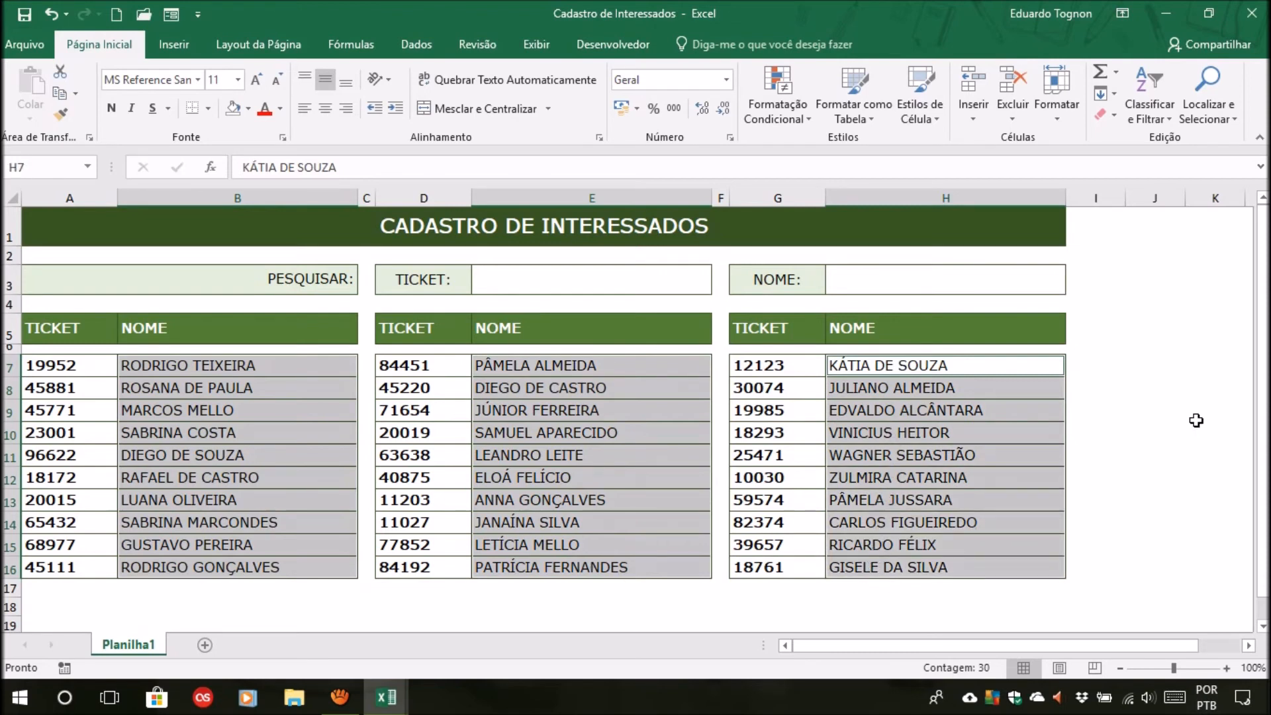
left_click(803, 99)
left_click(821, 351)
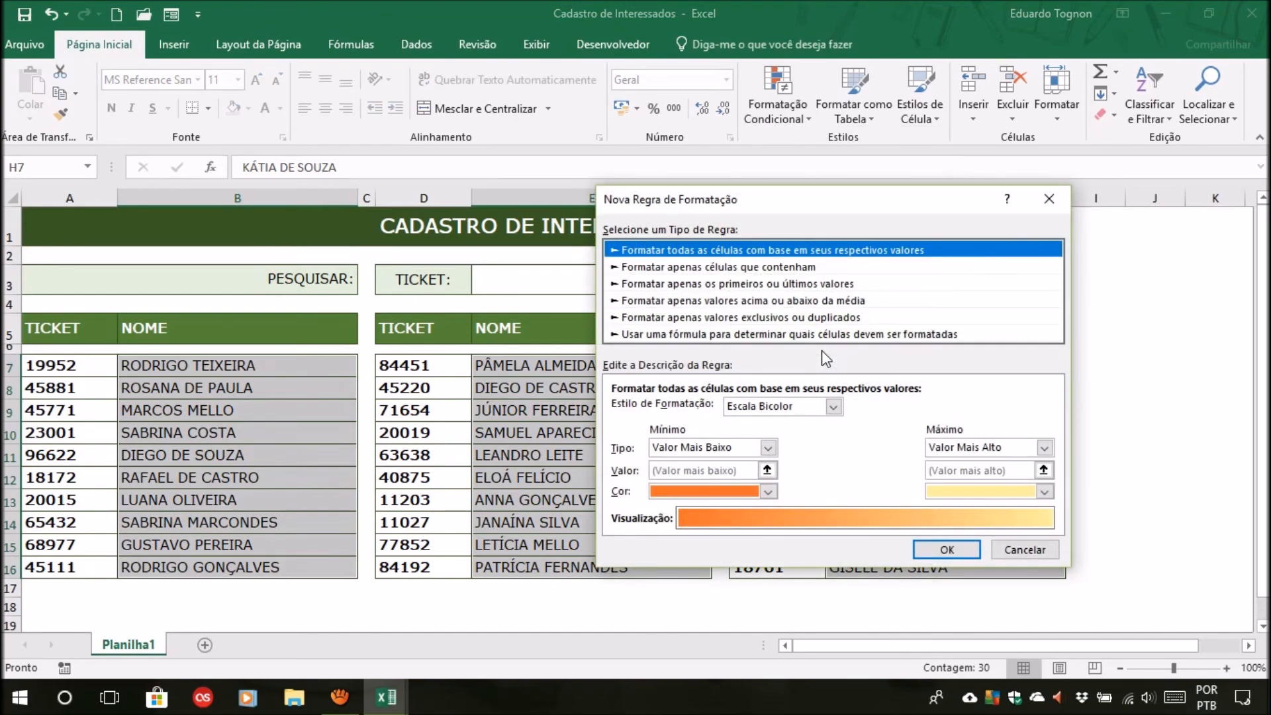
left_click_drag(782, 199, 400, 242)
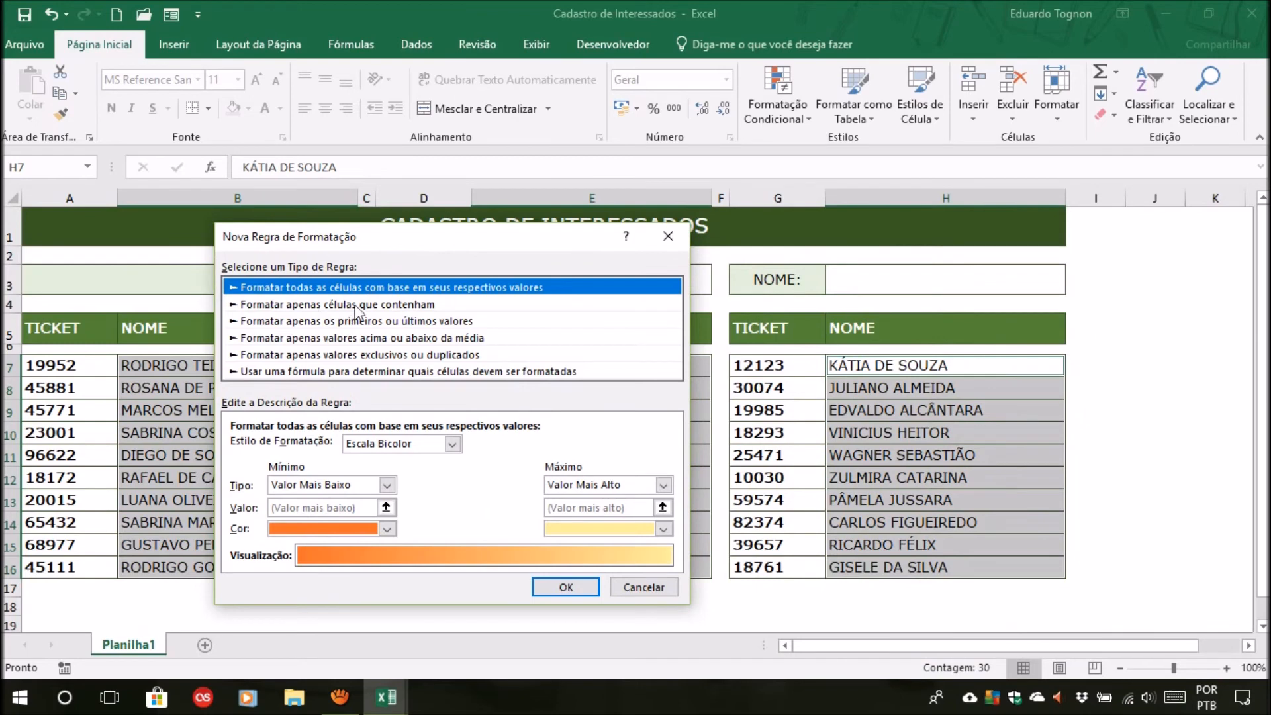
Set the new rule to format only cells containing specific text (Texto Específico) that begins with (começa com) a given value.
left_click(392, 305)
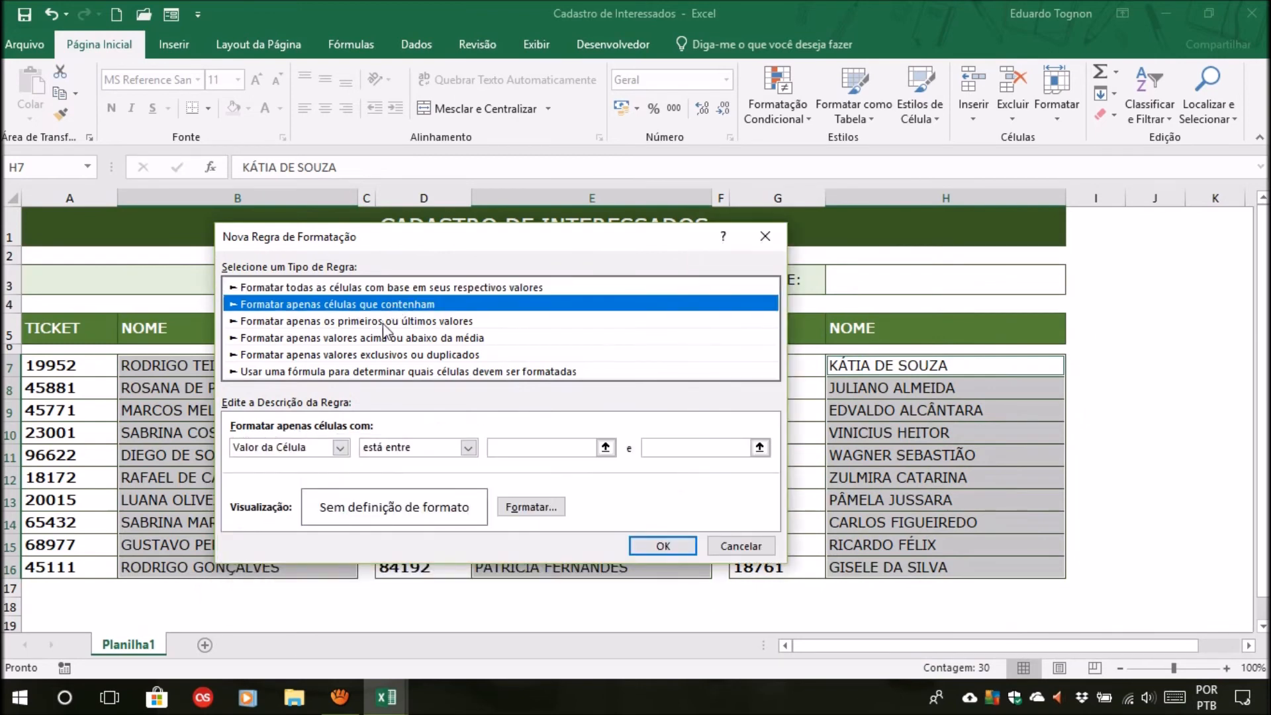
left_click(339, 447)
left_click(321, 478)
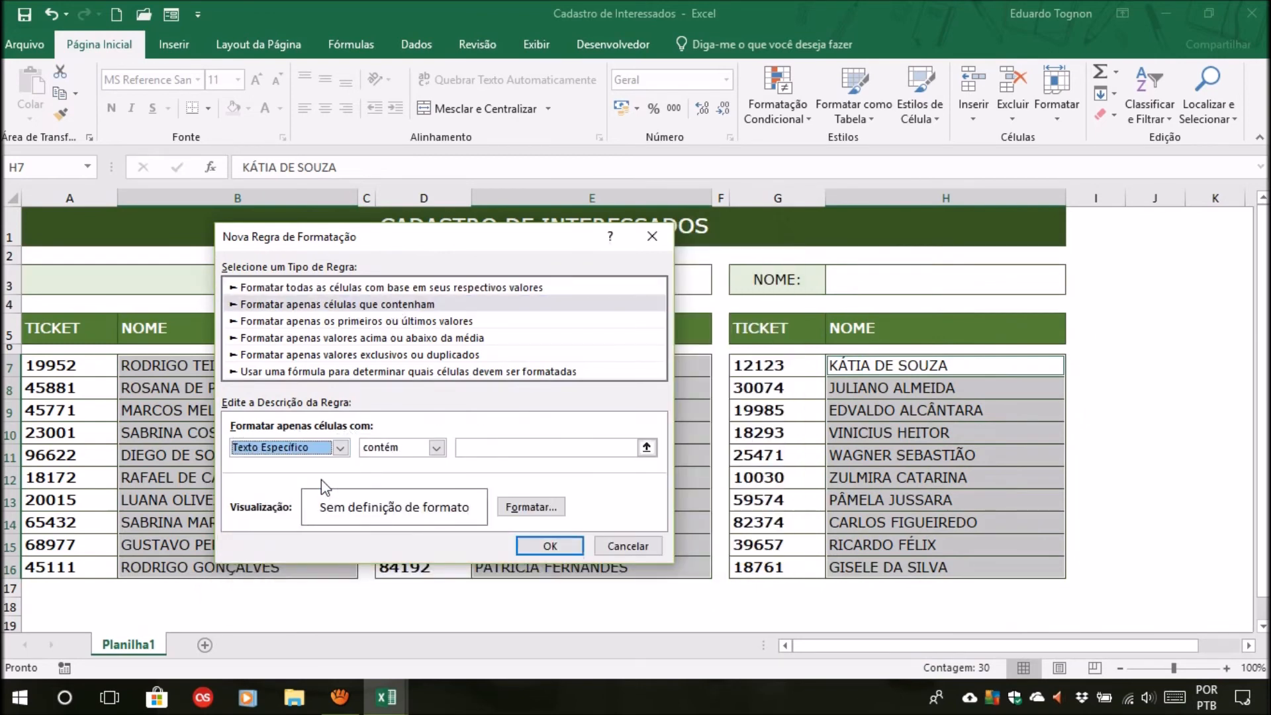
left_click_drag(569, 244, 488, 243)
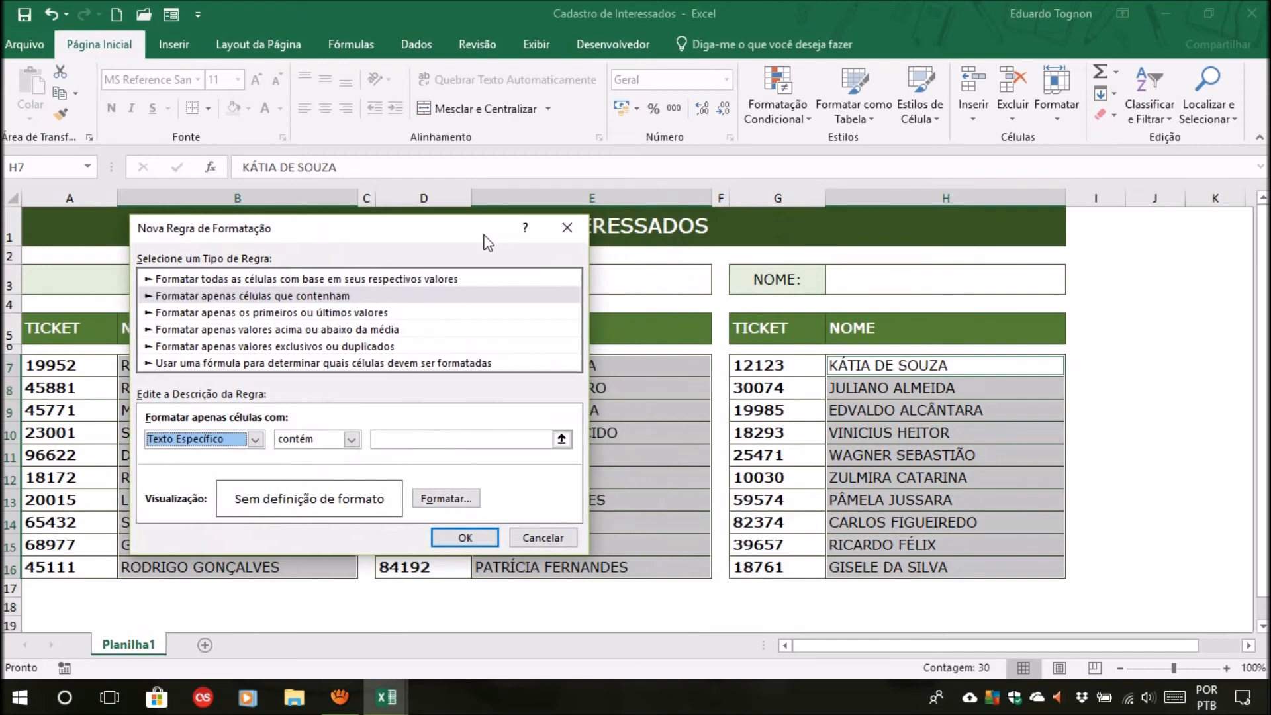
left_click(350, 440)
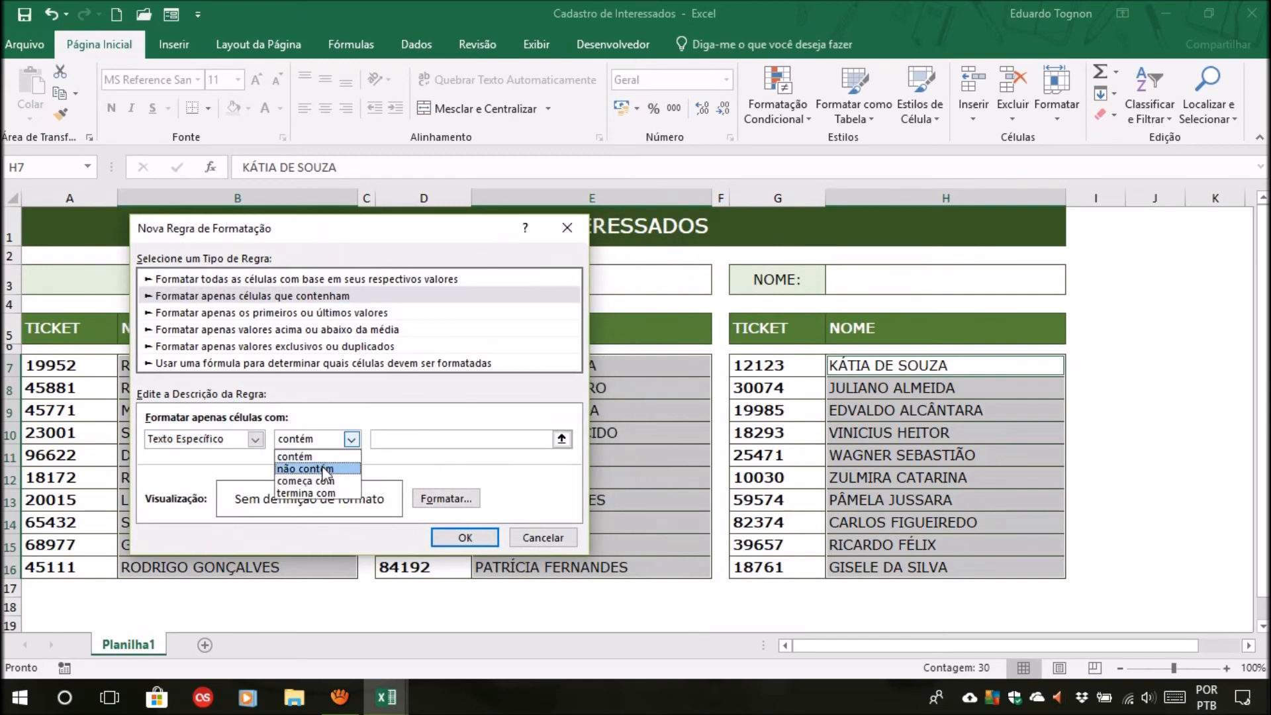
left_click(321, 486)
left_click(395, 439)
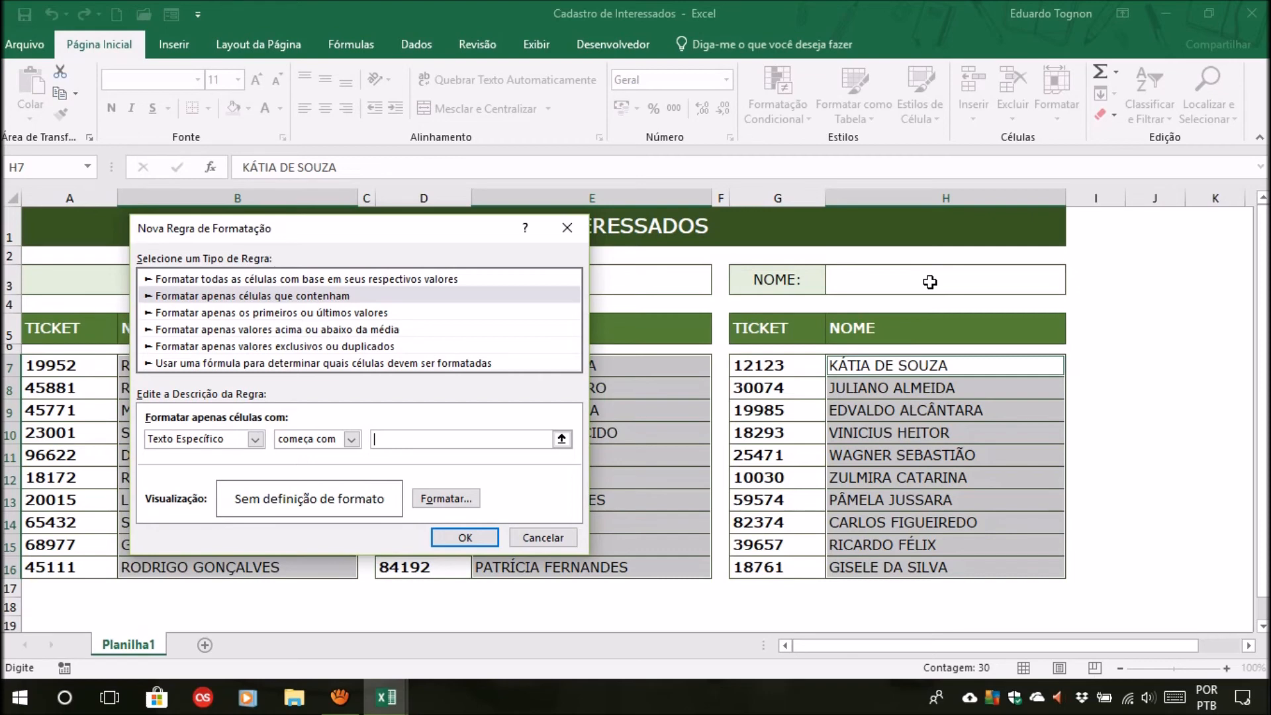
Change the text condition to contains (contém) and reference the name search cell =$H$3 as its value.
left_click(351, 439)
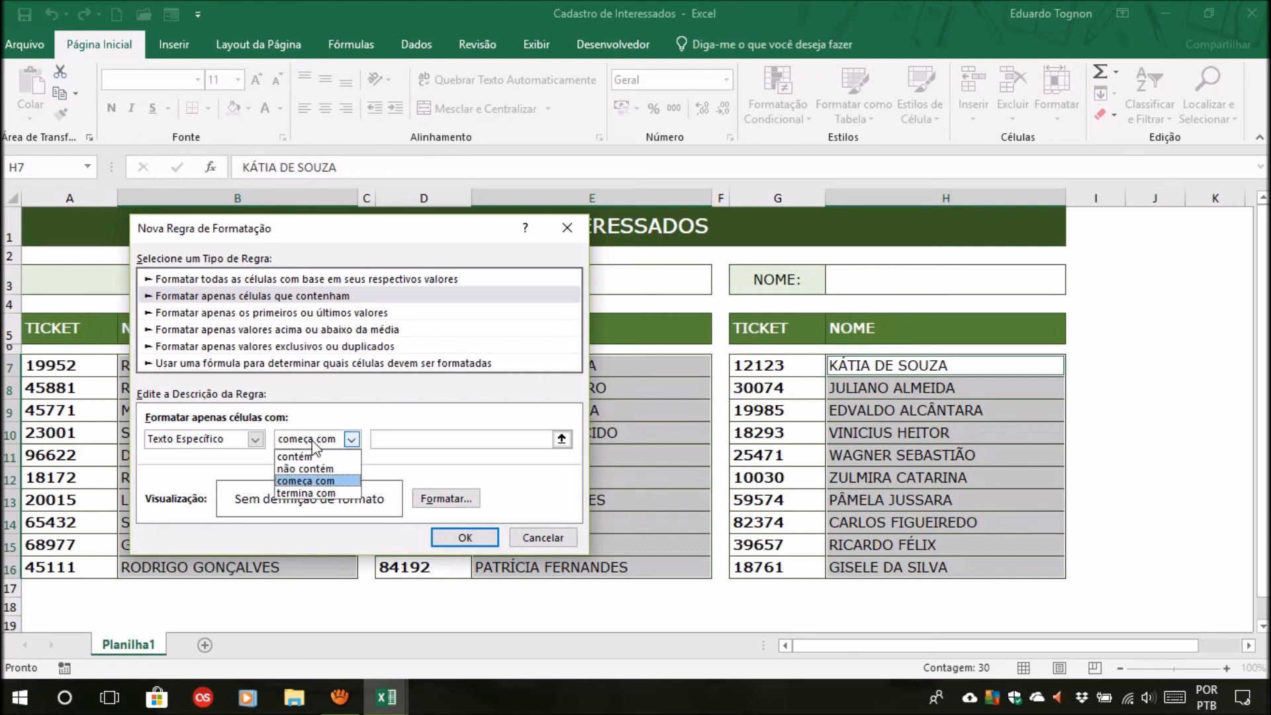
left_click(309, 456)
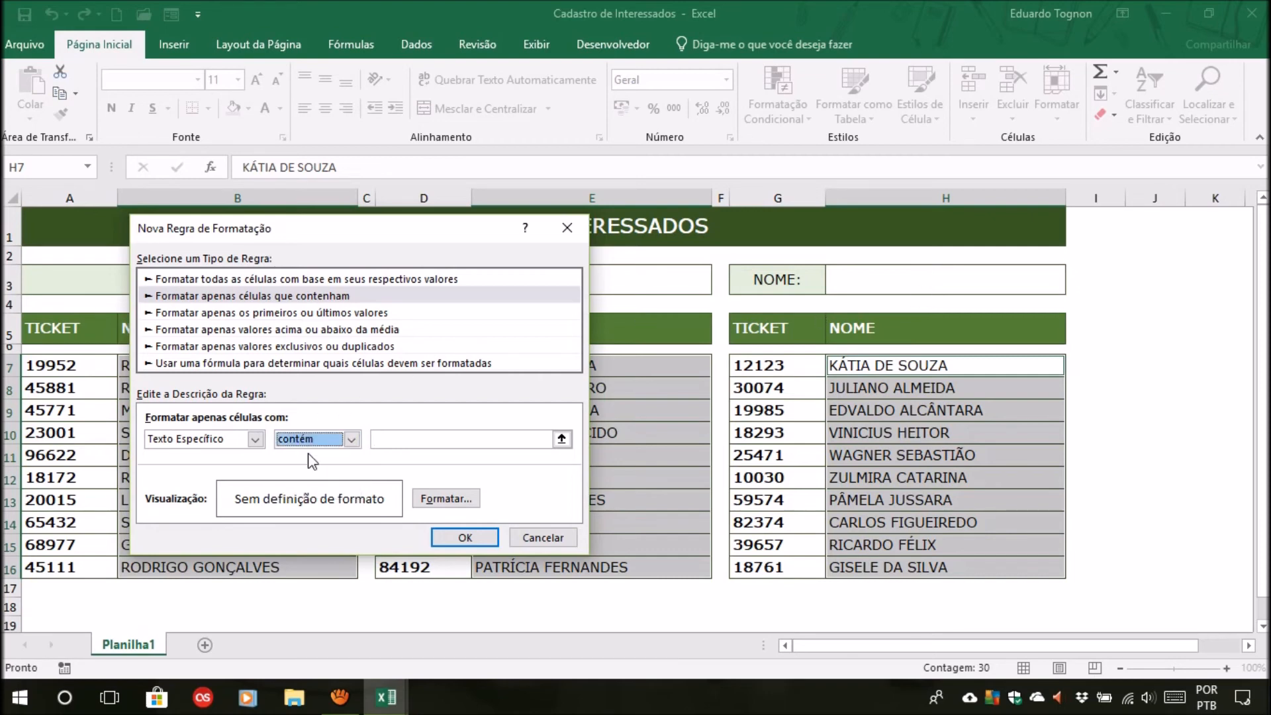
left_click(410, 436)
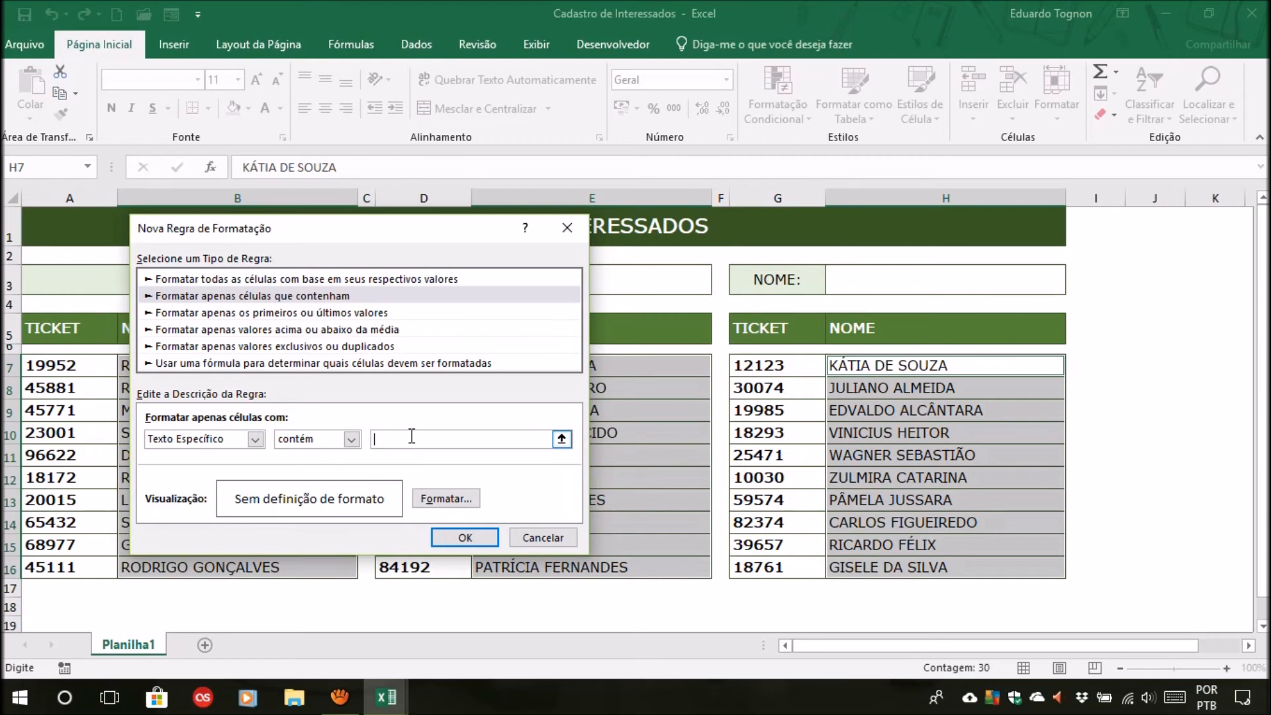
left_click(562, 439)
left_click(910, 279)
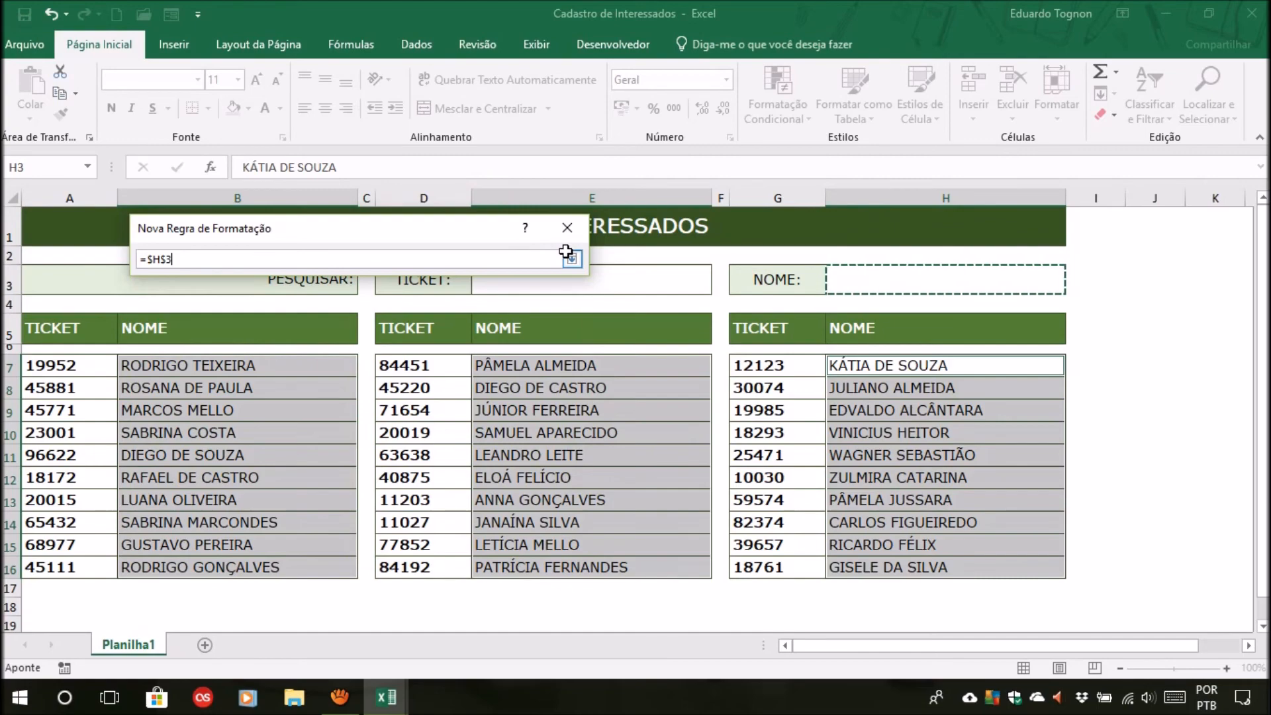
left_click(571, 259)
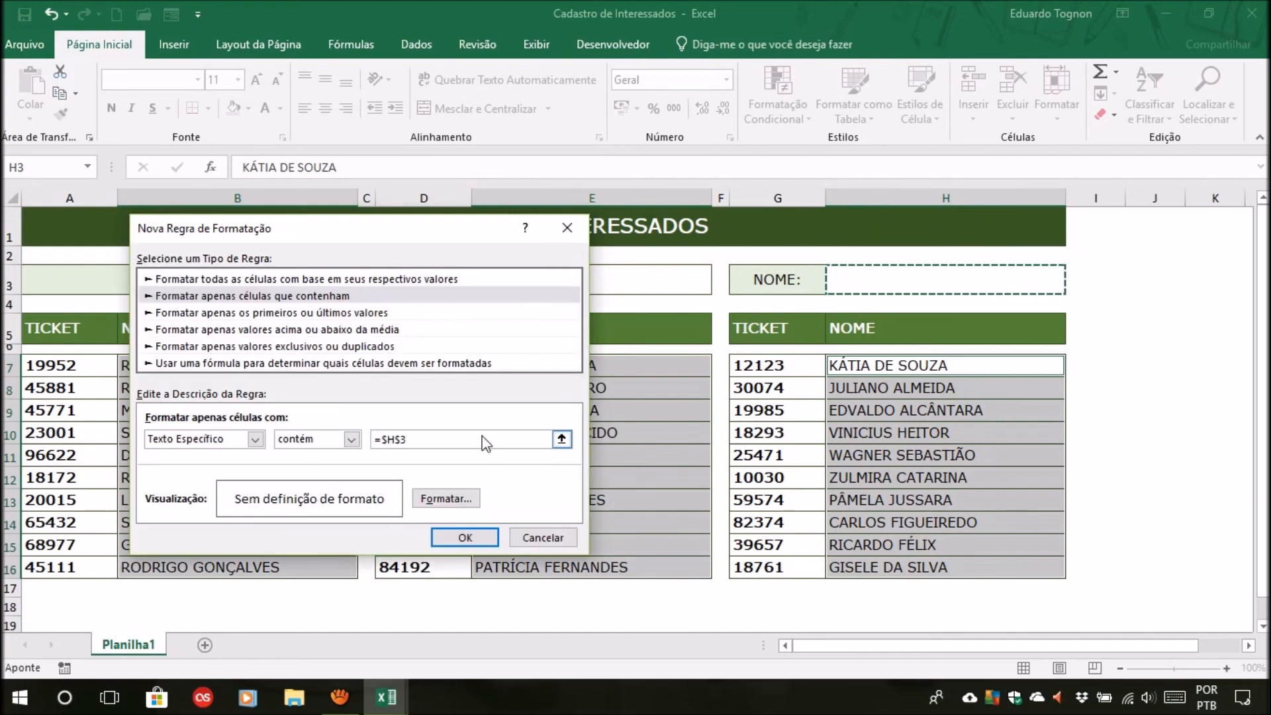
Set the rule's font format to bold (Negrito) in the standard dark red colour.
left_click(453, 505)
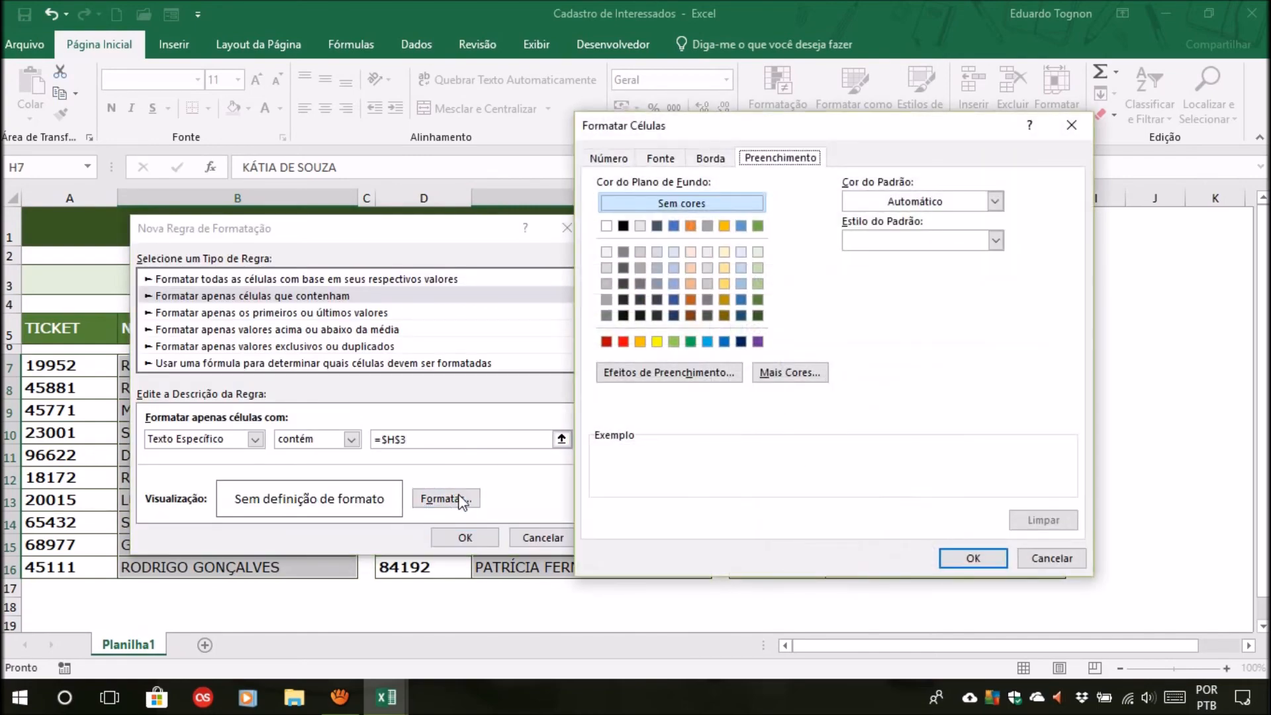
left_click(661, 159)
left_click(887, 242)
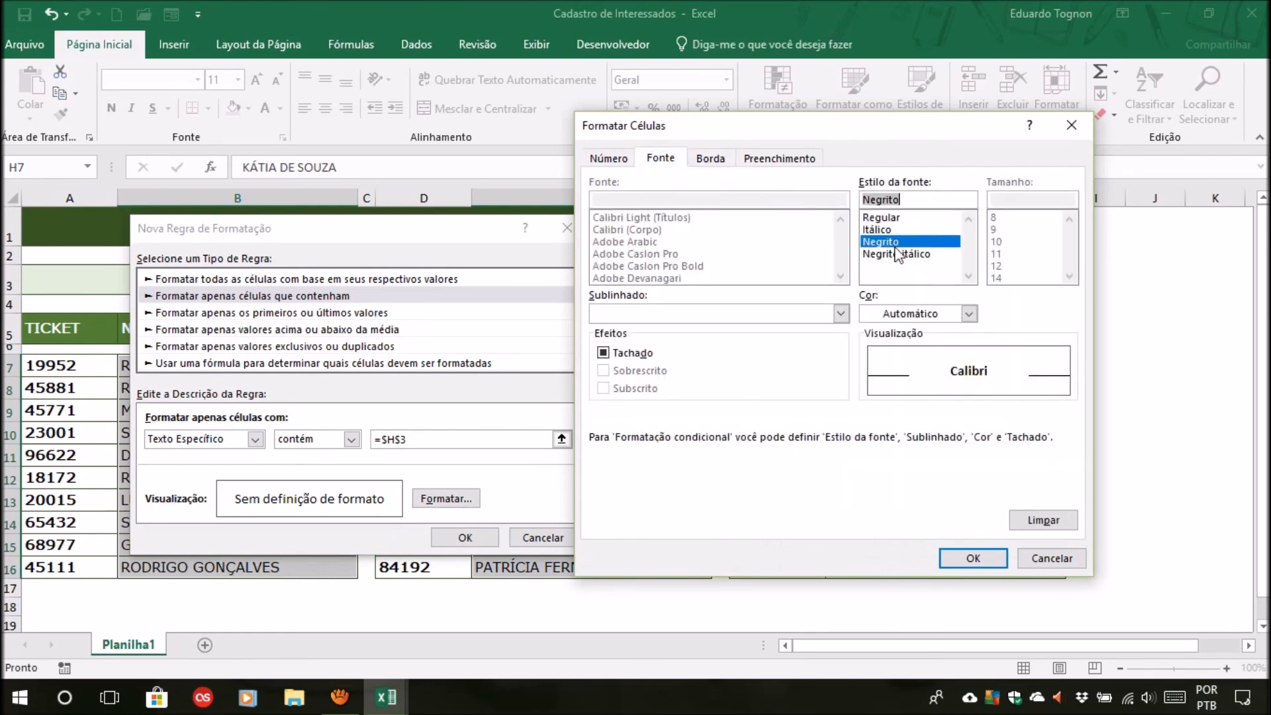
left_click(952, 316)
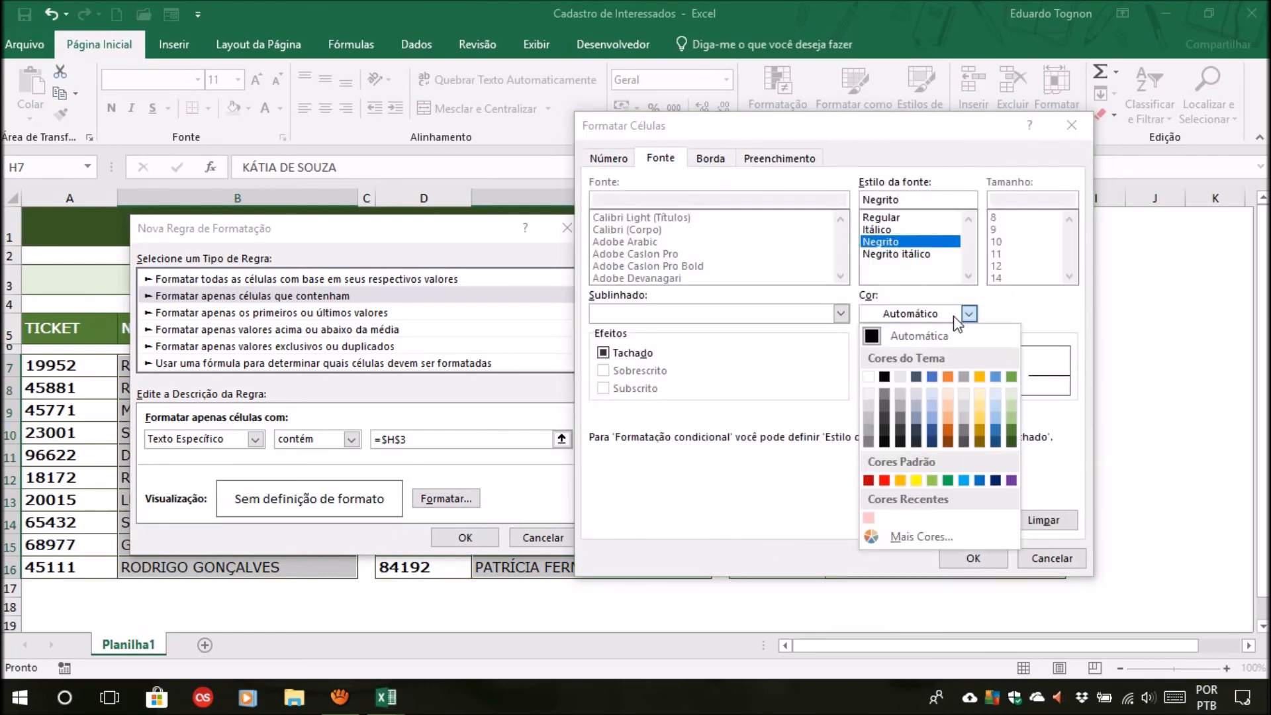
left_click(868, 480)
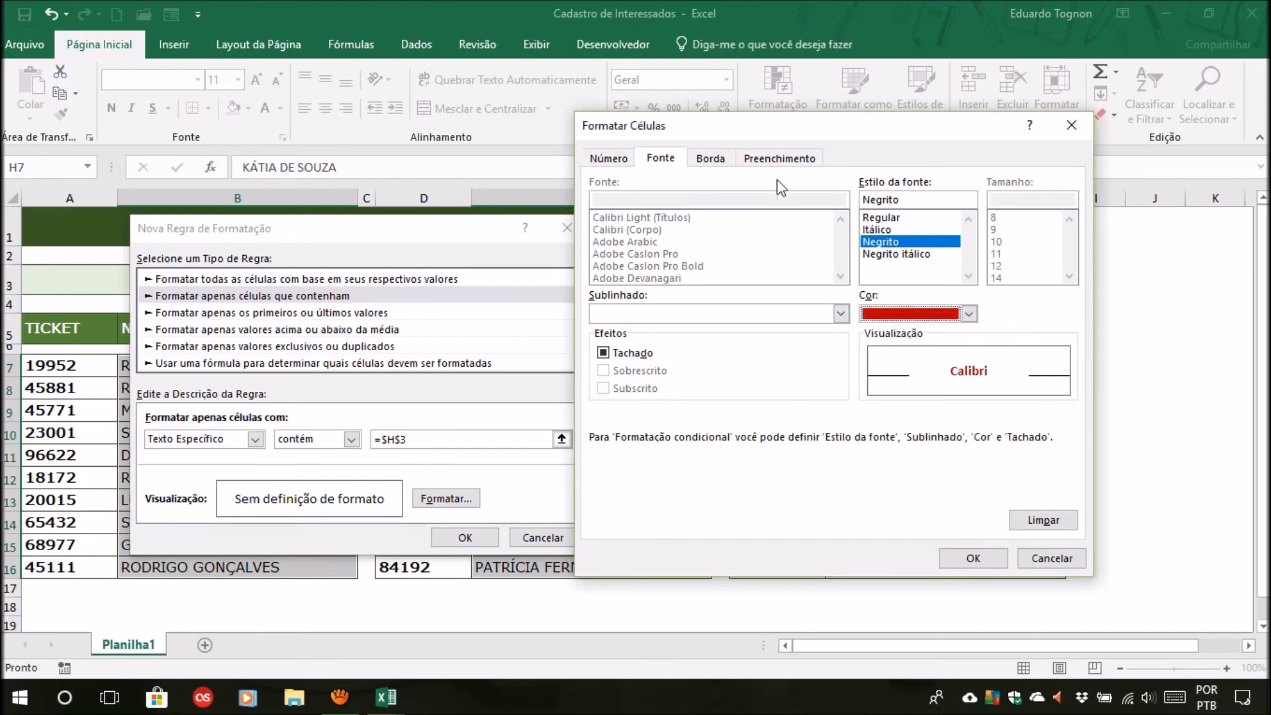
Give the rule's format the lightest orange fill and apply the rule to the name ranges.
left_click(774, 159)
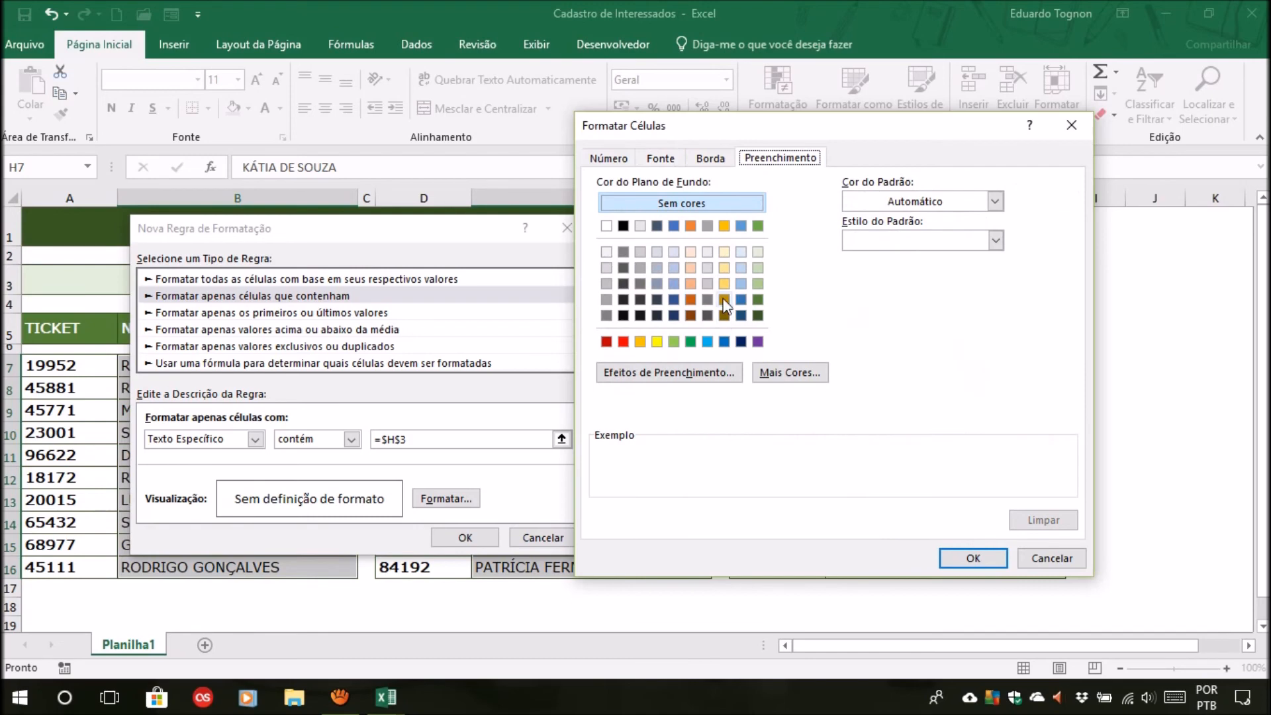
left_click(692, 268)
left_click(691, 253)
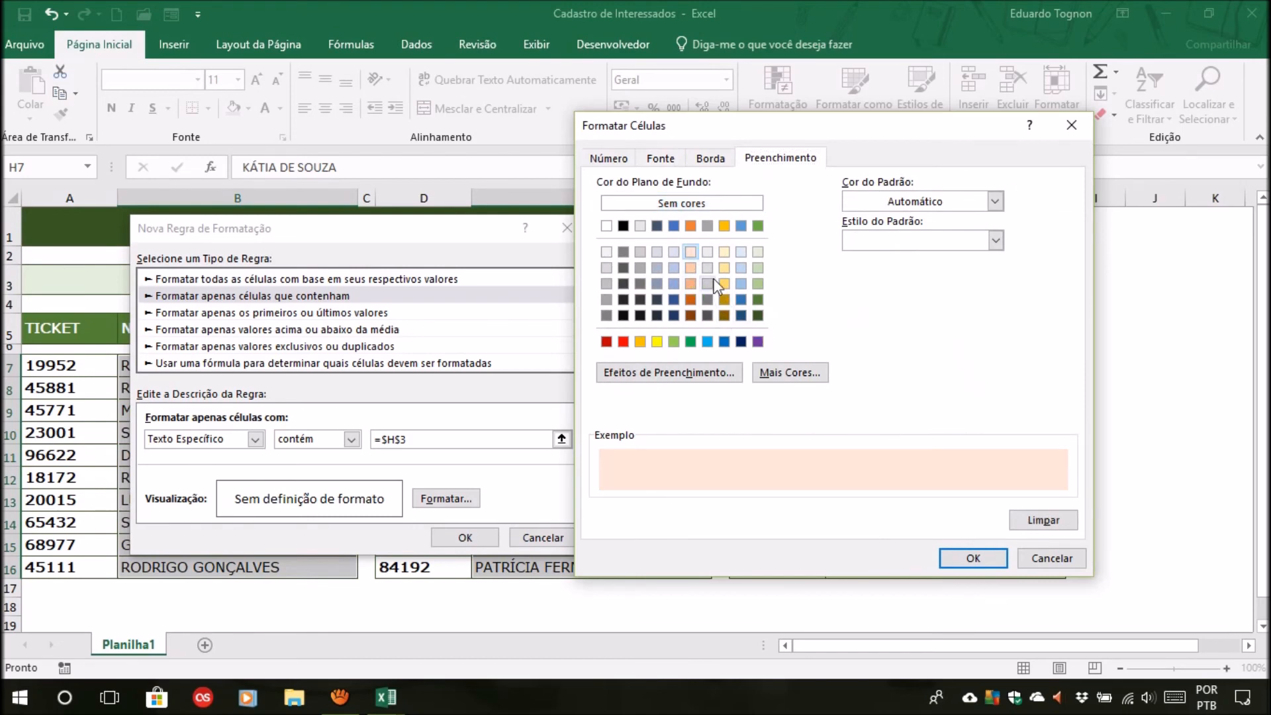
left_click(670, 159)
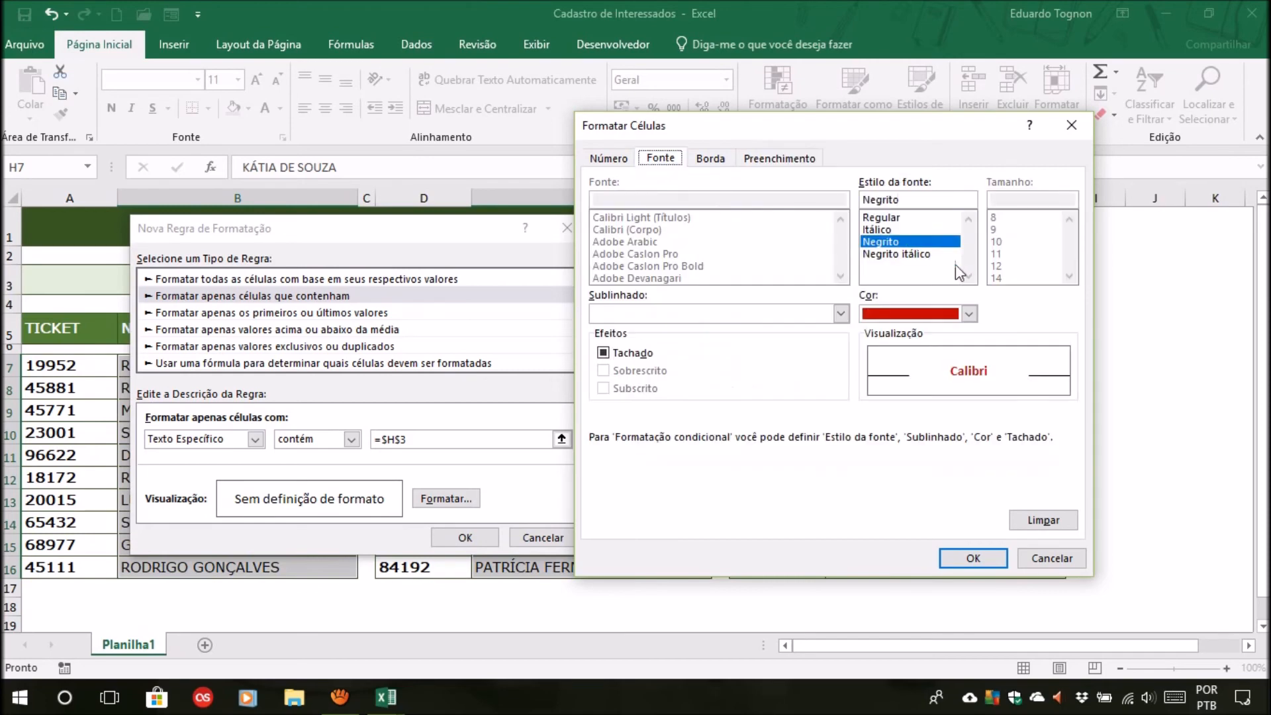
left_click(977, 560)
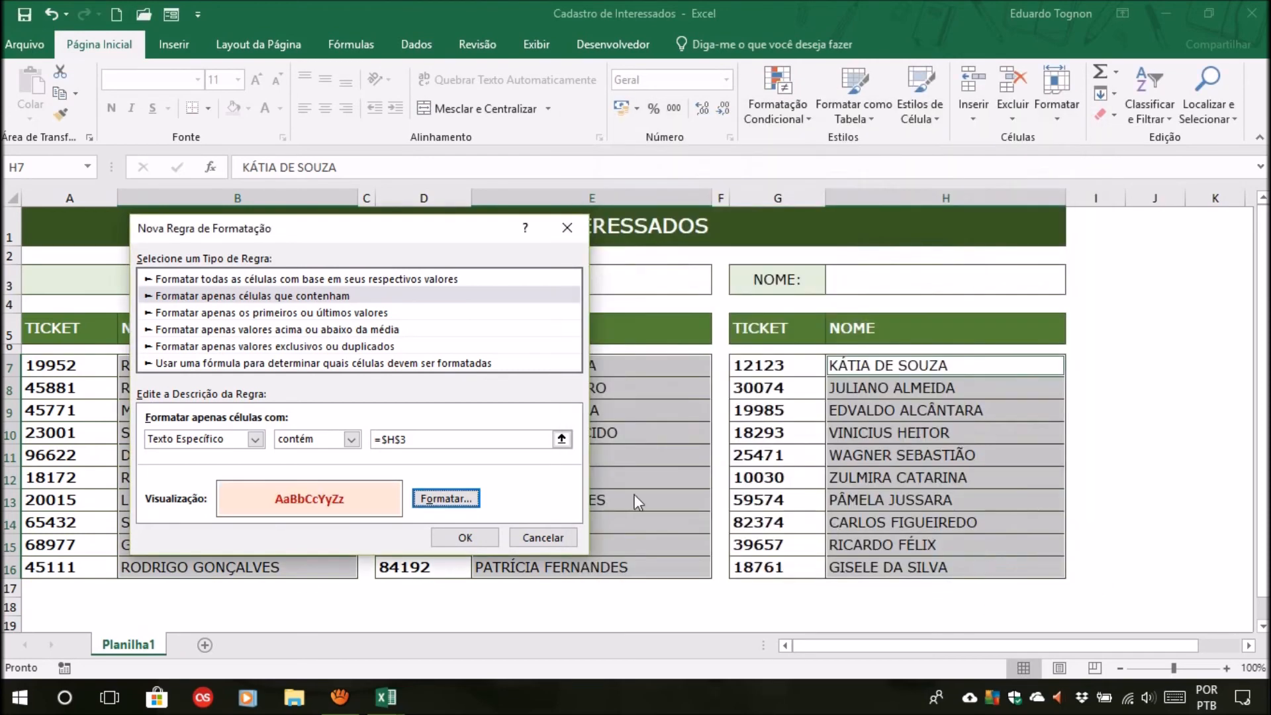
left_click(466, 537)
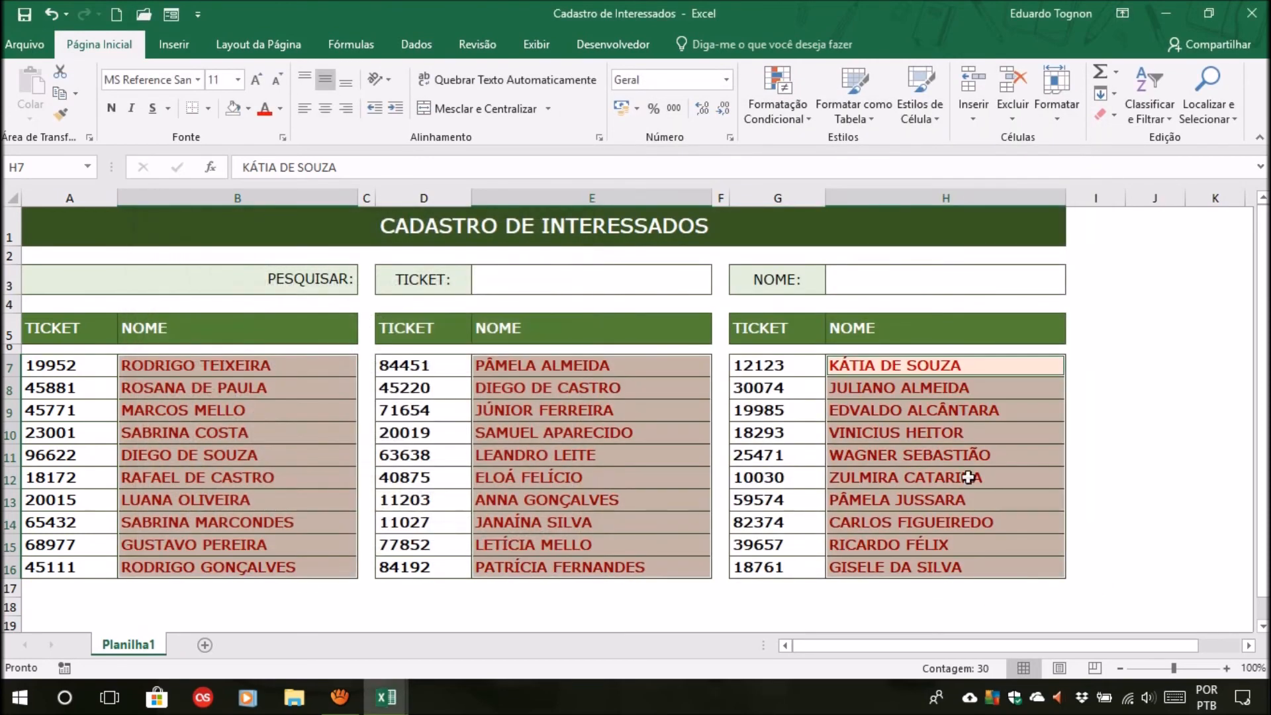
left_click(1171, 430)
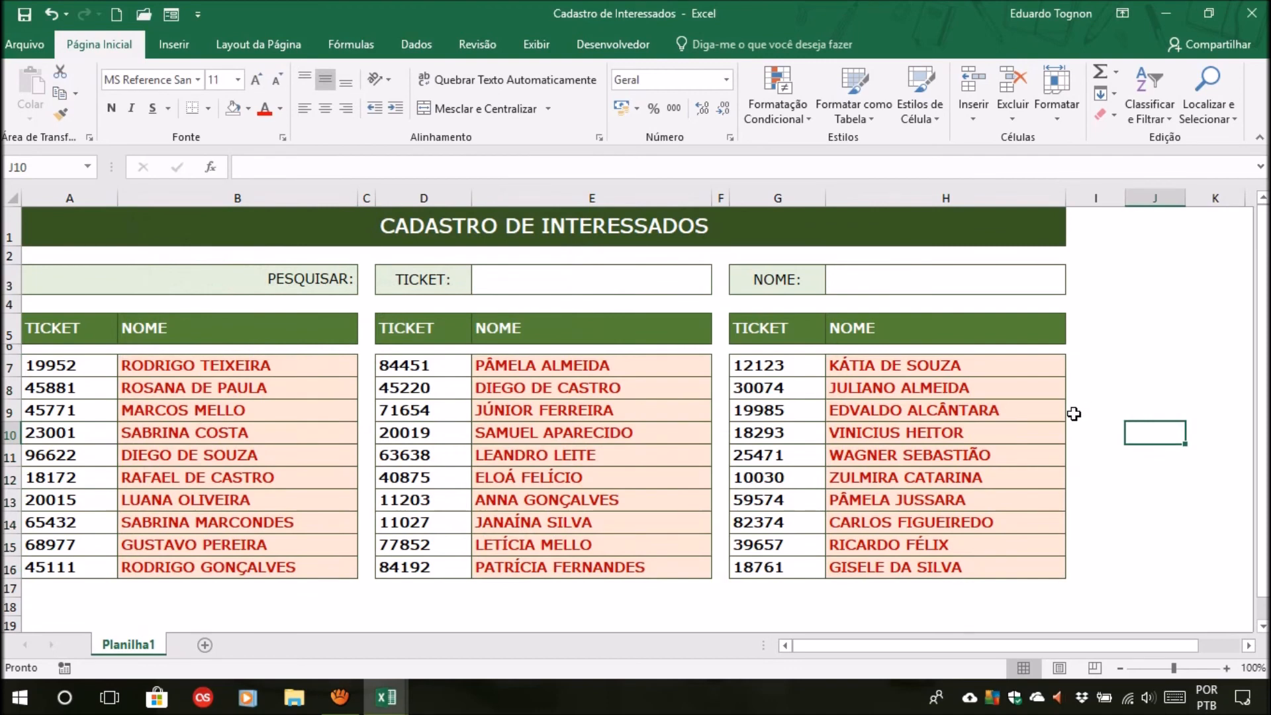
Test the name search by entering r in cell H3.
left_click(899, 279)
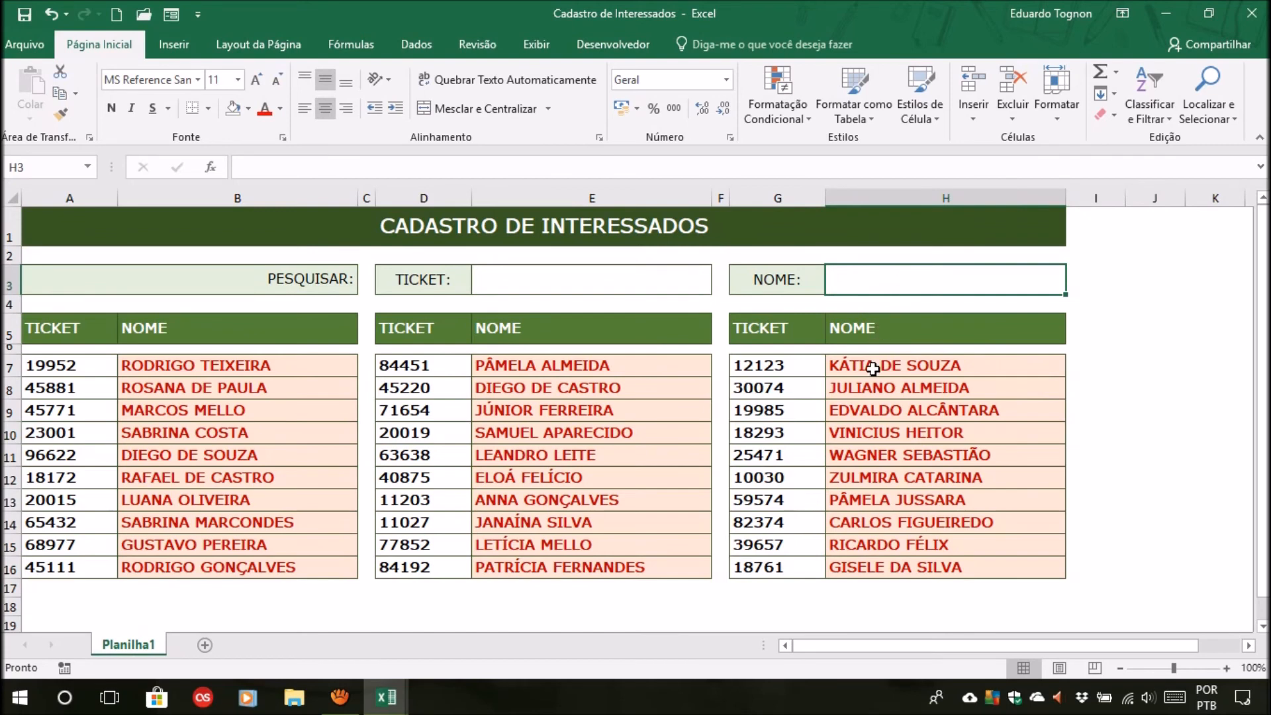
type("r")
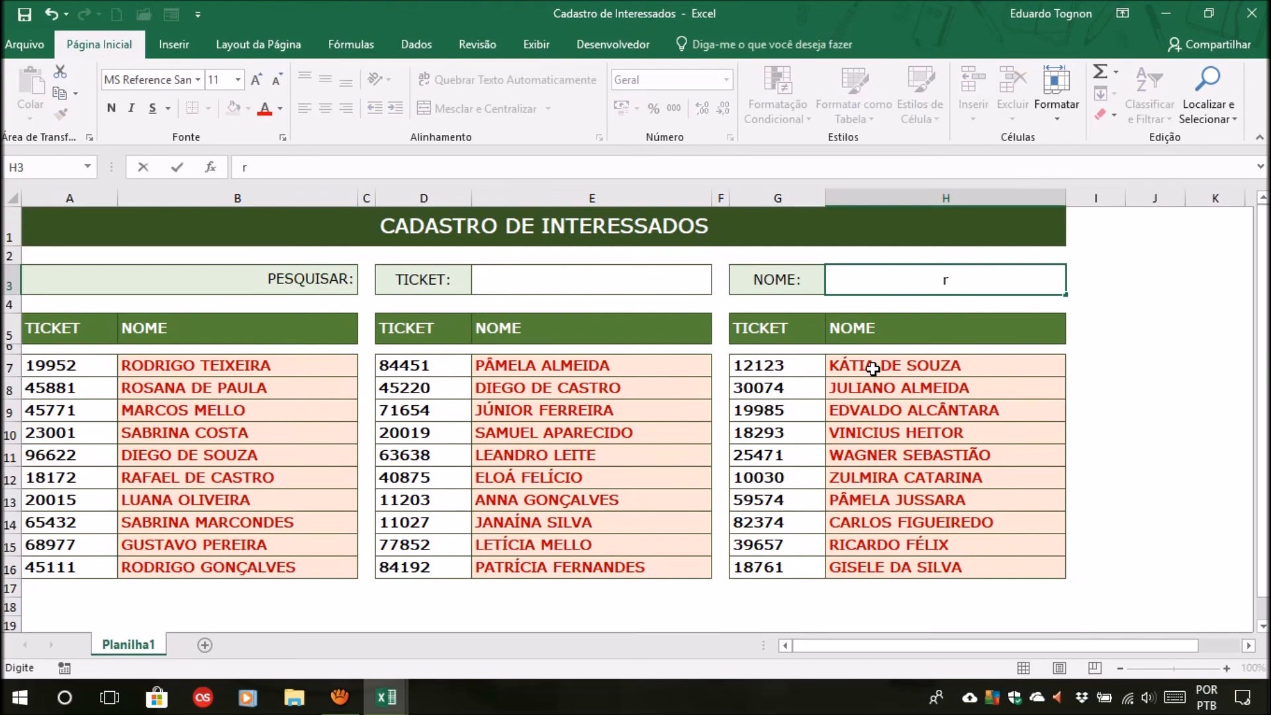
key("Return")
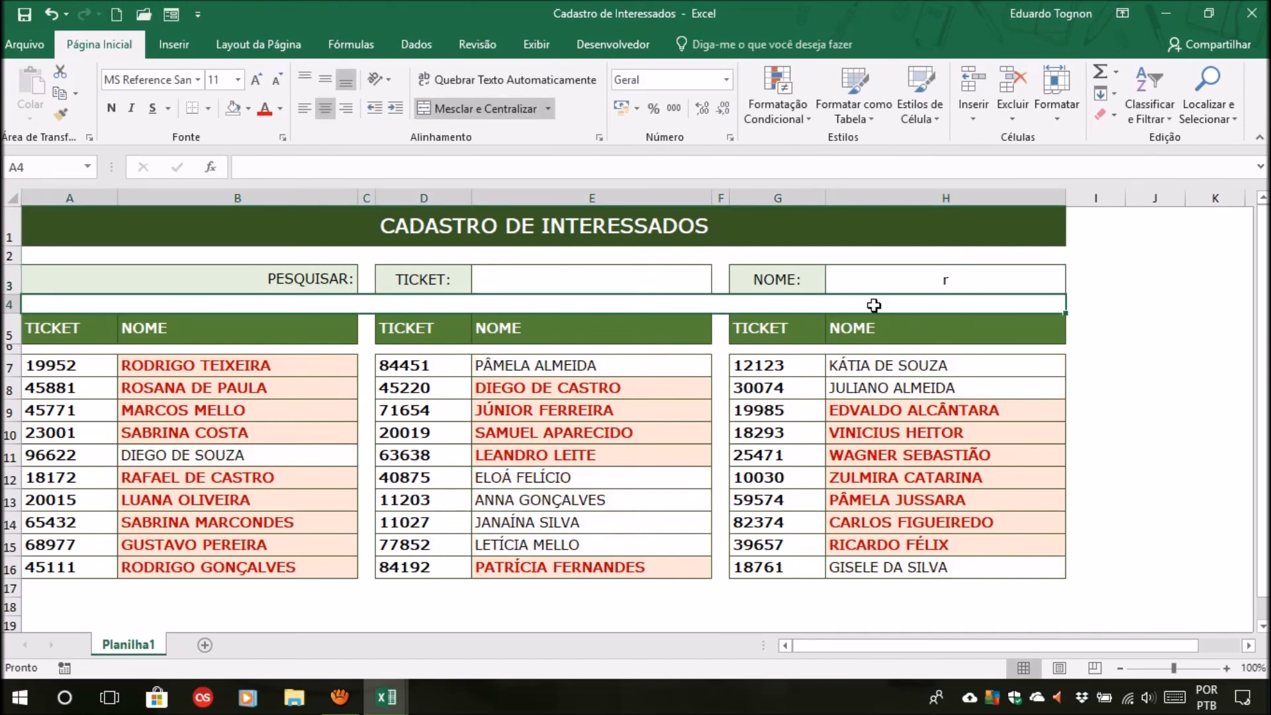
Test the name search in H3 with a full surname and clear the search cell.
left_click(891, 277)
type("silva")
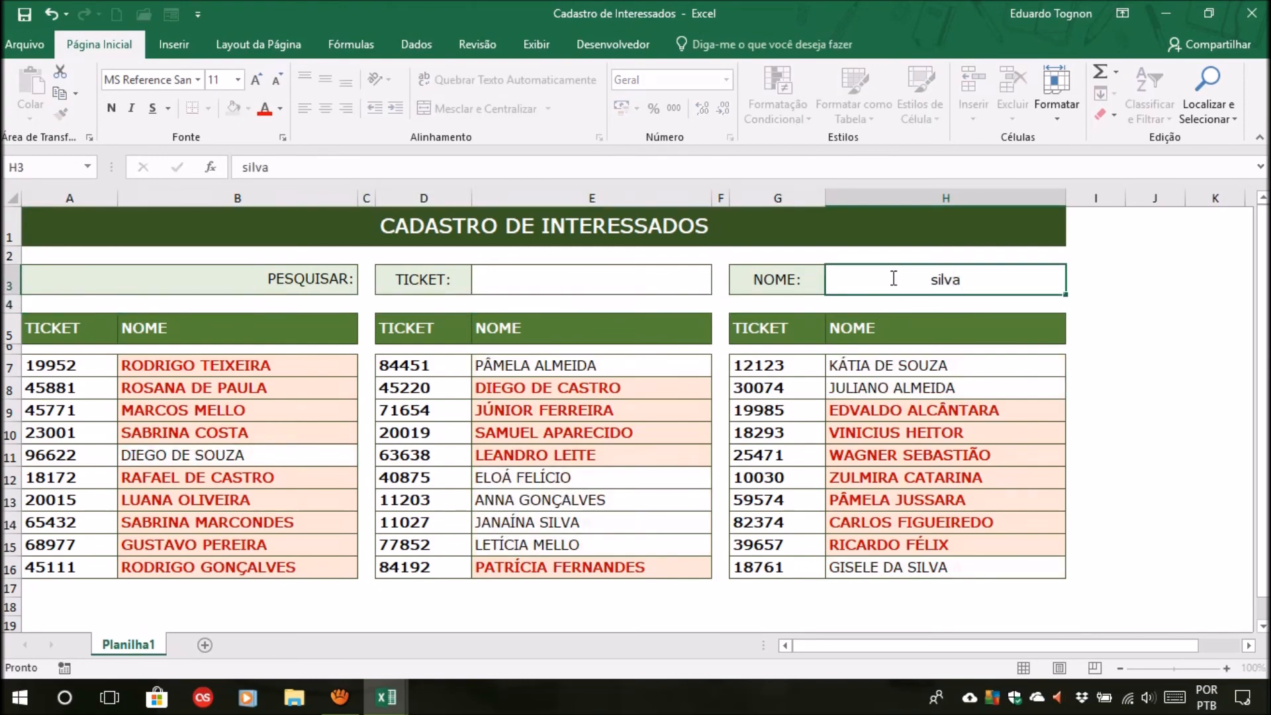
key("Return")
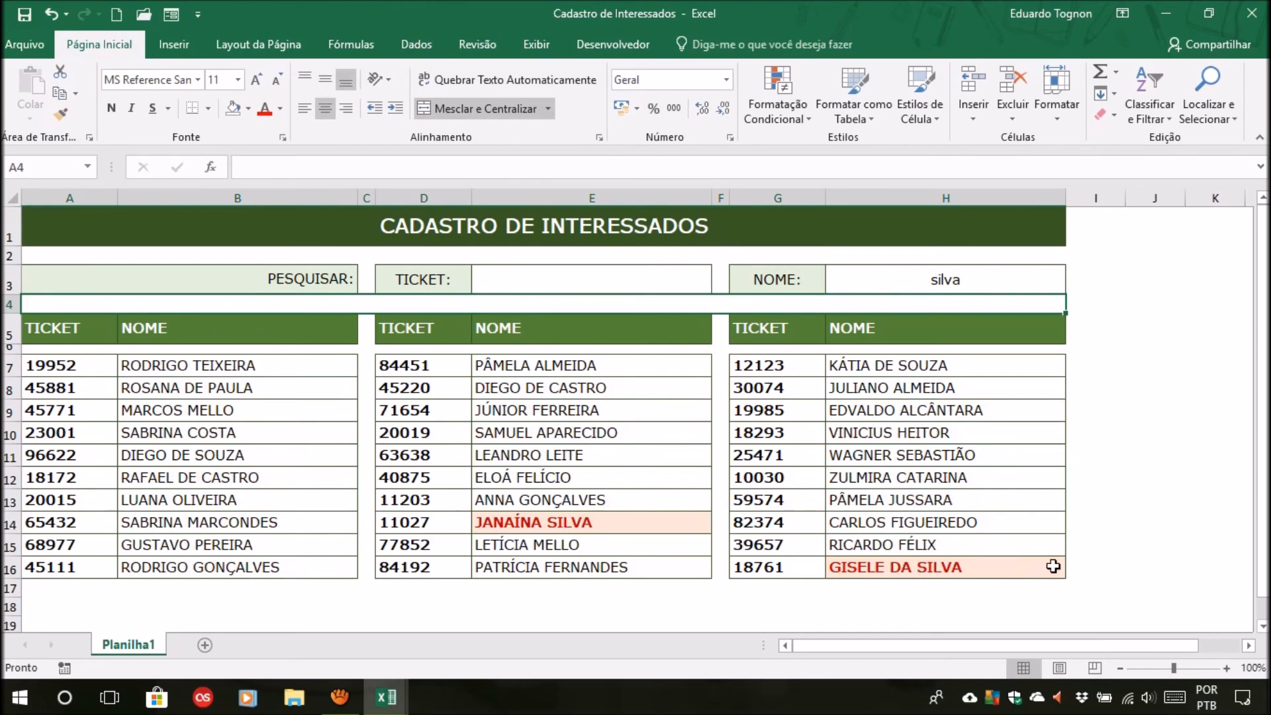
left_click(956, 275)
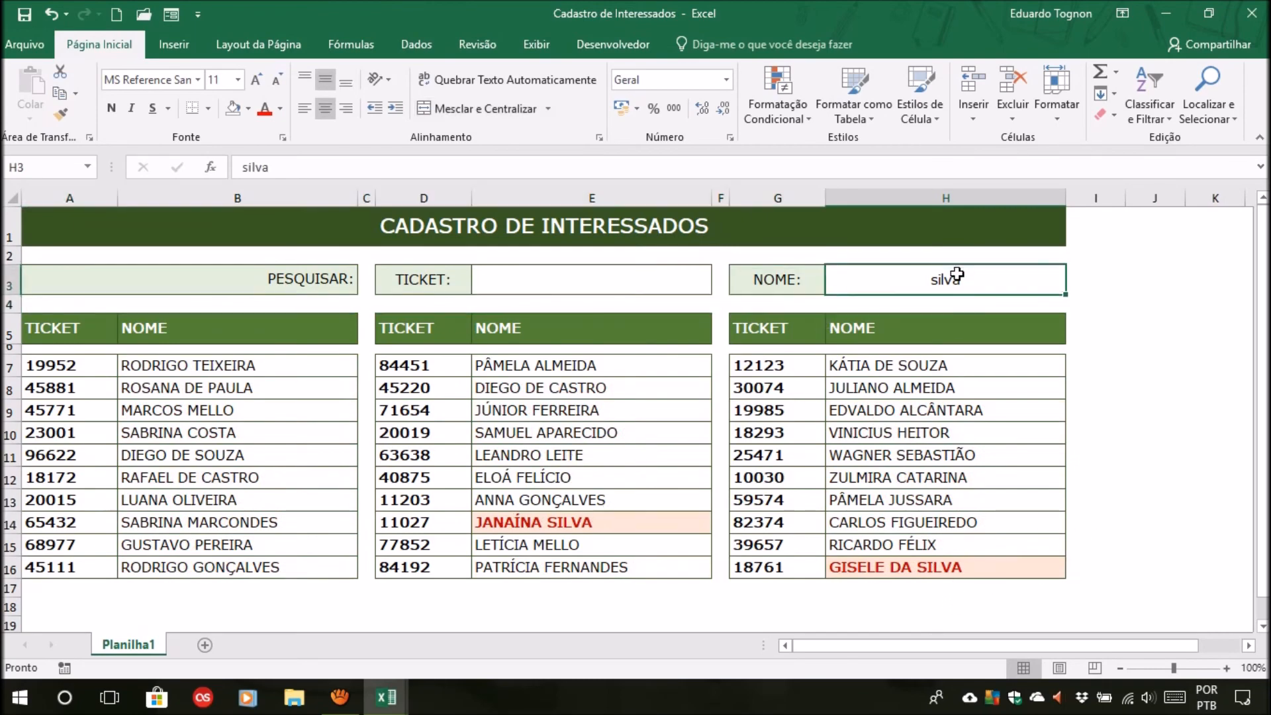
key("Delete")
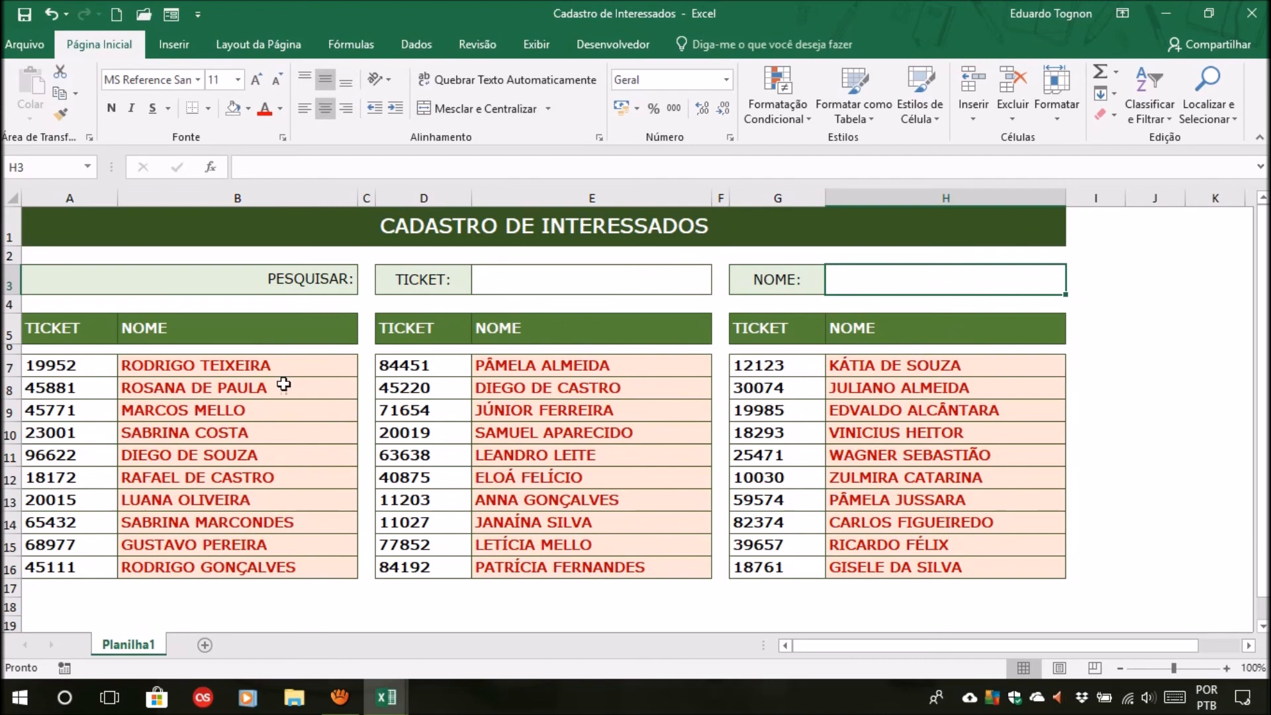
Select the name cells in B7:B16, E7:E16 and H7:H16 again and start another conditional formatting rule.
left_click_drag(218, 364, 239, 565)
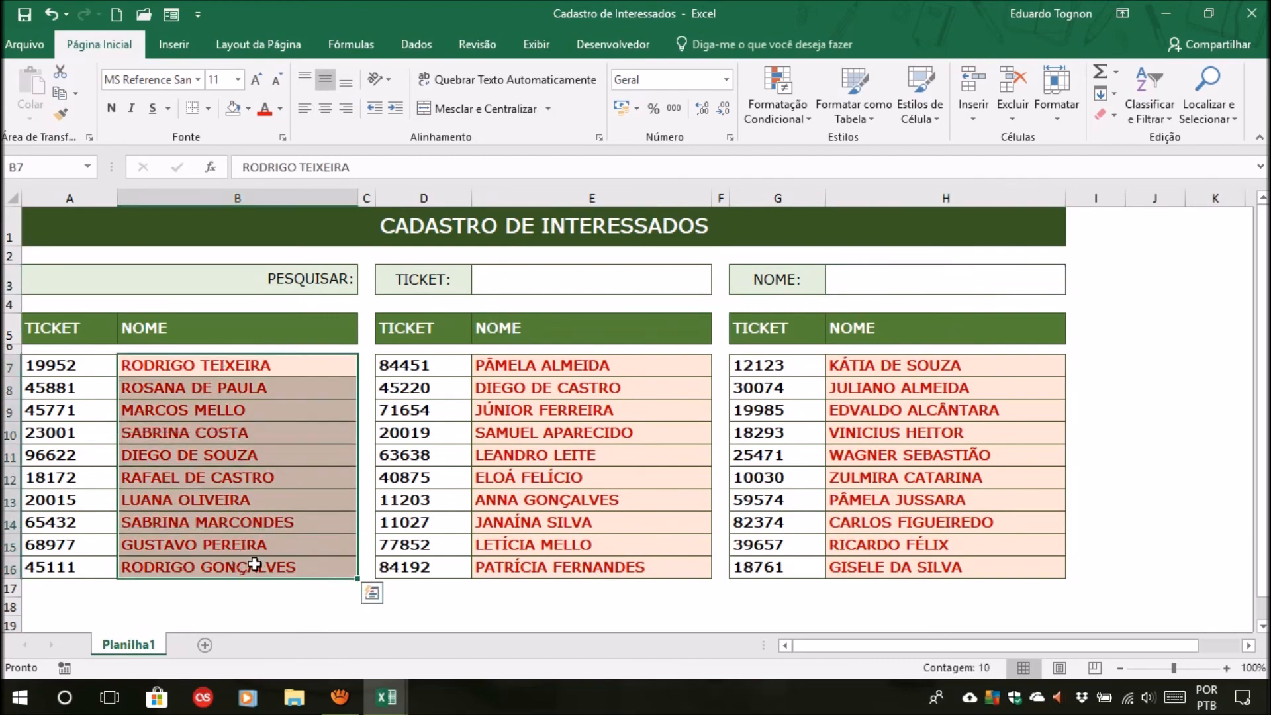
left_click_drag(564, 361, 572, 566, "ctrl")
left_click_drag(936, 363, 934, 568, "ctrl")
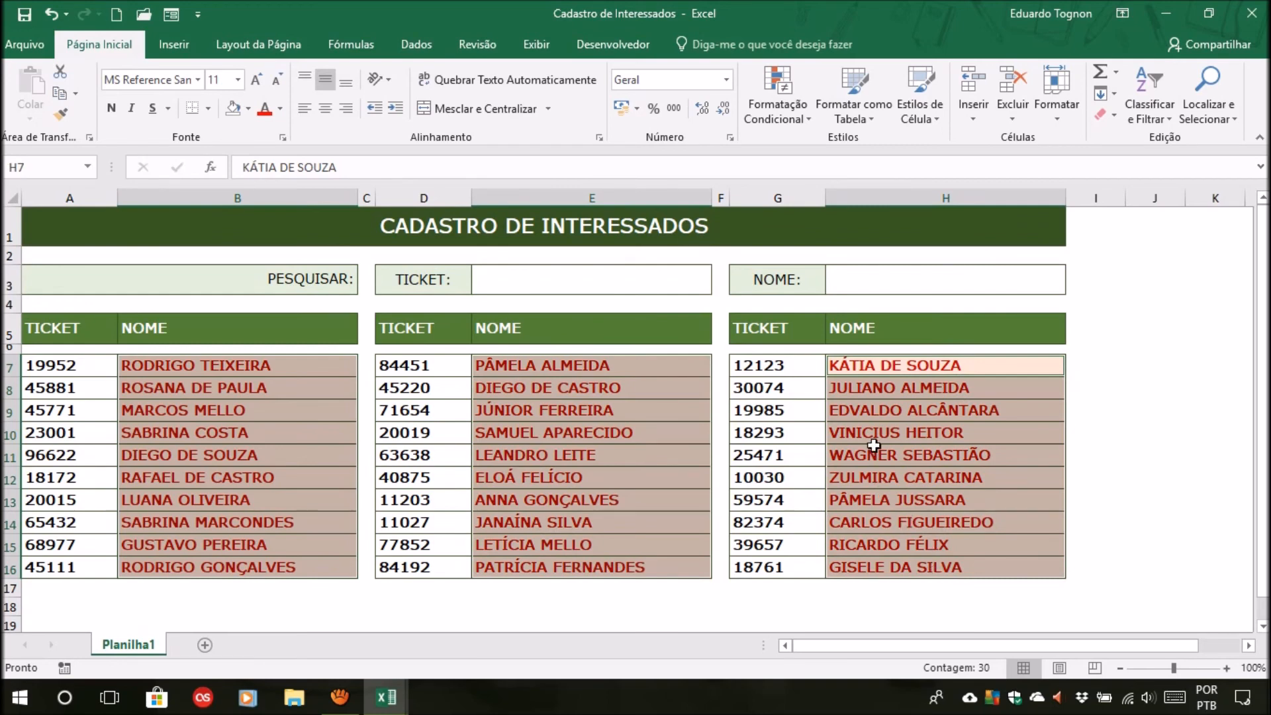
left_click(779, 103)
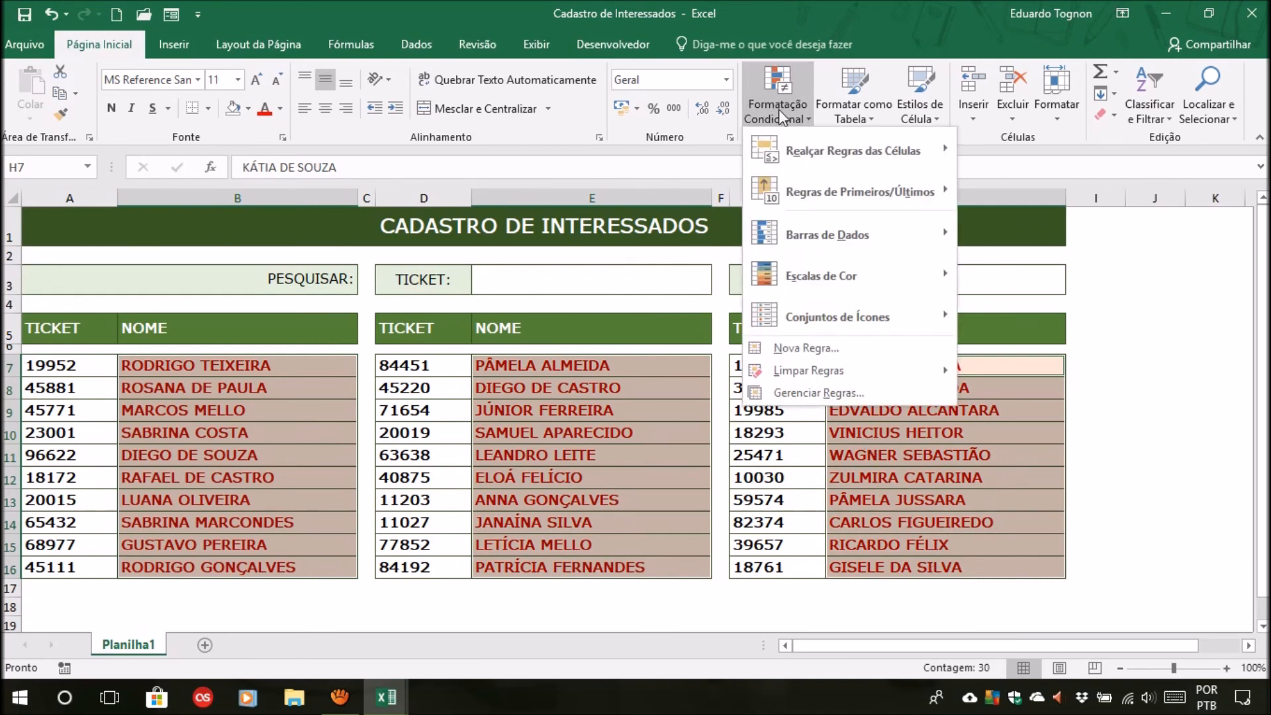
left_click(813, 347)
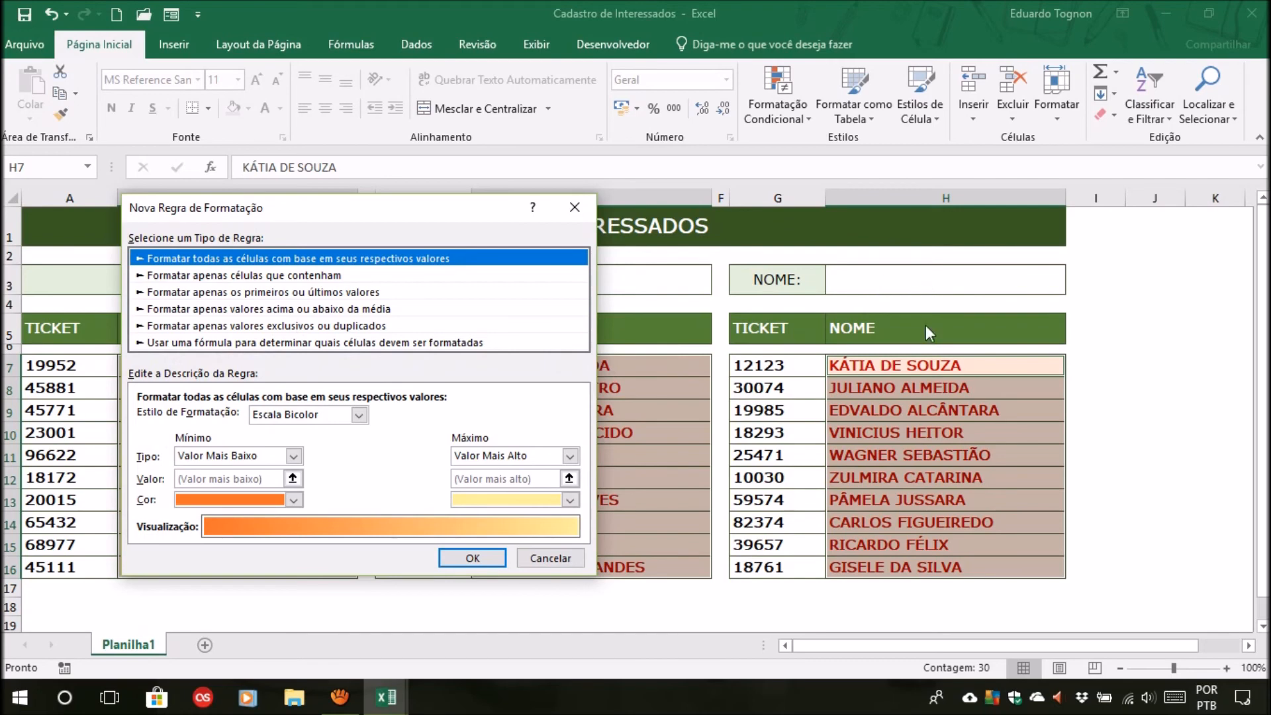
Make the new rule formula-based and enter the blank-search condition =$H$3="".
left_click(336, 344)
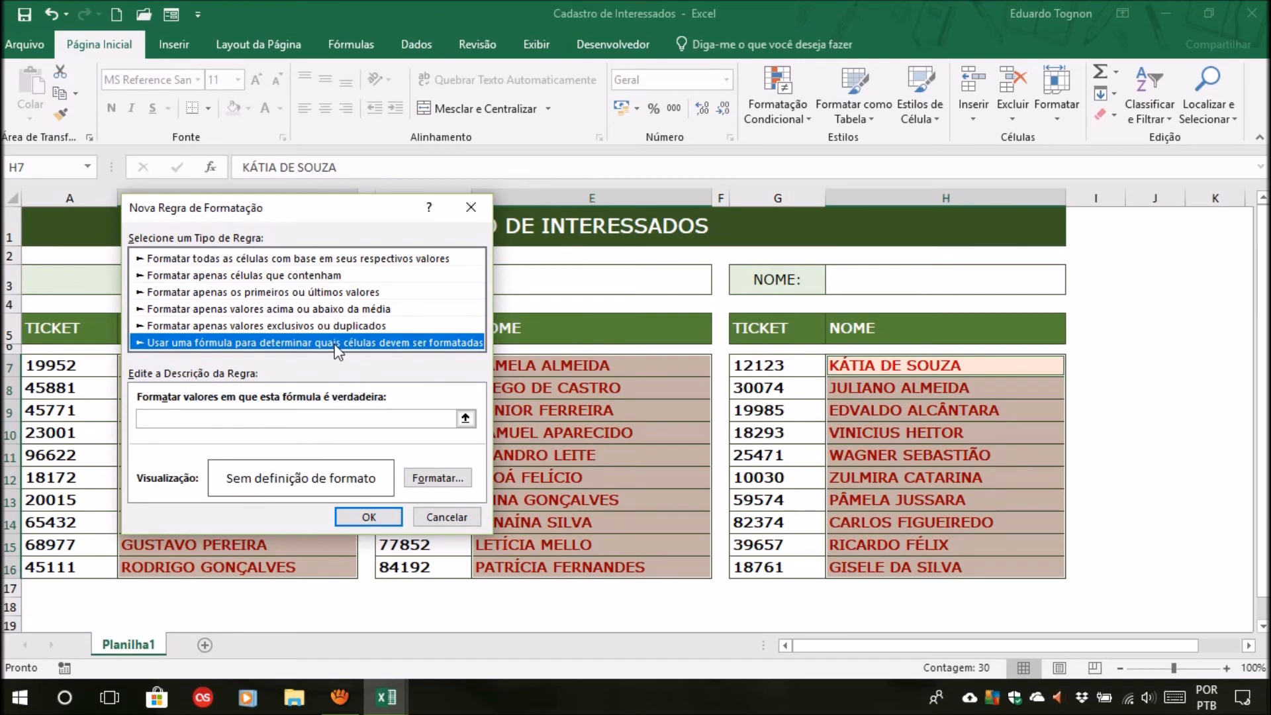
left_click(284, 419)
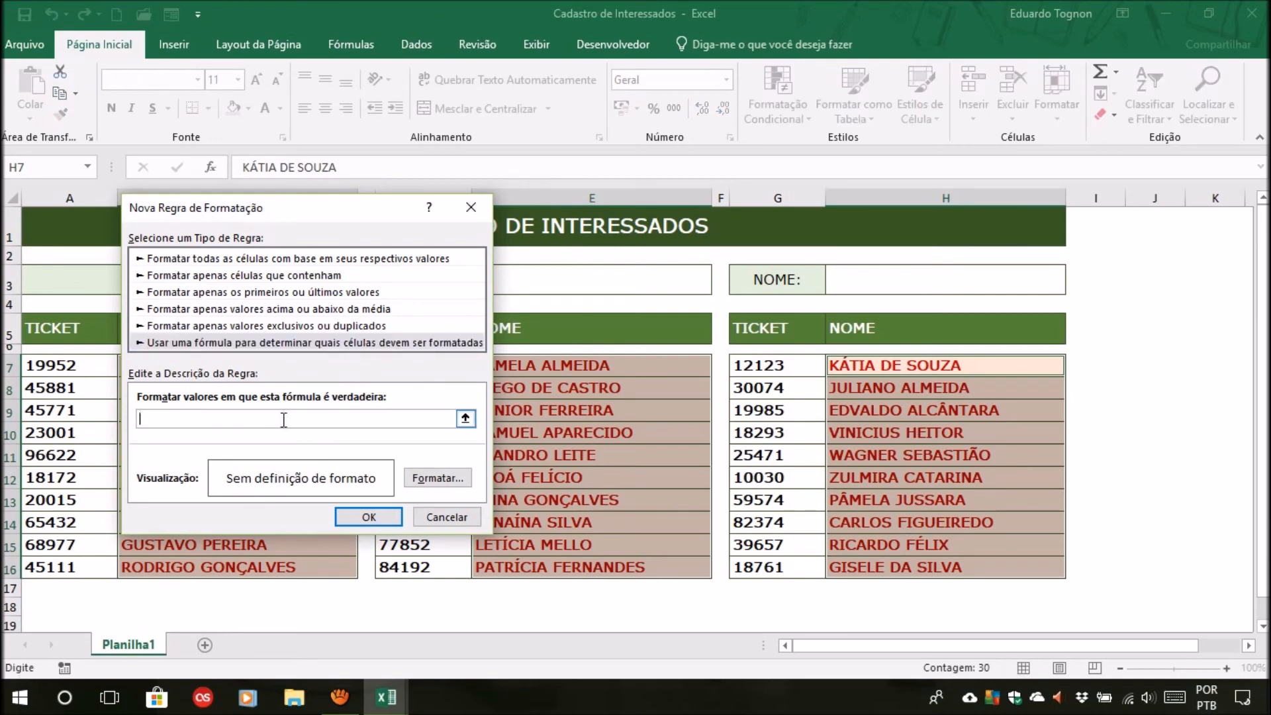
type("=")
left_click(465, 420)
left_click(896, 279)
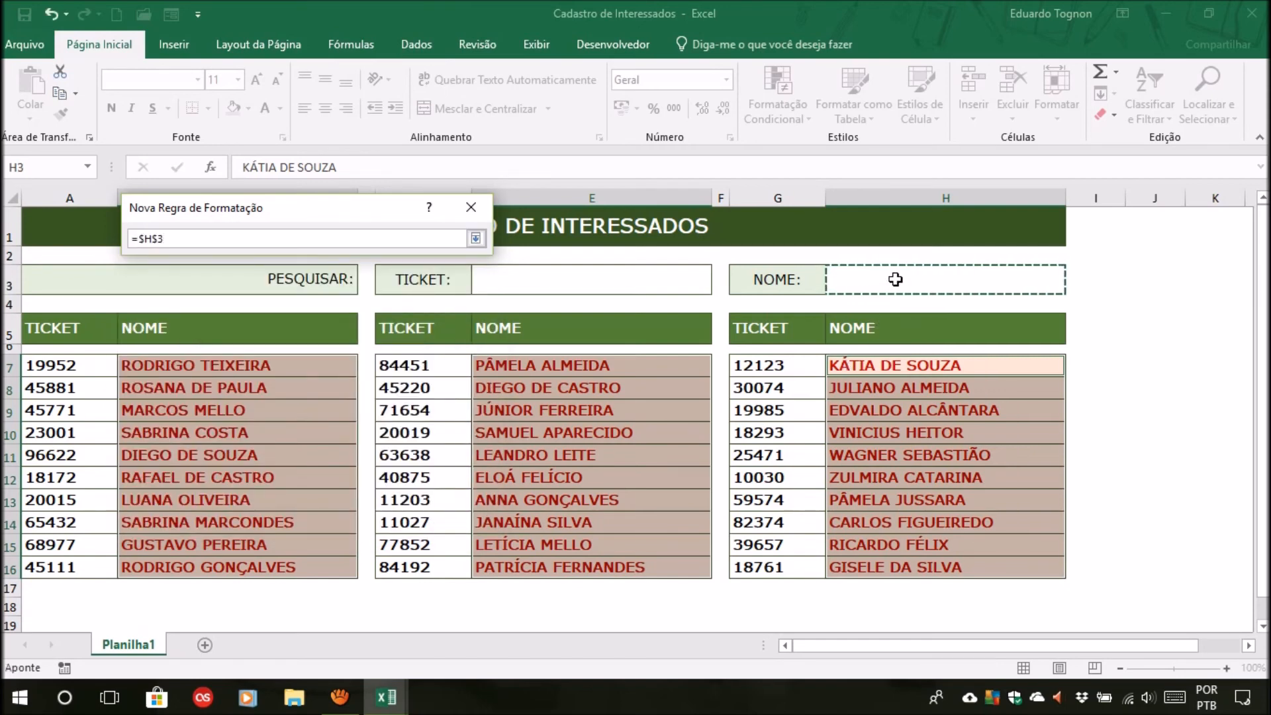
left_click(479, 238)
type("=")
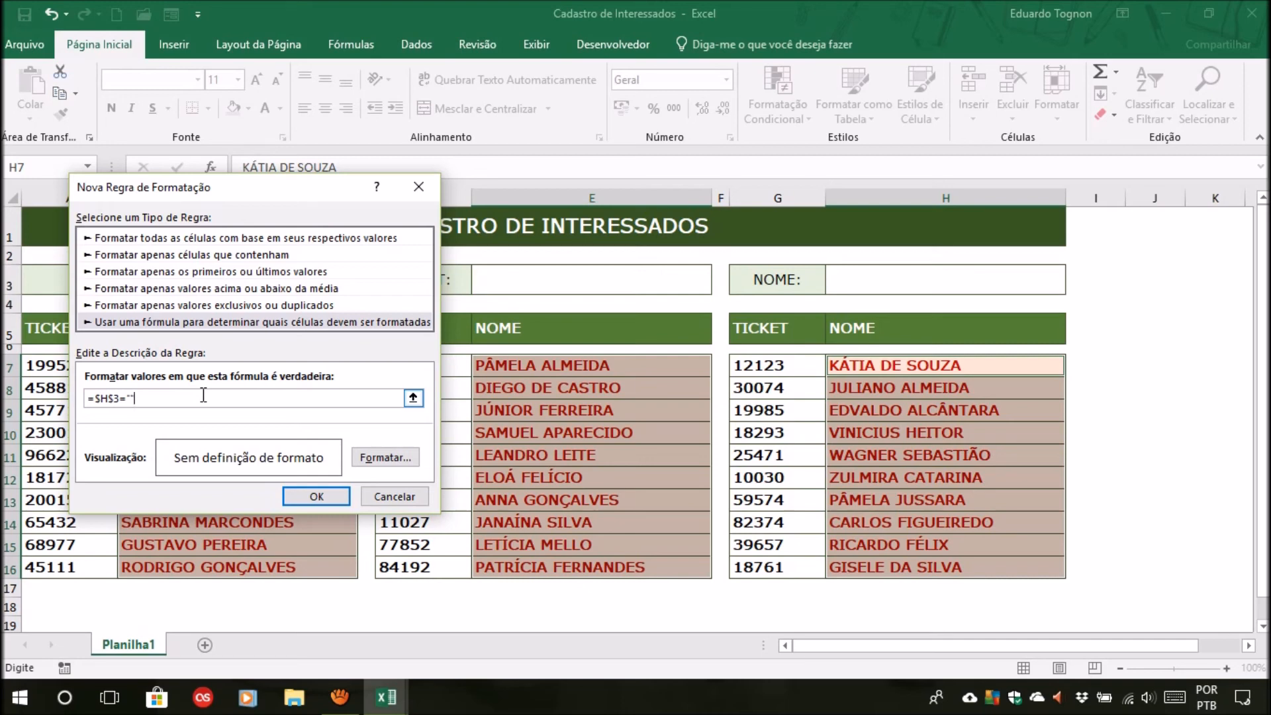
Set the blank-search rule's font format to Regular style in black.
left_click(401, 460)
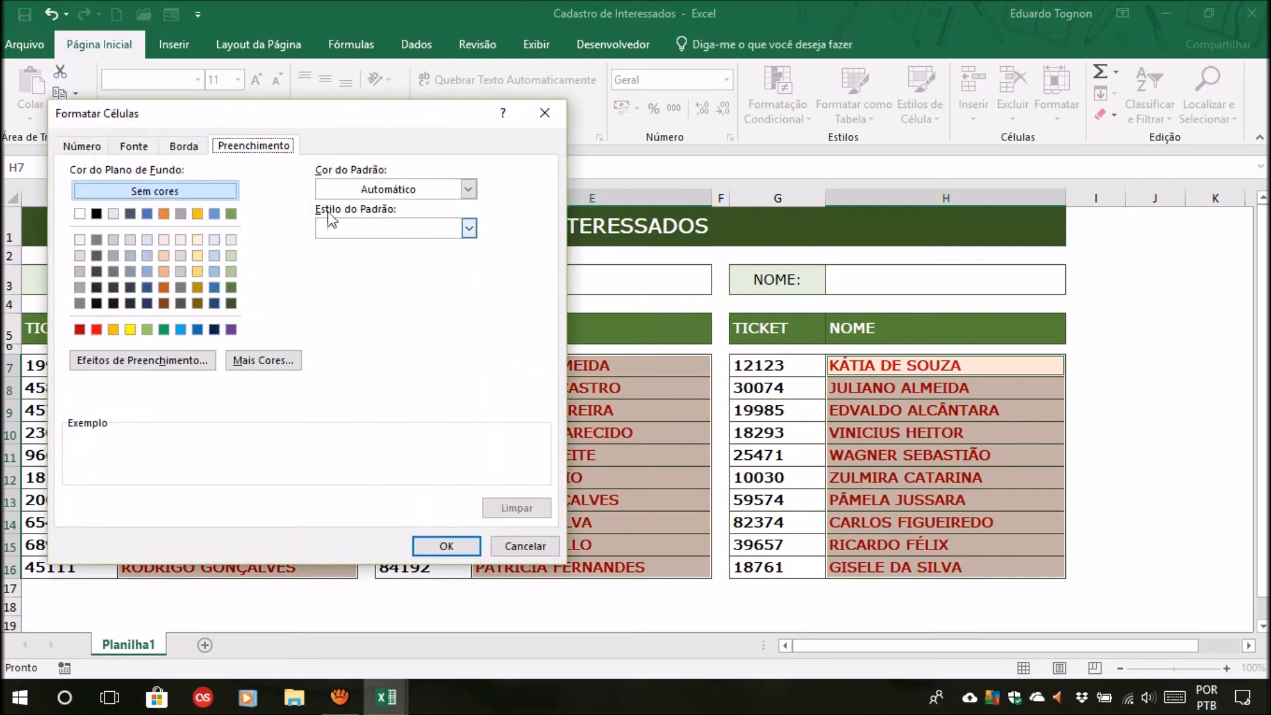
left_click(133, 146)
left_click(369, 206)
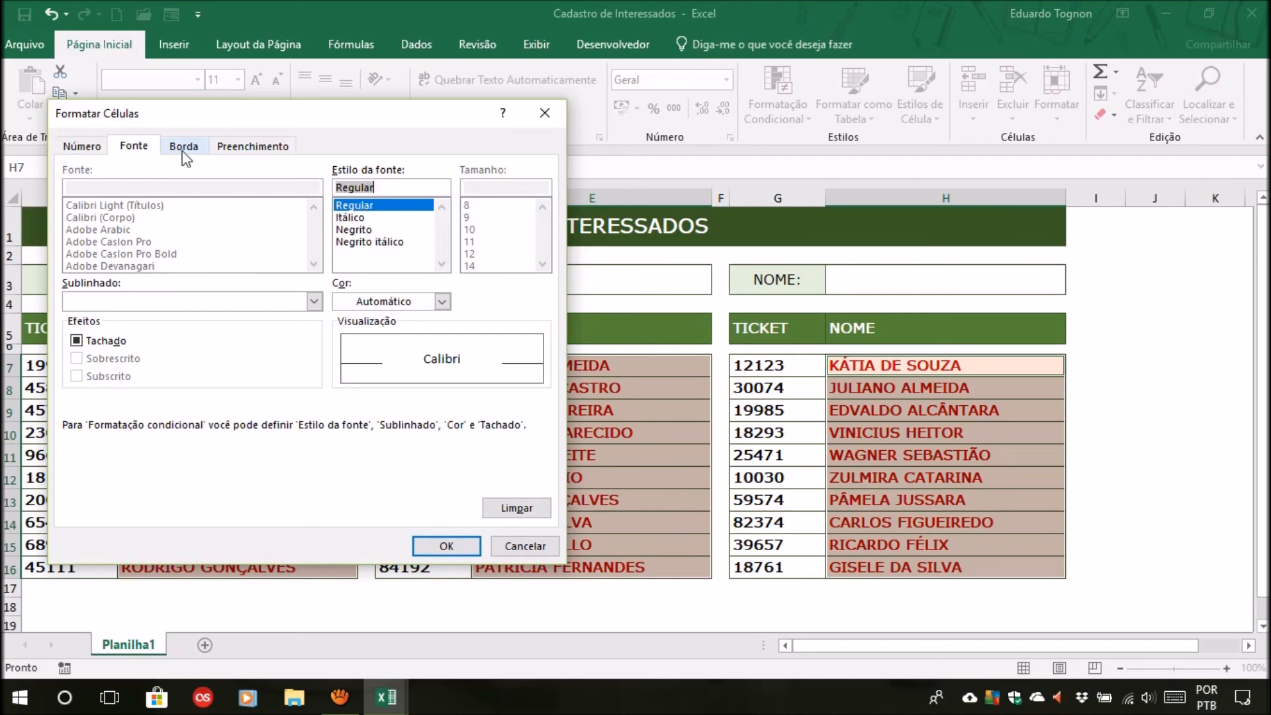
left_click(442, 301)
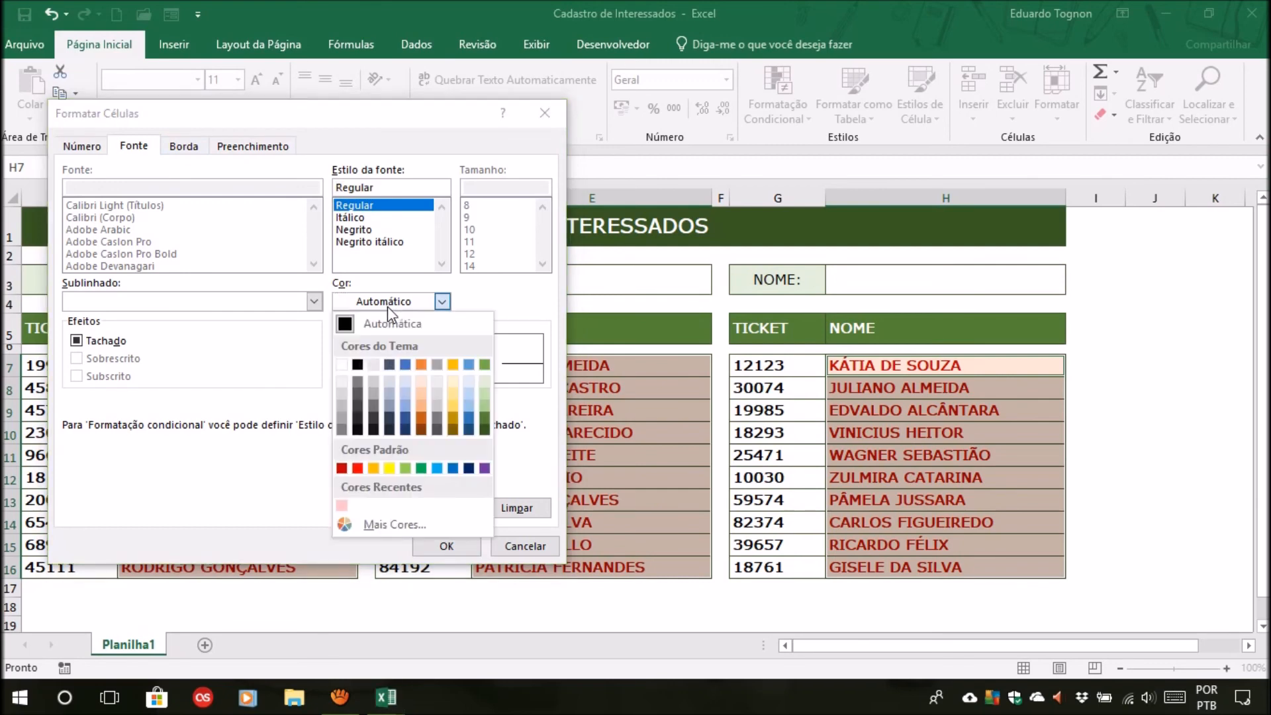
left_click(357, 366)
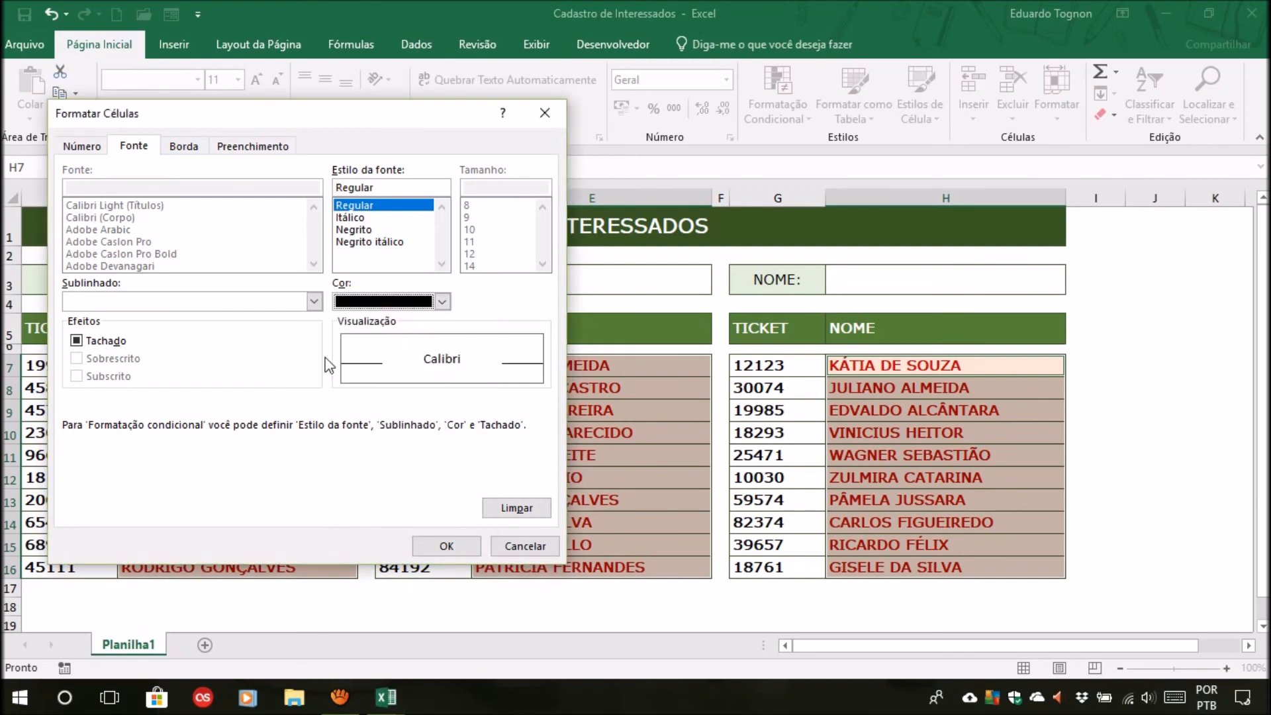
Give the blank-search rule a white fill and apply the rule to the selected name cells.
left_click(238, 151)
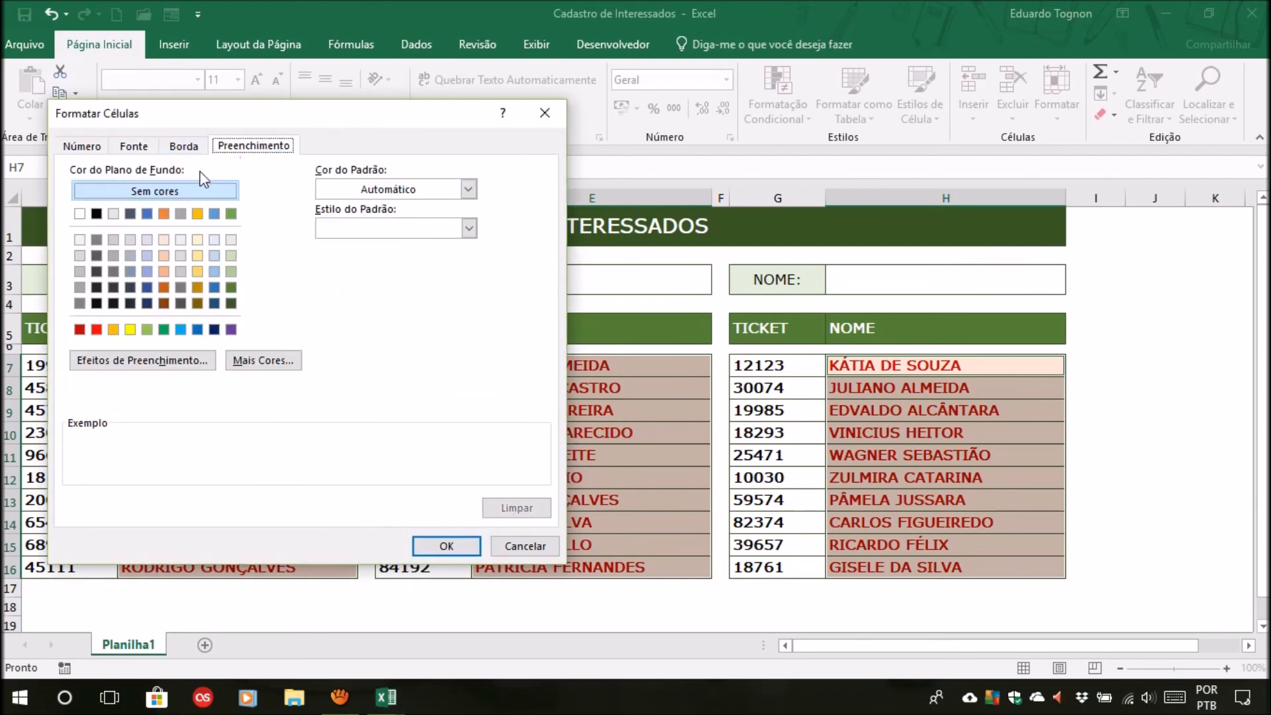
left_click(79, 214)
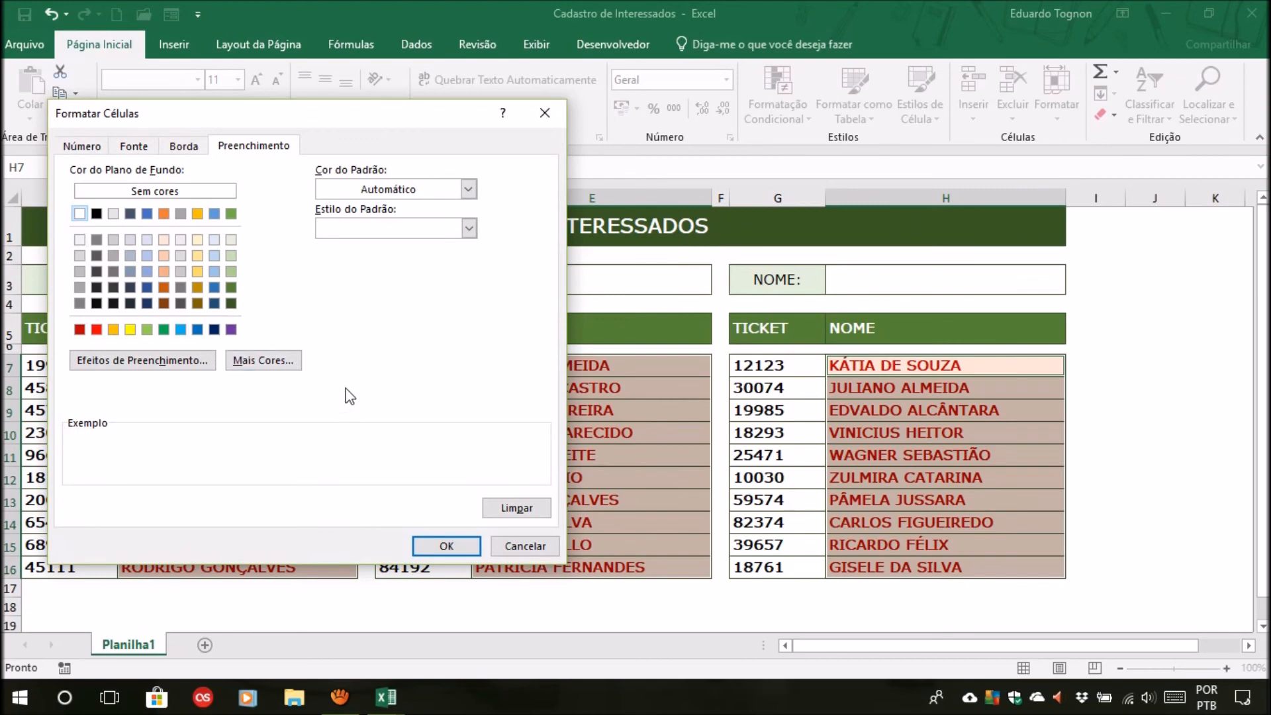
left_click(448, 550)
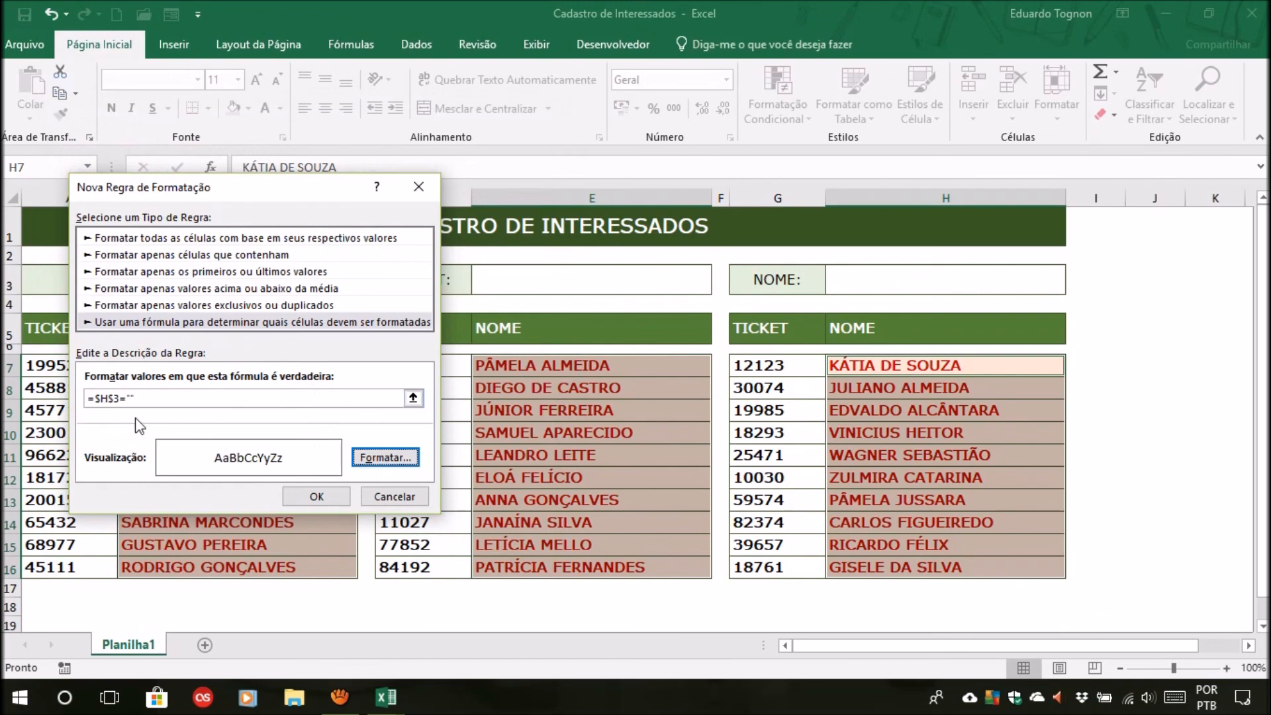
left_click(326, 498)
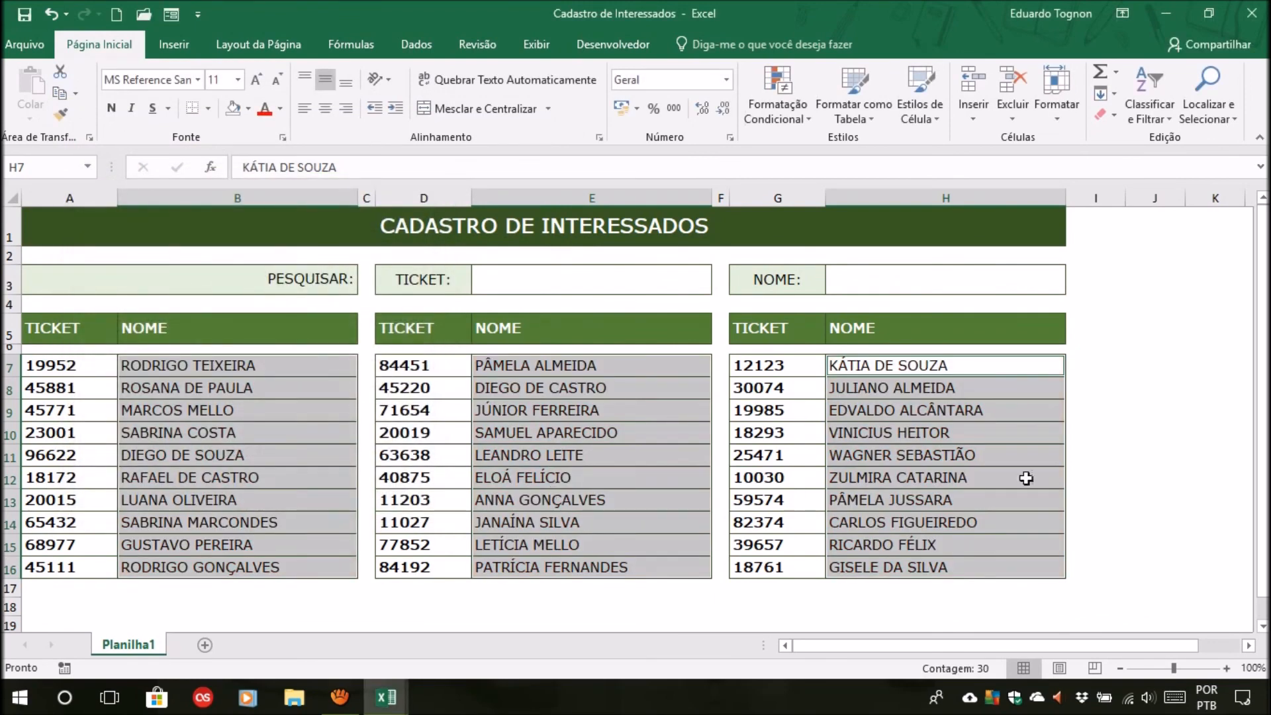
left_click(1155, 433)
Open the conditional formatting rules manager from name cell E8 and list the rules for the whole worksheet.
left_click(521, 379)
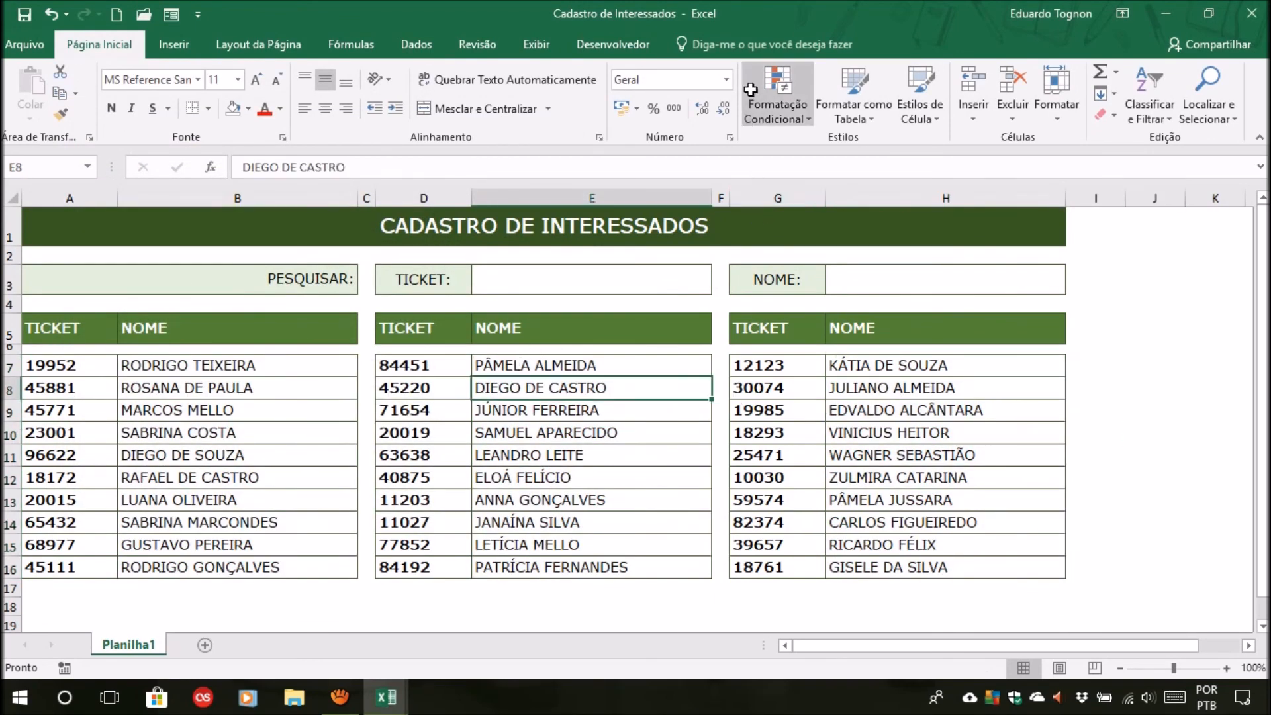
left_click(751, 89)
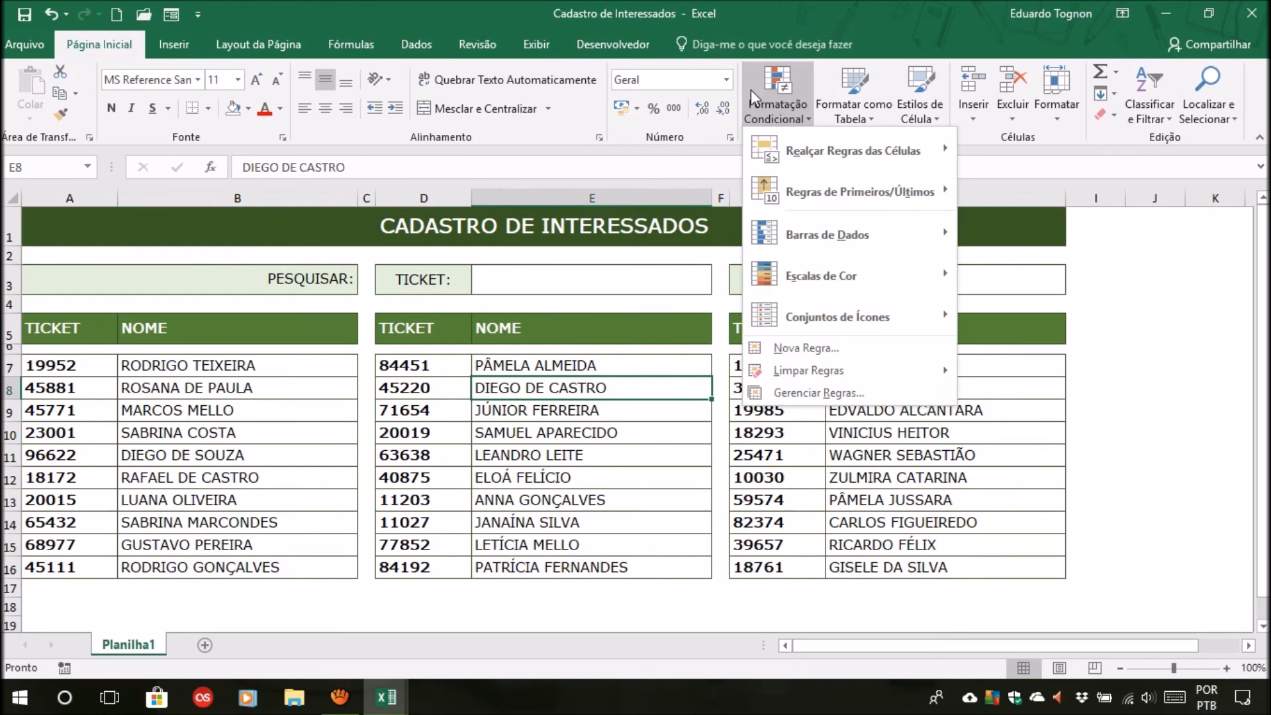
left_click(813, 388)
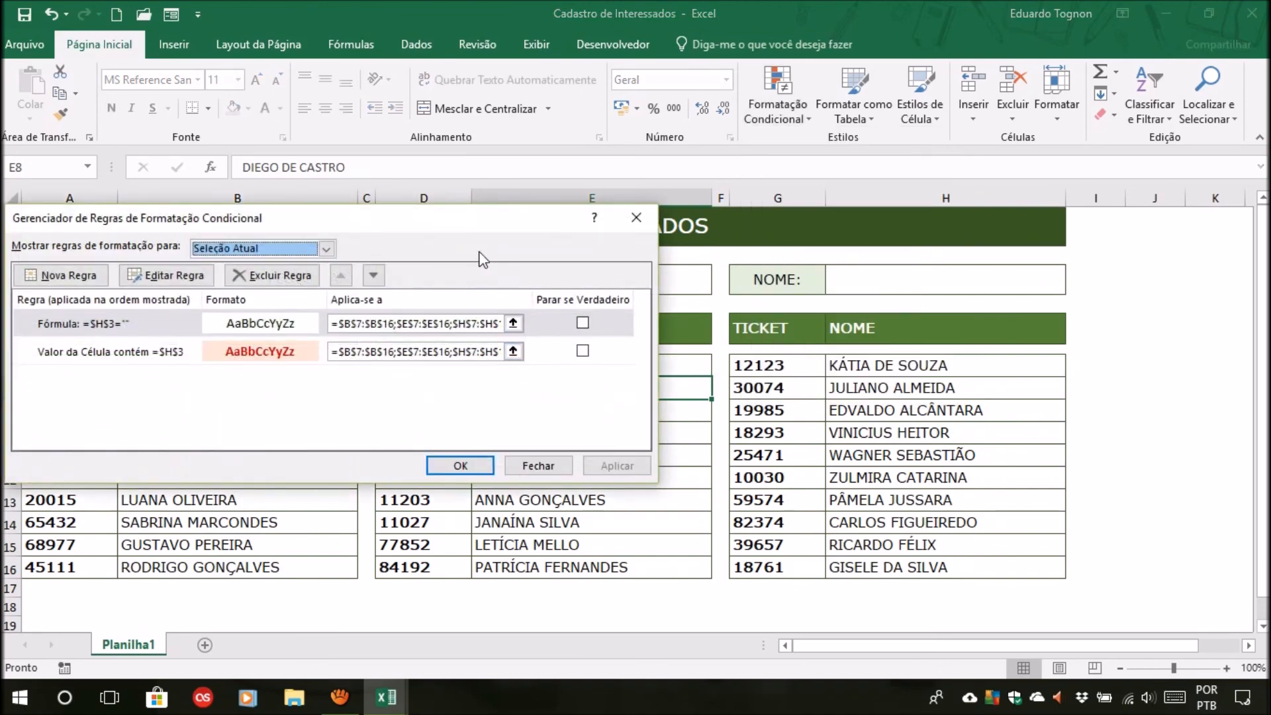
left_click_drag(472, 212, 1020, 58)
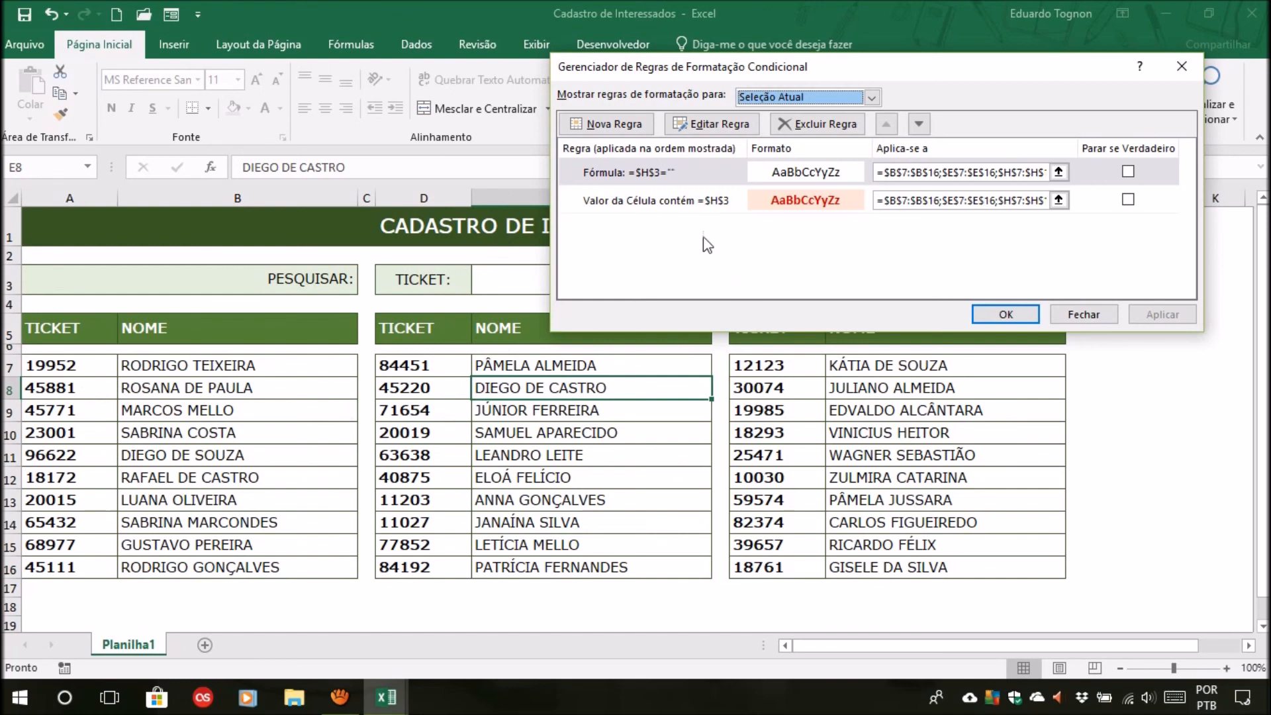
left_click(829, 98)
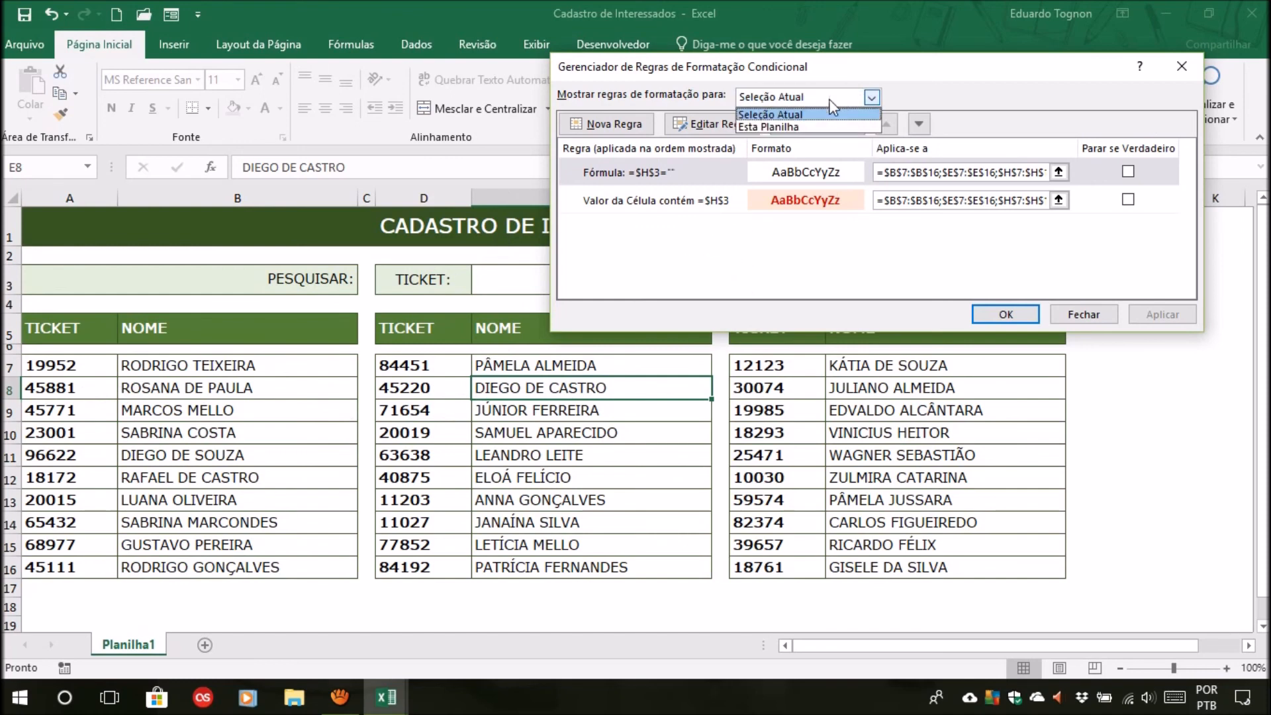
left_click(794, 128)
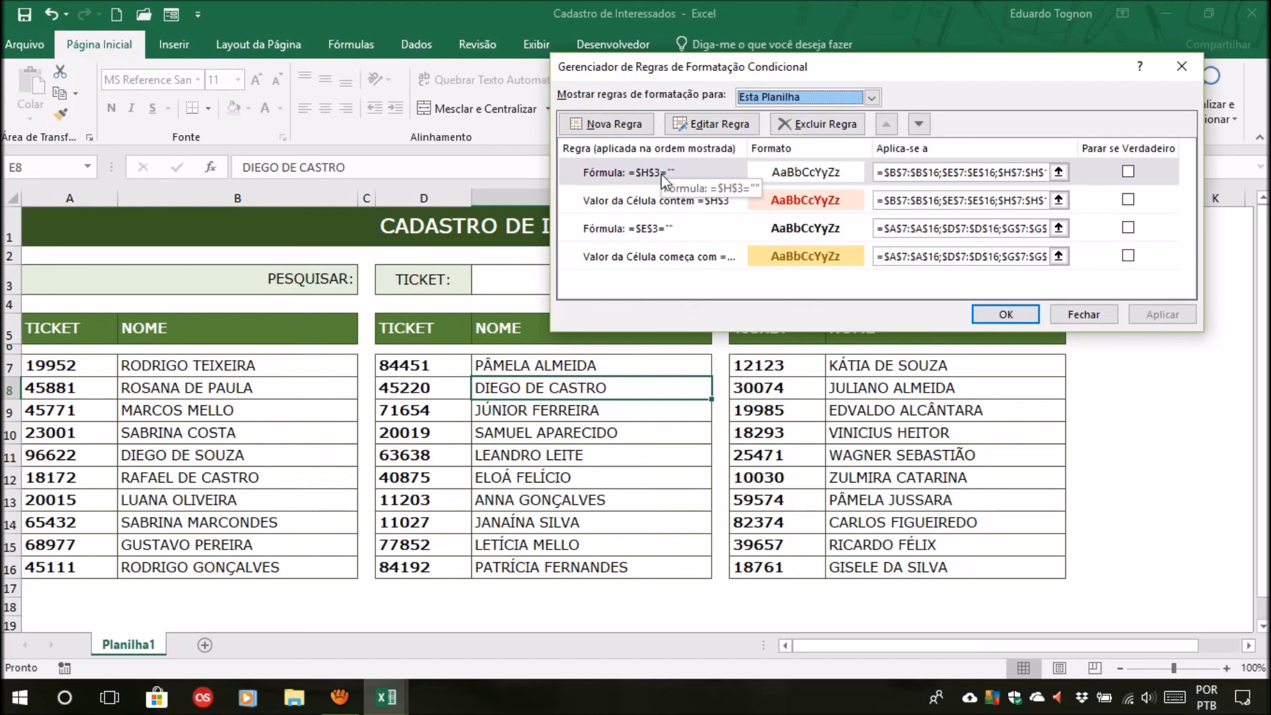
Compare the order of the blank-search rule =$H$3="" and the rule for cells containing $H$3.
left_click(666, 173)
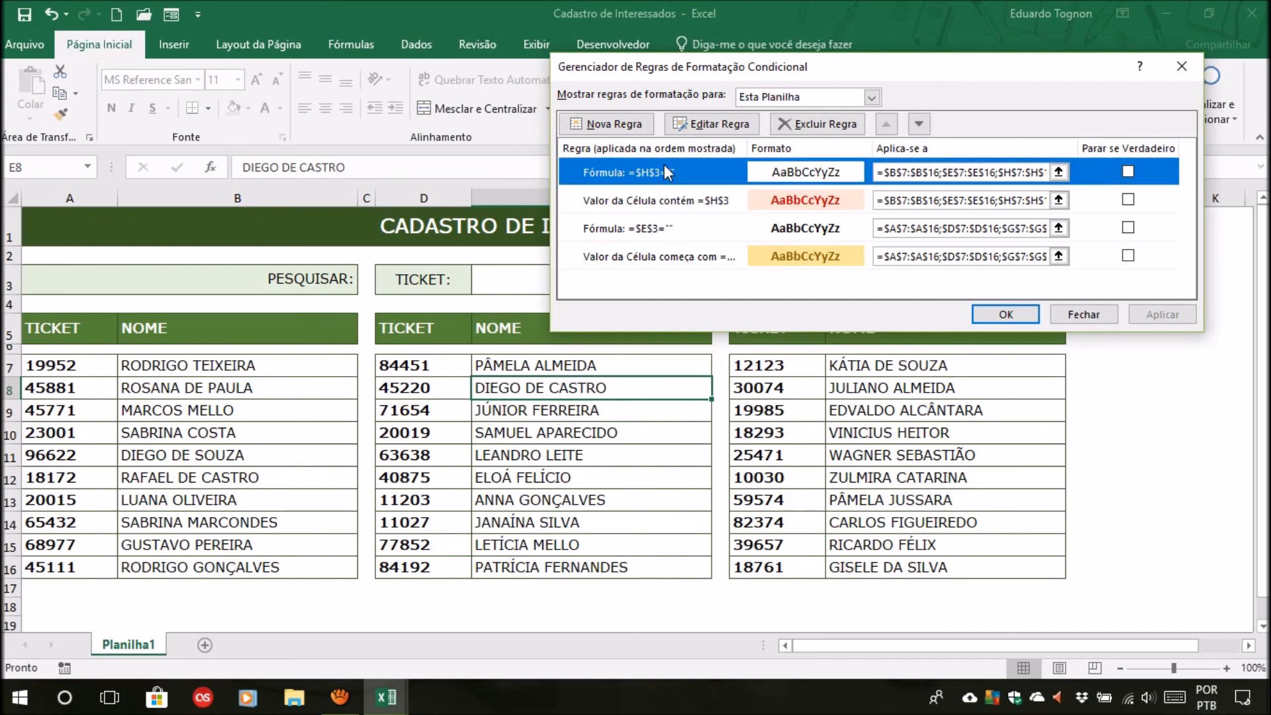
left_click(639, 225)
left_click(659, 173)
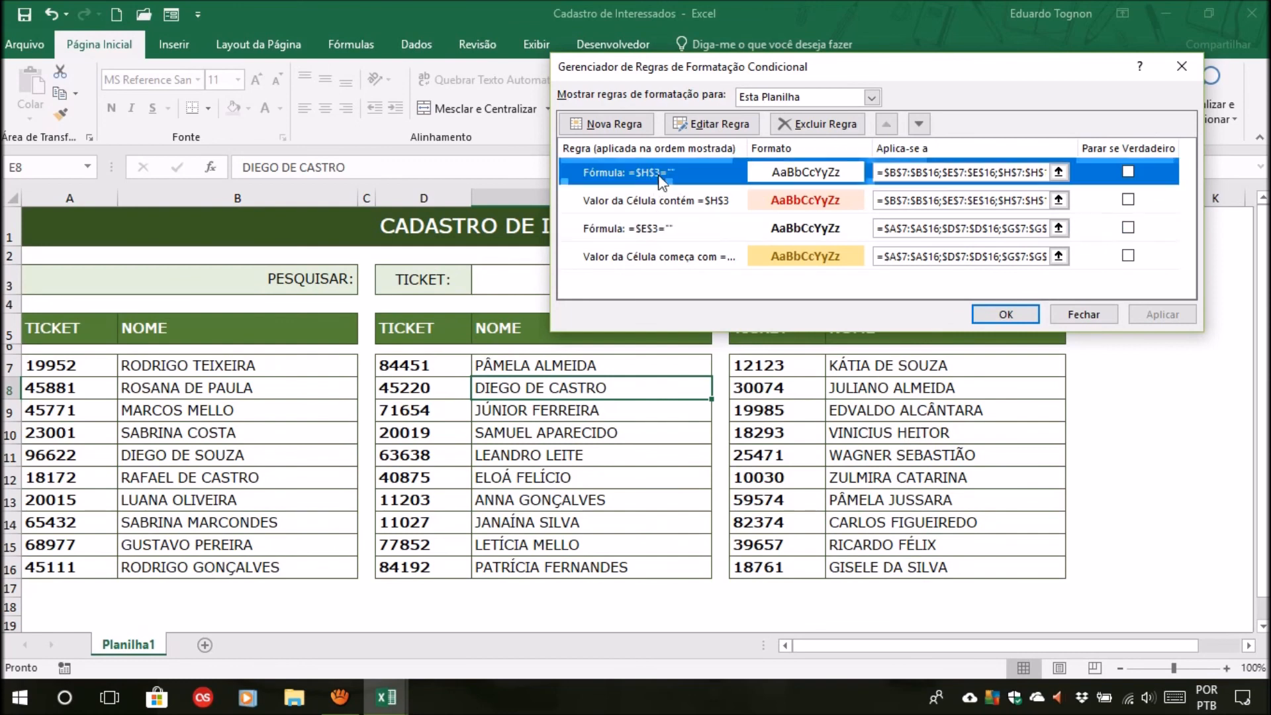
left_click(652, 232)
left_click(680, 176)
left_click(666, 202)
left_click(661, 176)
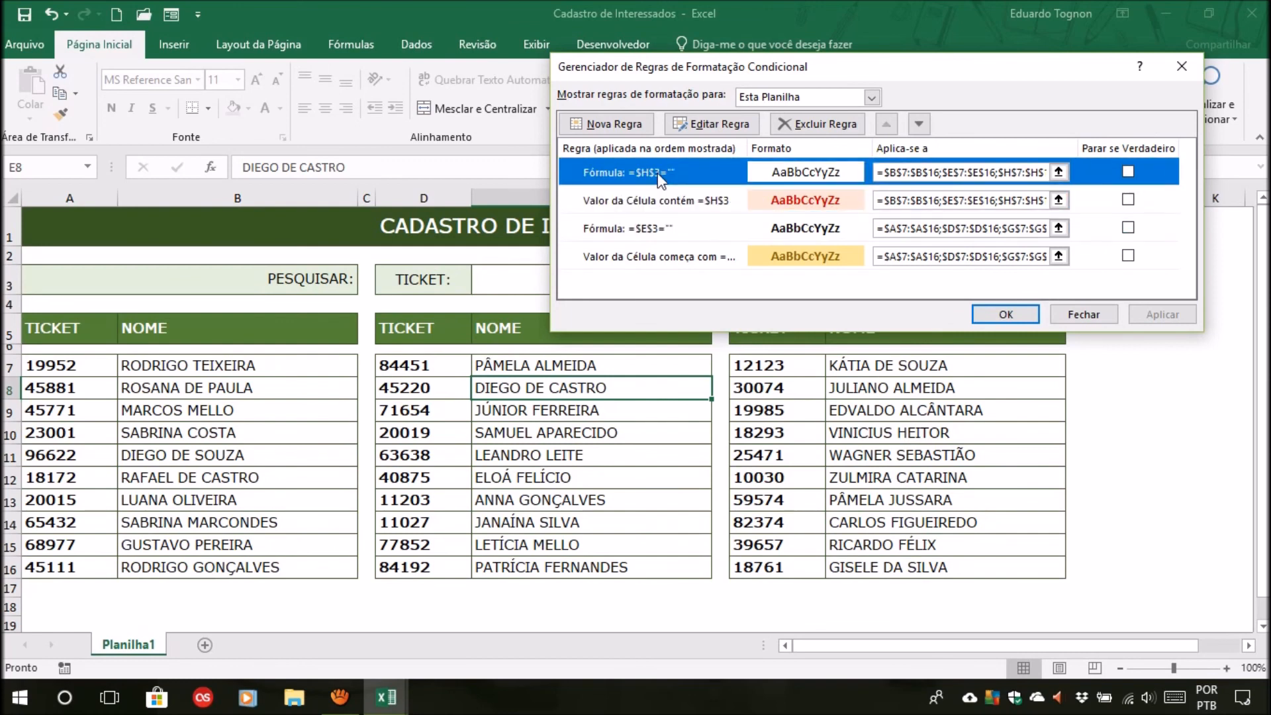
left_click(599, 201)
left_click(608, 174)
left_click(606, 196)
left_click(607, 181)
left_click(608, 201)
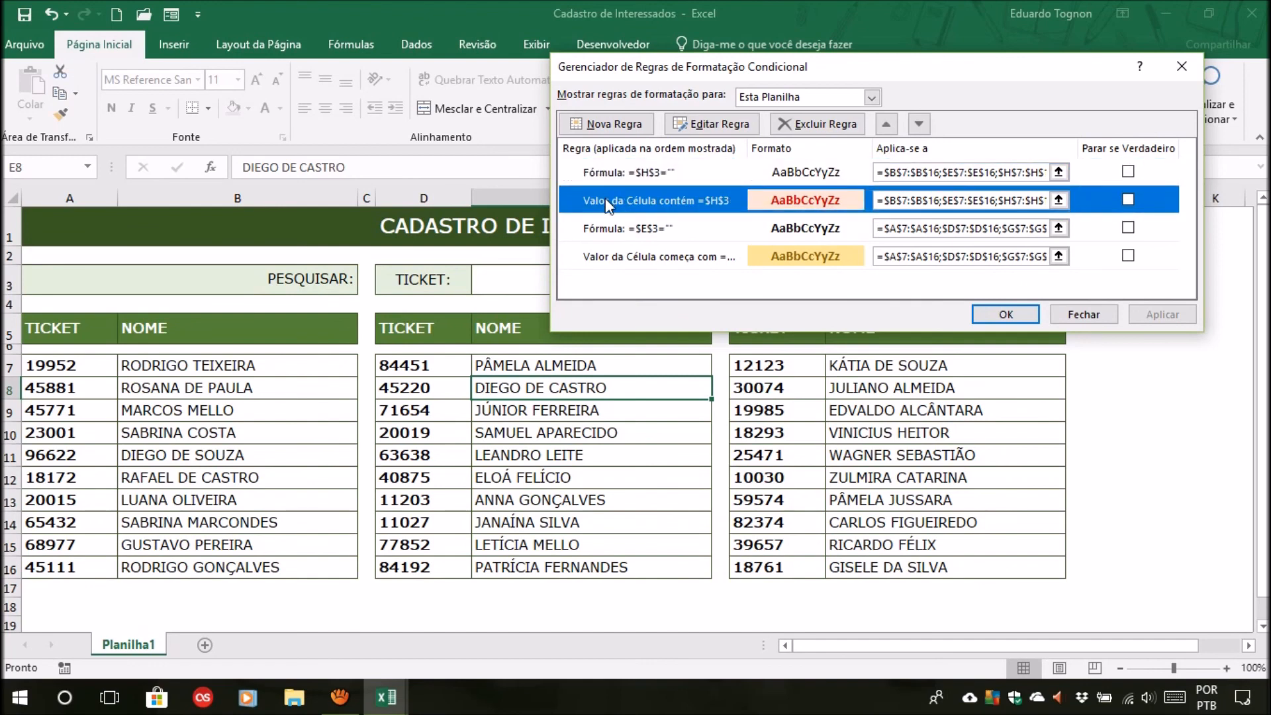
Review the priority order of all four name and ticket rules and close the rules manager.
left_click(627, 174)
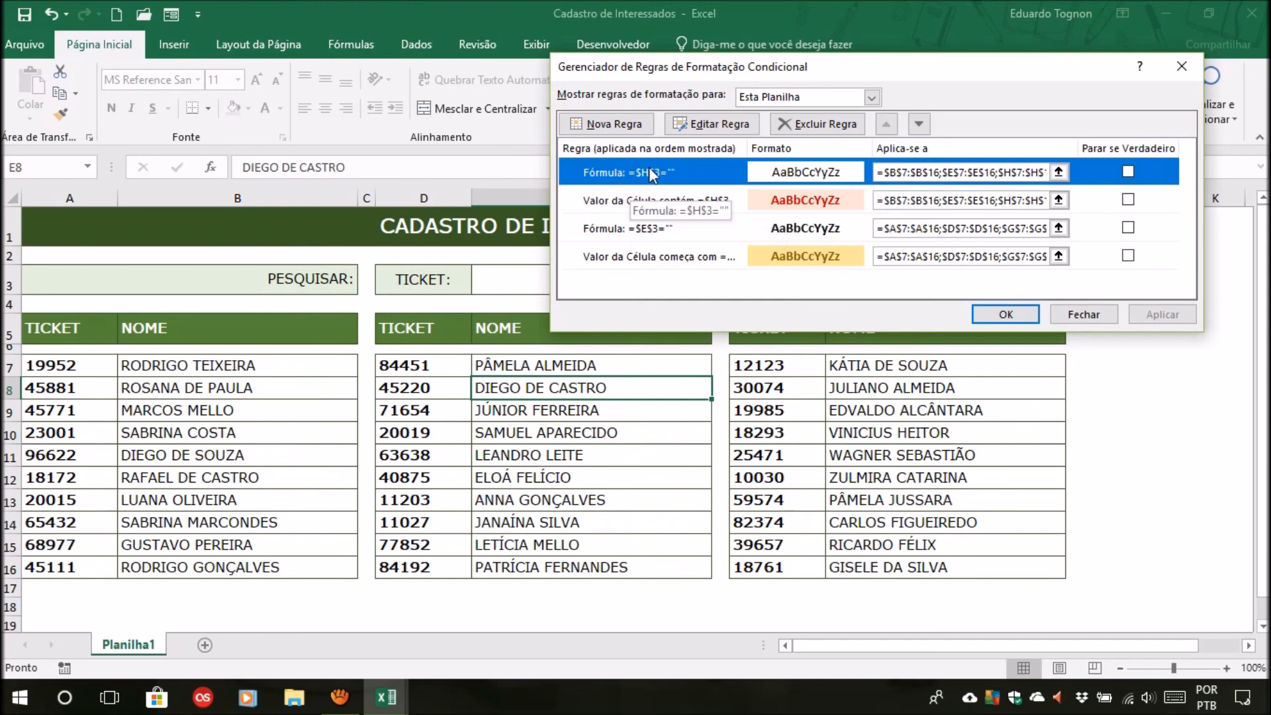
left_click(670, 200)
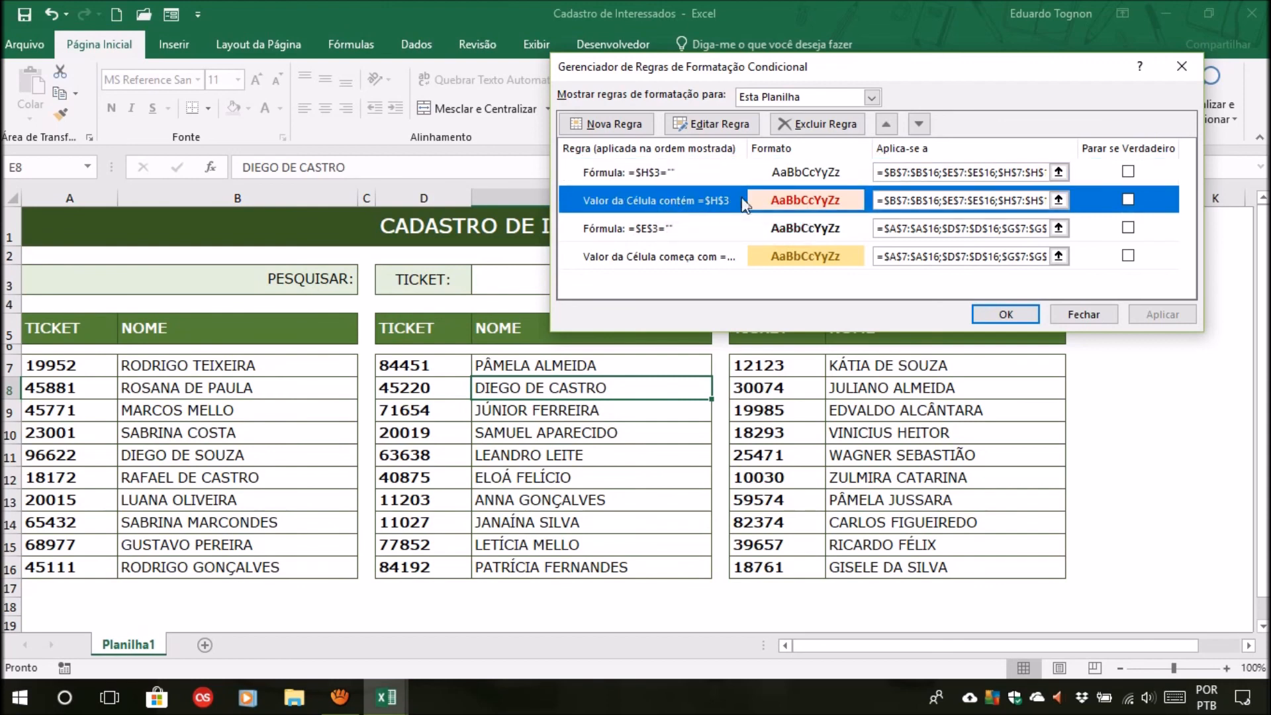
left_click(648, 231)
left_click(658, 260)
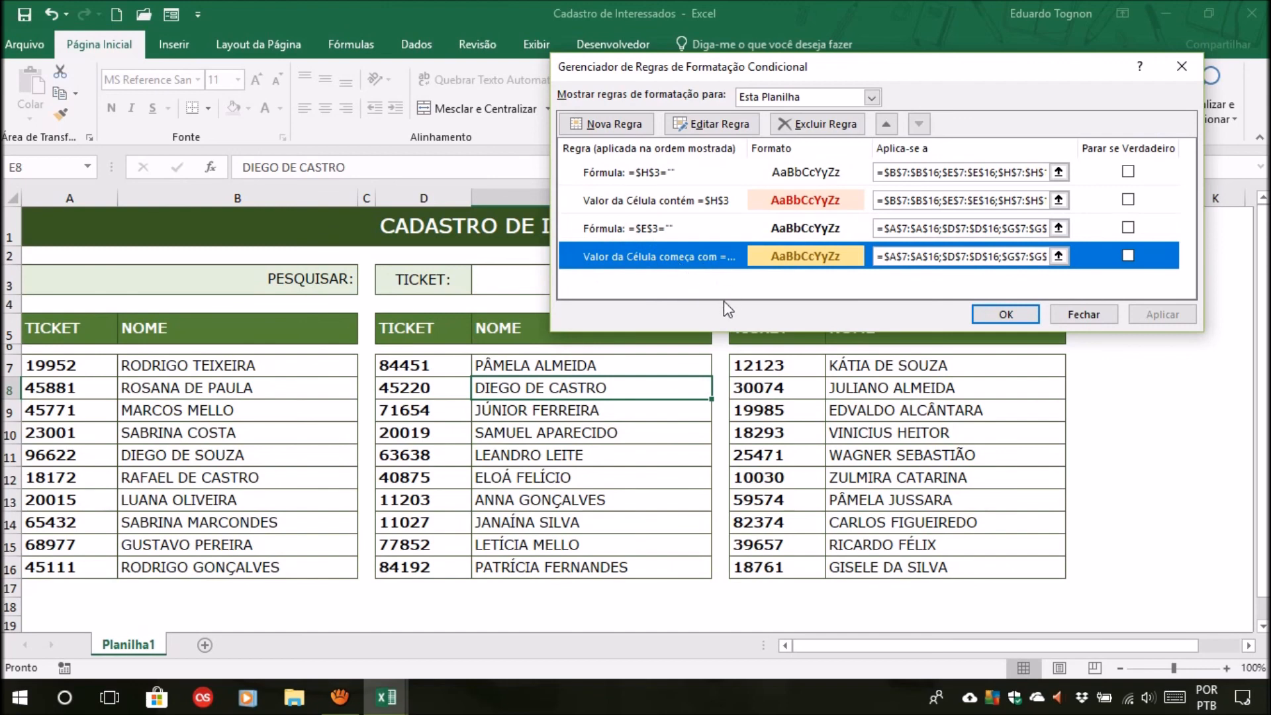
left_click(652, 174)
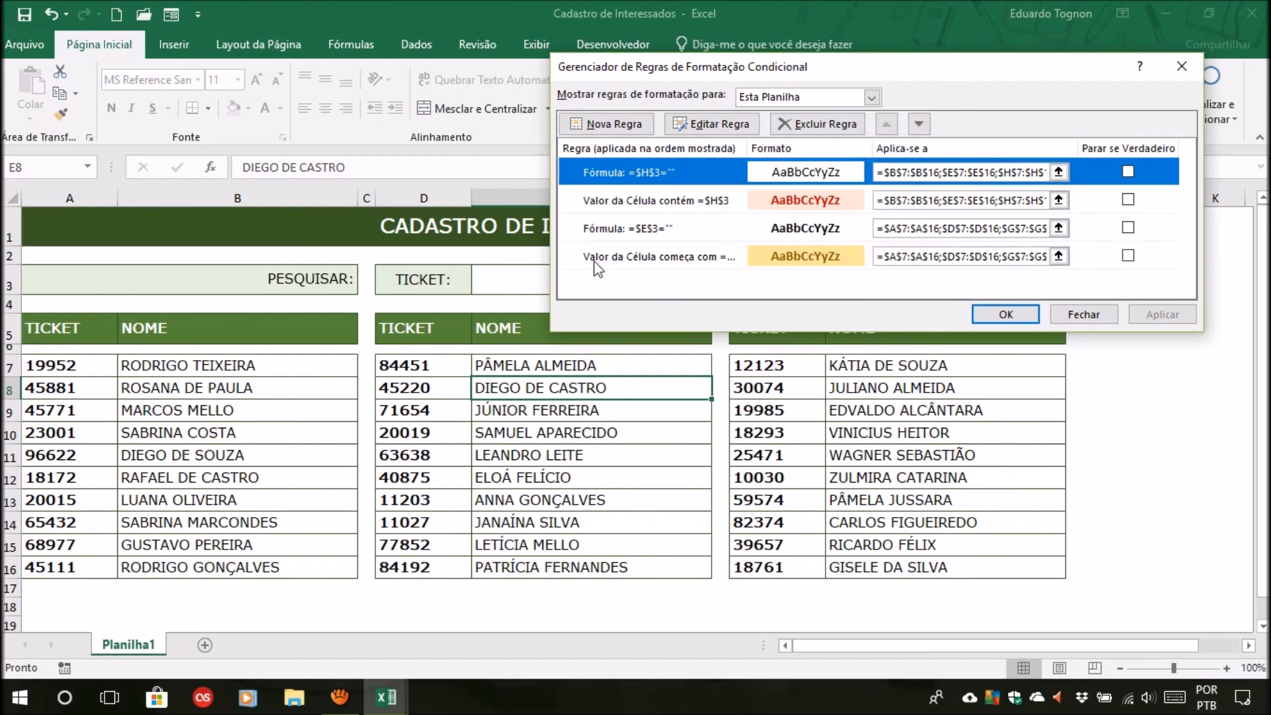
left_click(675, 229)
left_click(995, 313)
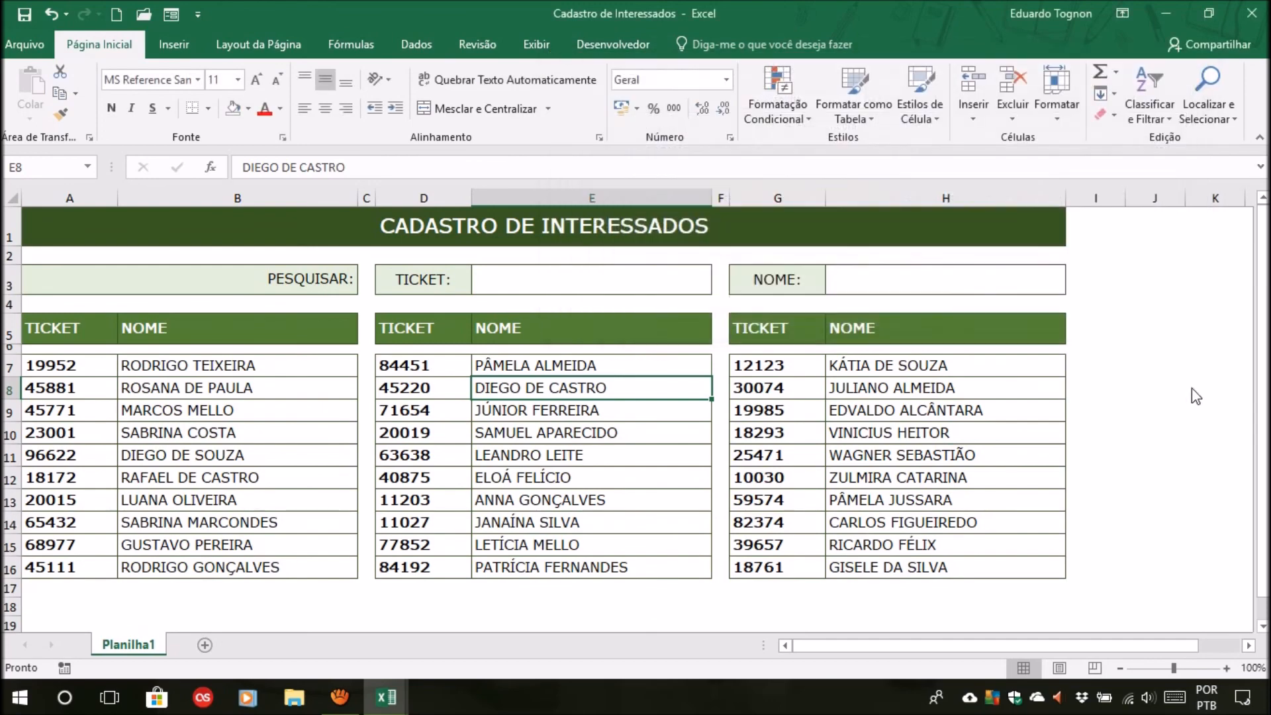
Test the name search in H3 with k and with a full surname, checking the matching name cells.
left_click(866, 280)
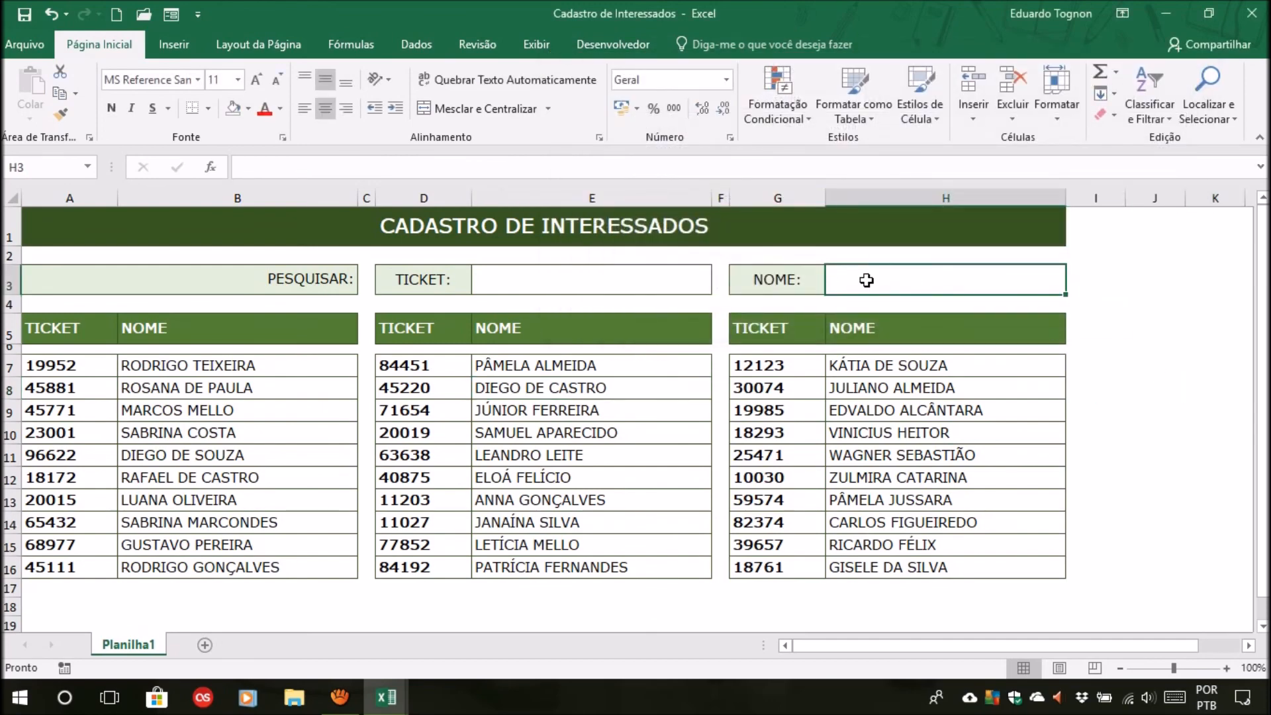
type("k")
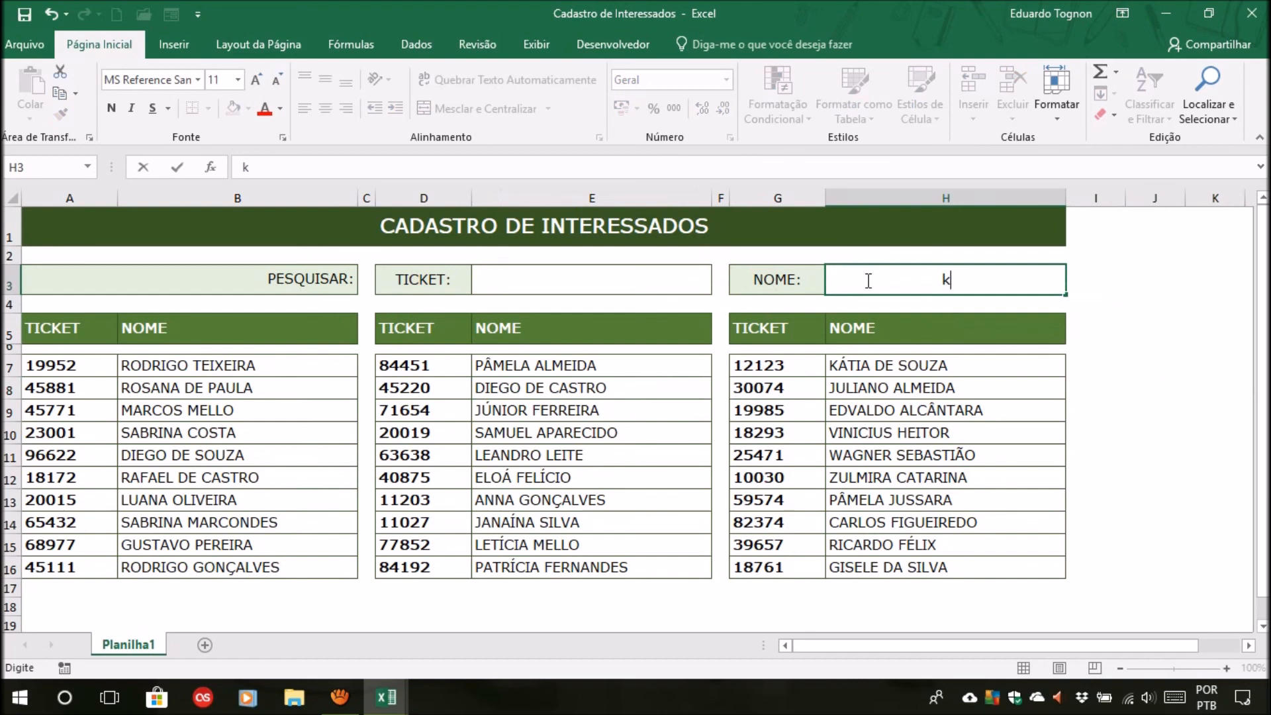
key("Return")
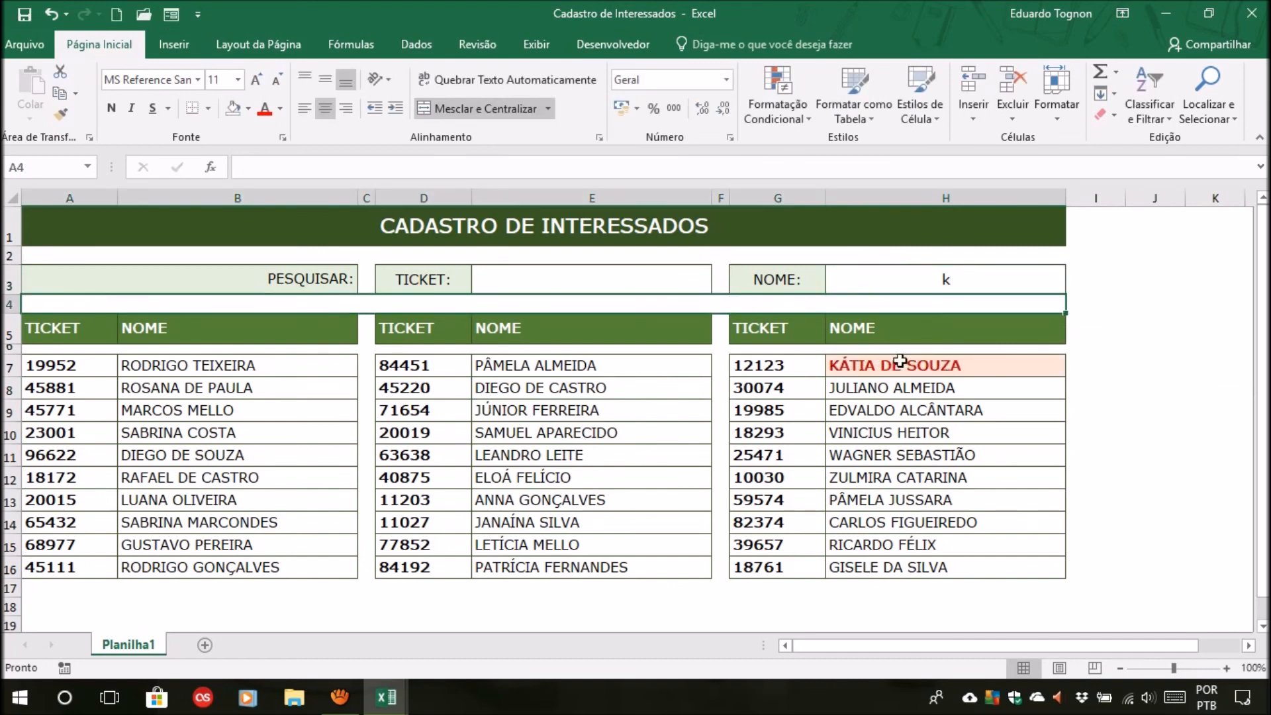
left_click(903, 282)
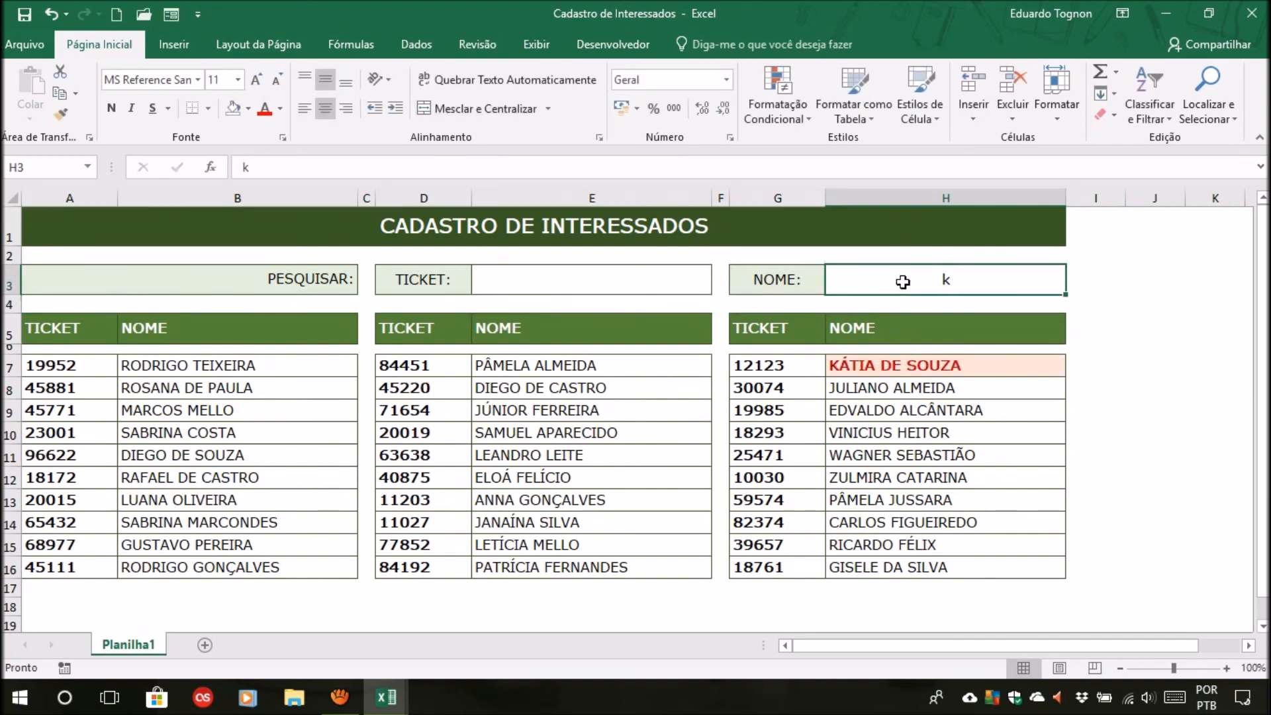
type("souza")
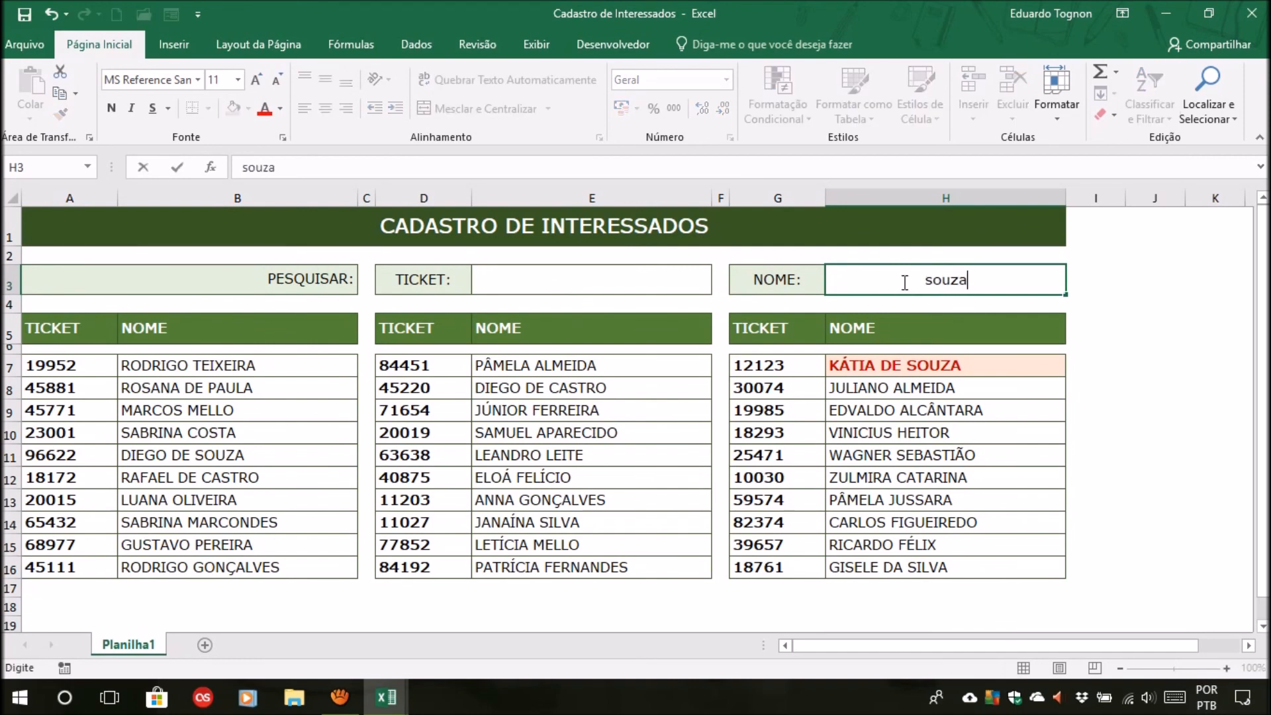
key("Return")
left_click(312, 454)
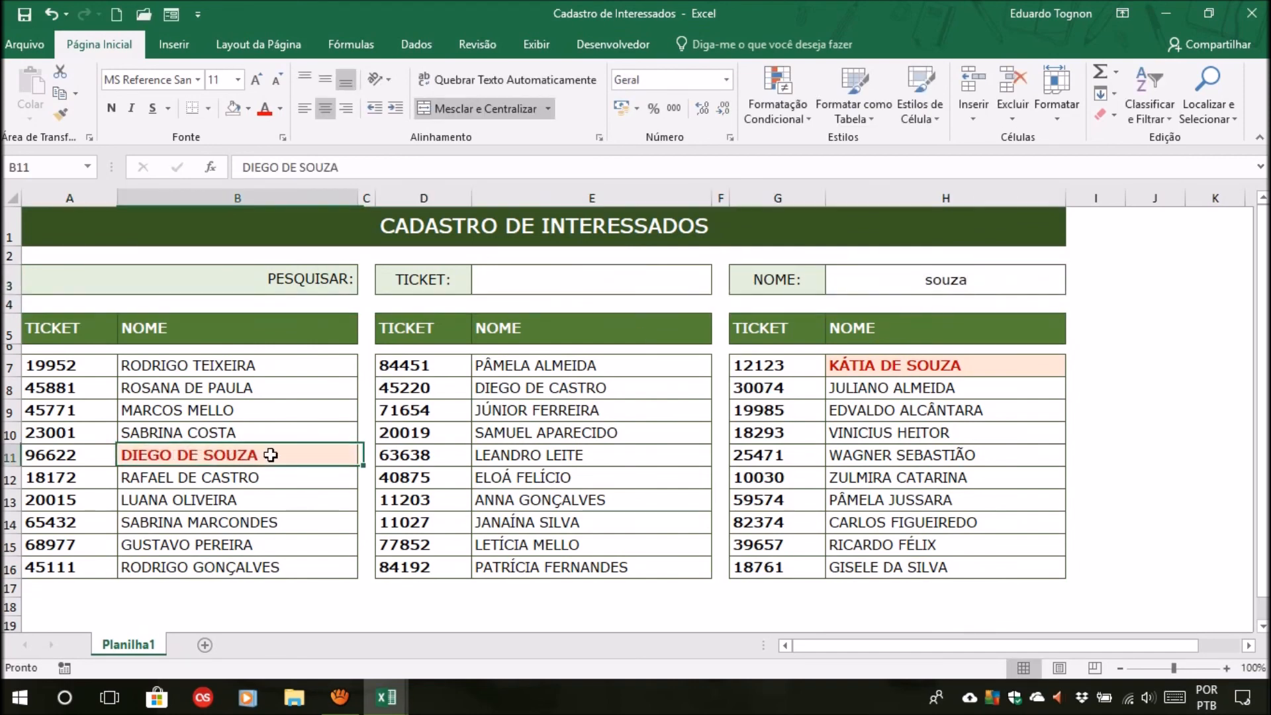
left_click(907, 364)
Test the ticket search by entering 63 in E3 and check the matching ticket cell.
left_click(600, 277)
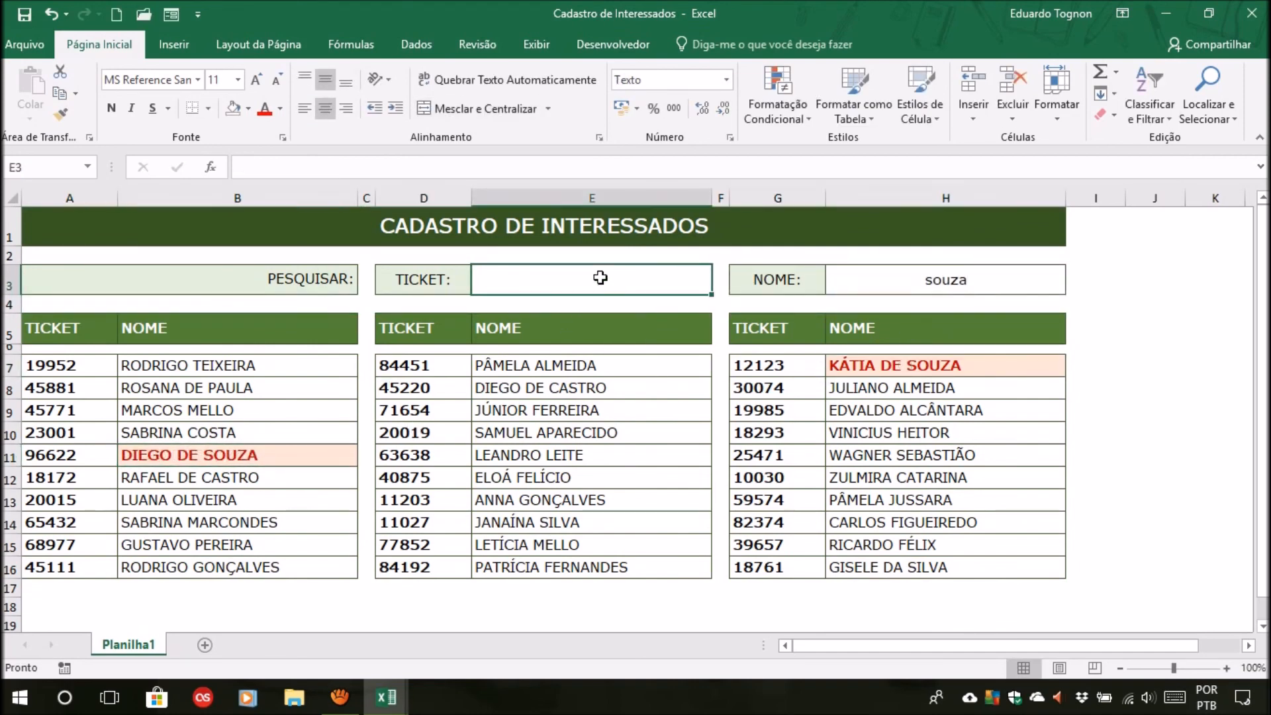
type("63")
key("Return")
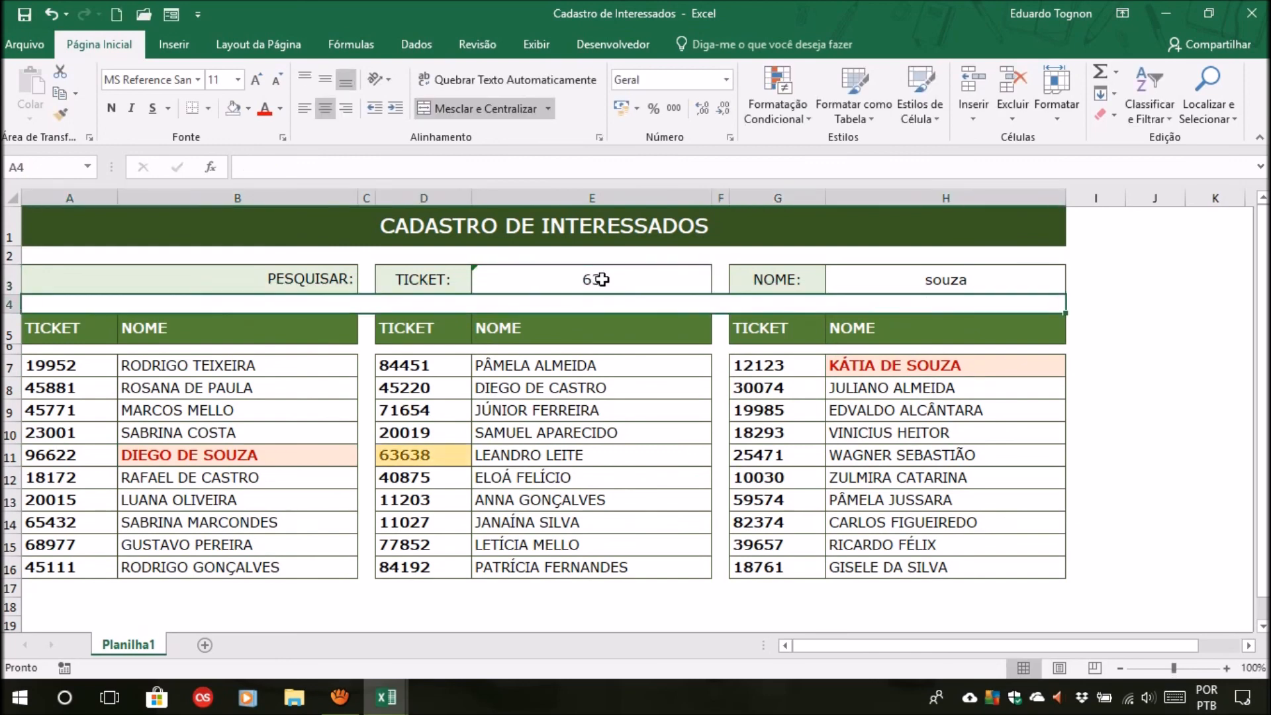
left_click(414, 455)
left_click(854, 500)
left_click(647, 278)
left_click(831, 278)
left_click(662, 278)
left_click(872, 280)
left_click(686, 279)
left_click(884, 280)
left_click(1112, 365)
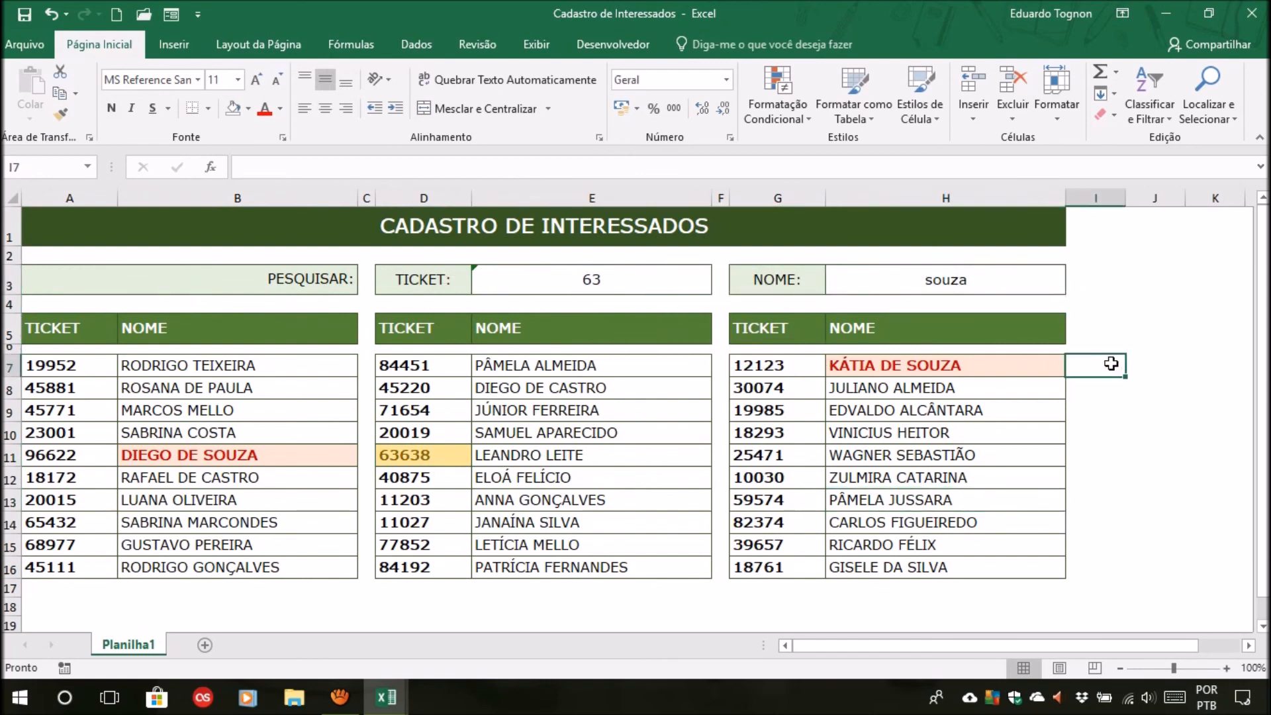
left_click(1143, 427)
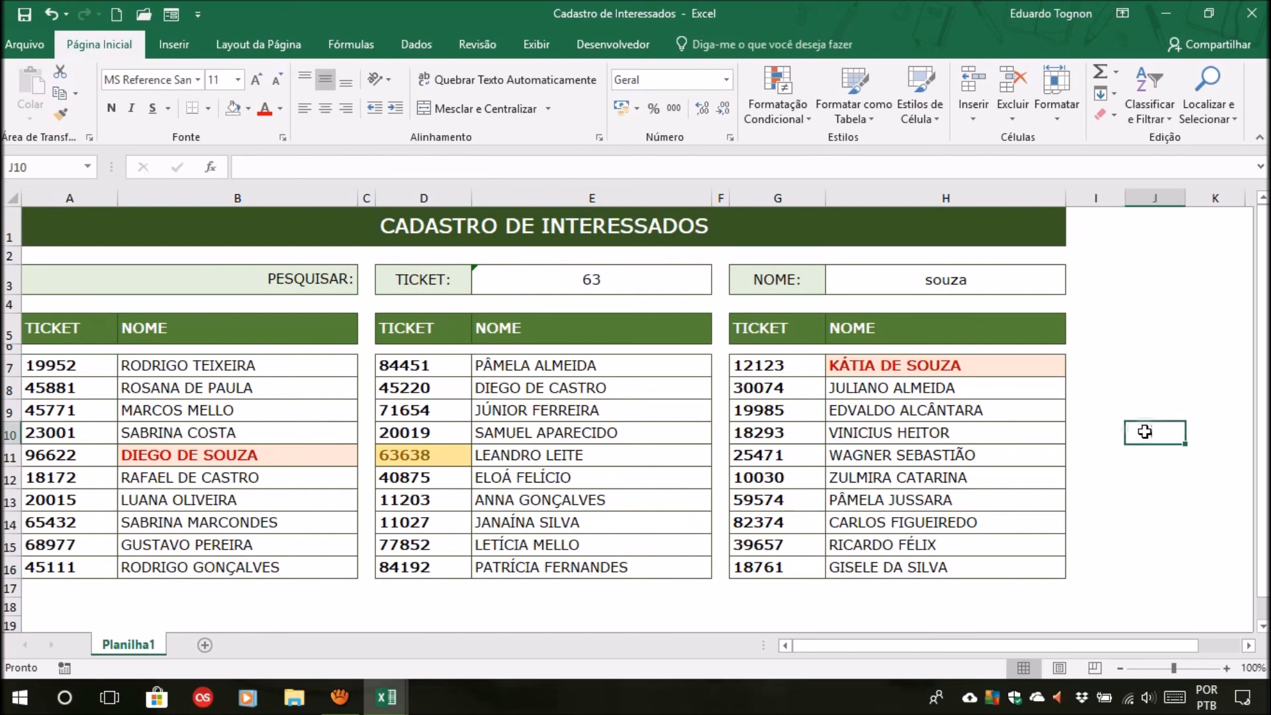
Switch to the Cadastro de Notas workbook and examine the Situação cells in column H.
left_click(380, 702)
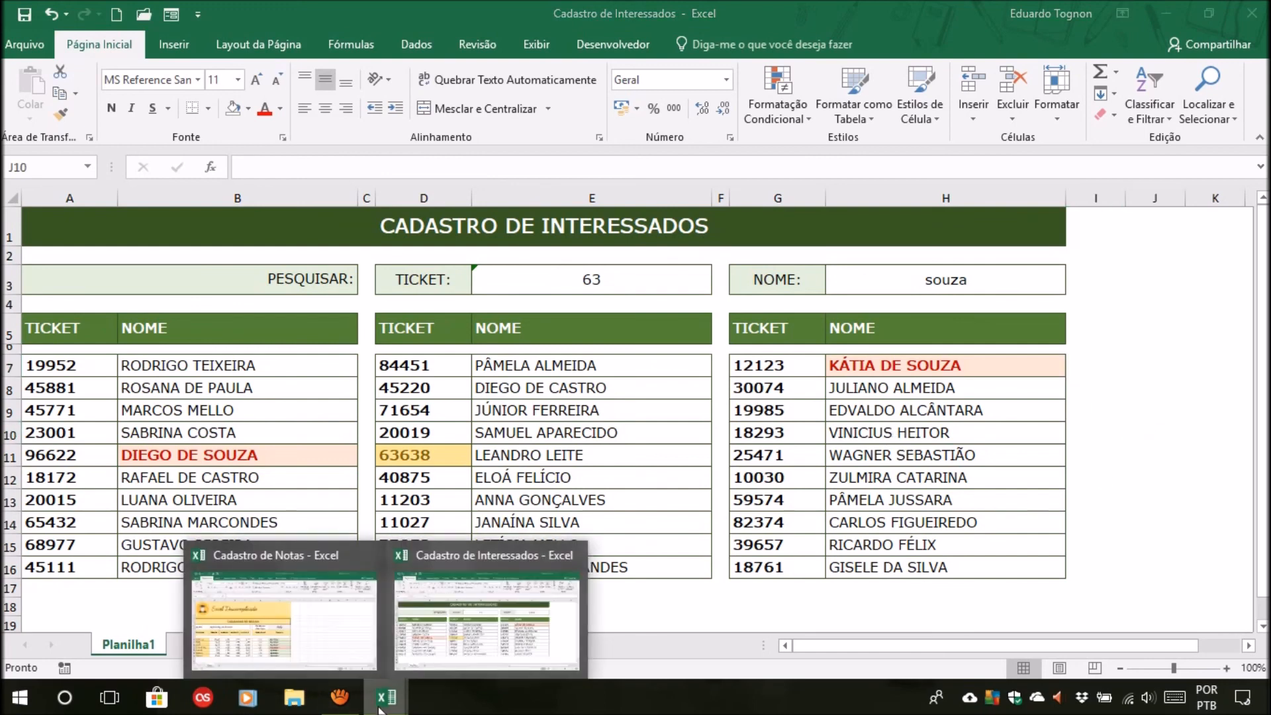
left_click(298, 644)
left_click(596, 463)
left_click(586, 486)
left_click(589, 522)
left_click(589, 560)
mouse_move(389, 709)
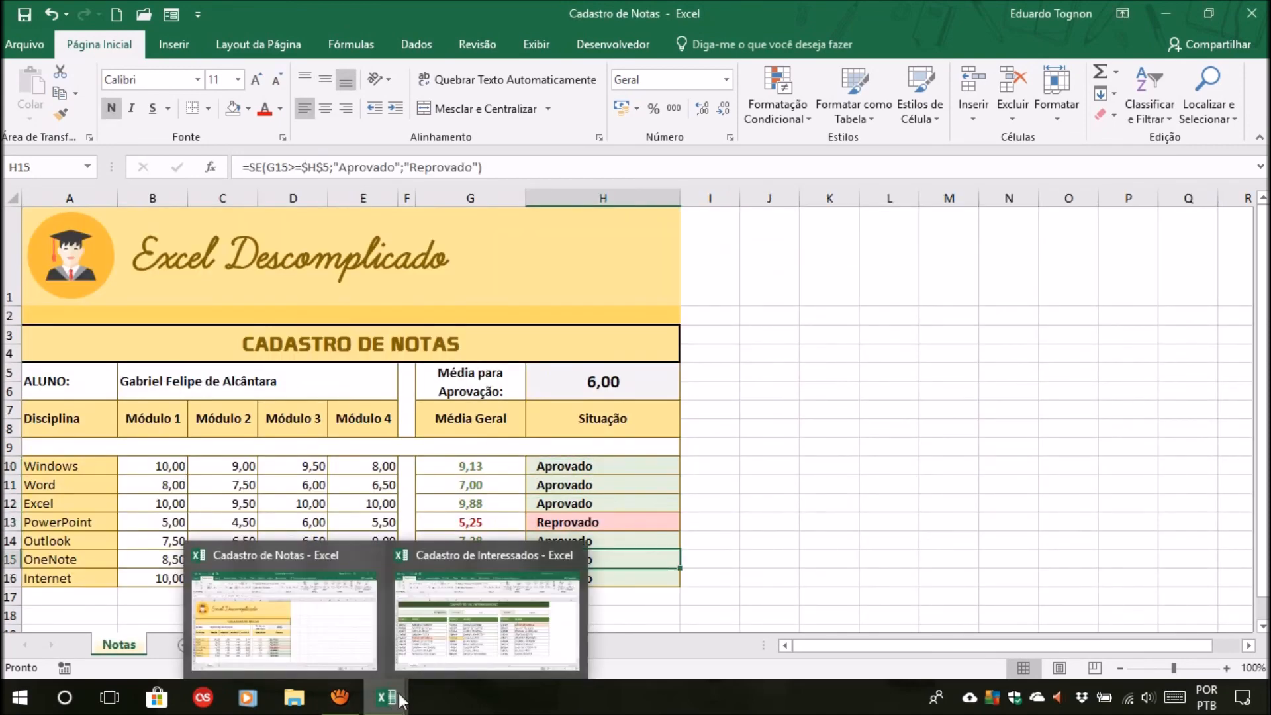
Switch to the Cadastro de Interessados workbook and examine the ticket search cell E3 and the name search cell H3.
left_click(462, 639)
left_click(657, 281)
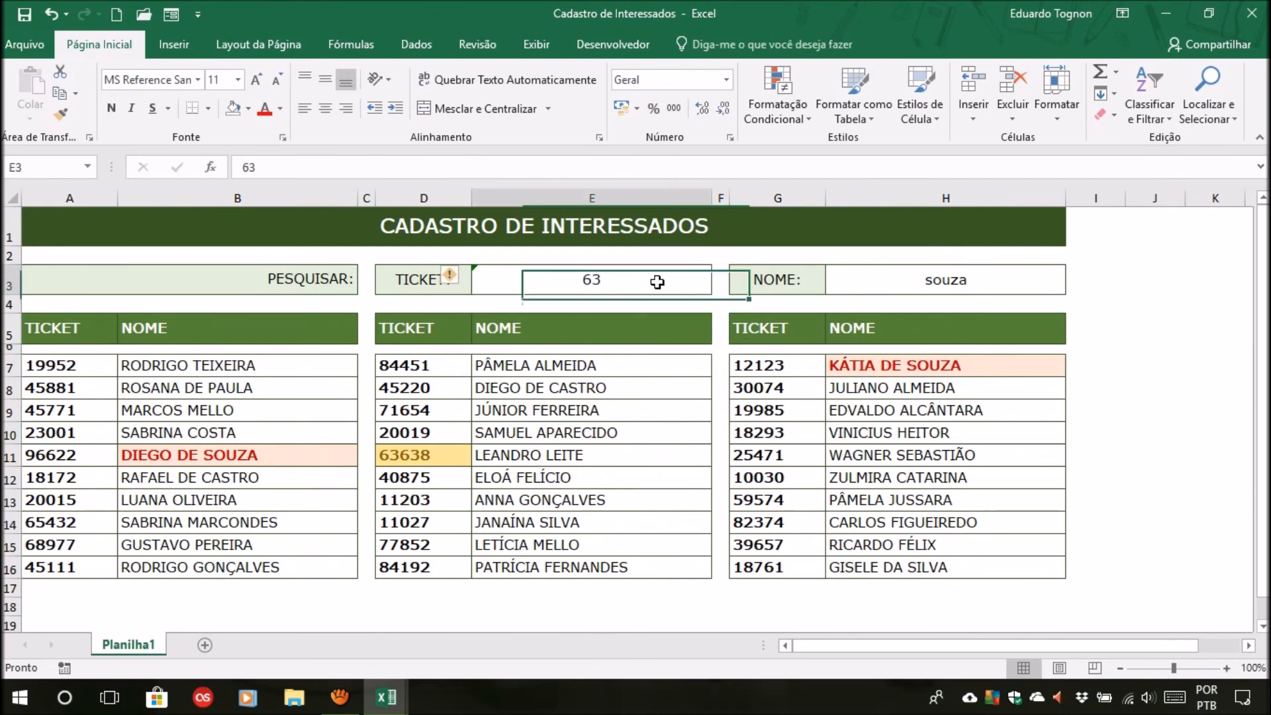
left_click(880, 283)
left_click(1121, 327)
left_click(616, 275)
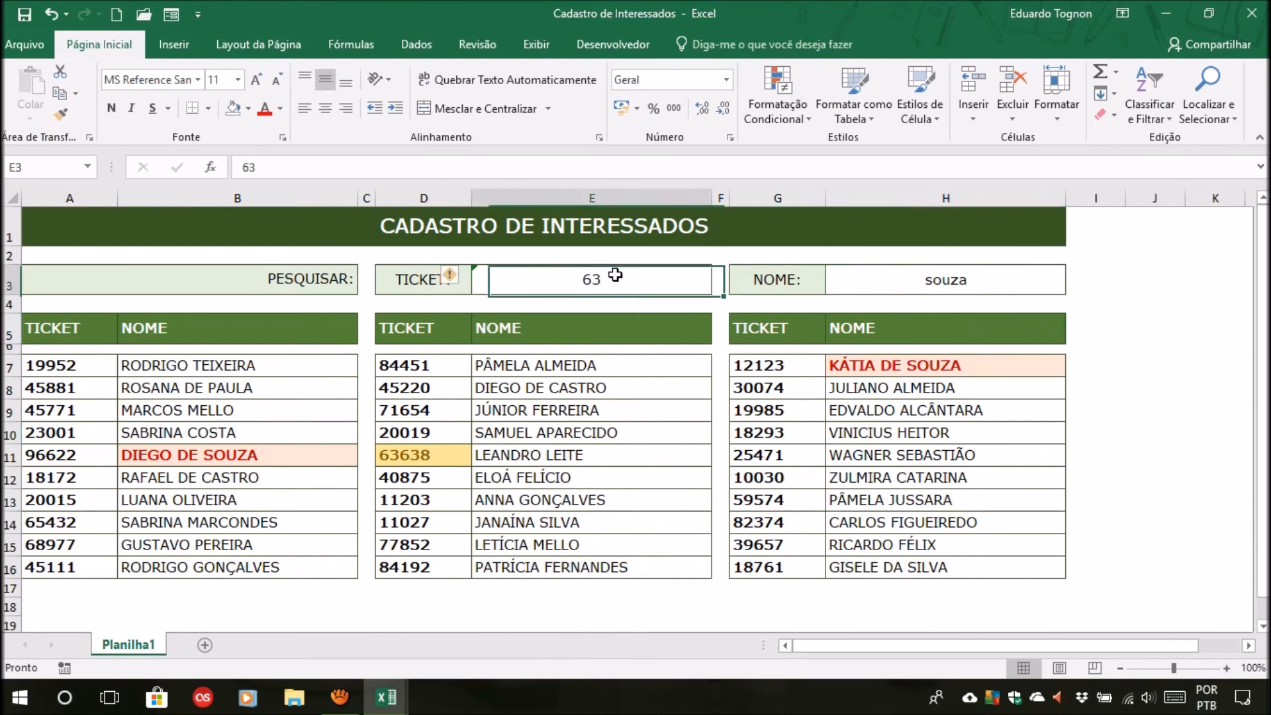
left_click(874, 284)
left_click(1110, 292)
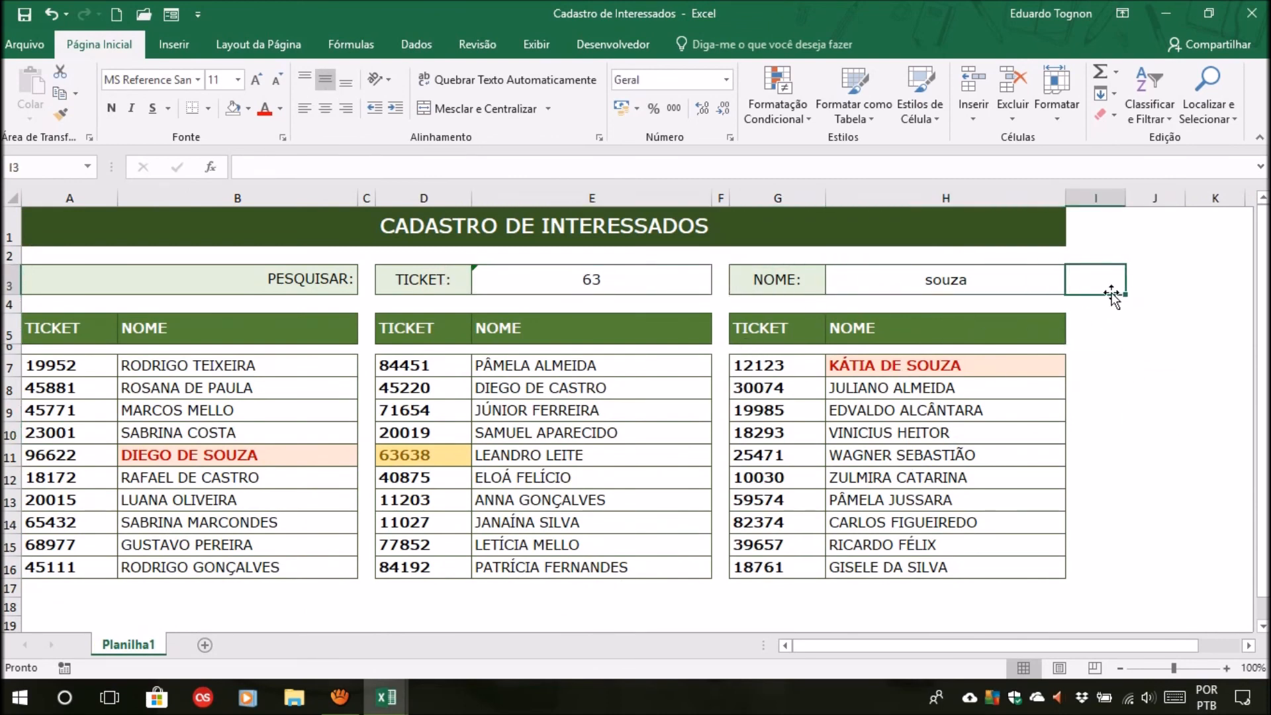
left_click(583, 278)
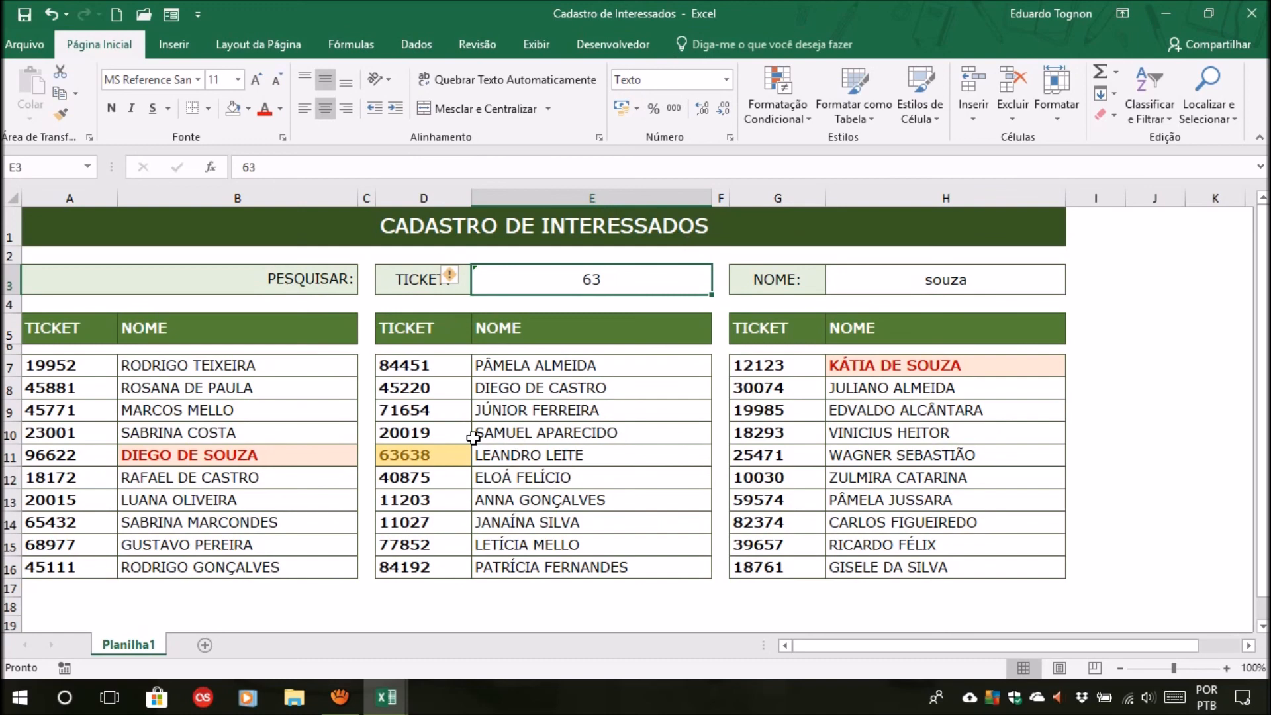
left_click(1152, 348)
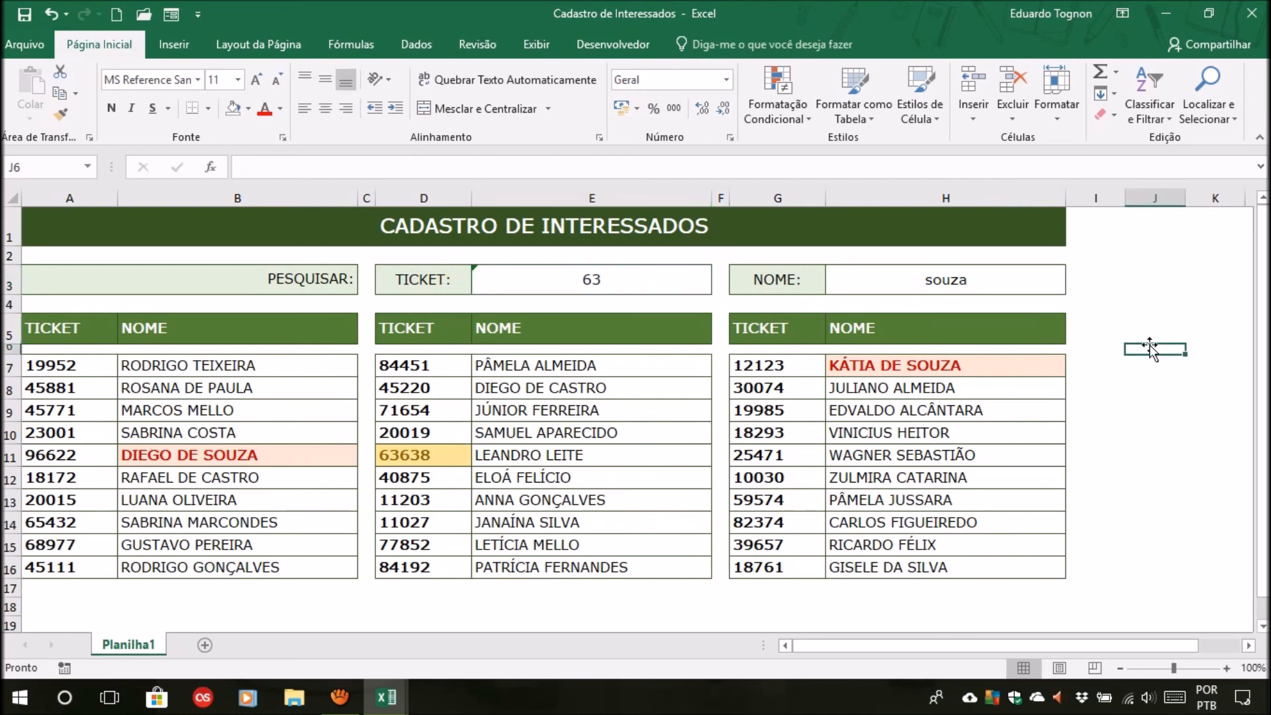
left_click(1166, 432)
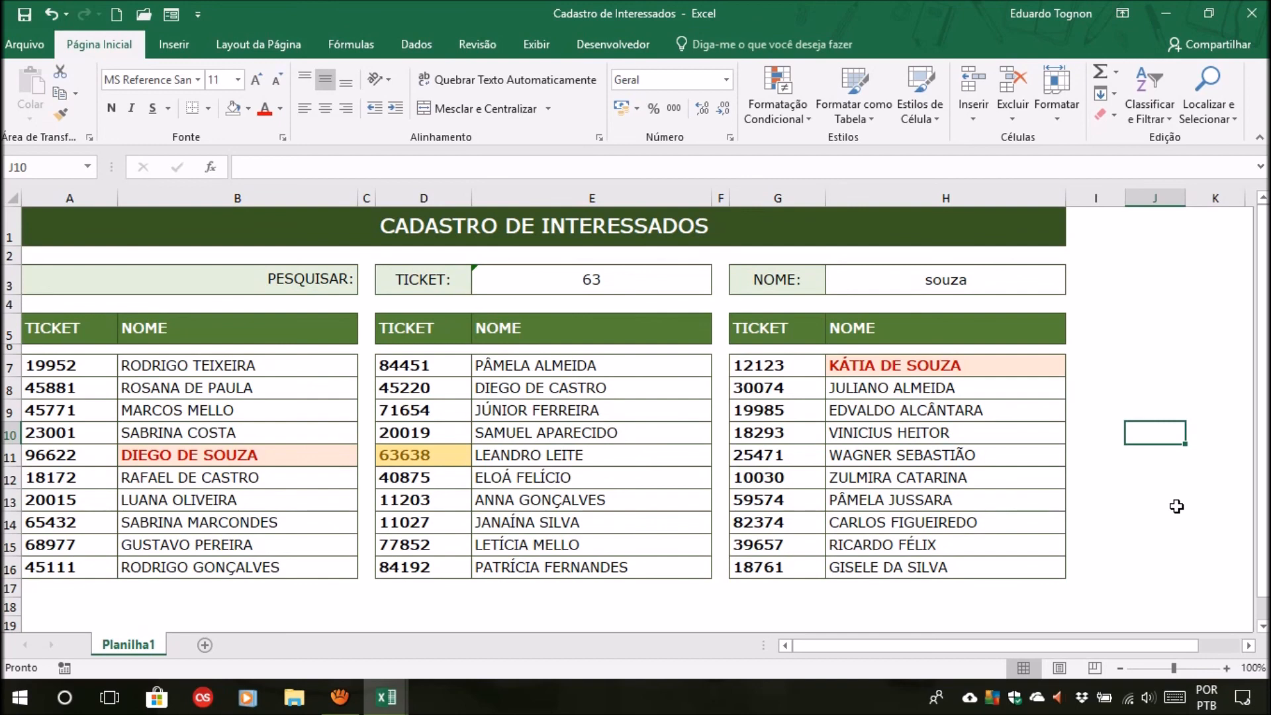
Review the three name lists in columns B, E and H against the name search cell H3.
left_click_drag(243, 366, 247, 570)
left_click_drag(579, 365, 589, 546)
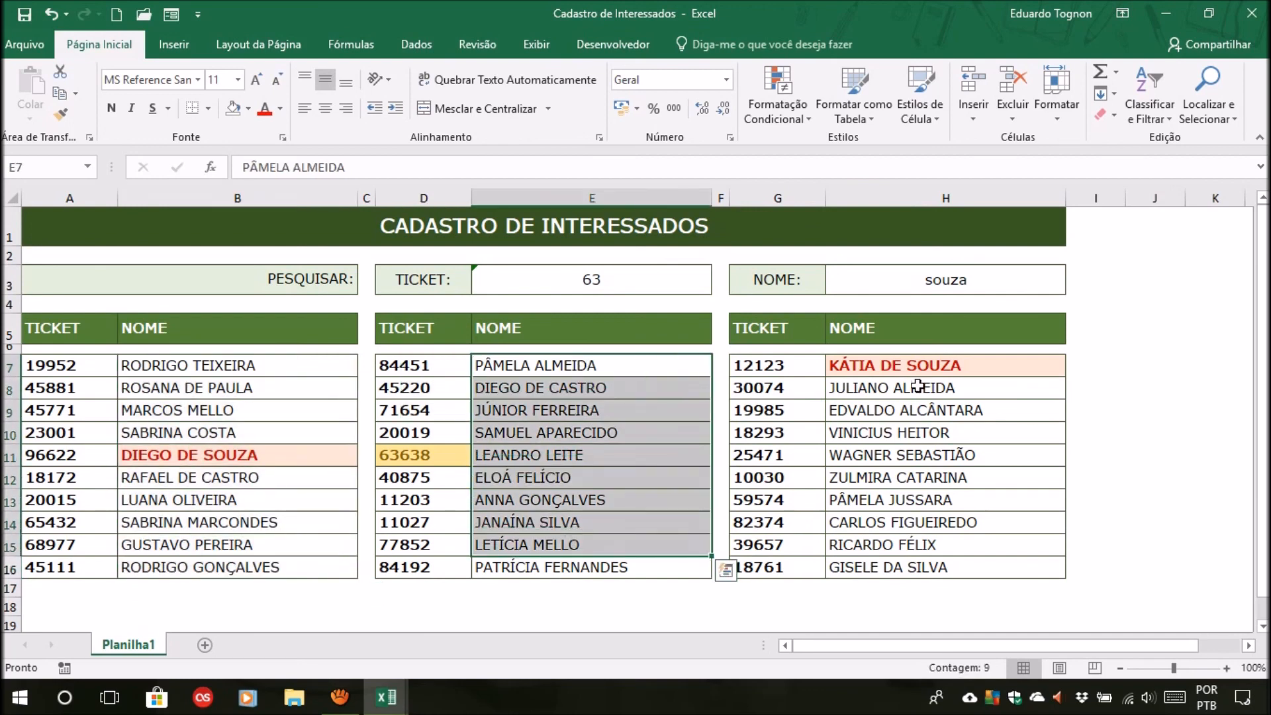
left_click_drag(963, 357, 940, 567)
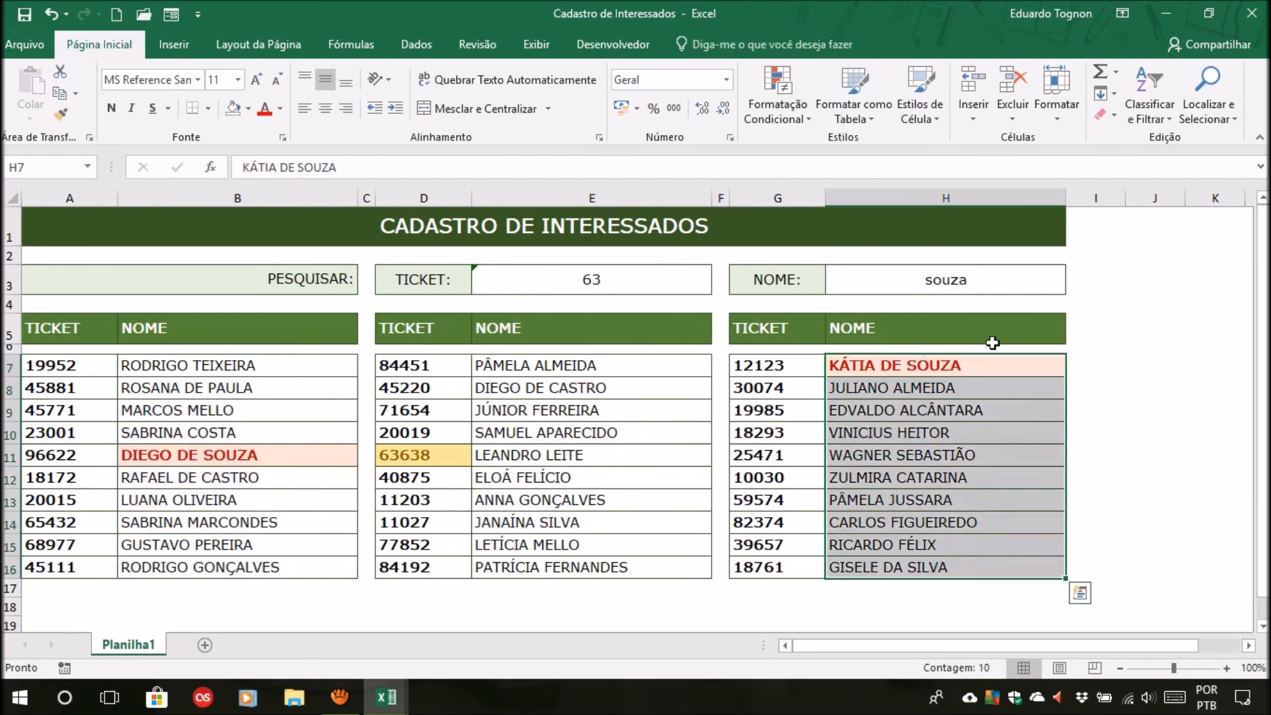
left_click(965, 277)
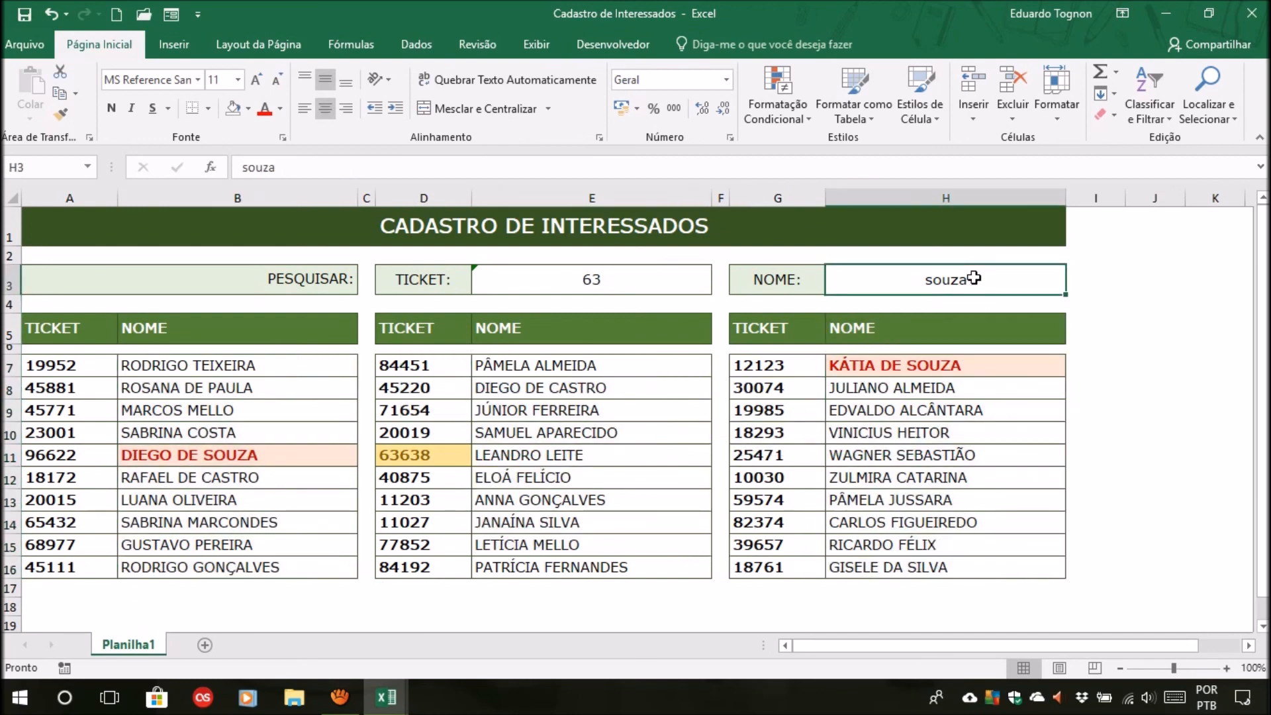